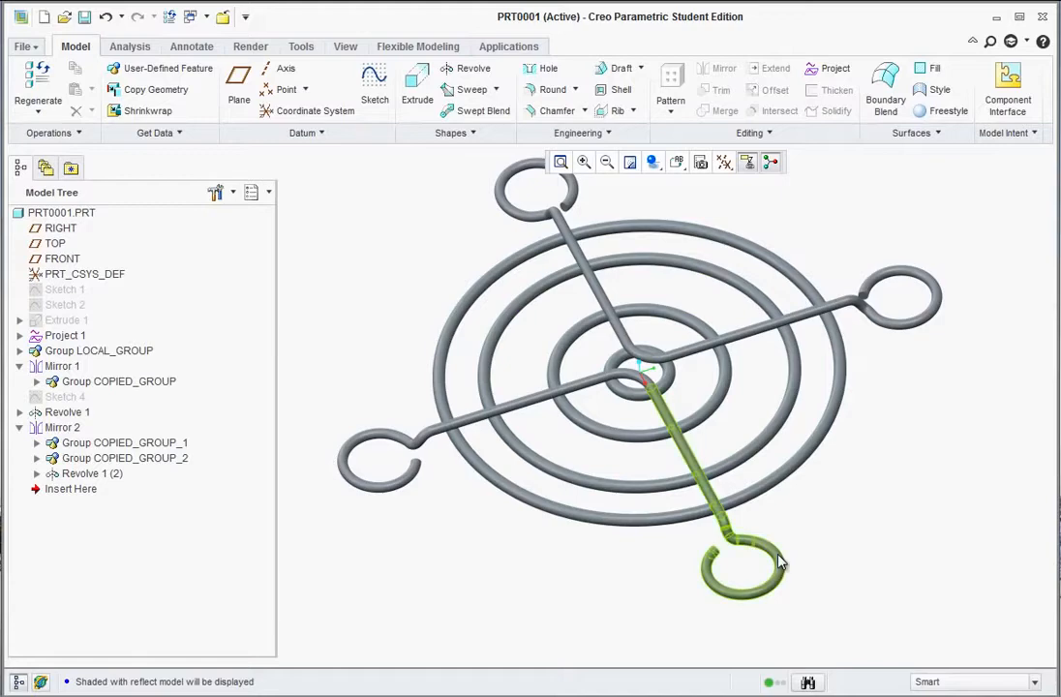
Create a new solid part named E7 using the default template
mouse_move(780, 562)
middle_mouse_down()
mouse_move(660, 416)
mouse_move(656, 437)
mouse_move(681, 402)
mouse_move(617, 376)
mouse_move(704, 374)
mouse_move(712, 440)
mouse_move(681, 447)
mouse_move(679, 485)
mouse_move(710, 355)
mouse_move(668, 426)
mouse_move(677, 440)
mouse_move(696, 407)
middle_mouse_up()
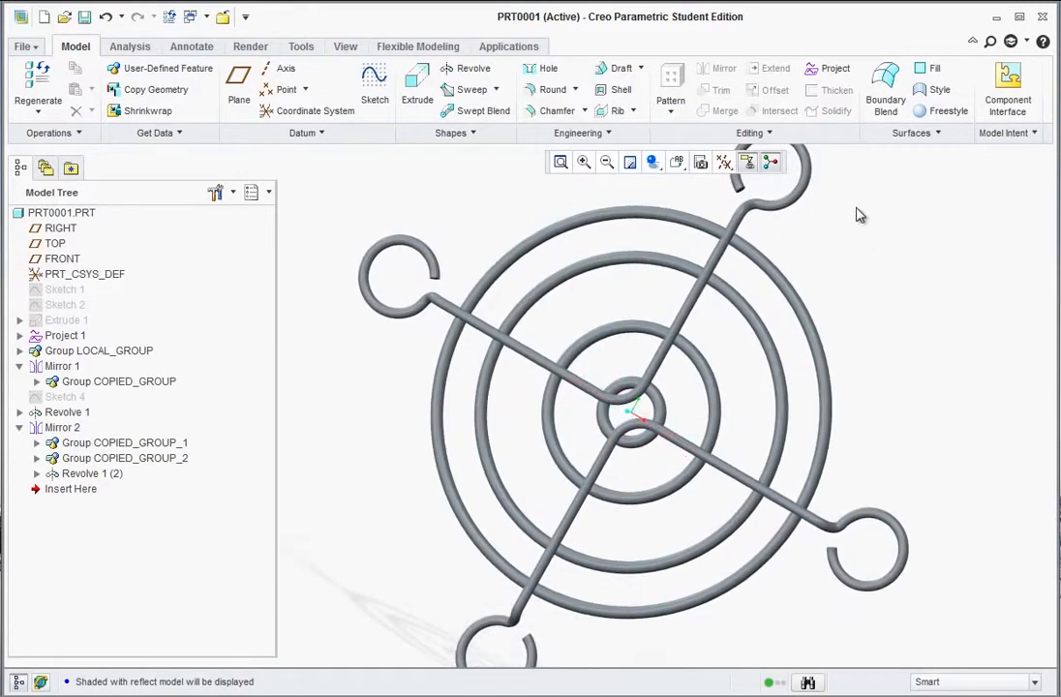
left_click(25, 51)
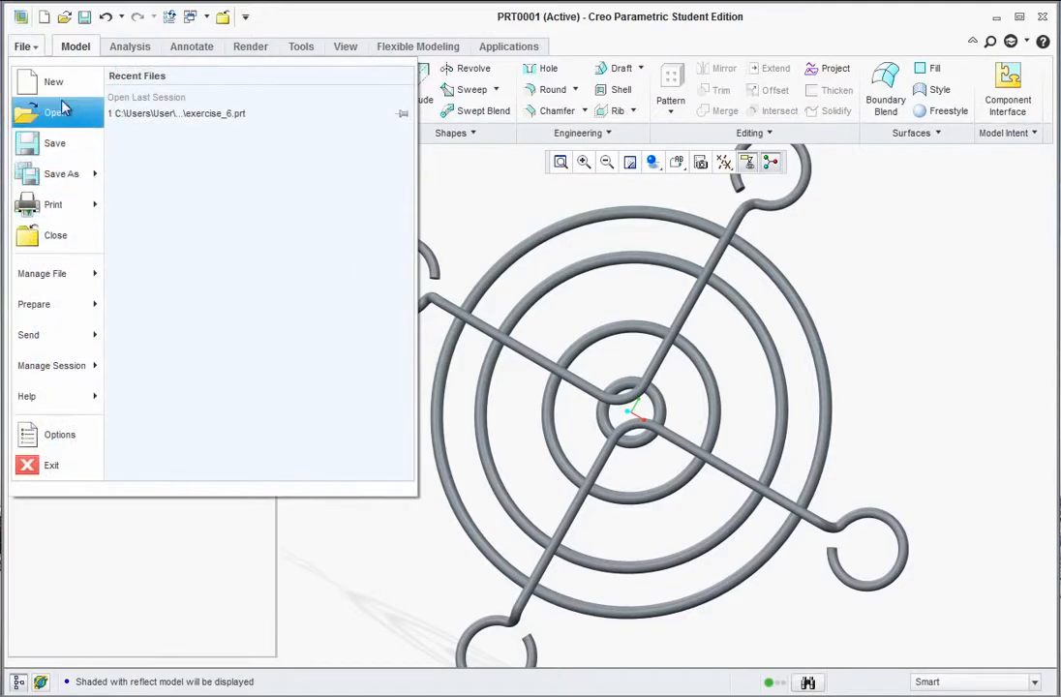
key("Escape")
key("ctrl+n")
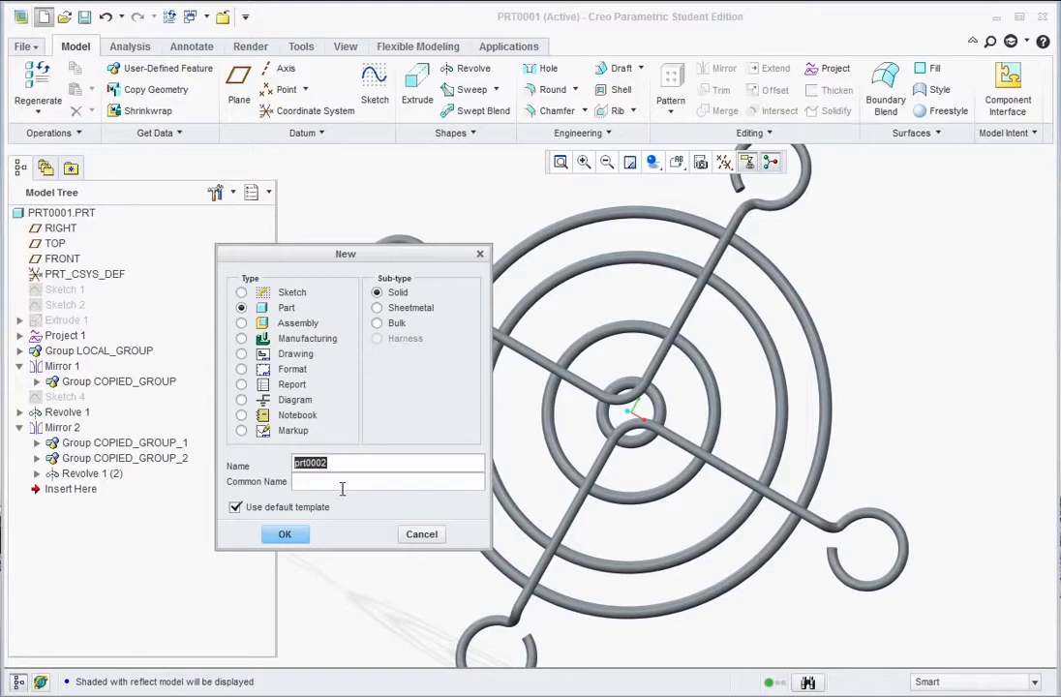
type("E7")
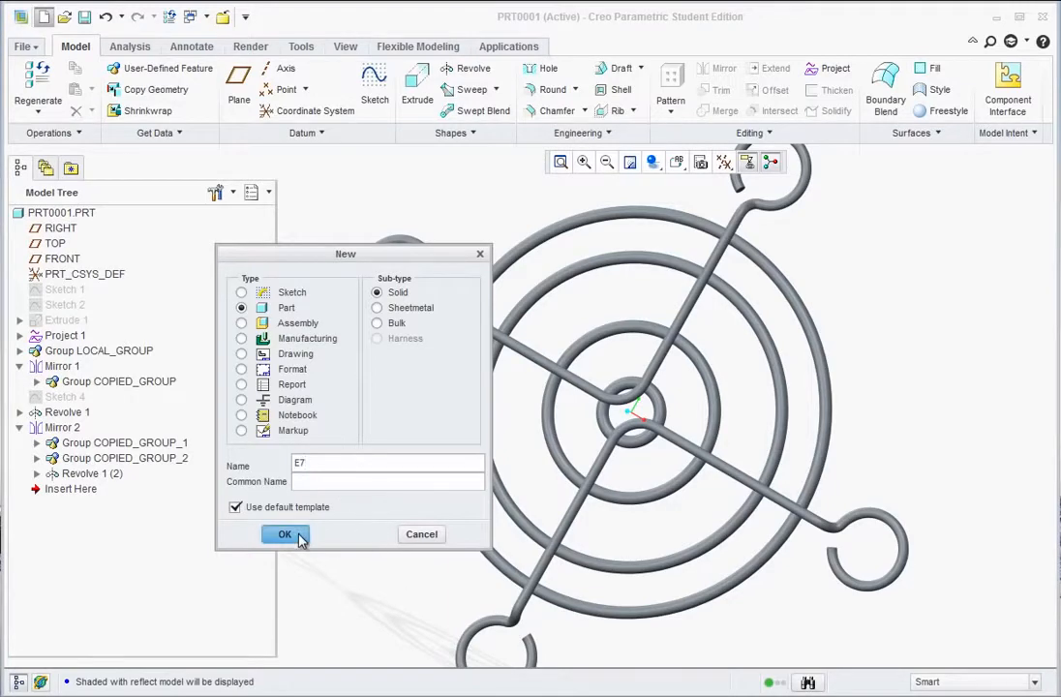
left_click(298, 536)
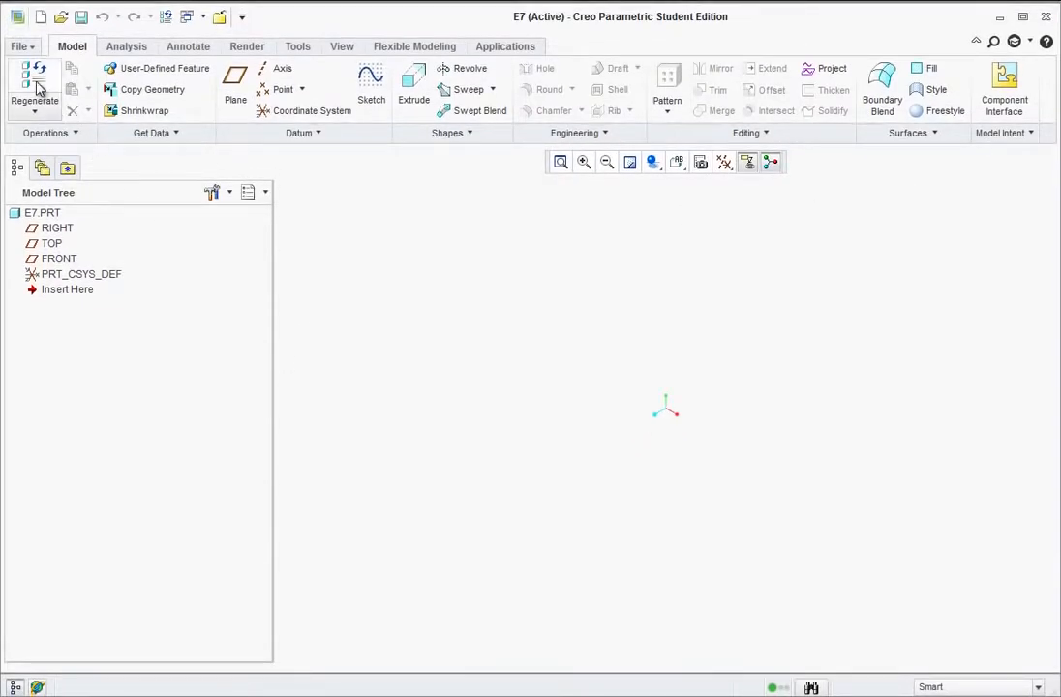
Start a sketch on the FRONT datum plane and orient the view to FRONT
left_click(54, 258)
left_click(371, 87)
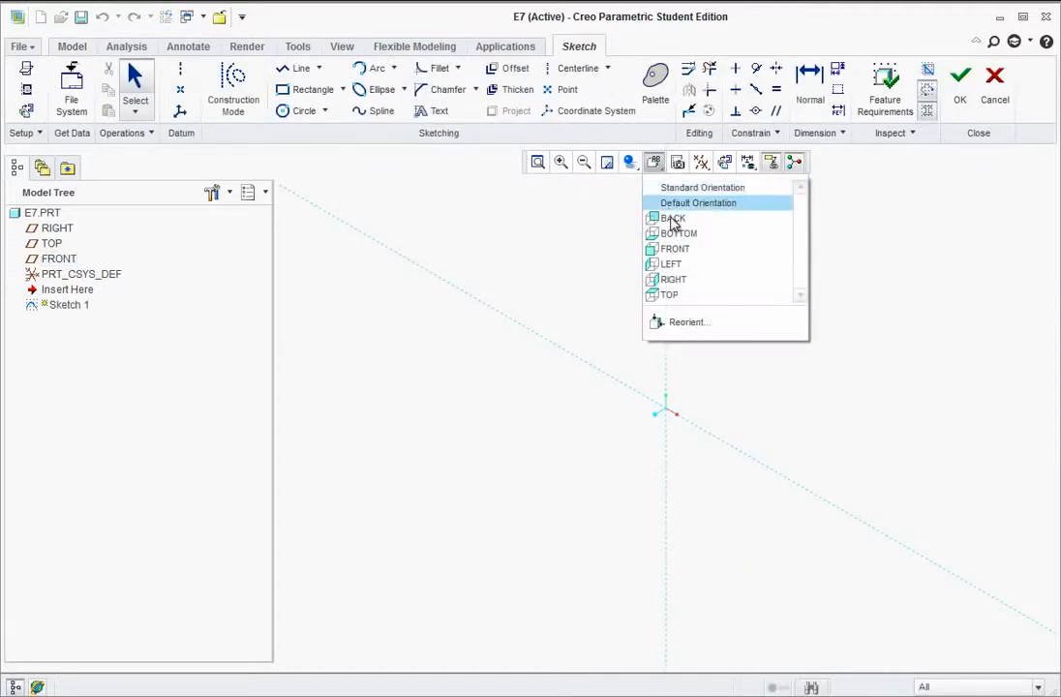
left_click(662, 248)
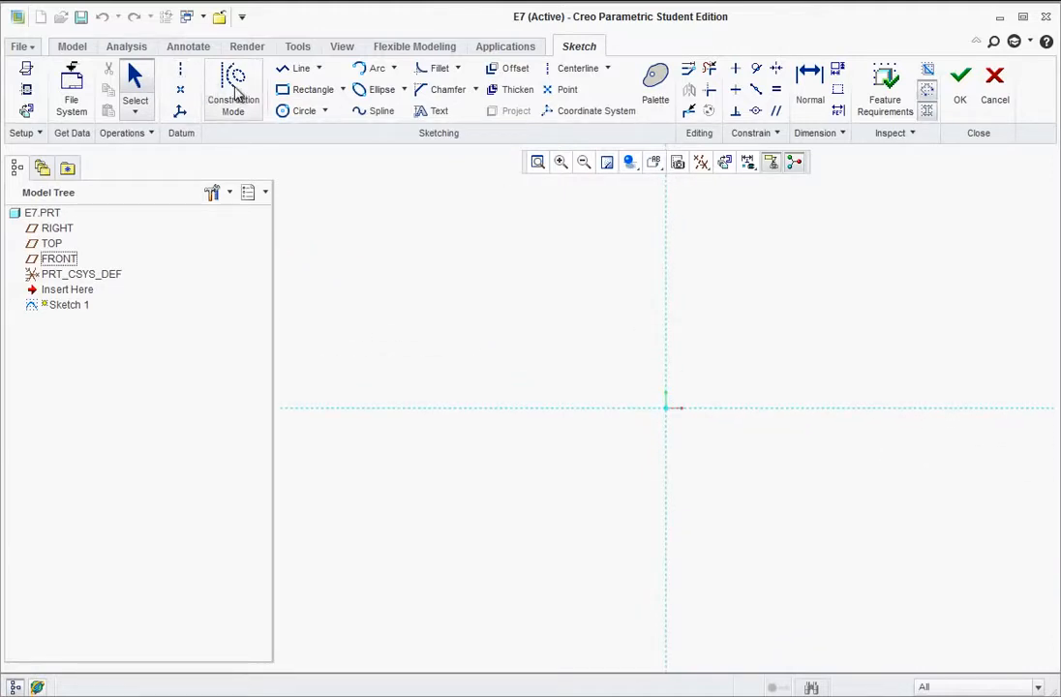
Sketch a vertical line upward from the origin and set its length to 2
left_click(287, 72)
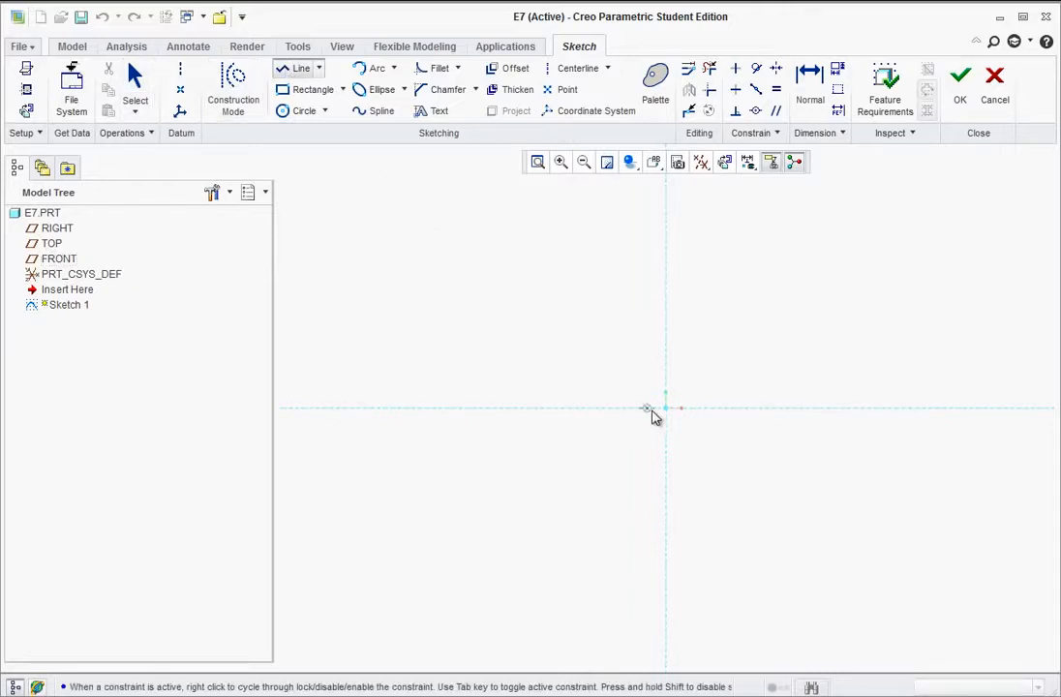
left_click(668, 340)
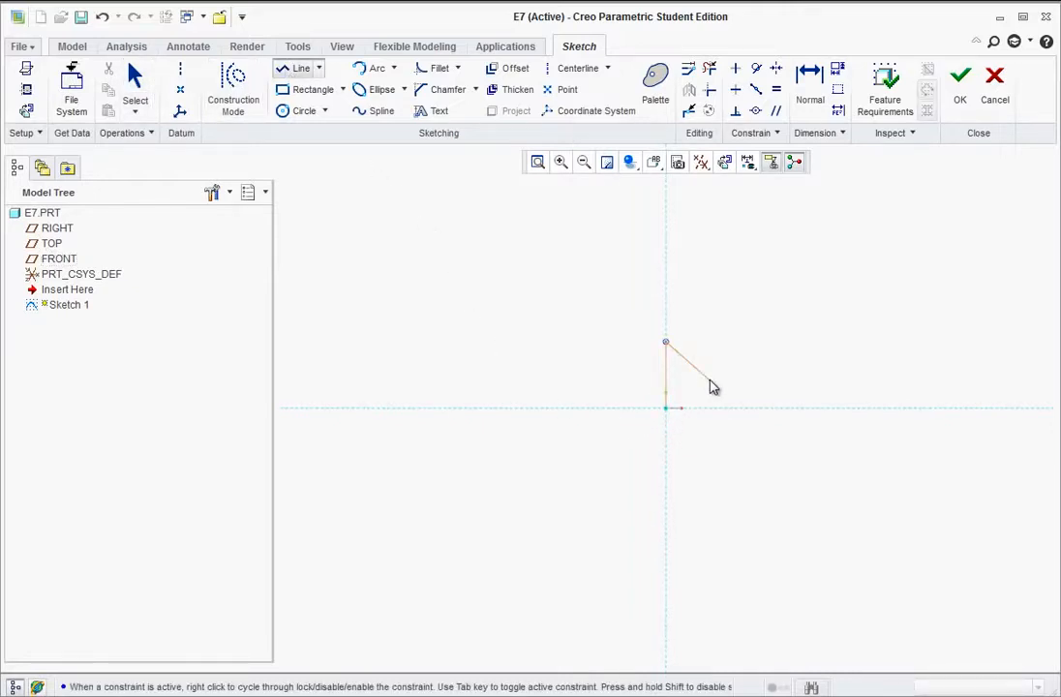
middle_click(711, 379)
middle_click(710, 387)
left_click(665, 385)
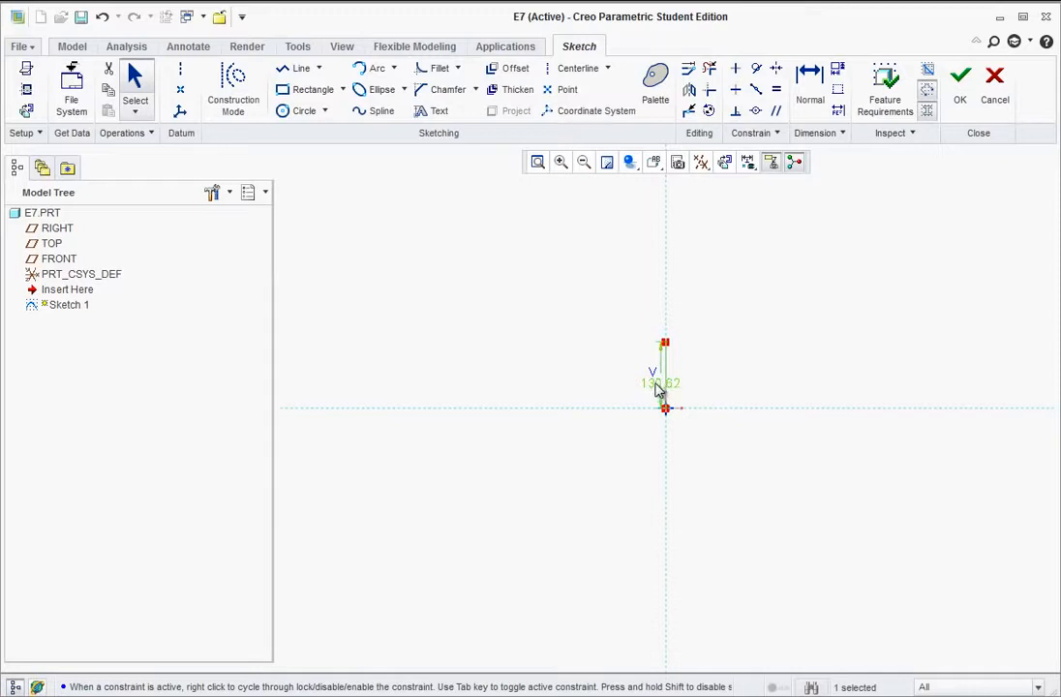
type("2")
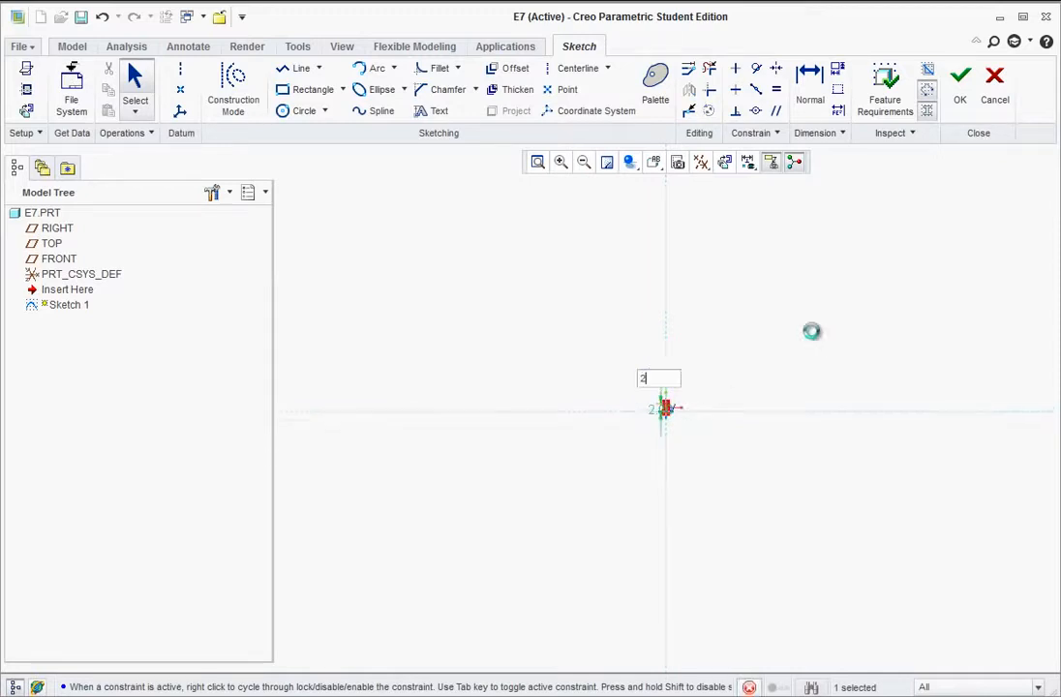
key("Return")
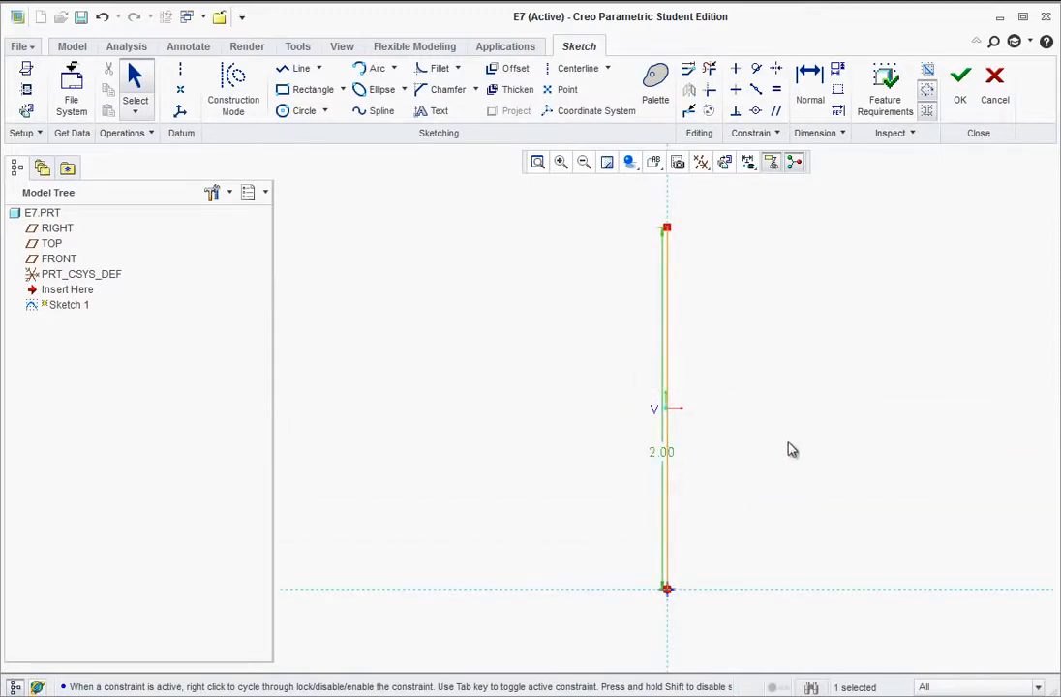
Move the vertical line's length dimension clear of the line so it is readable
left_click(789, 443)
left_click(659, 457)
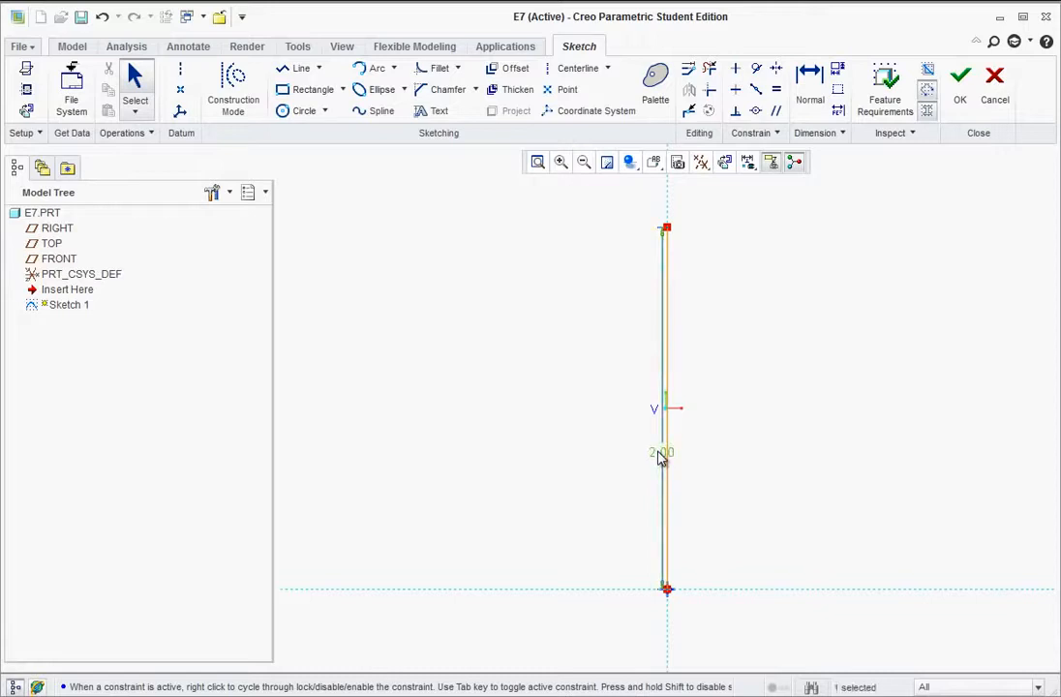
left_click_drag(659, 457, 639, 452)
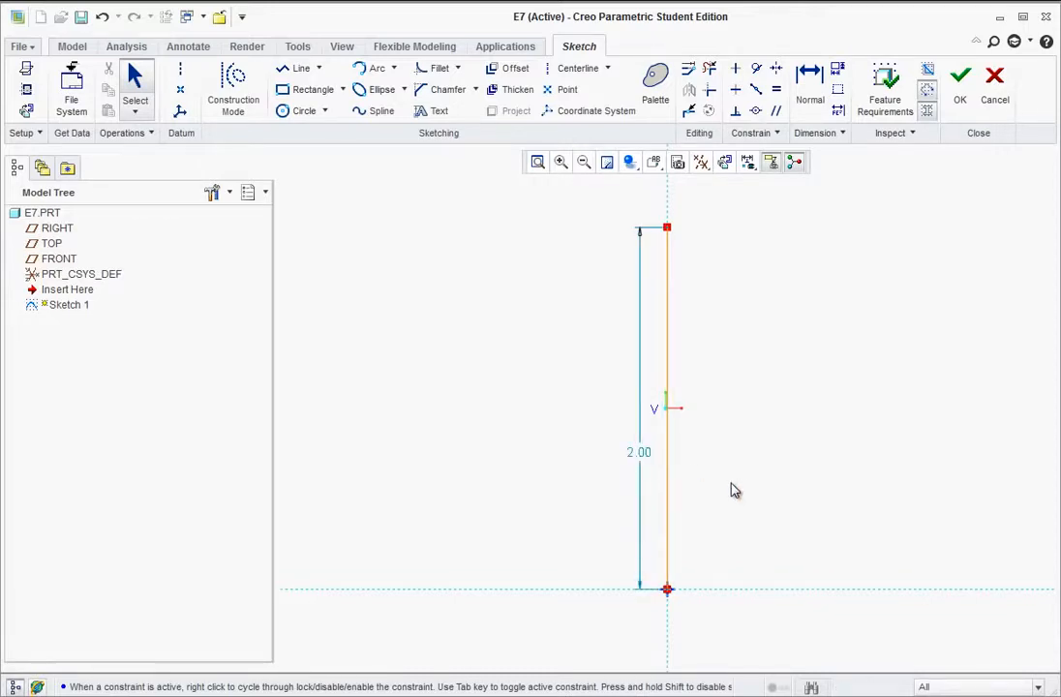
scroll(709, 464, "down", 2)
scroll(804, 242, "up", 1)
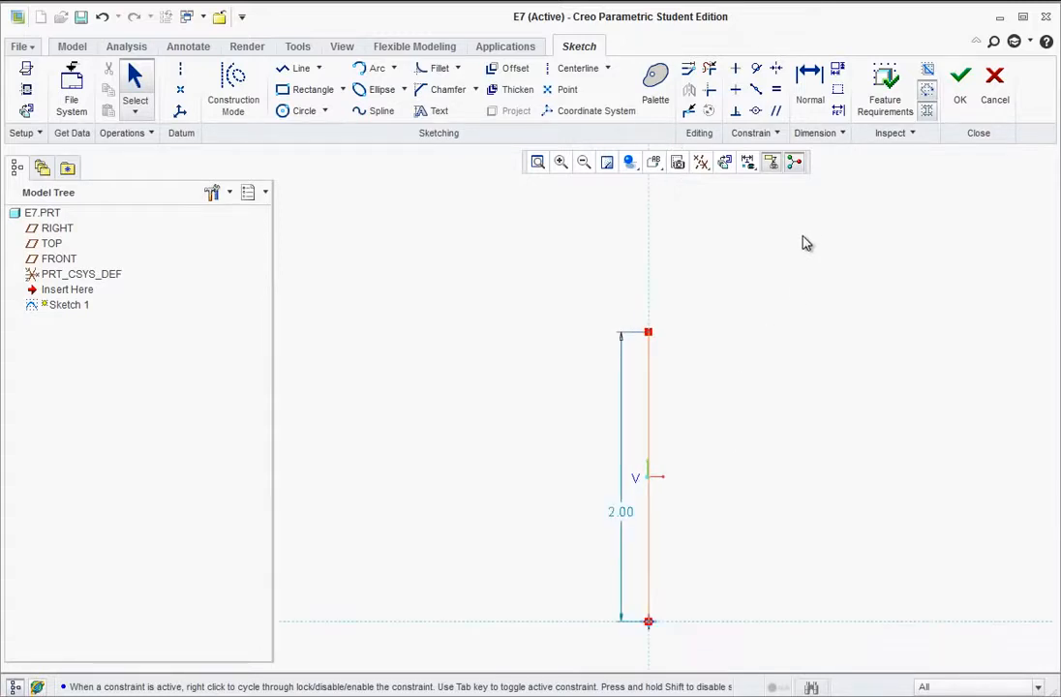
scroll(795, 259, "down", 2)
scroll(862, 212, "up", 1)
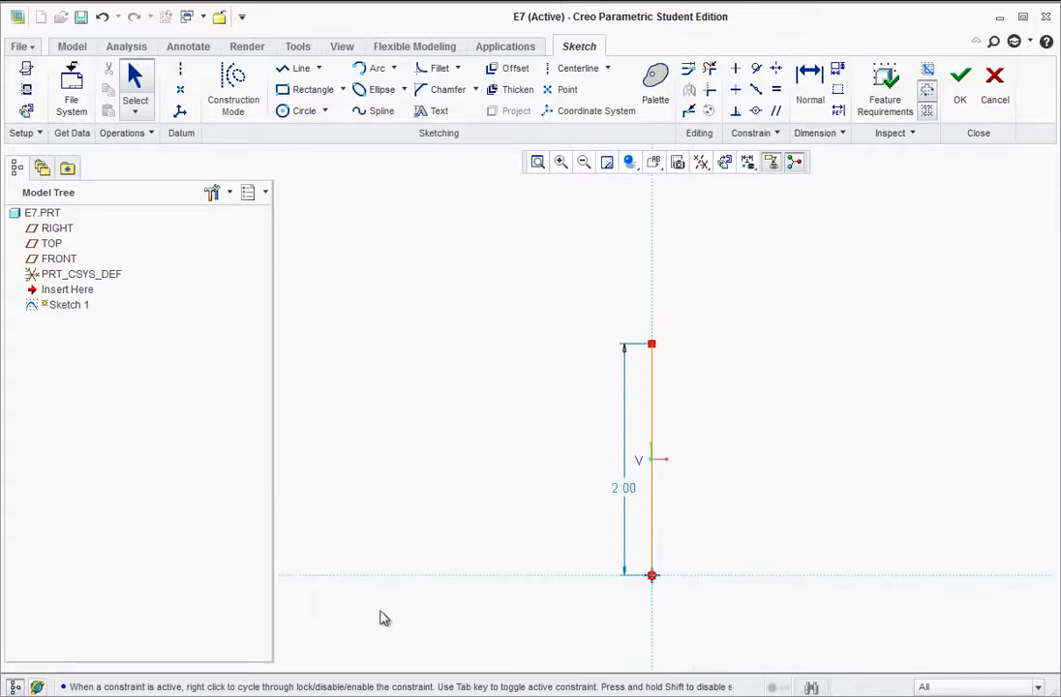
Switch to the PDF instructions, examine the Exercise 7 Front plane sketch and its dimensions, and return to Creo Parametric
key("alt+Tab")
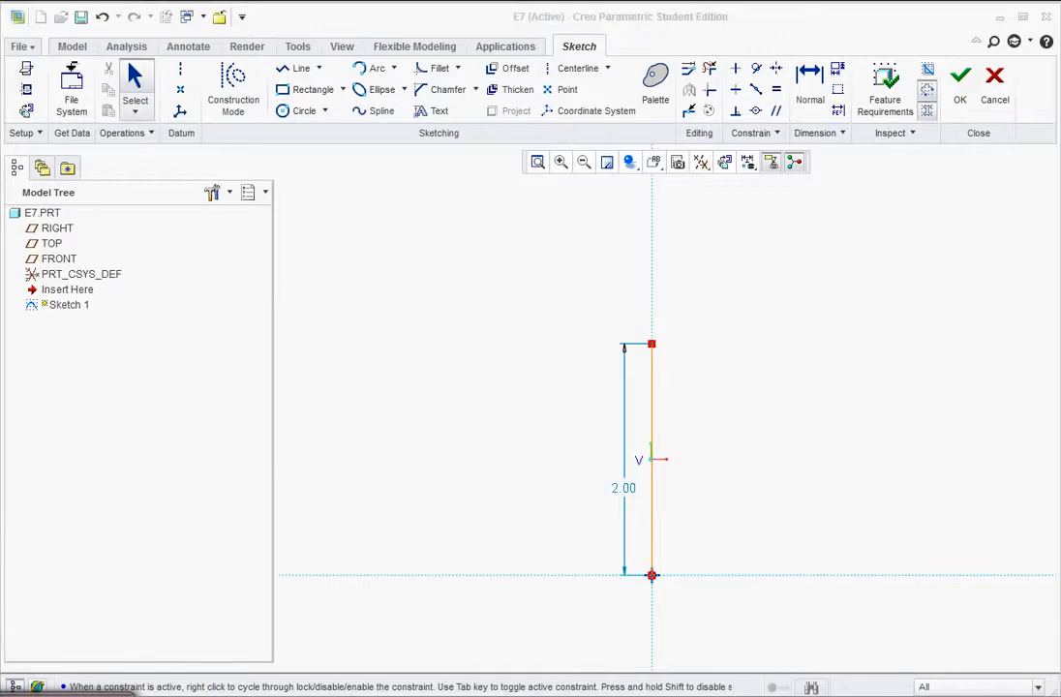
left_click_drag(73, 2, 580, 3)
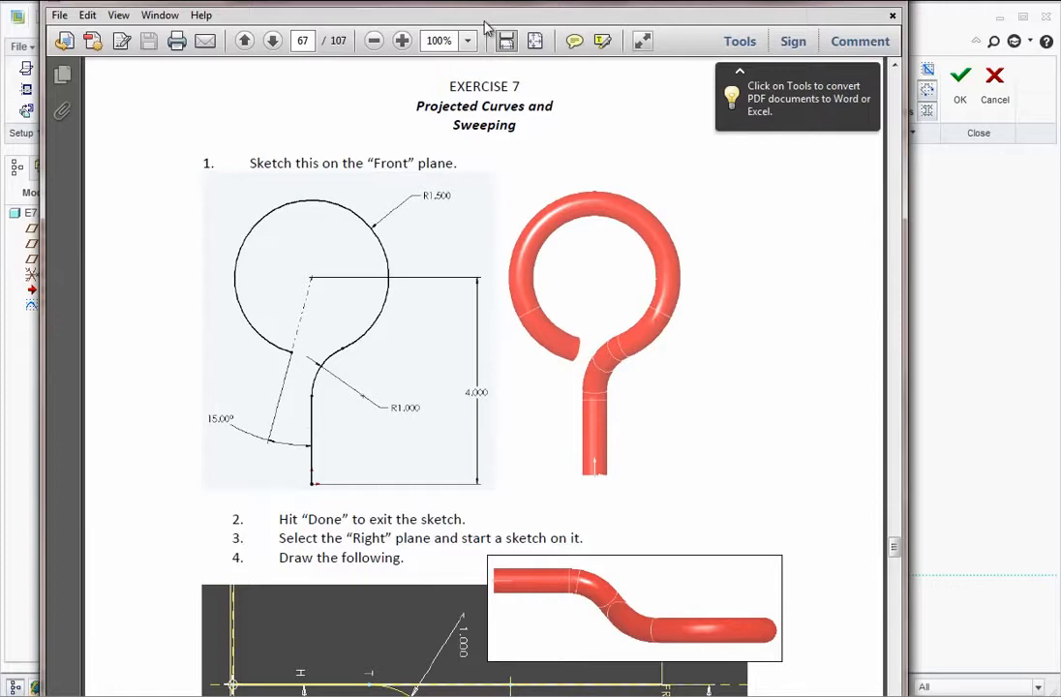
left_click_drag(432, 10, 0, 0)
left_click(513, 25)
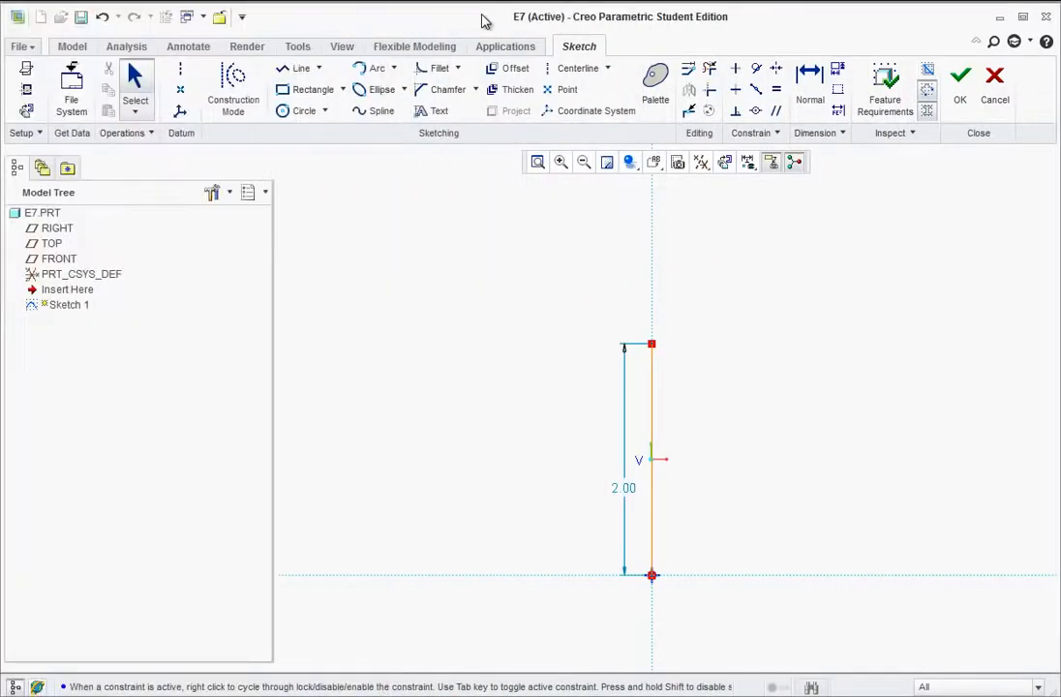
Draw a center-and-ends arc of about 0.81 radius, centered above the line, from its upper endpoint nearly full circle, leaving a gap about 0.40 wide
left_click(393, 68)
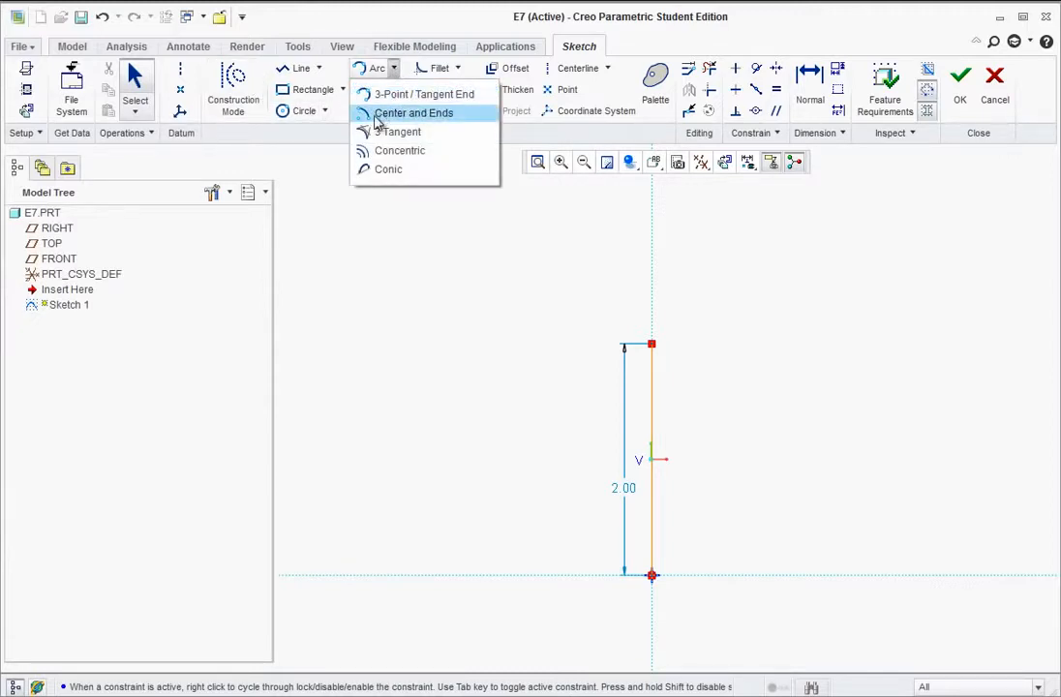
left_click(406, 114)
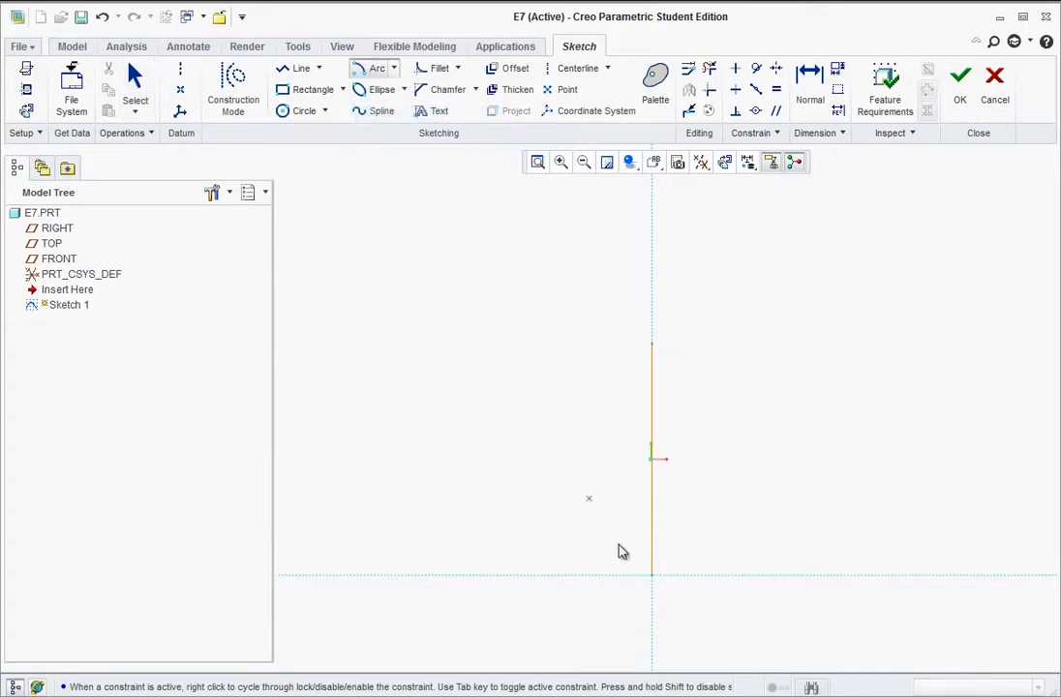
scroll(667, 334, "up", 1)
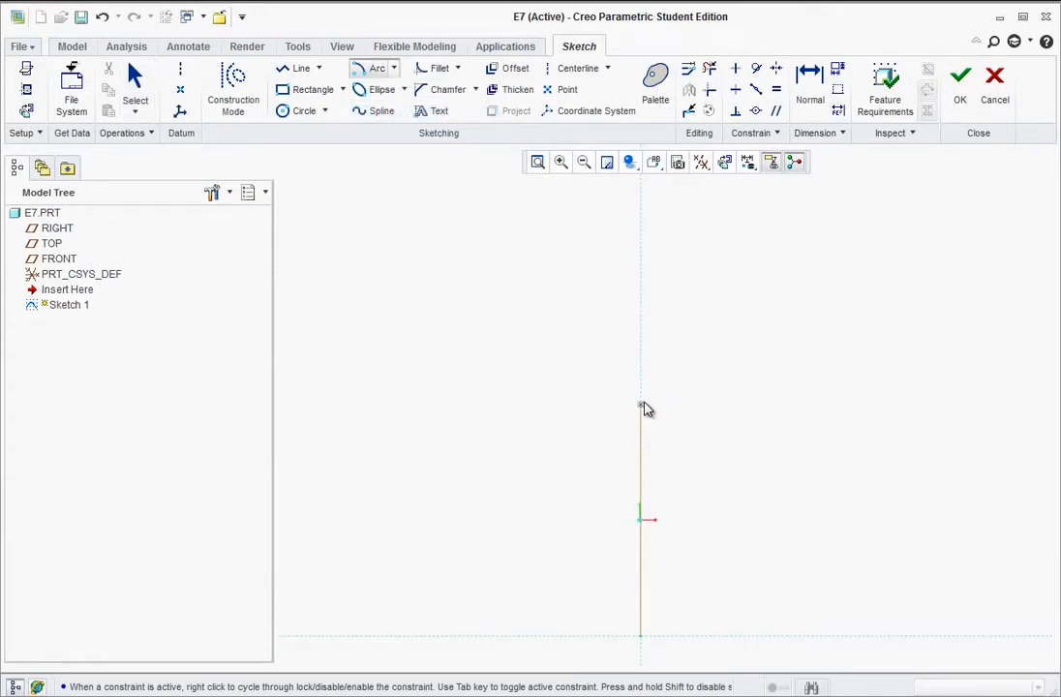
left_click(641, 310)
left_click(641, 405)
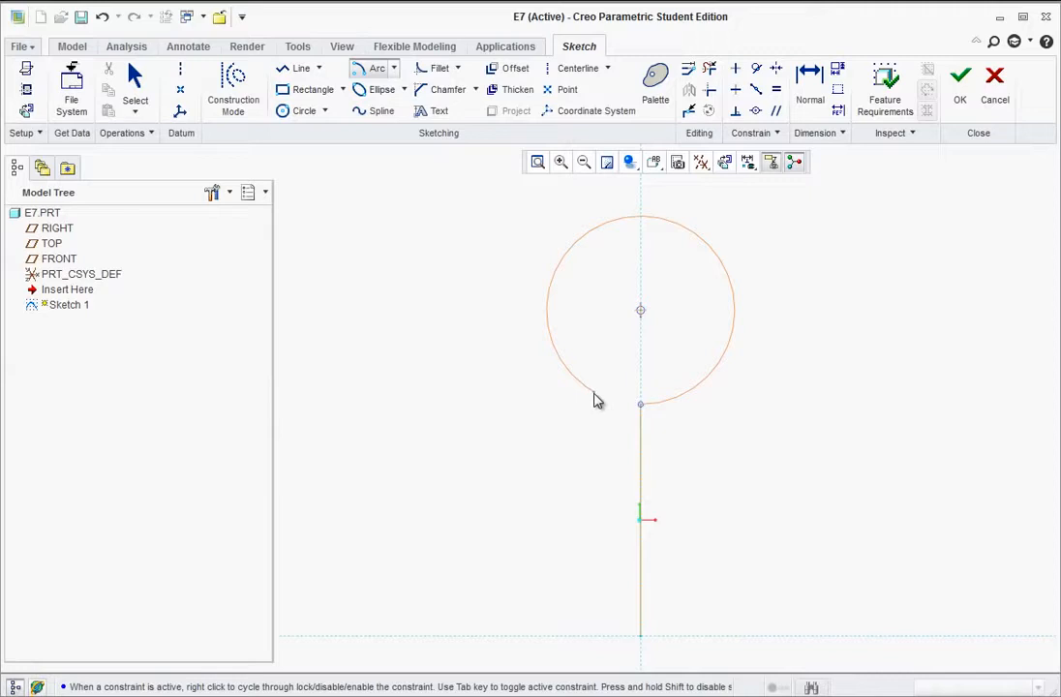
left_click(595, 393)
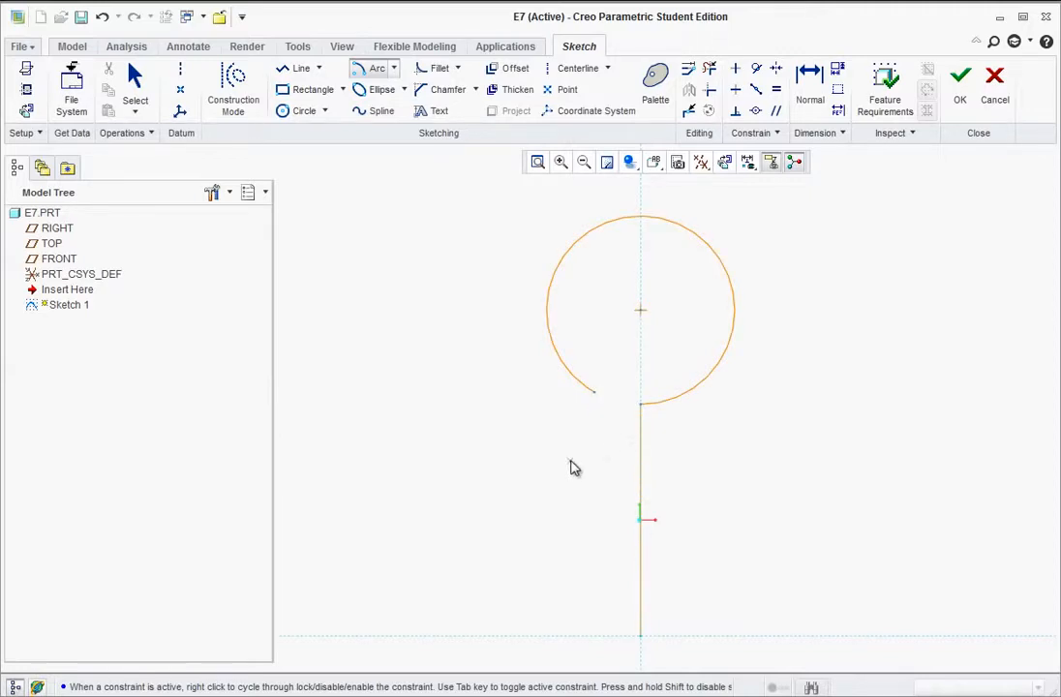
middle_click(570, 468)
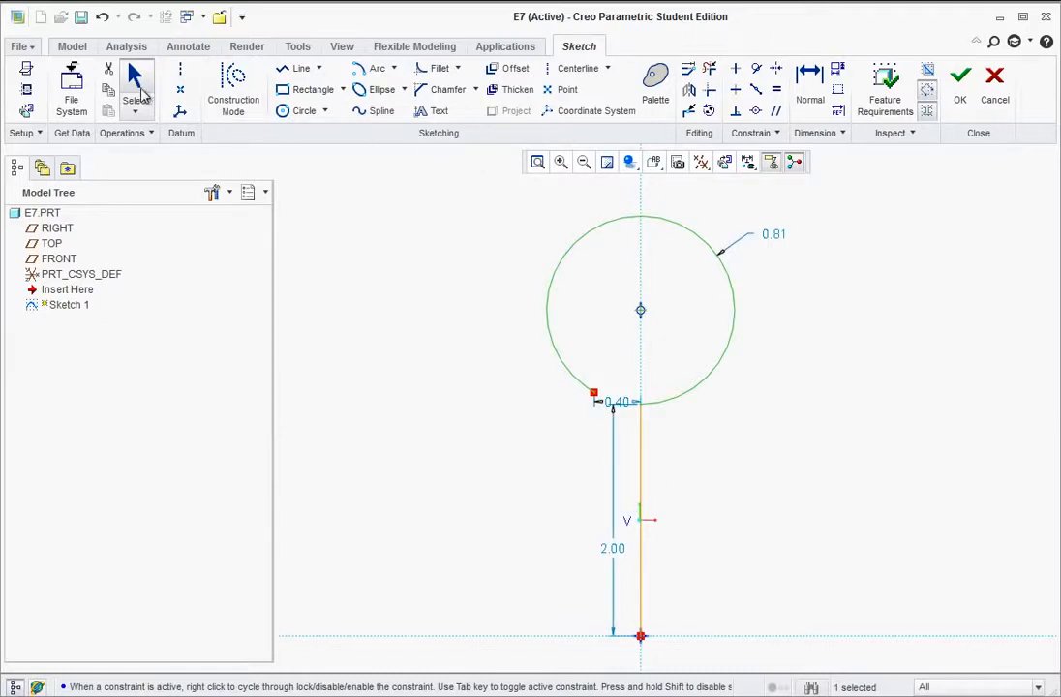
Dimension the vertical distance from the line's lower endpoint to the arc center and set it to 4
left_click(811, 92)
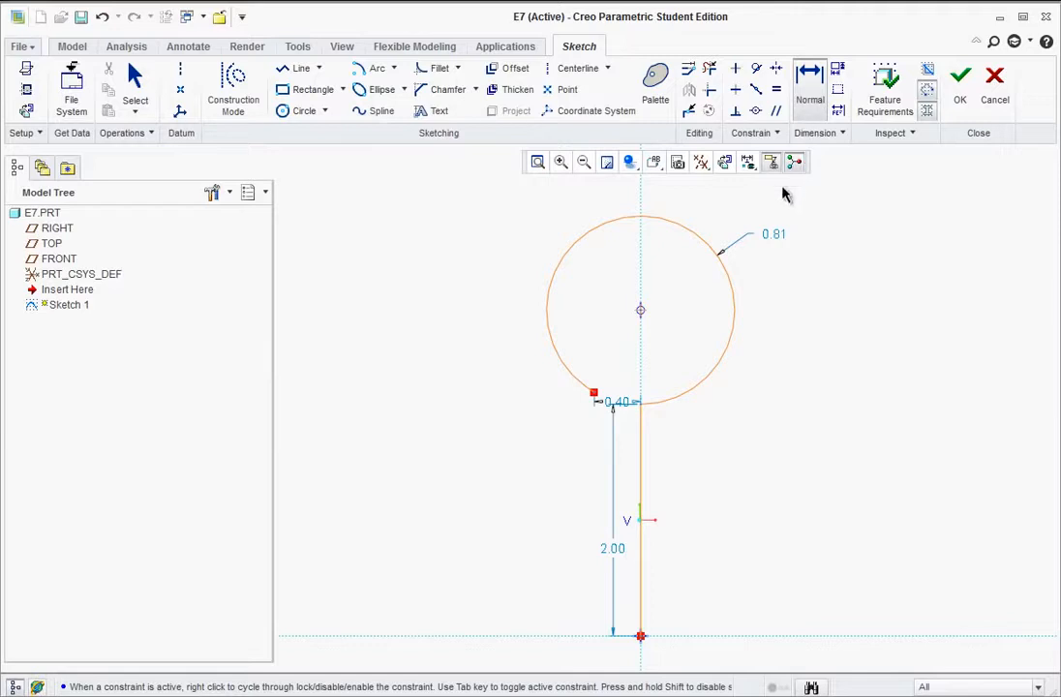
left_click(641, 636)
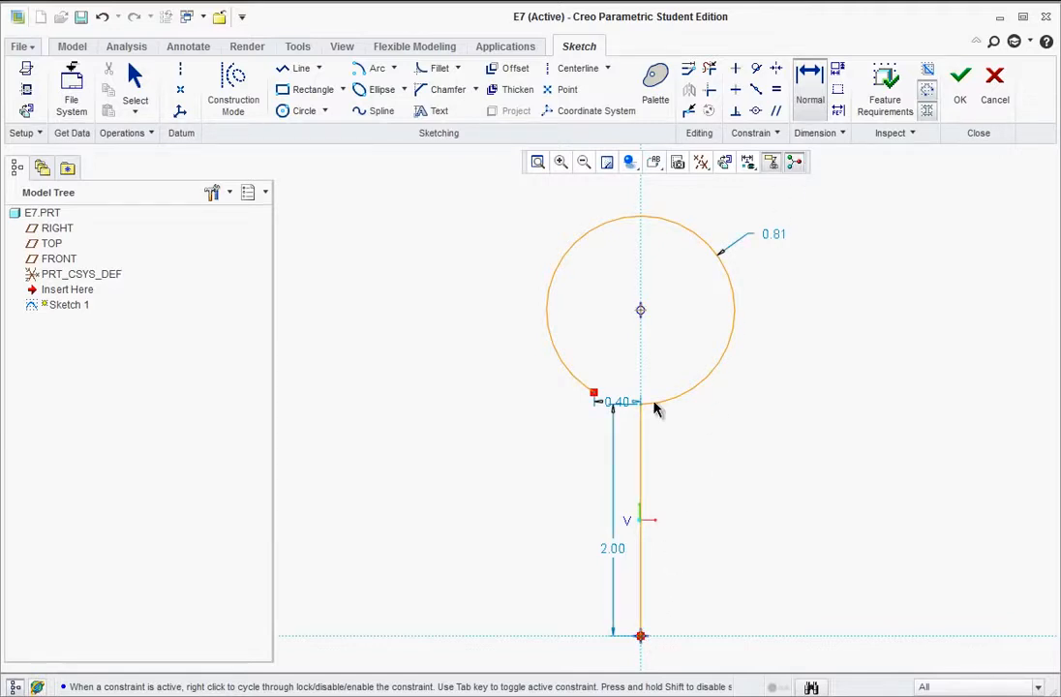
left_click(641, 311)
middle_click(777, 481)
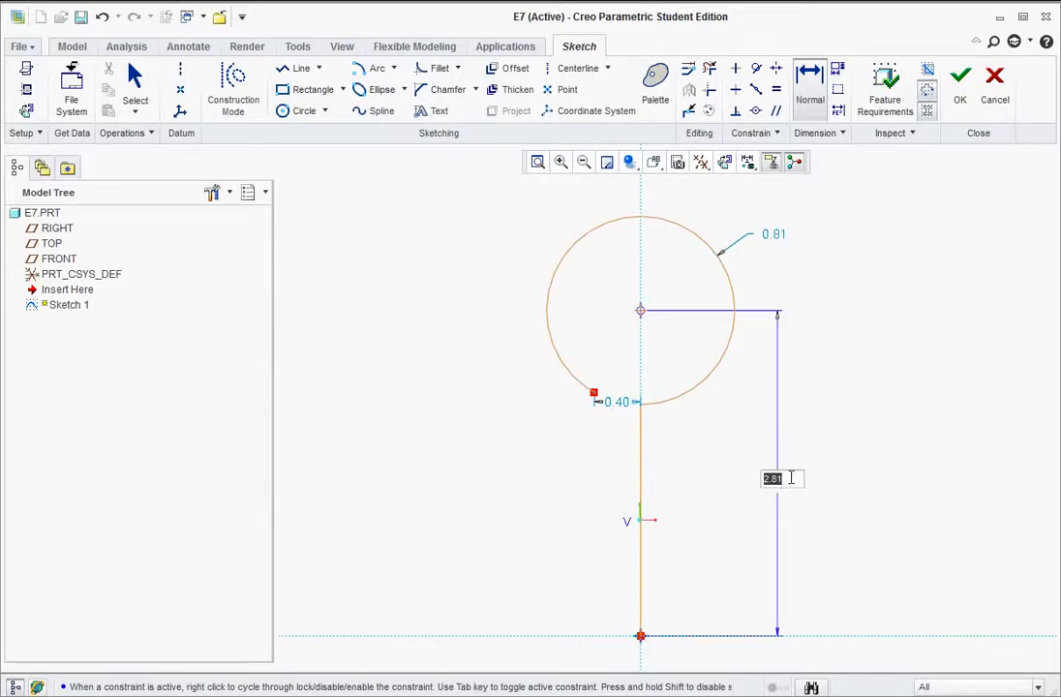
type("4")
key("Return")
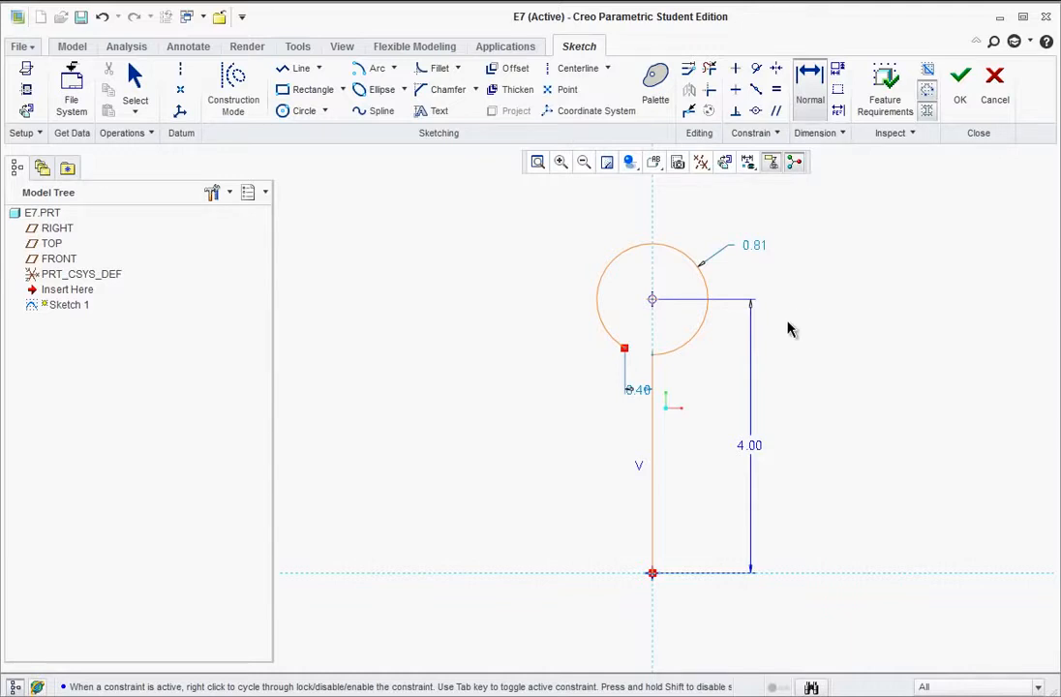
middle_click(792, 346)
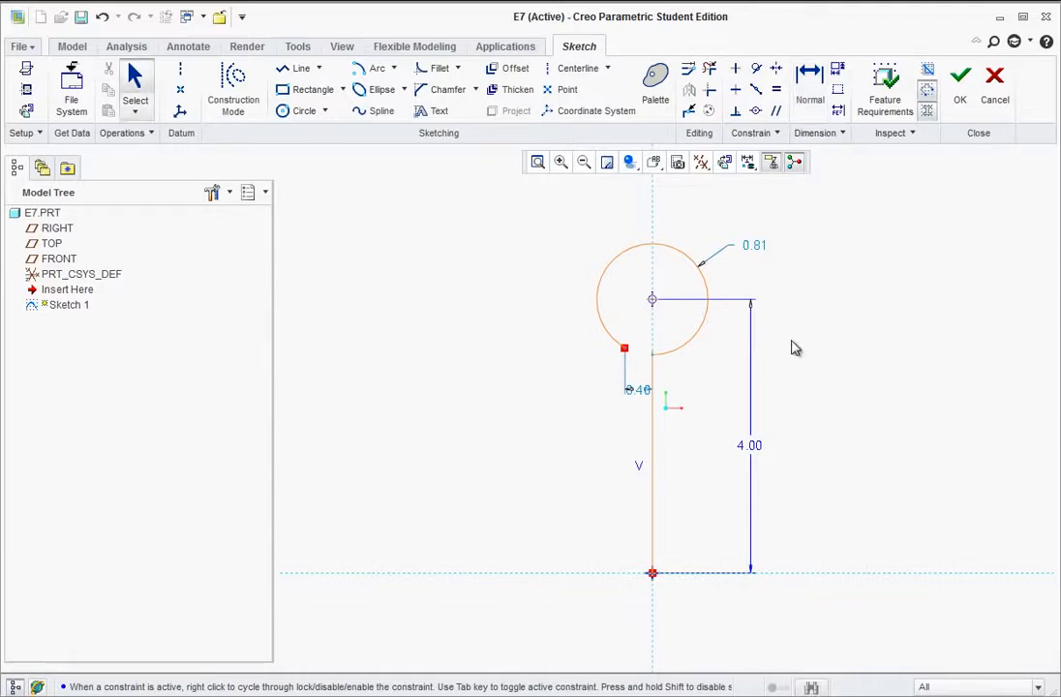
Set the arc's radius to 1.5
double_click(757, 247)
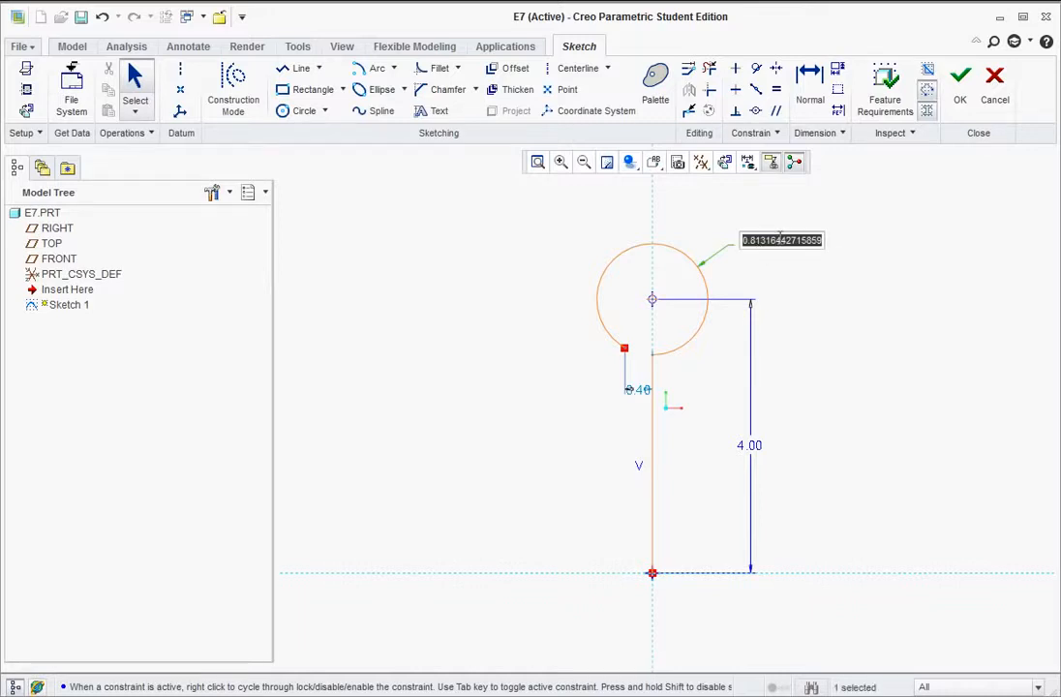
type("1.5")
key("Return")
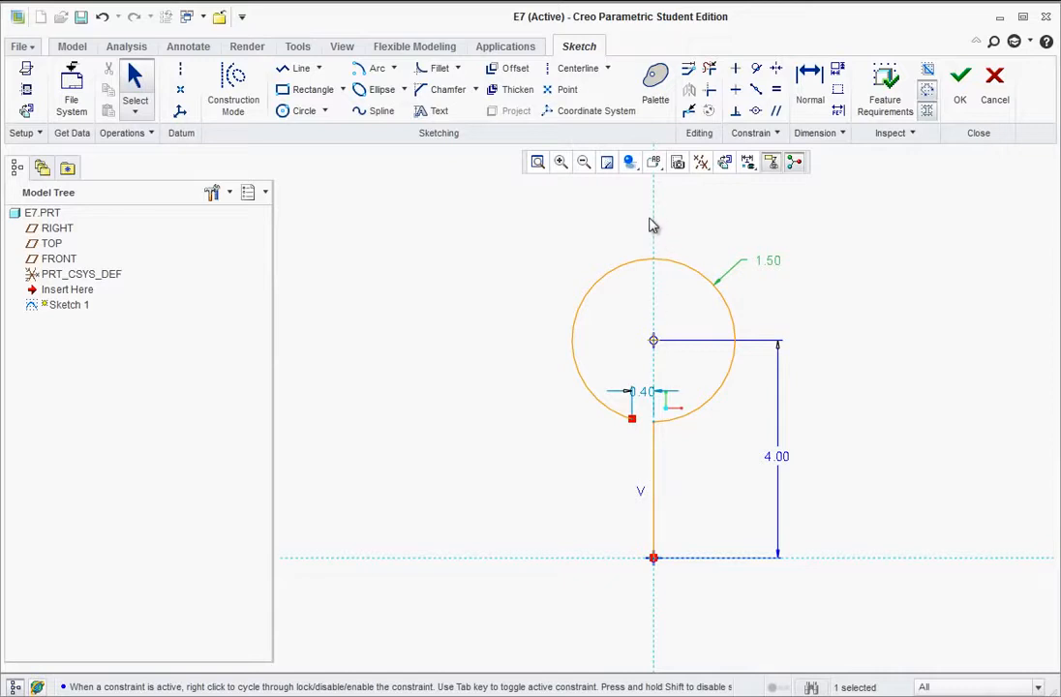
Add a datum centerline through the arc's center and its open endpoint
left_click(179, 75)
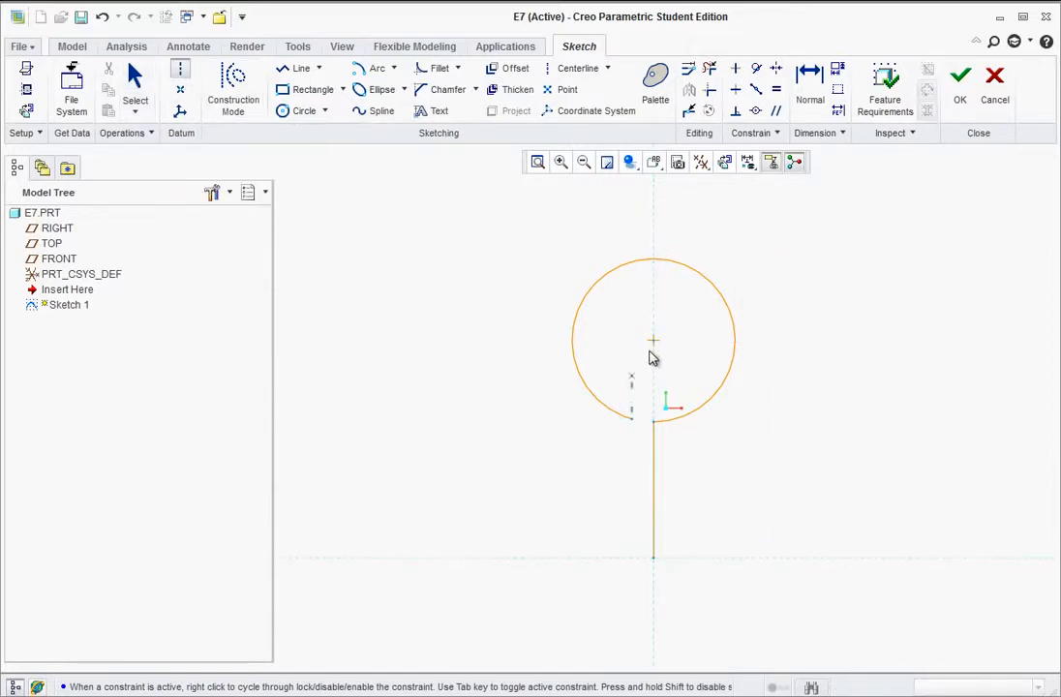
left_click(653, 341)
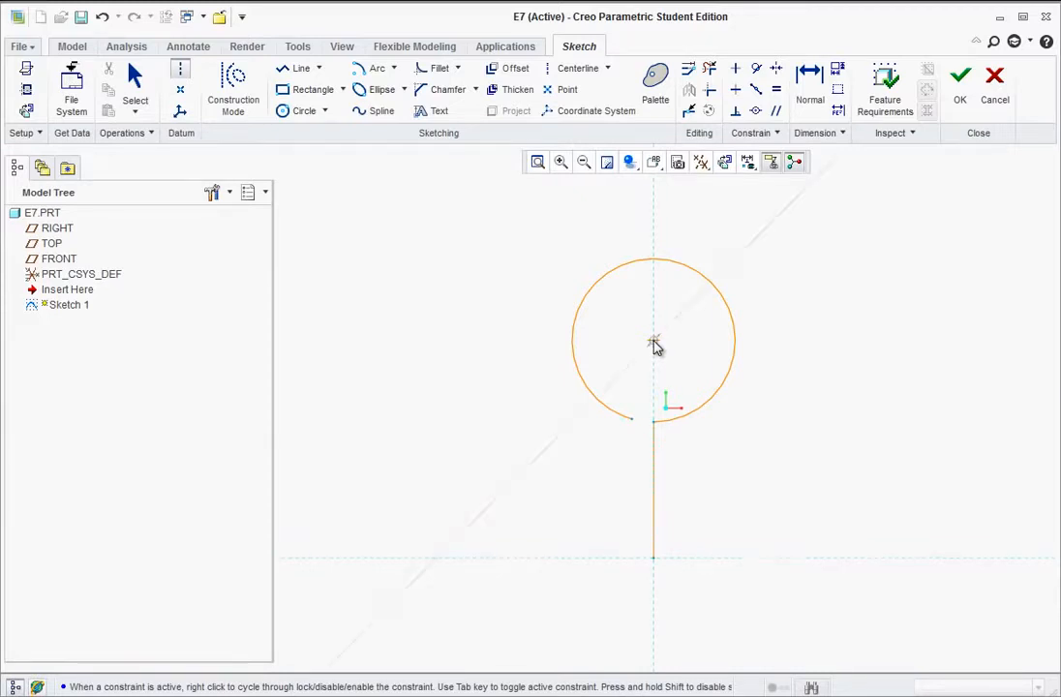
left_click(634, 426)
middle_click(720, 444)
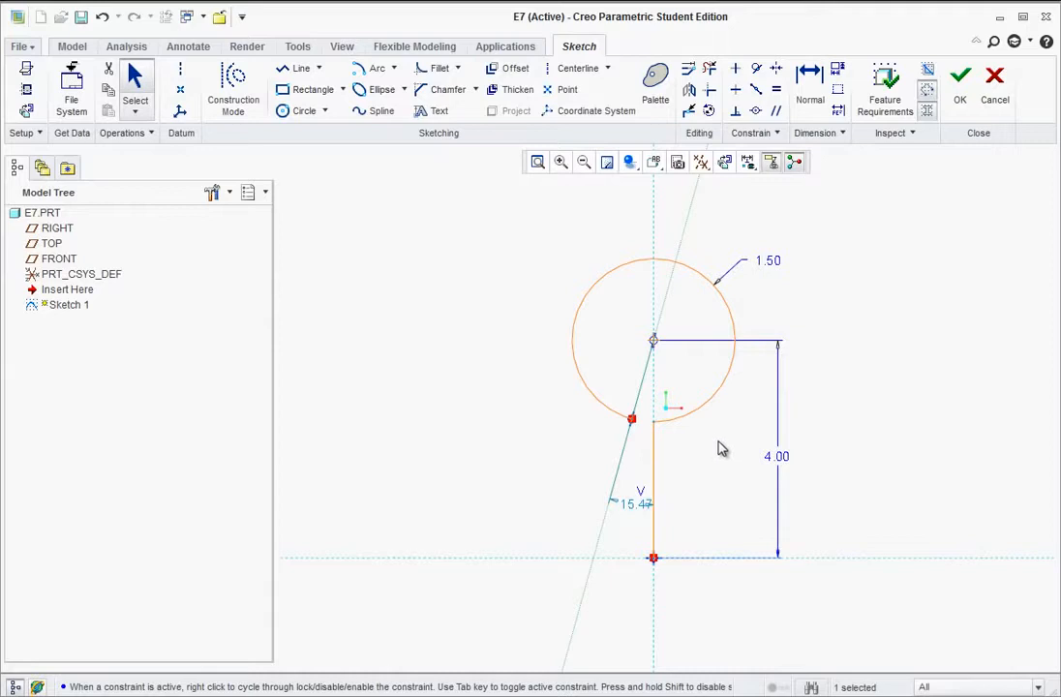
Set the angle between the centerline and the vertical line to 15 degrees and move its dimension clear of the geometry
double_click(636, 502)
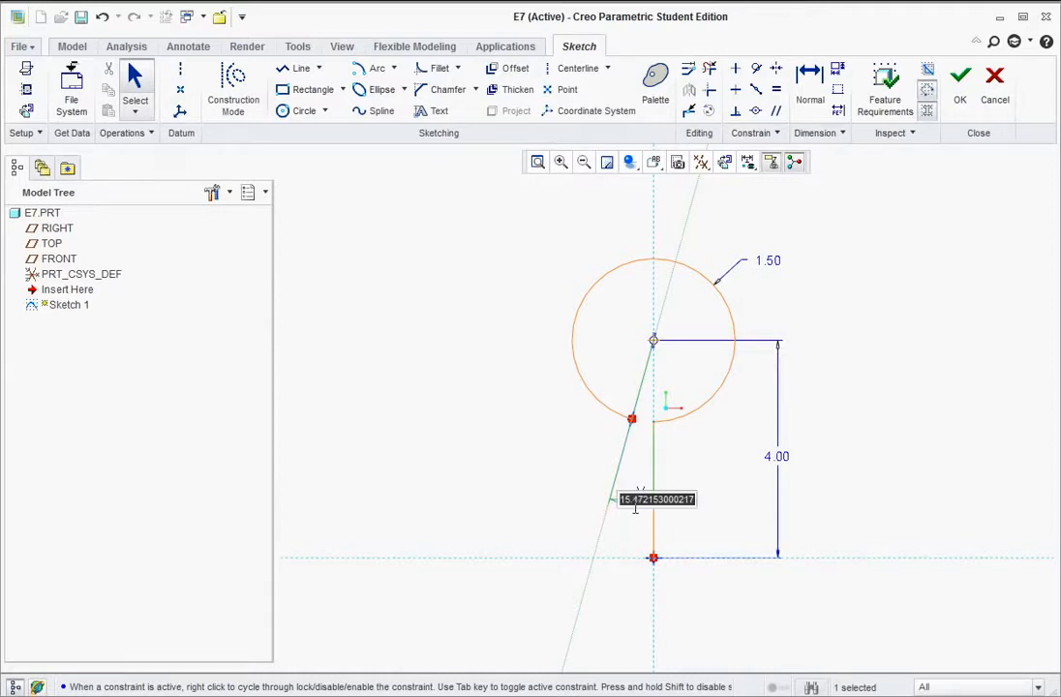
type("15")
key("Return")
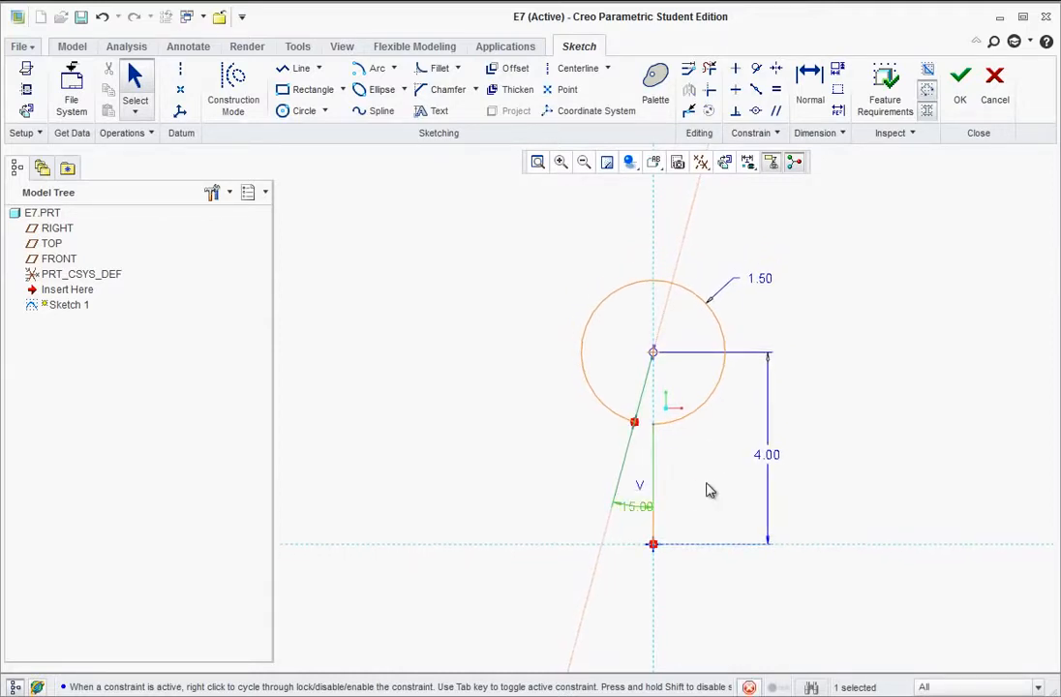
left_click_drag(631, 507, 582, 493)
scroll(703, 454, "down", 2)
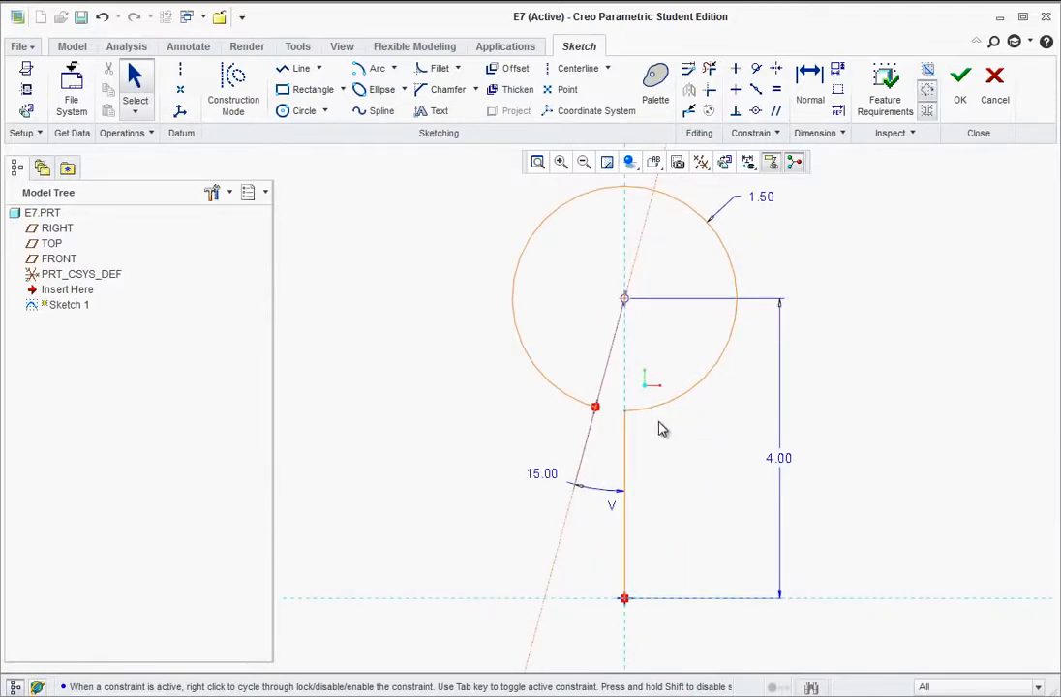
Add a circular fillet of about 0.28 radius between the vertical line and the lower end of the large arc
left_click(457, 69)
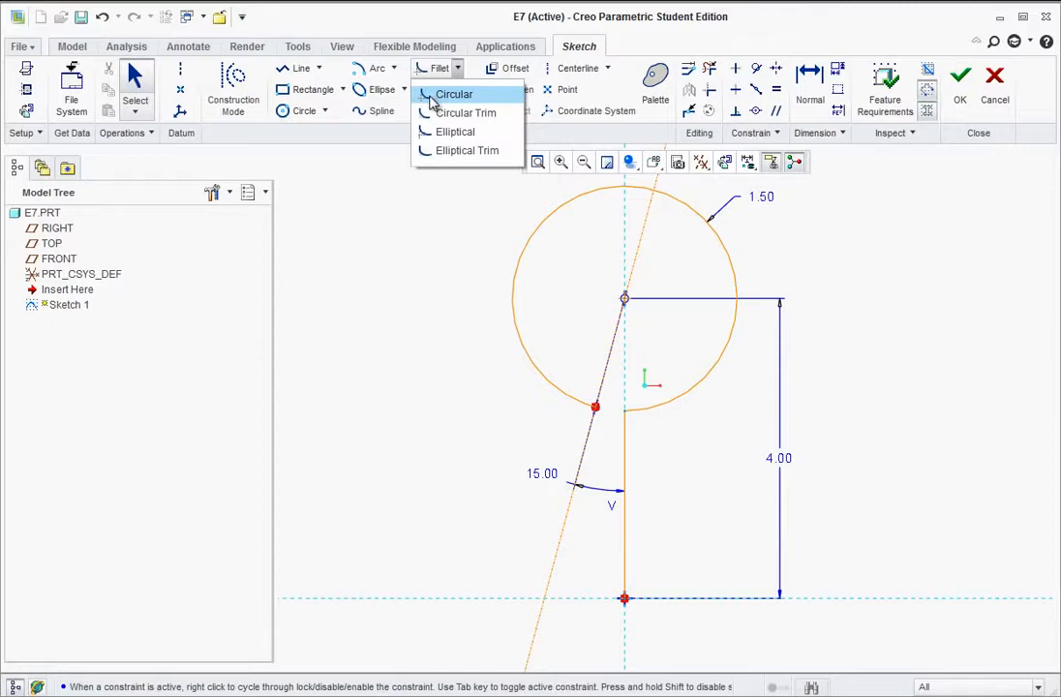
left_click(446, 95)
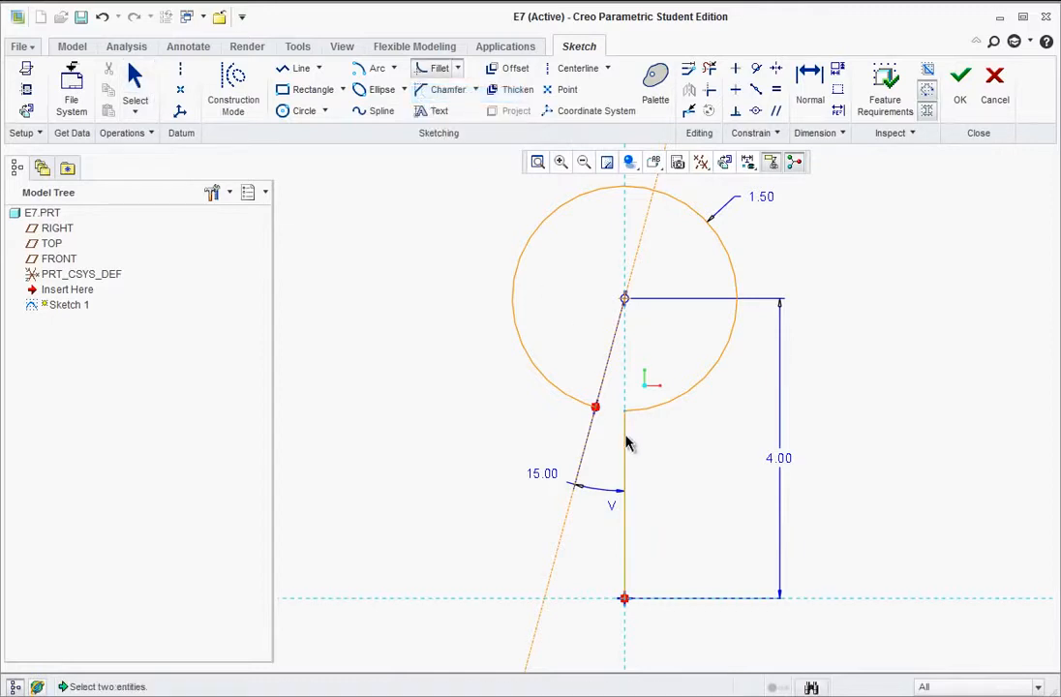
scroll(631, 436, "up", 3)
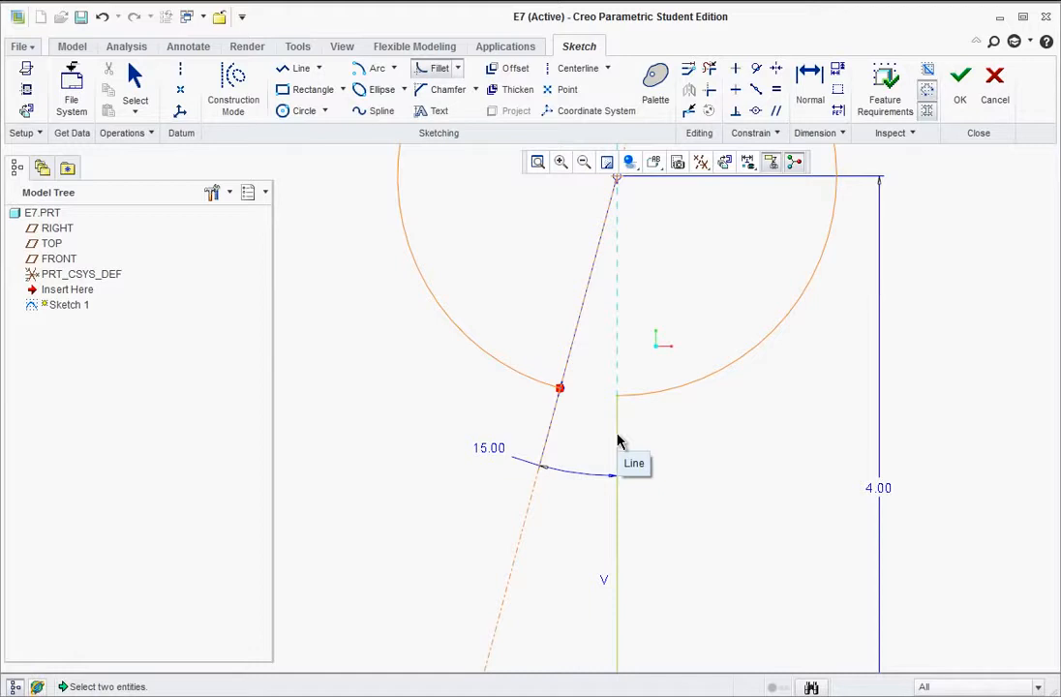
left_click(618, 441)
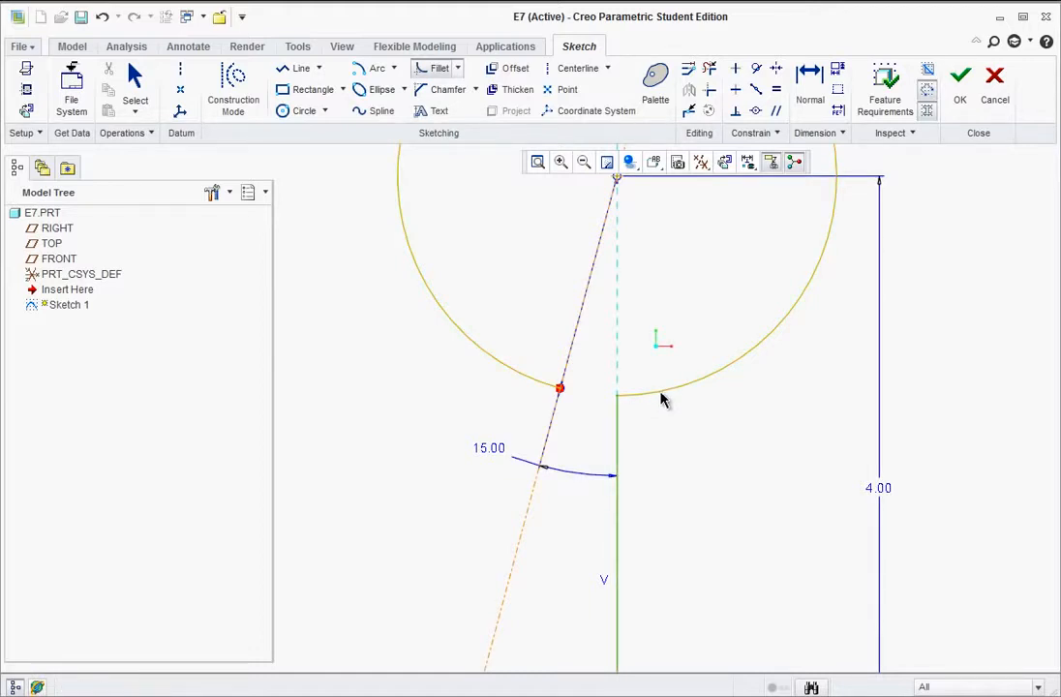
left_click(664, 399)
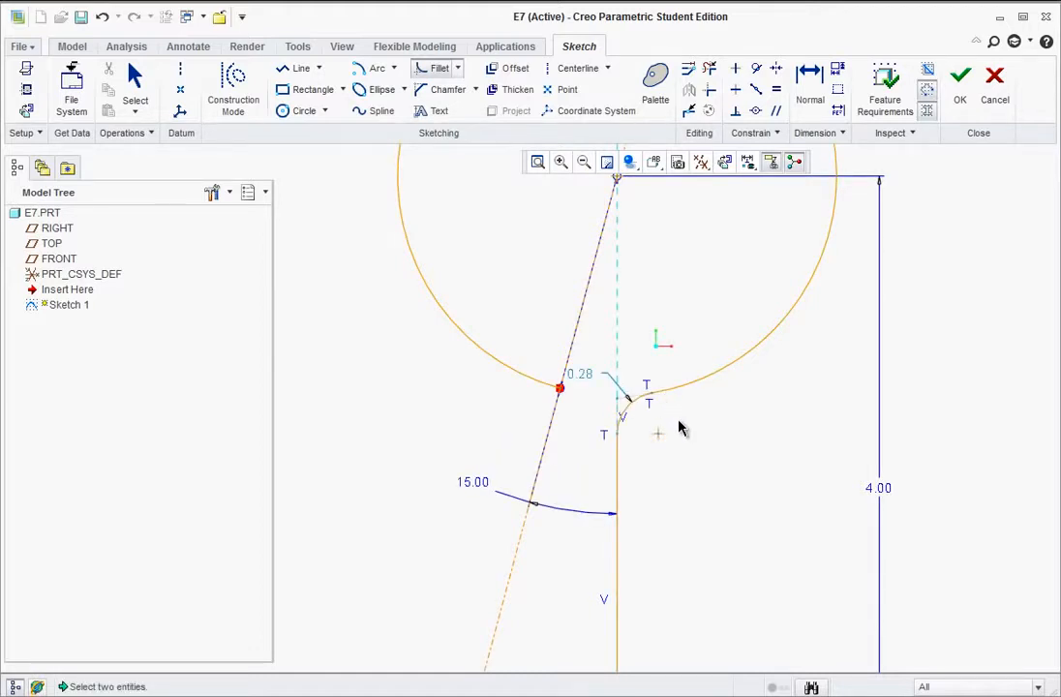
middle_click(680, 426)
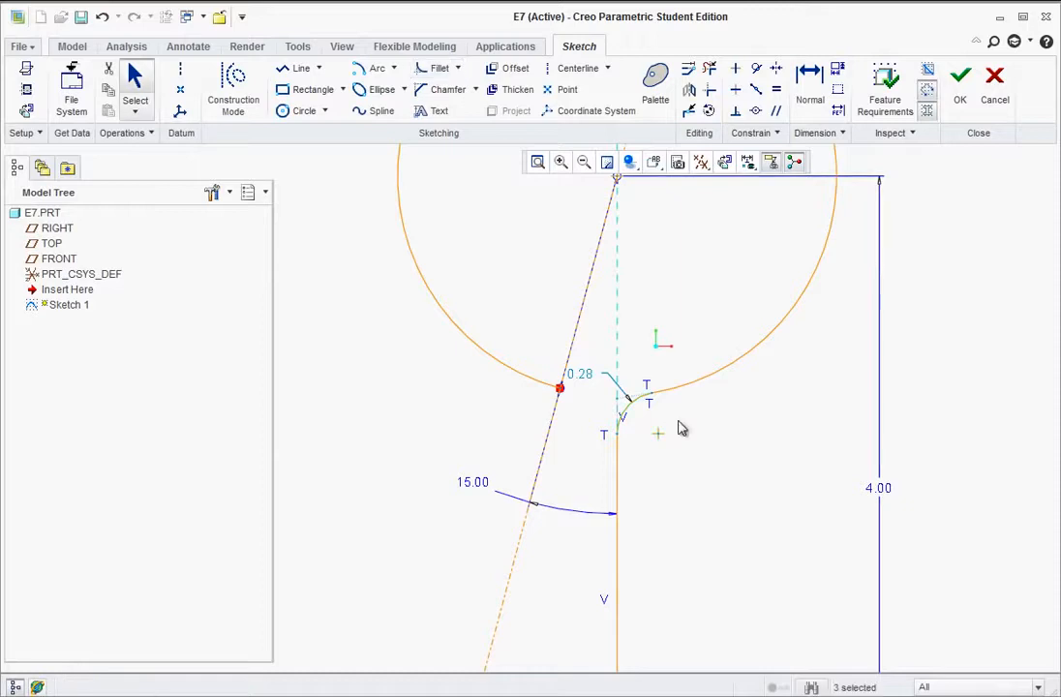
Set the fillet's radius to 1 and finish the Front plane sketch
double_click(581, 376)
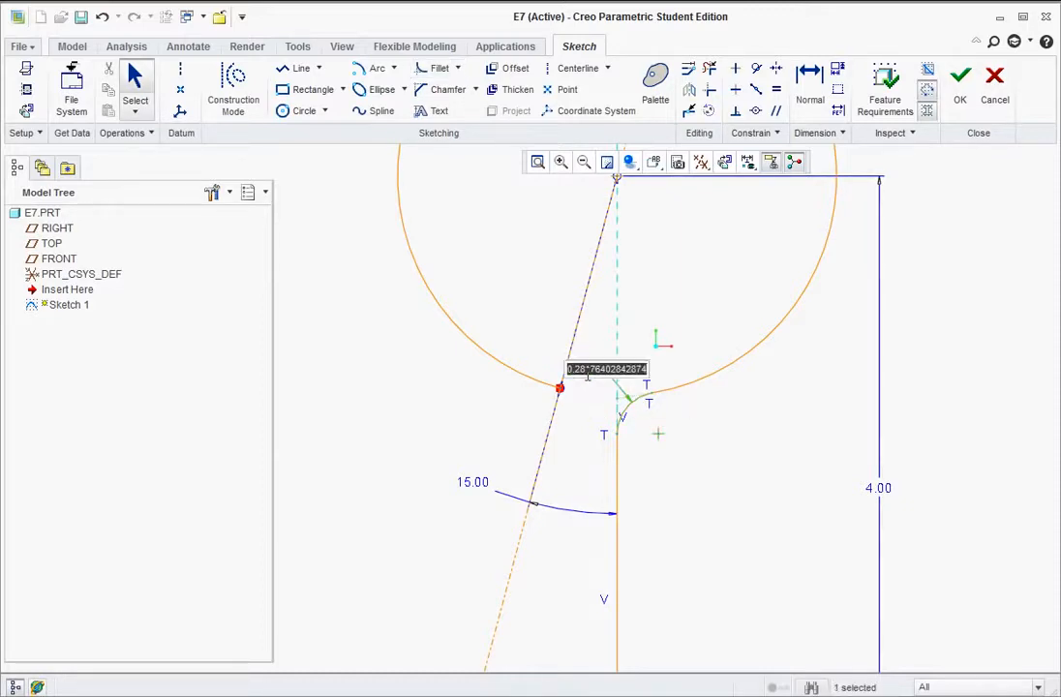
type("1")
key("Return")
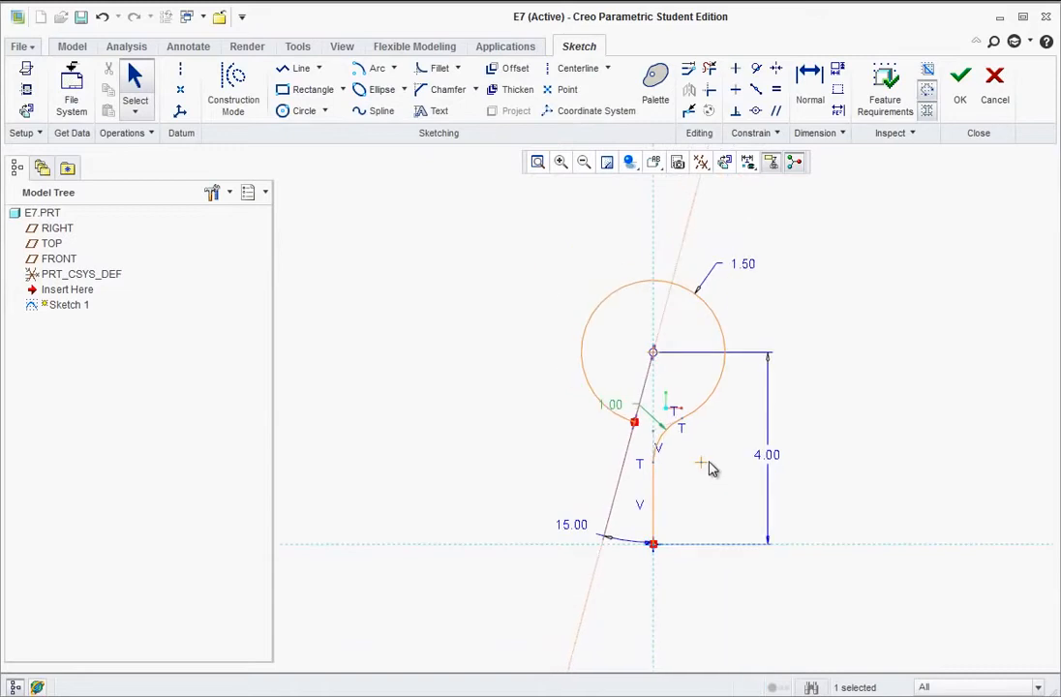
scroll(713, 402, "up", 1)
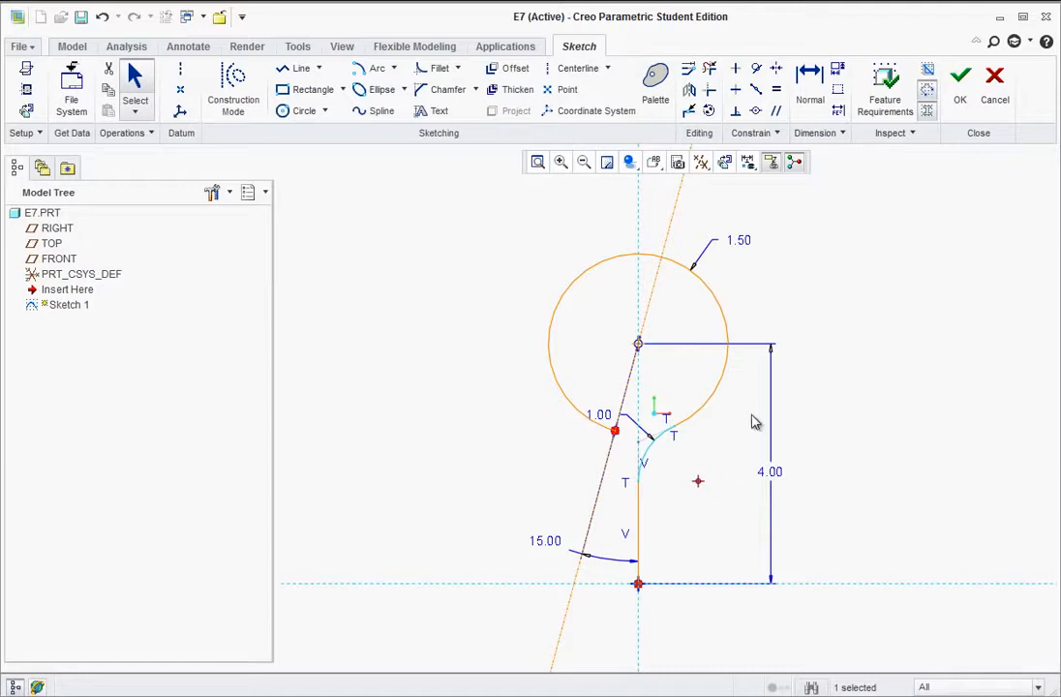
left_click(961, 96)
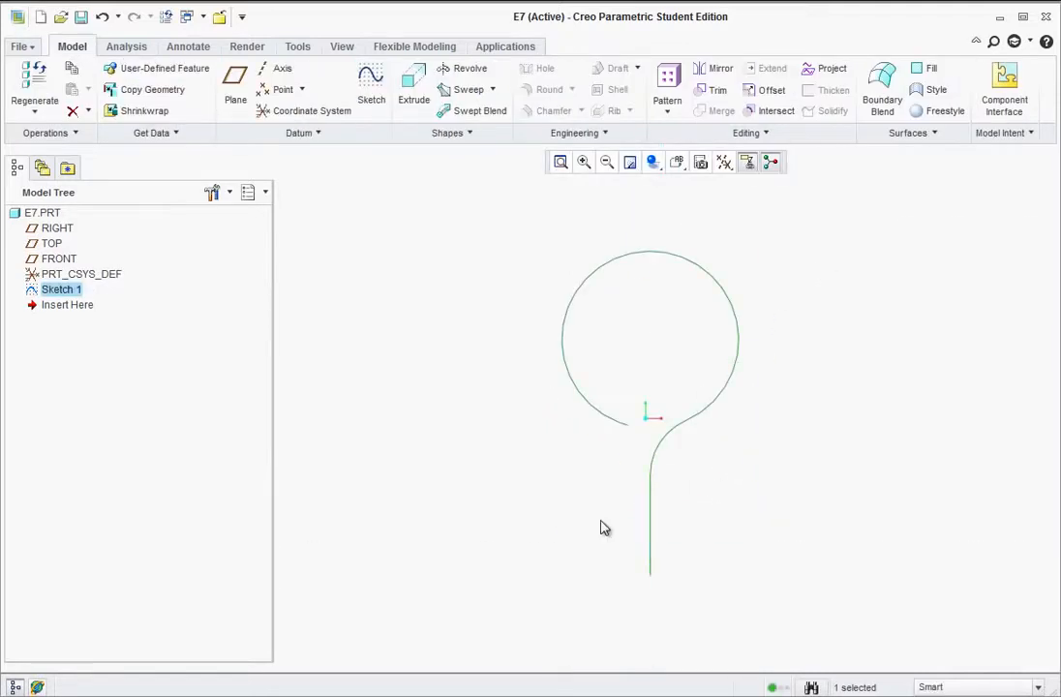
Start a new sketch on the RIGHT plane and orient the view to RIGHT
mouse_move(599, 526)
middle_mouse_down()
mouse_move(585, 414)
mouse_move(550, 431)
mouse_move(556, 452)
middle_mouse_up()
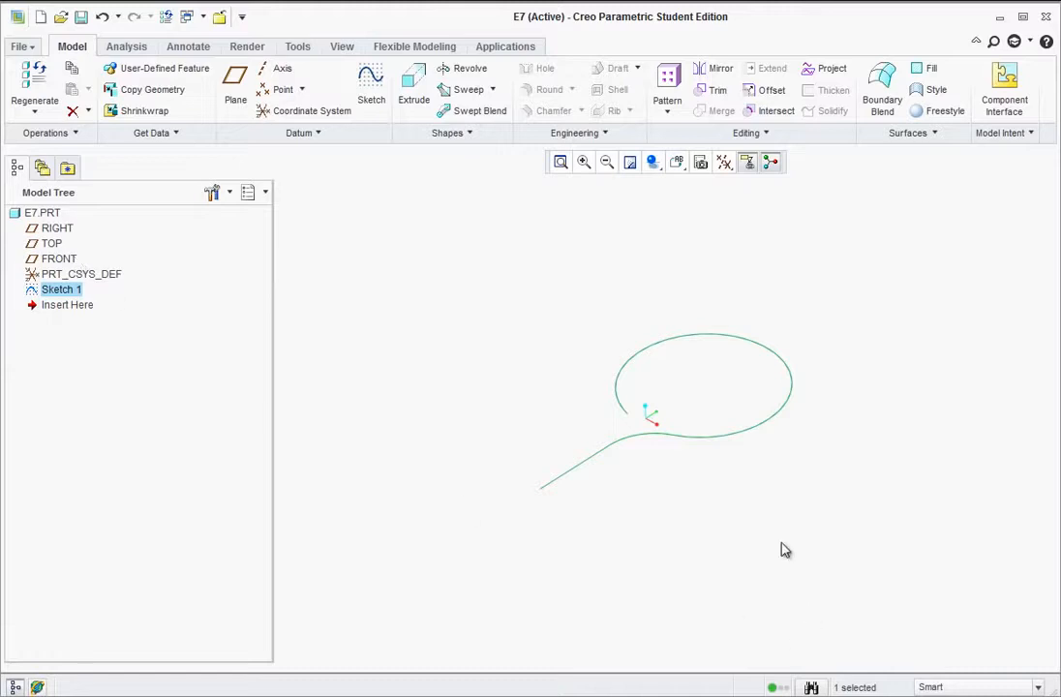
mouse_move(781, 549)
middle_mouse_down()
mouse_move(755, 481)
mouse_move(748, 493)
mouse_move(765, 537)
middle_mouse_up()
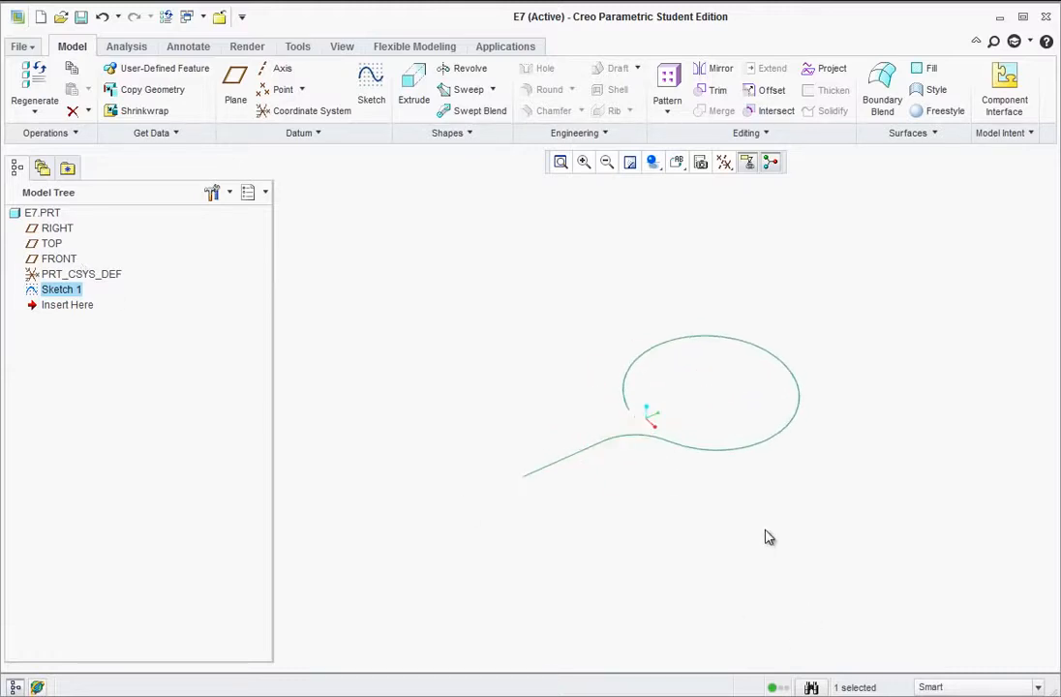
left_click(56, 230)
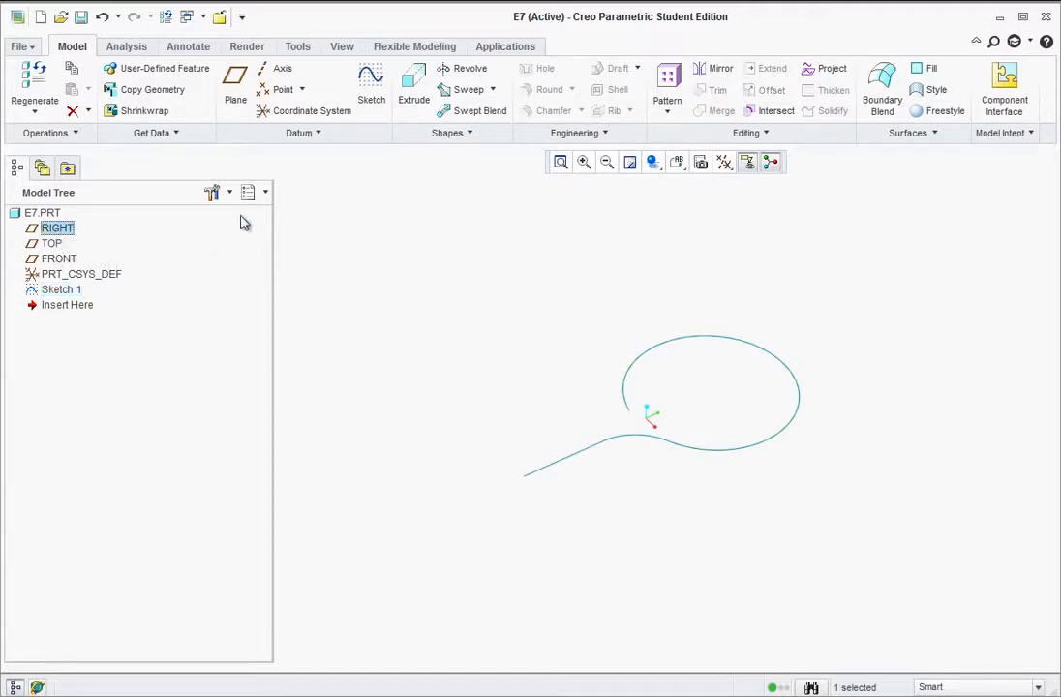
left_click(371, 85)
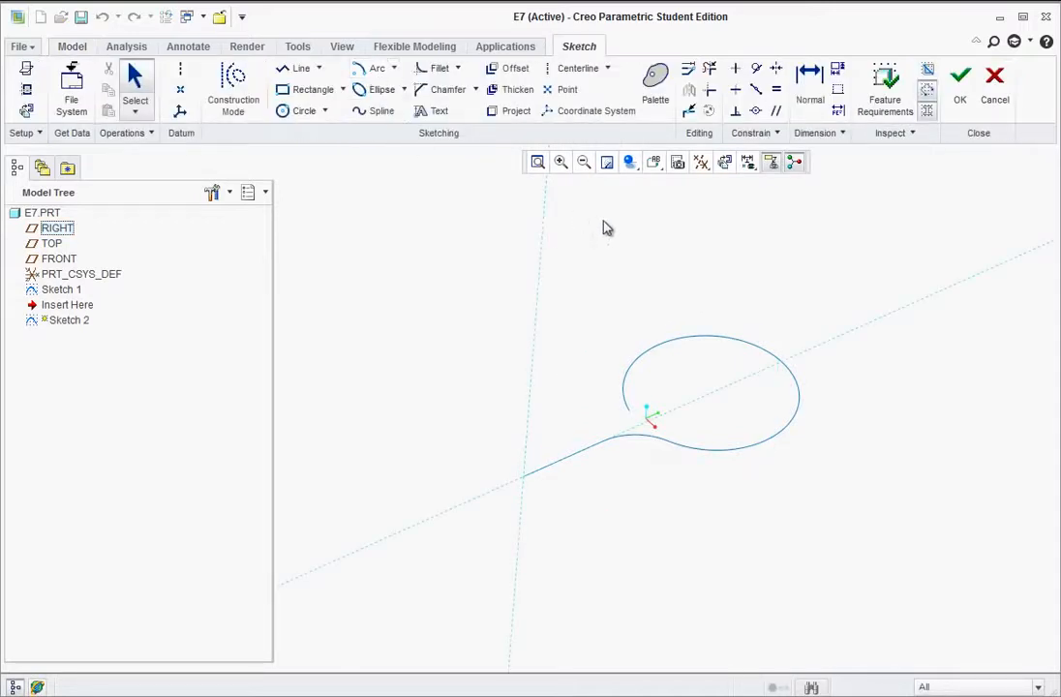
left_click(657, 165)
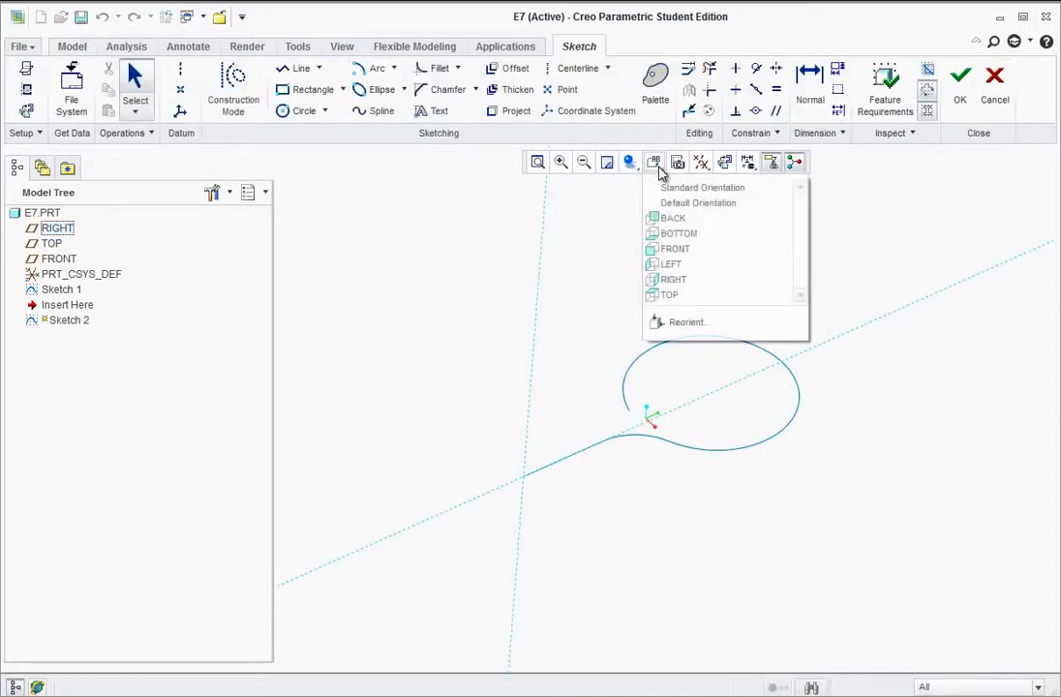
left_click(656, 280)
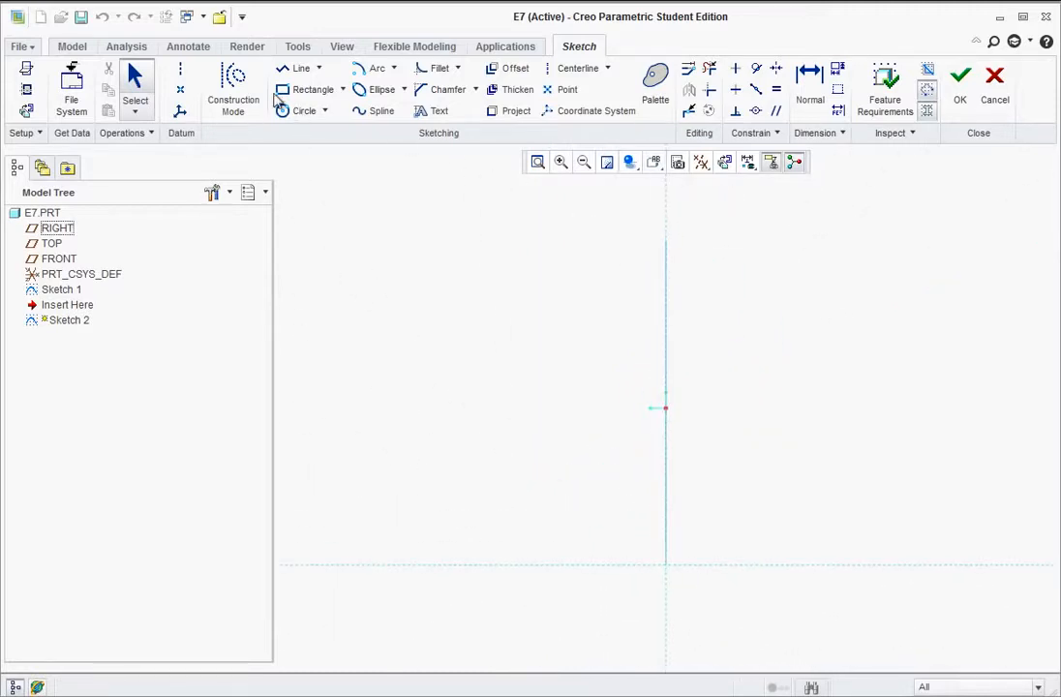
Draw a line chain from the origin: about 1.59 straight up, diagonally to an offset of about 1.03, and about 3.45 straight up
left_click(301, 71)
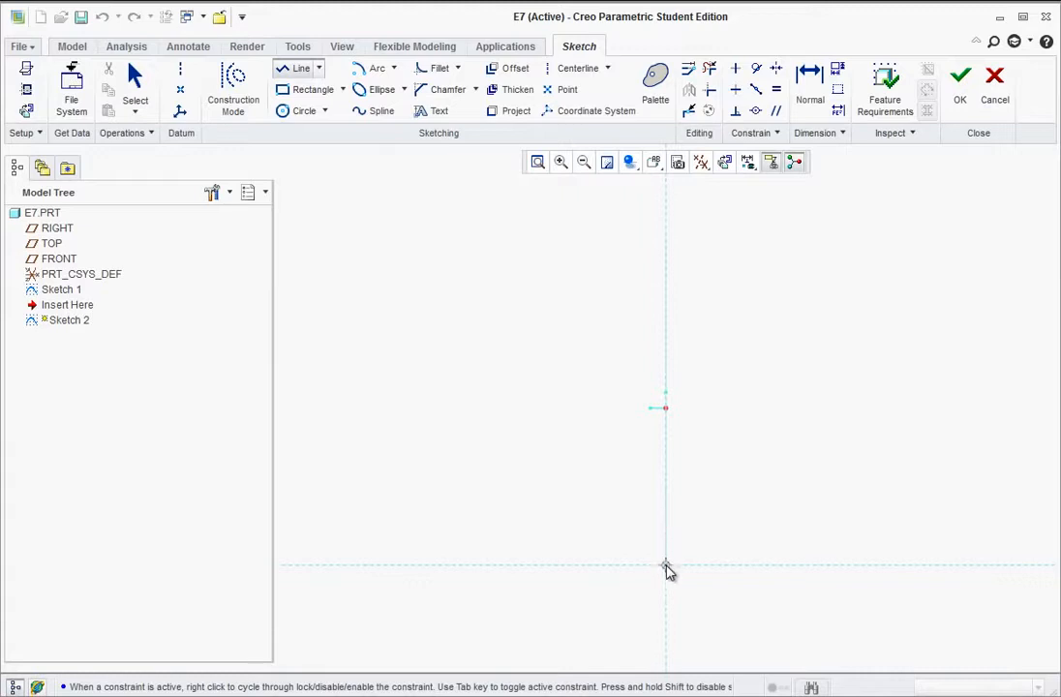
left_click(666, 566)
left_click(667, 472)
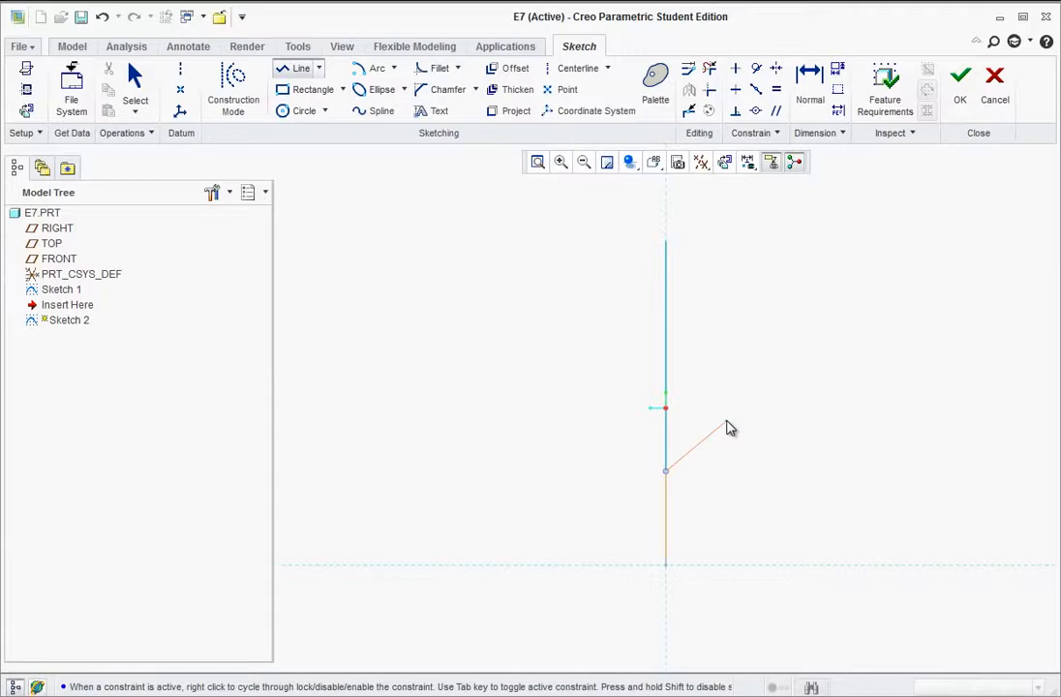
left_click(726, 421)
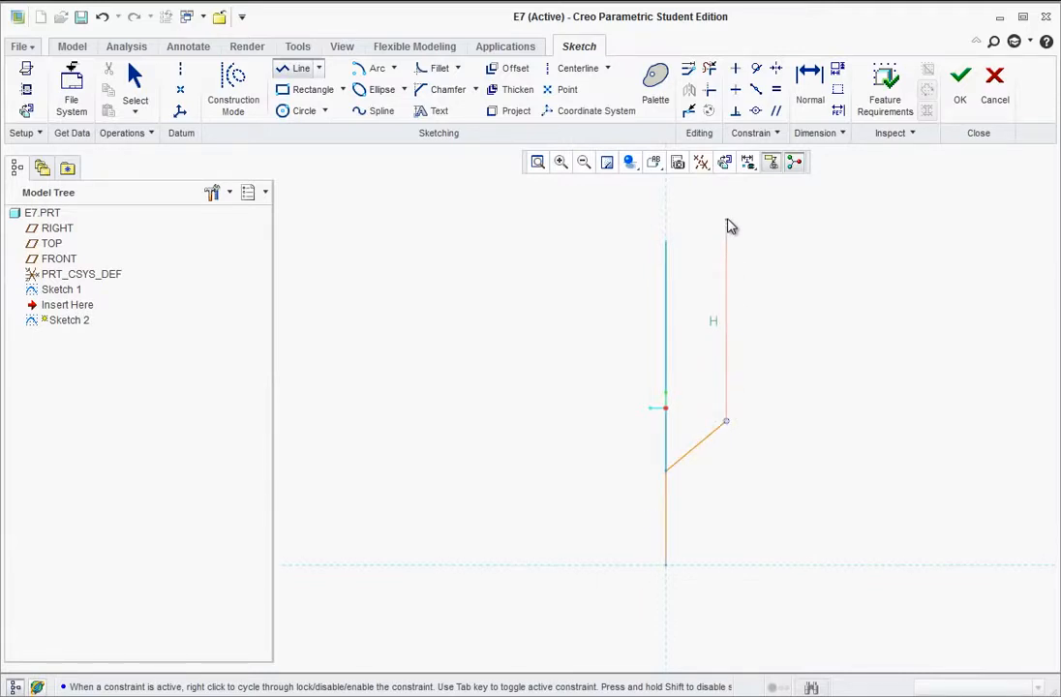
left_click(726, 218)
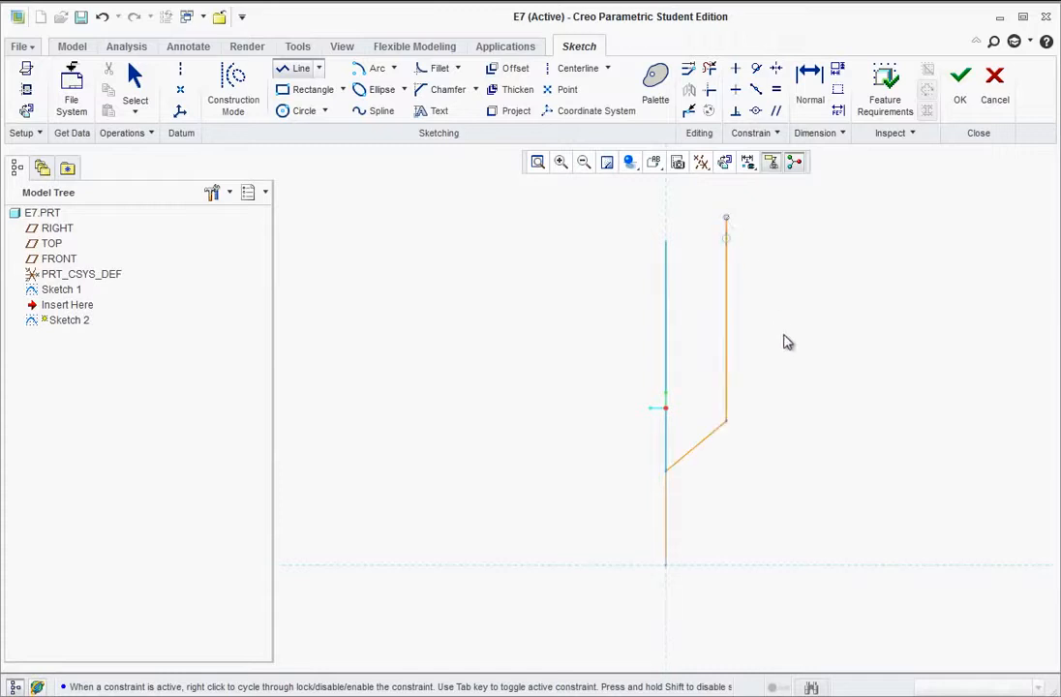
middle_click(789, 355)
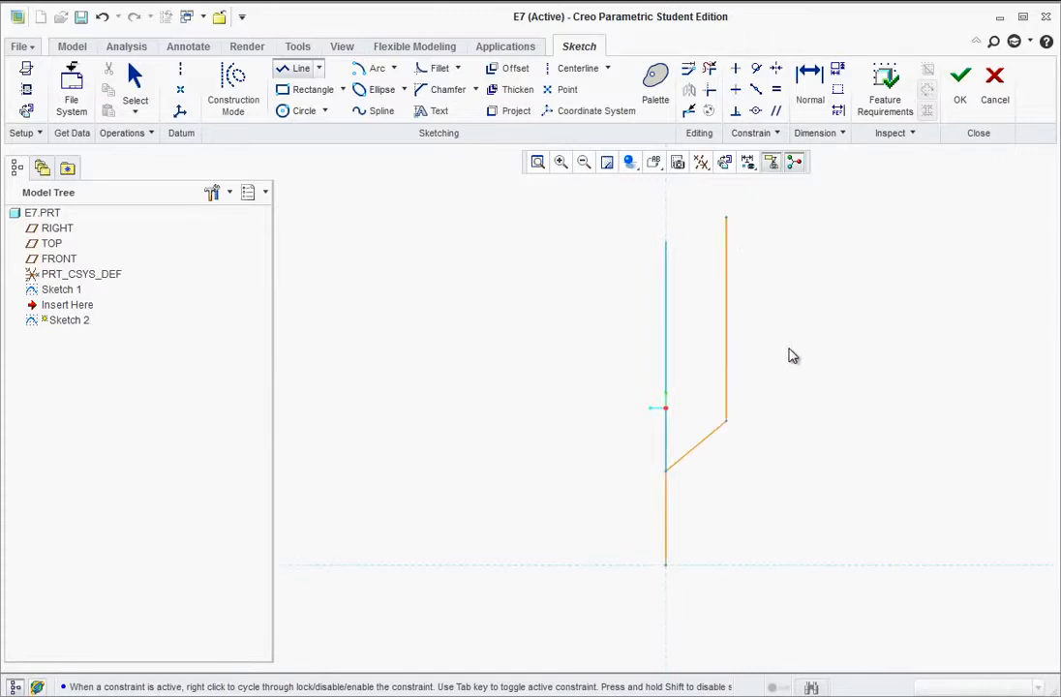
middle_click(801, 453)
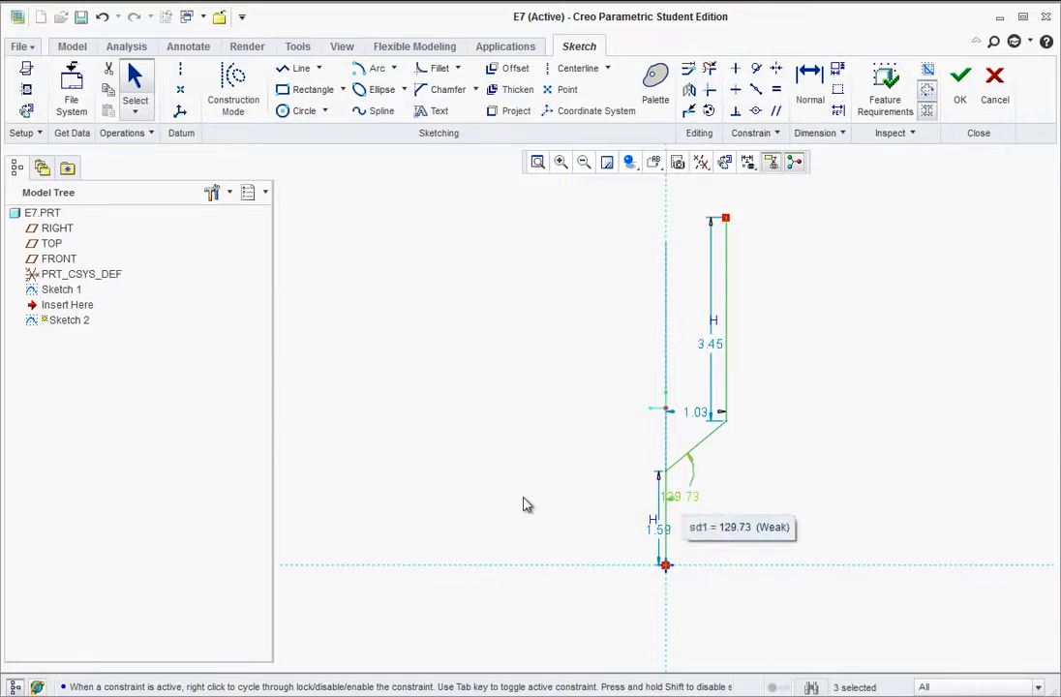
Switch to Adobe Reader and examine the Right plane sketch dimensions on page 67 of Creo WF5 Basic.pdf
key("alt+Tab")
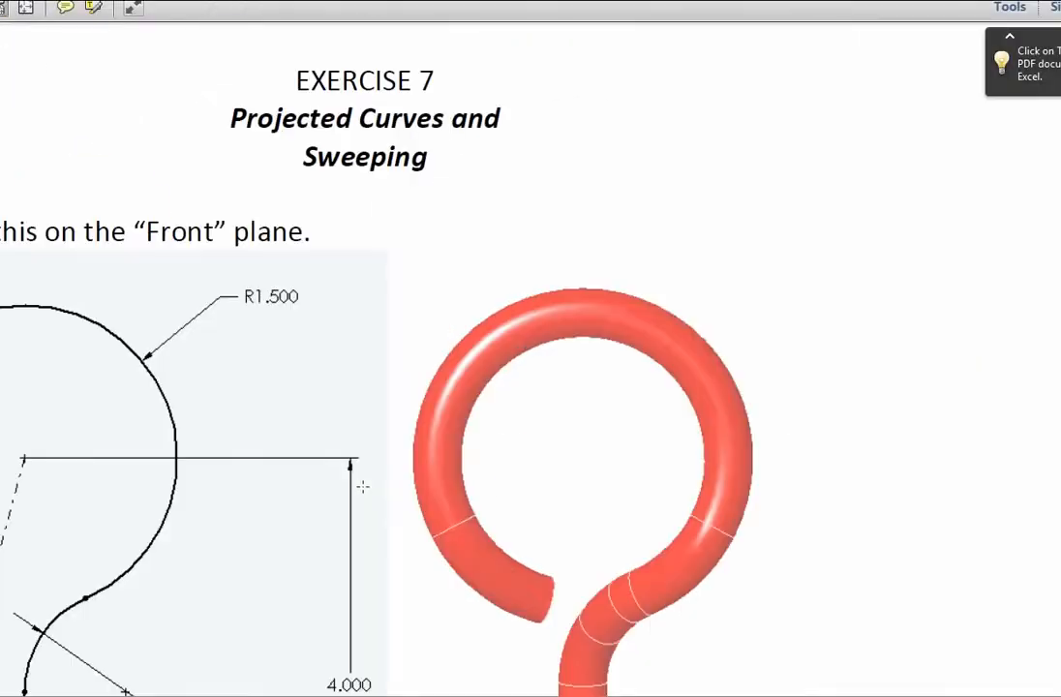
key("super+Down")
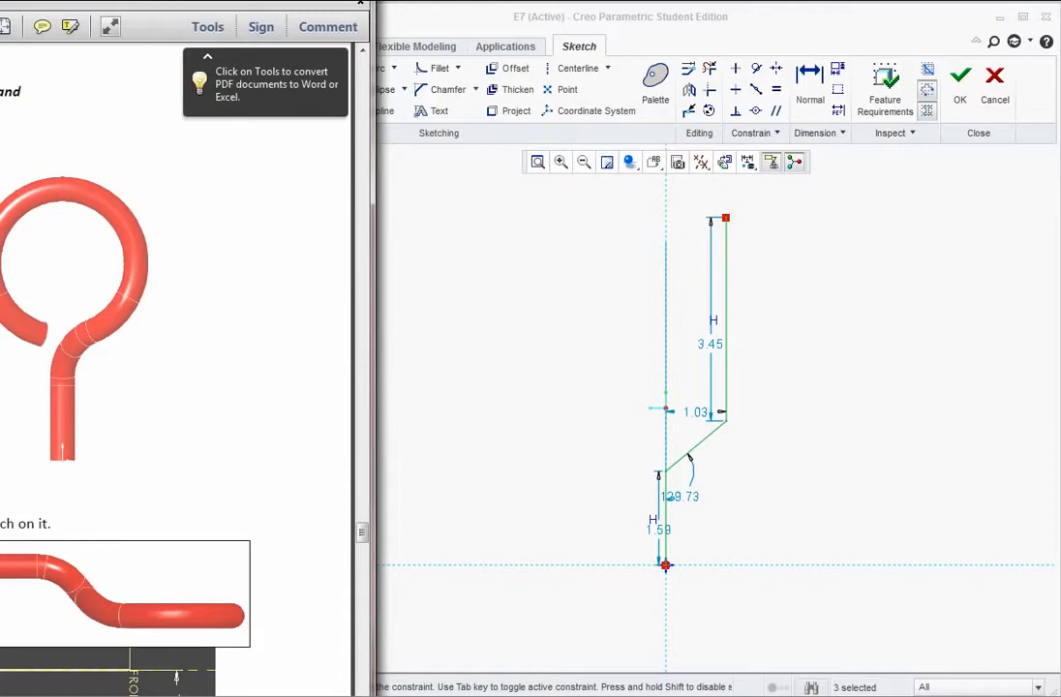
left_click_drag(39, 4, 653, 6)
scroll(706, 551, "down", 5)
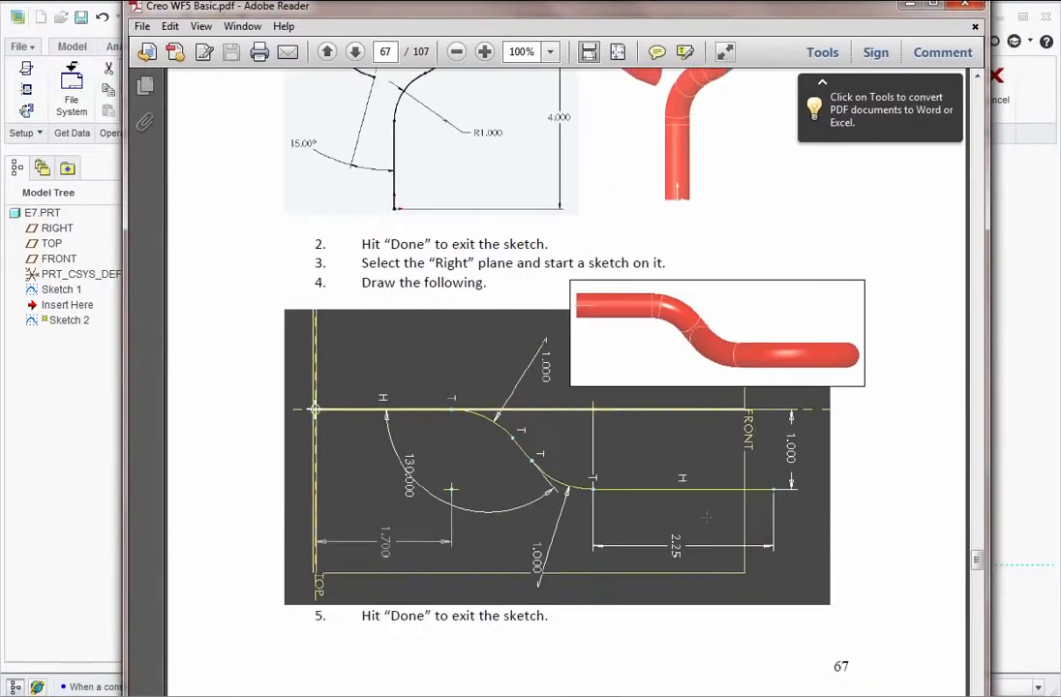
scroll(706, 518, "down", 8)
scroll(701, 504, "up", 5)
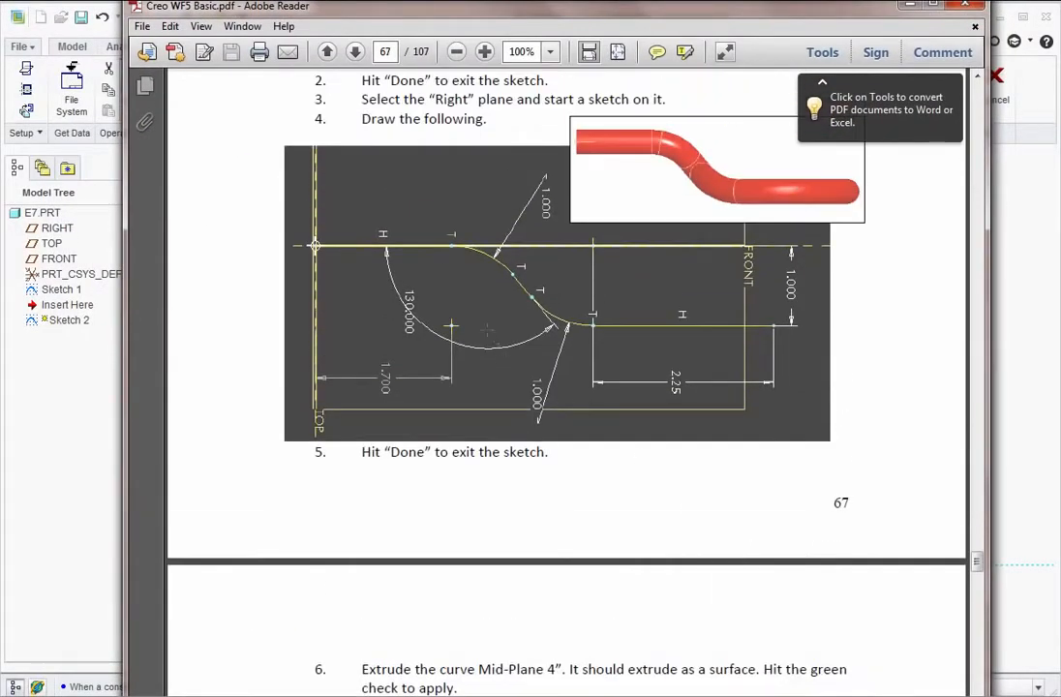
mouse_move(702, 12)
left_mouse_down()
mouse_move(547, 48)
mouse_move(74, 28)
left_mouse_up()
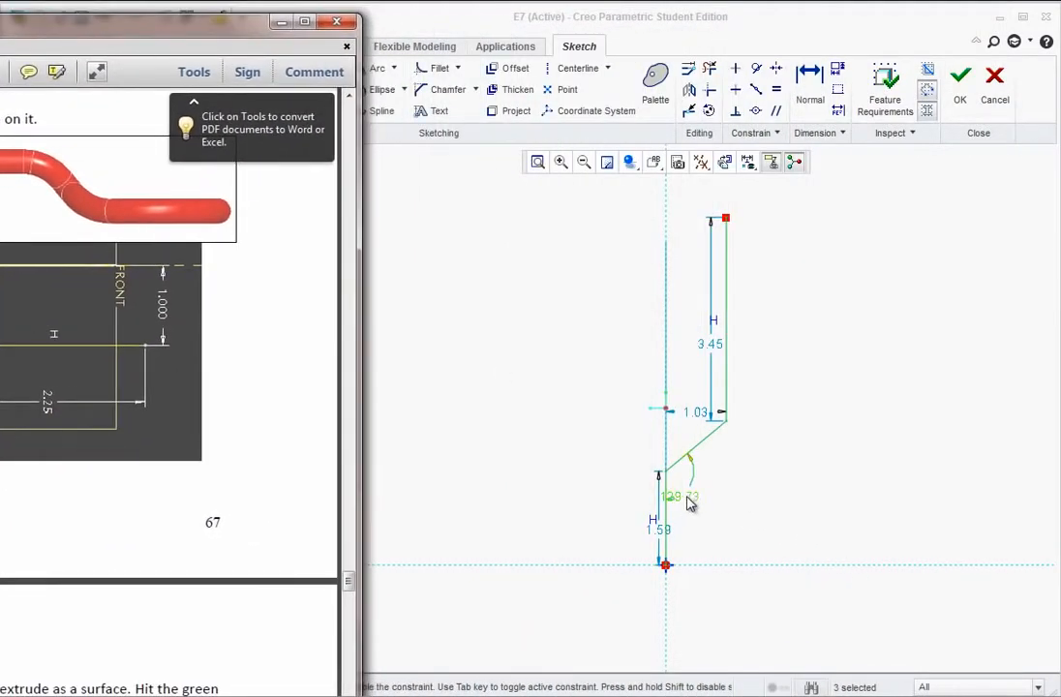
Back in Creo, dimension the angle between the diagonal and the lower vertical line and set it to 130 degrees
mouse_move(678, 498)
left_mouse_down()
mouse_move(732, 498)
mouse_move(750, 479)
left_mouse_up()
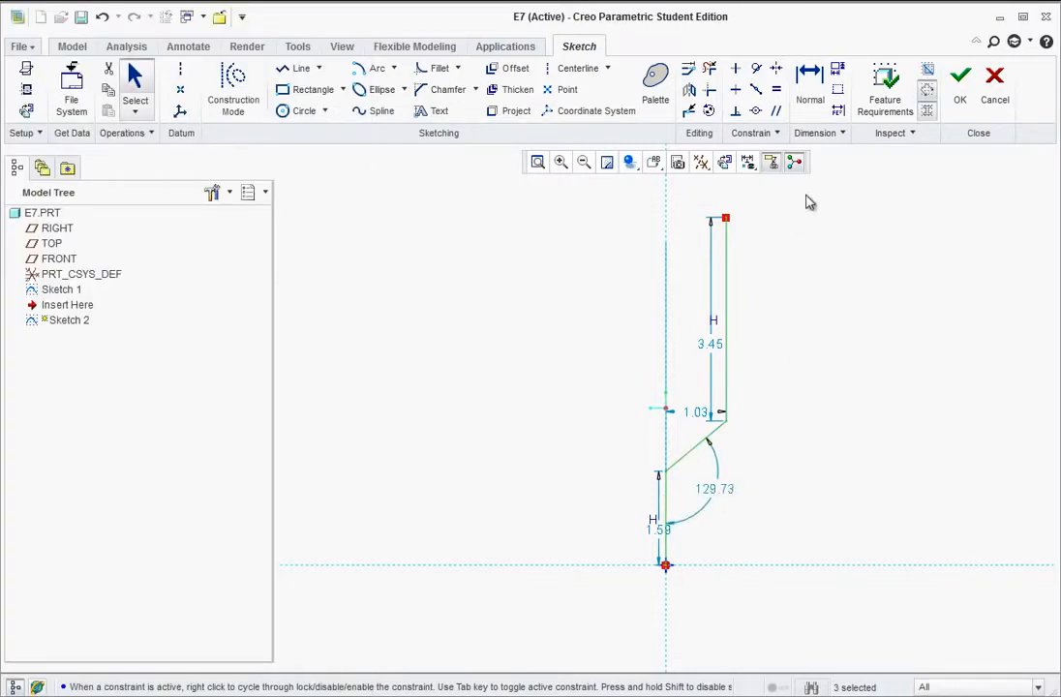
left_click(809, 96)
left_click(695, 452)
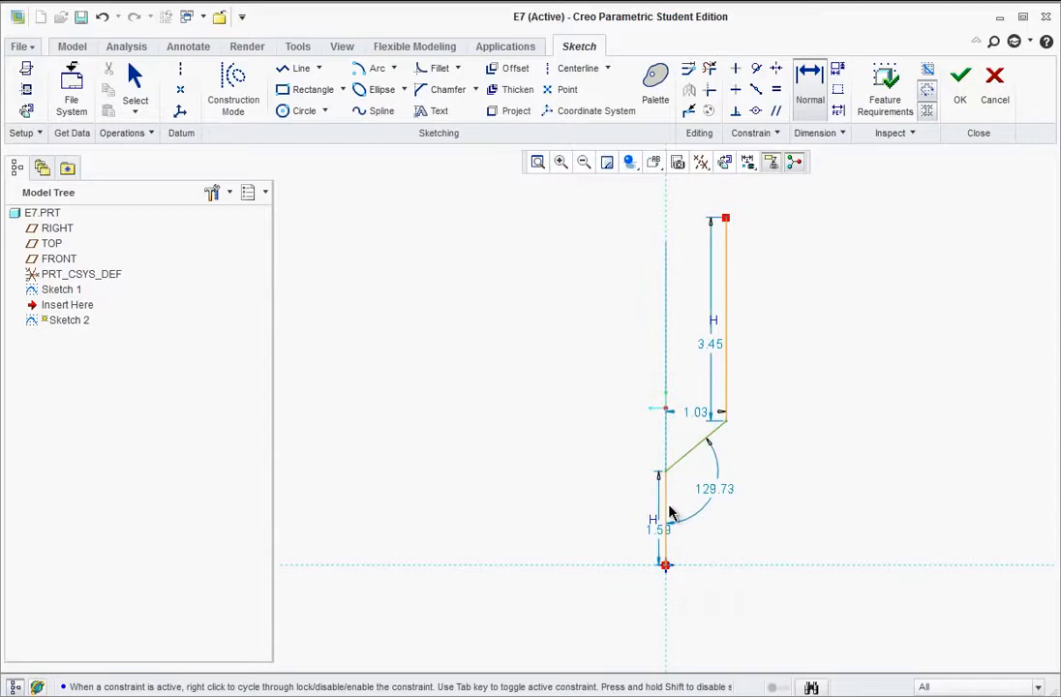
left_click(666, 506)
middle_click(764, 510)
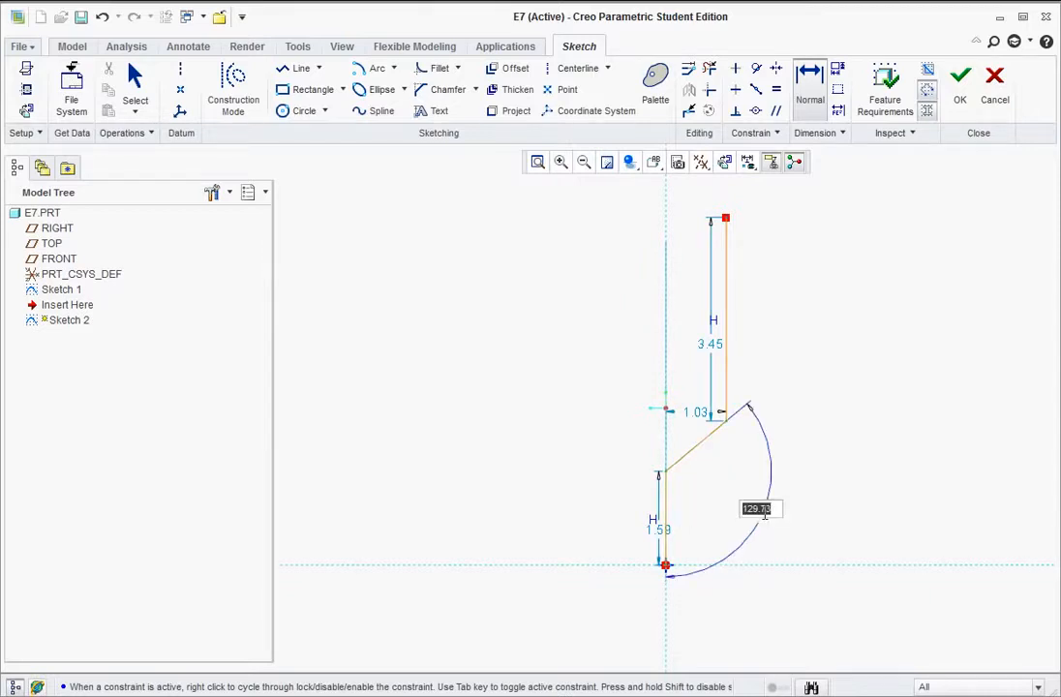
type("130")
key("Return")
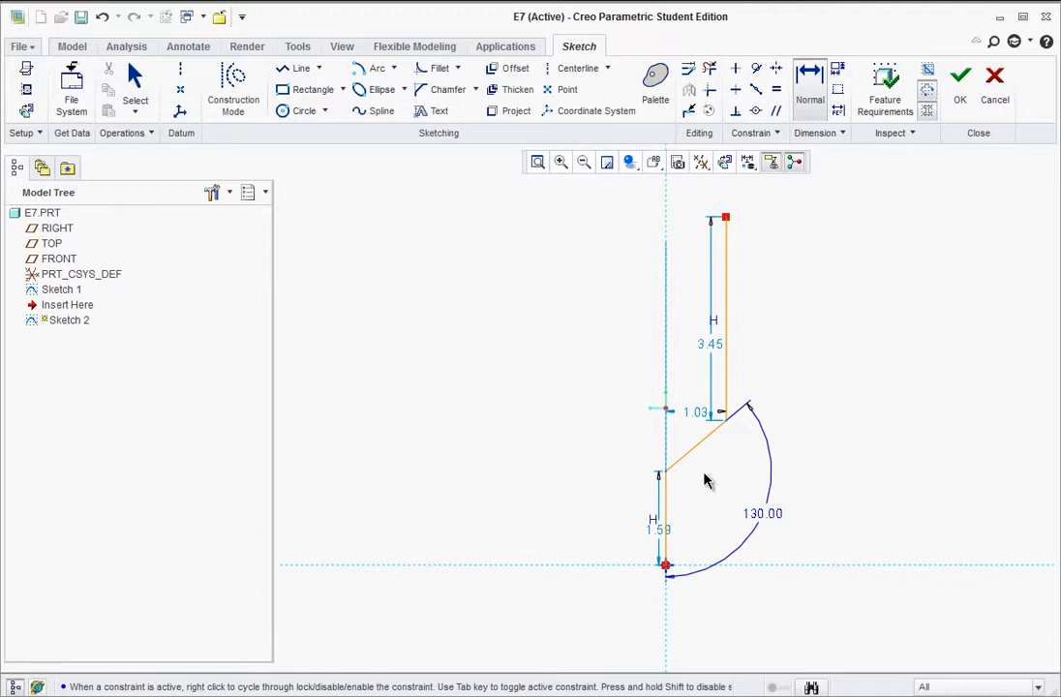
Dimension the horizontal offset between the upper and lower vertical lines and set it to 1
left_click(727, 325)
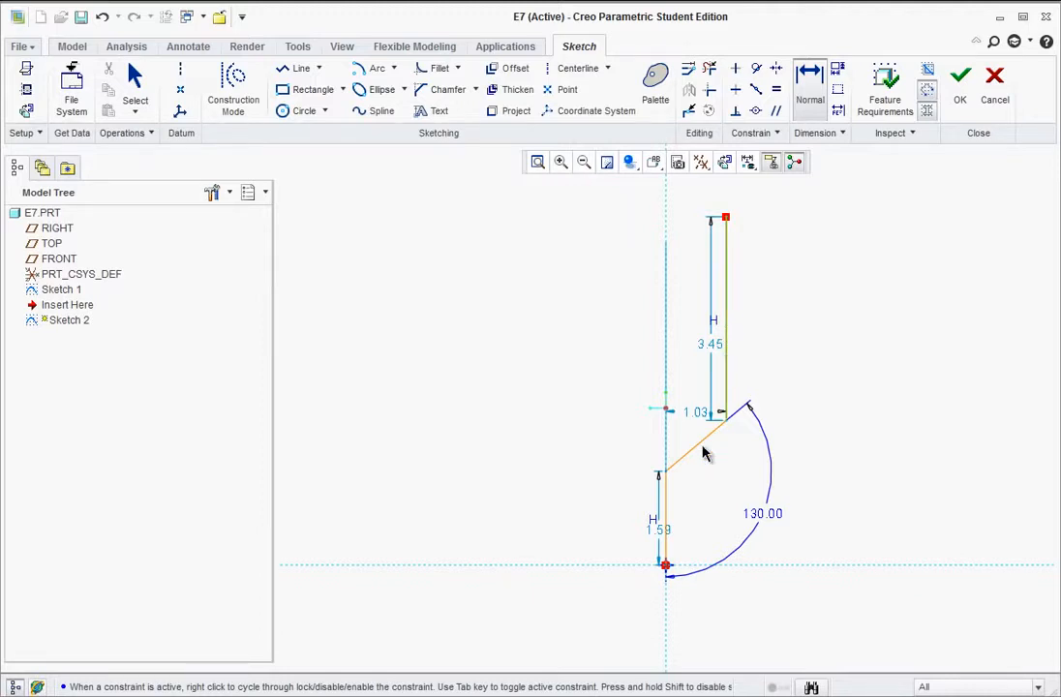
left_click(666, 510)
middle_click(698, 191)
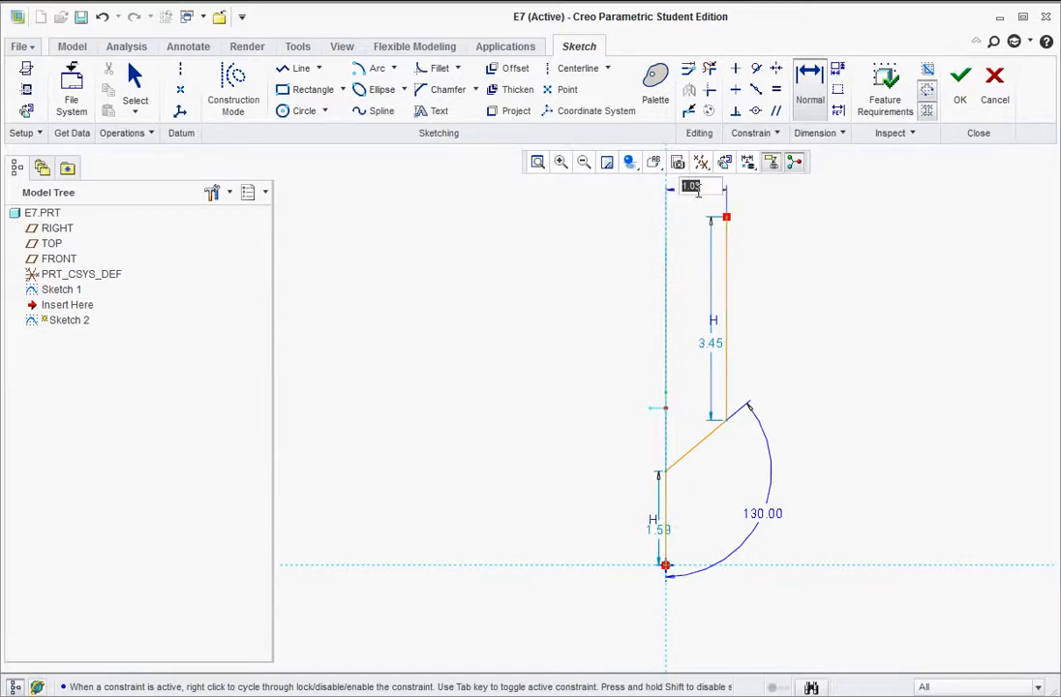
type("1")
key("Return")
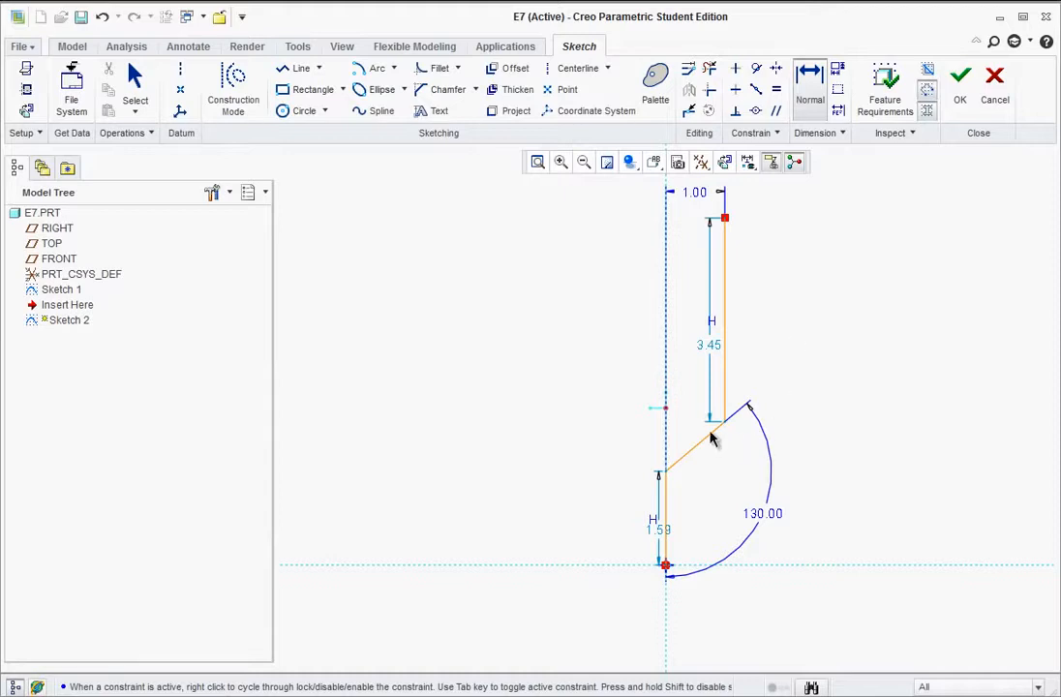
Fillet both ends of the diagonal line where it meets the vertical lines, with radii of about 0.81 at the lower corner and 1.04 at the upper
left_click(445, 73)
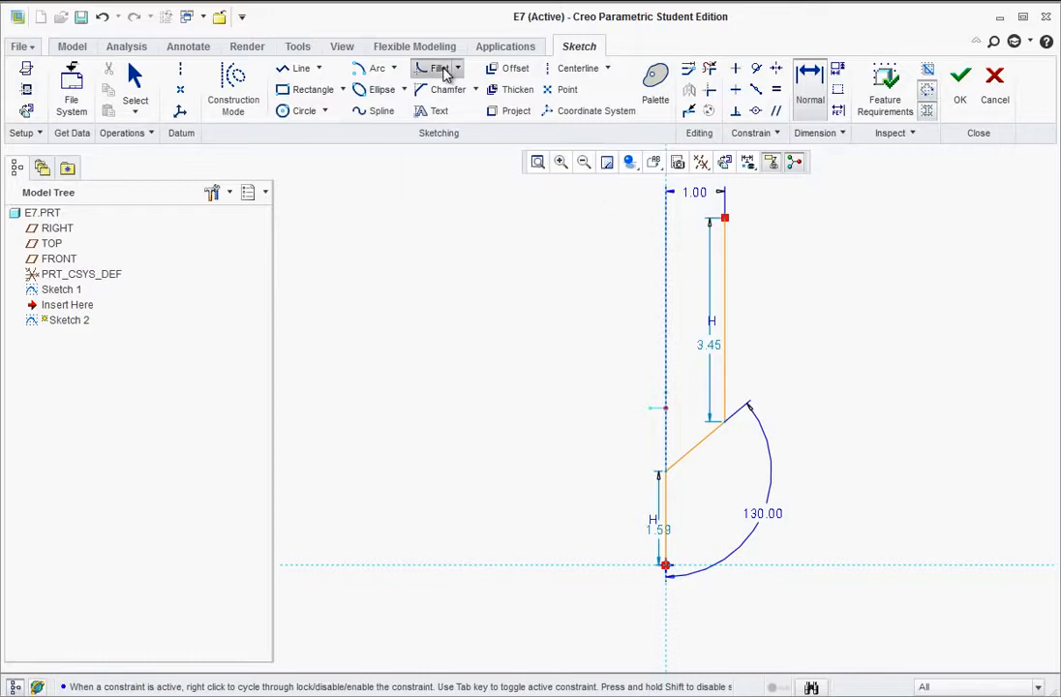
left_click(666, 500)
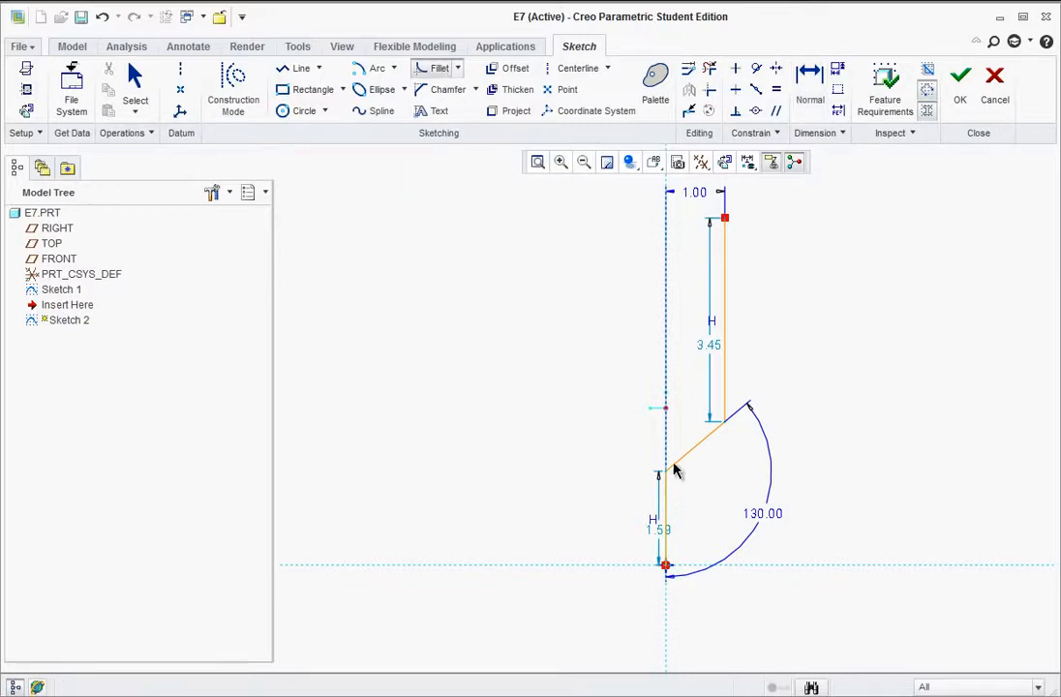
left_click(683, 465)
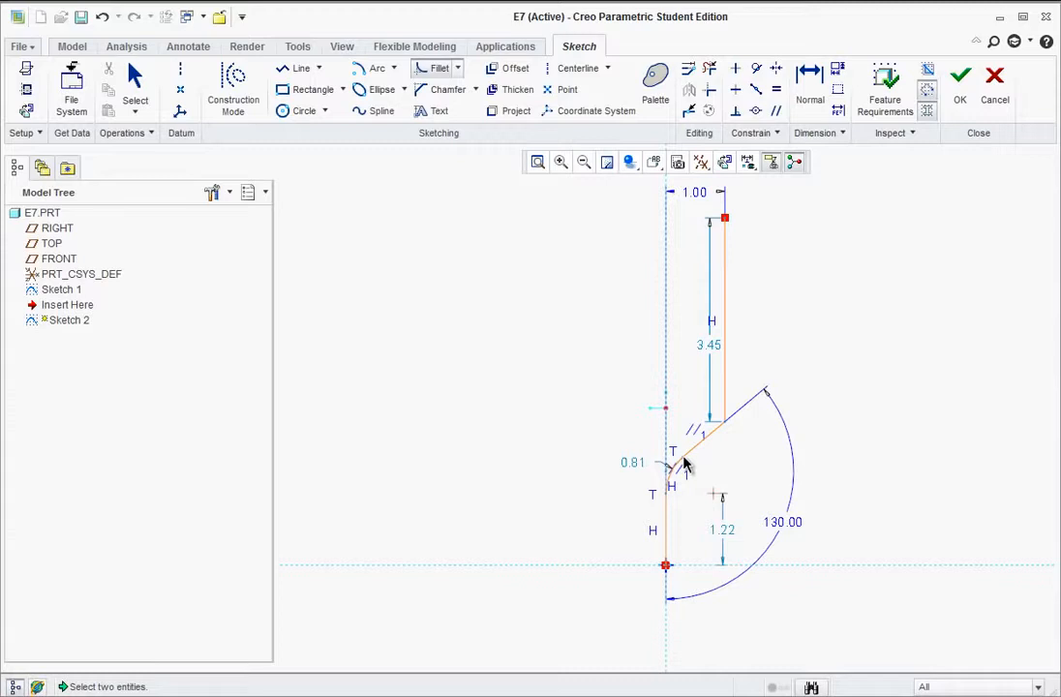
left_click(705, 448)
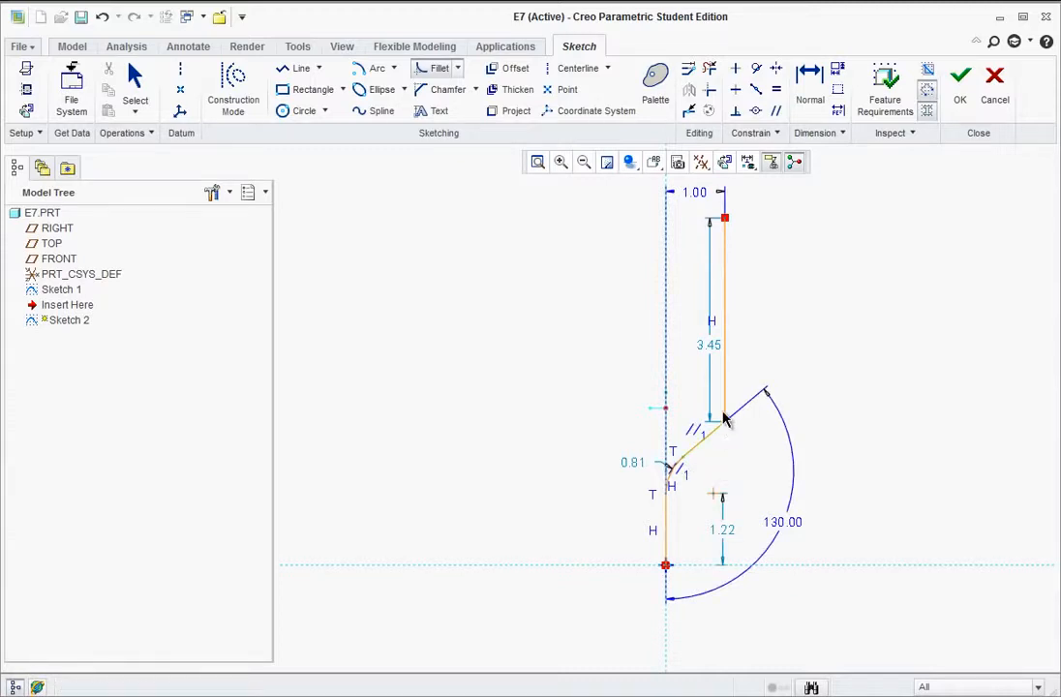
left_click(726, 398)
middle_click(766, 484)
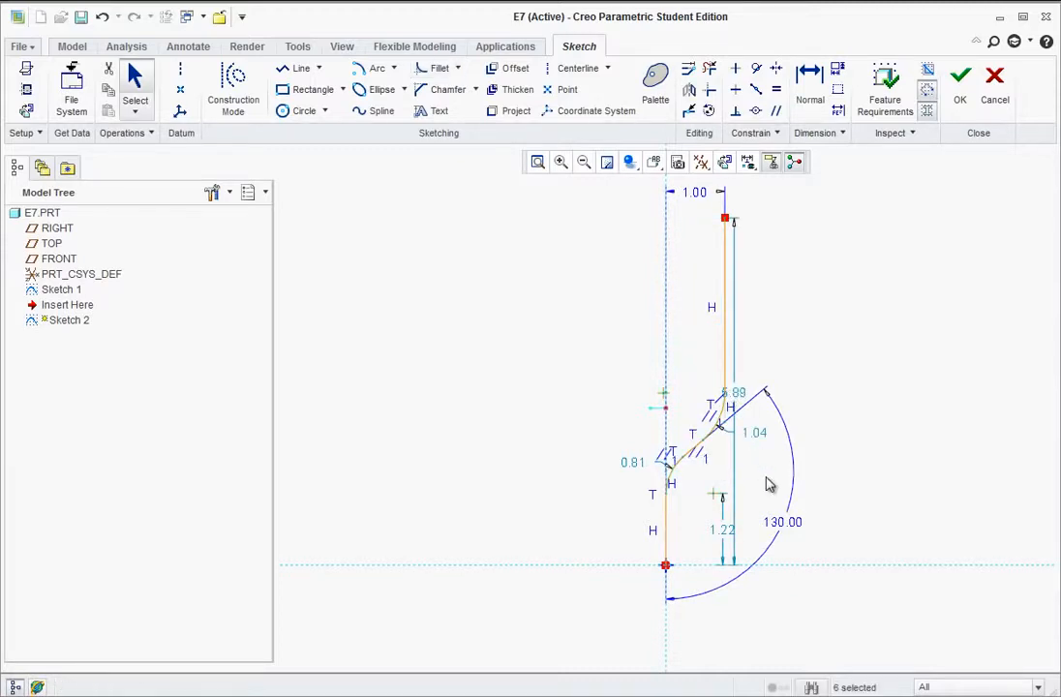
Set the radii of both the lower and upper fillets to 1
double_click(633, 462)
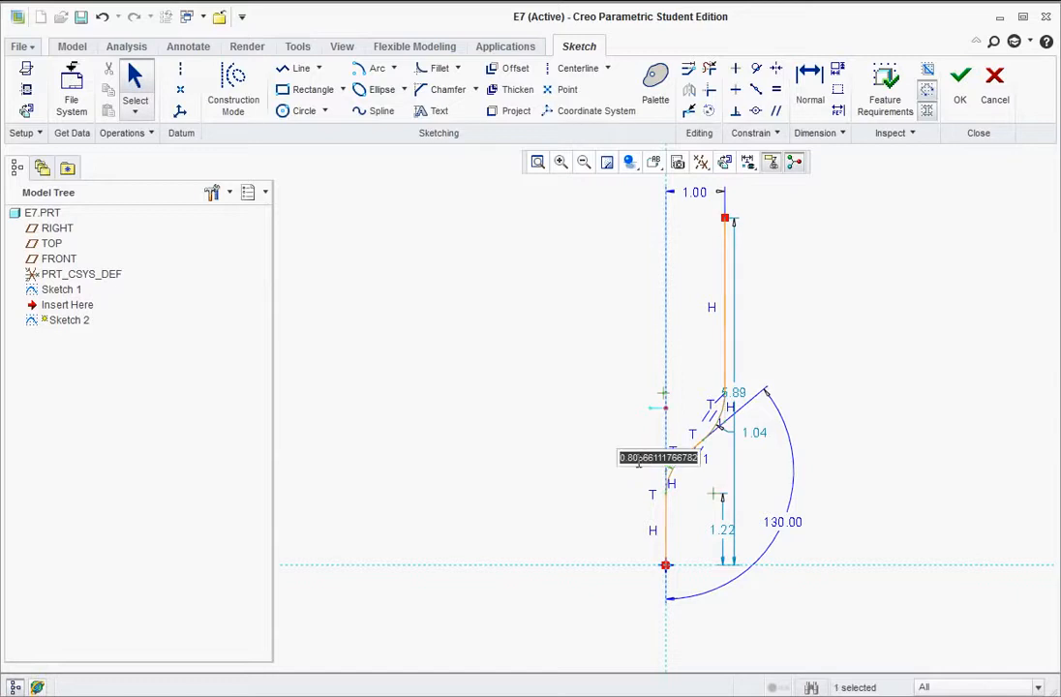
type("1")
key("Return")
double_click(761, 431)
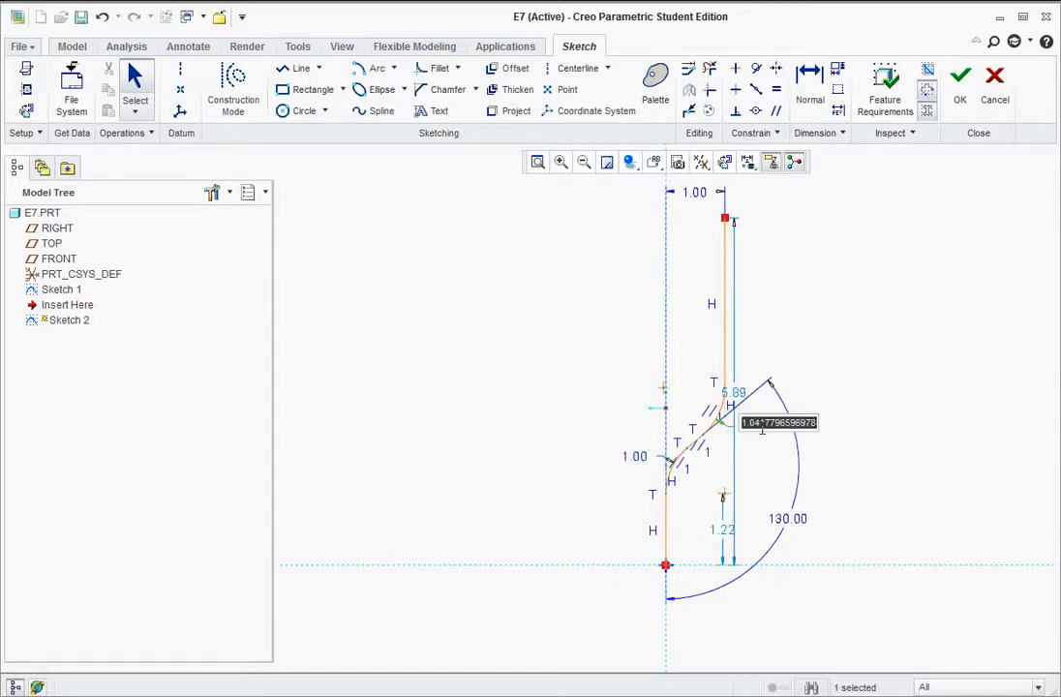
type("1")
key("Return")
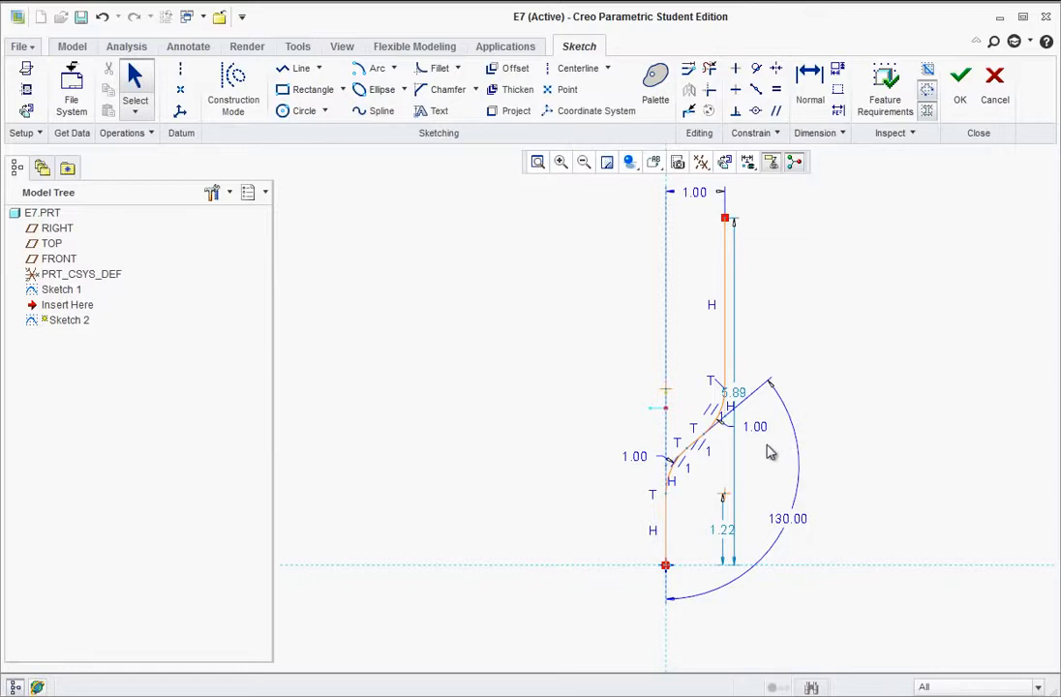
Move the overall height dimension clear of the sketch and set the lower fillet centre's height above the origin to 1.7
left_click_drag(733, 393, 829, 404)
left_click(382, 398)
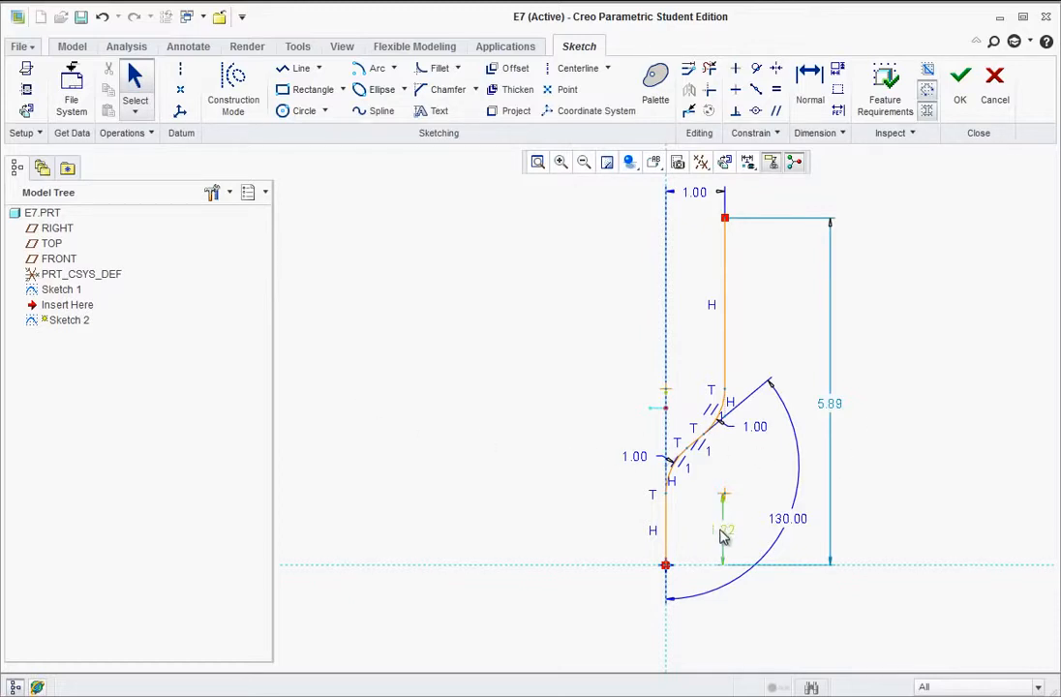
left_click_drag(724, 540, 742, 531)
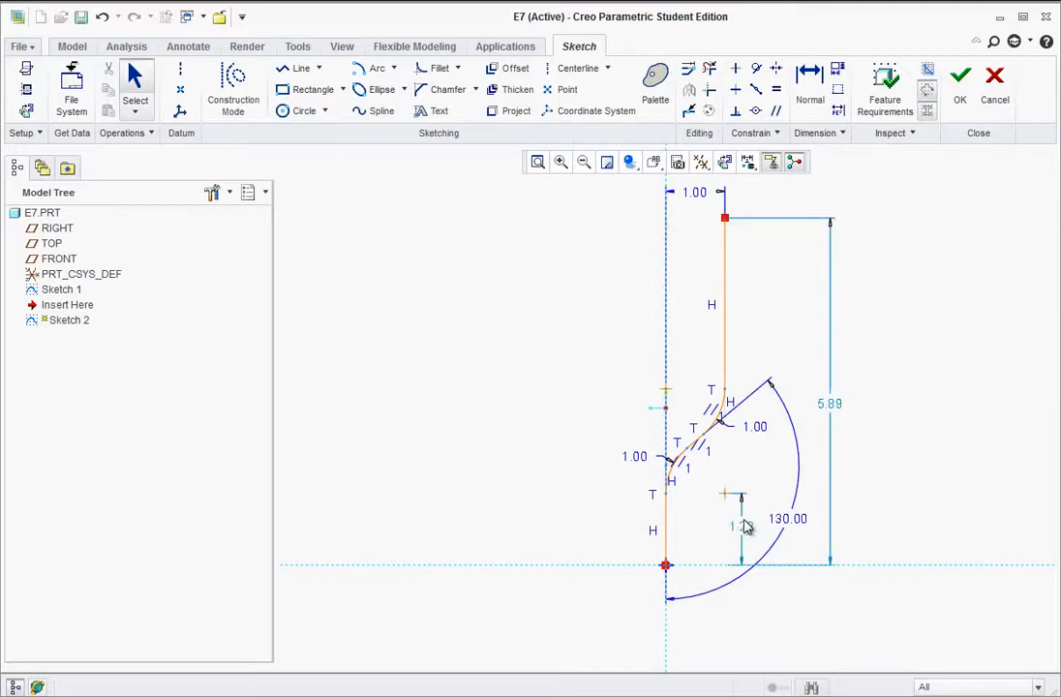
double_click(742, 528)
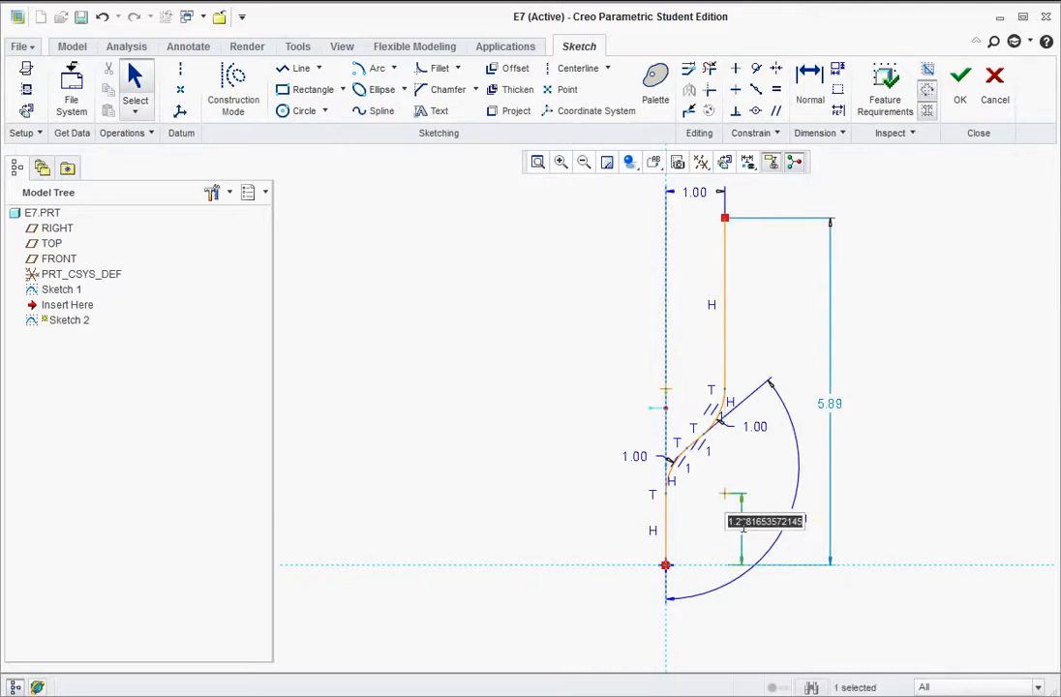
type("1.7")
key("Return")
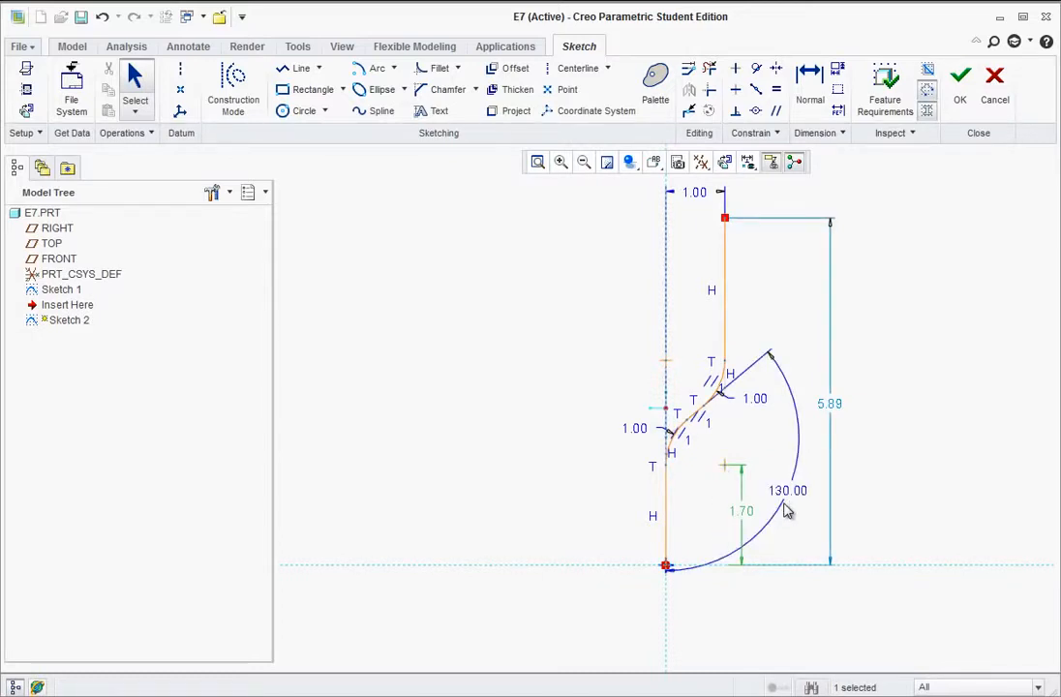
Switch to Adobe Reader to check the upper straight segment's length on page 67, and return to Creo
left_click_drag(0, 82, 251, 66)
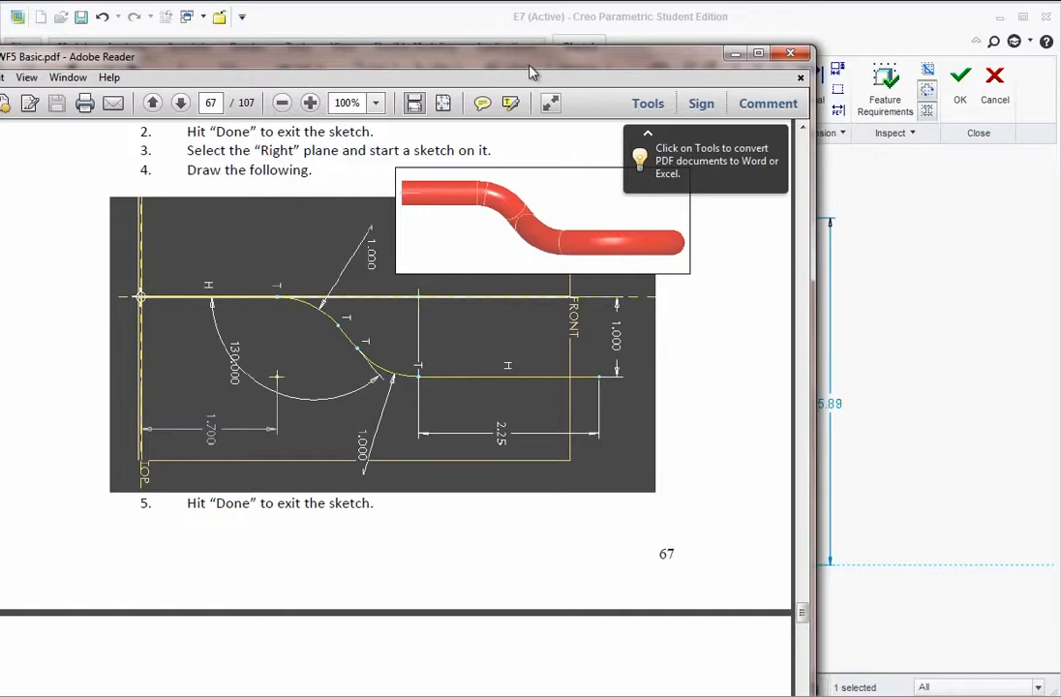
left_click_drag(531, 58, 205, 23)
left_click(898, 362)
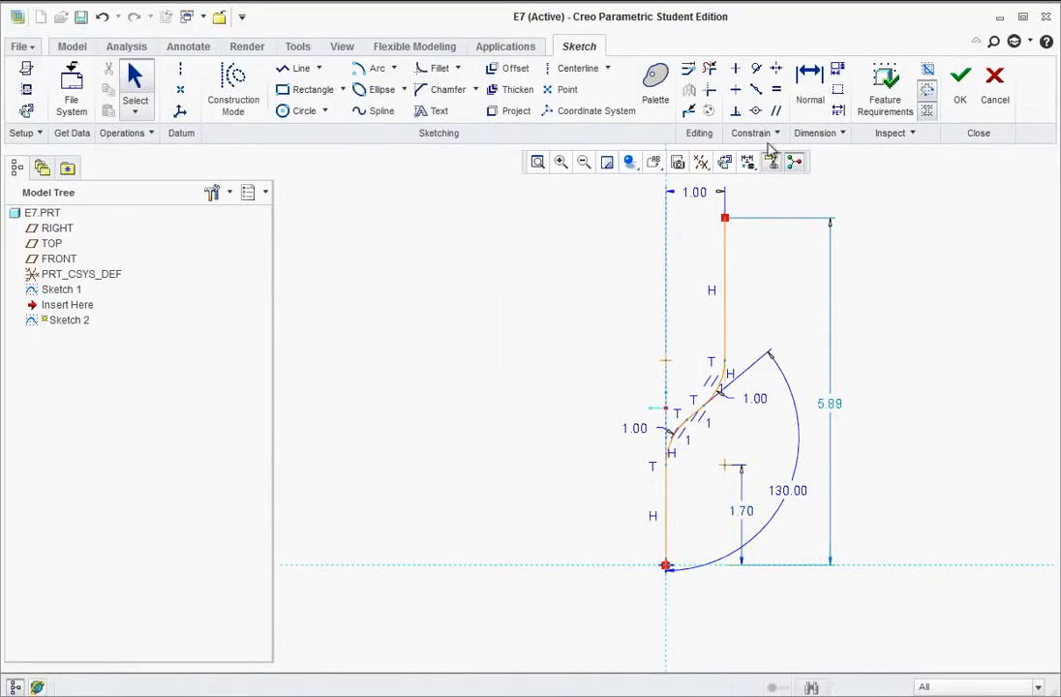
Dimension the length of the upper vertical line and set it to 2.25
left_click(809, 85)
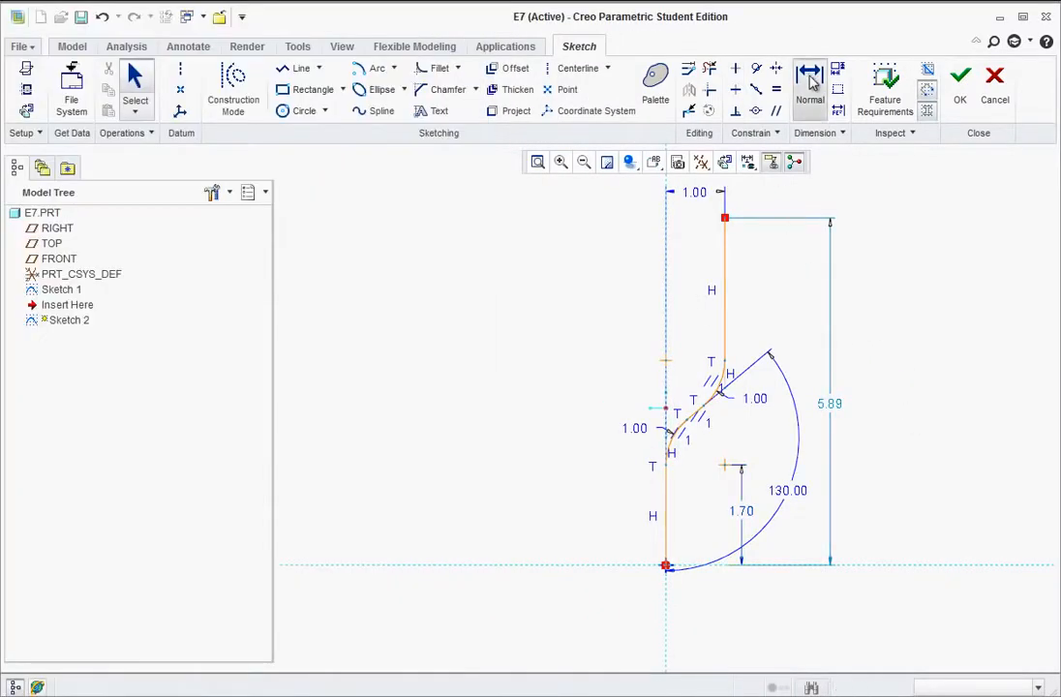
left_click(725, 318)
middle_click(783, 294)
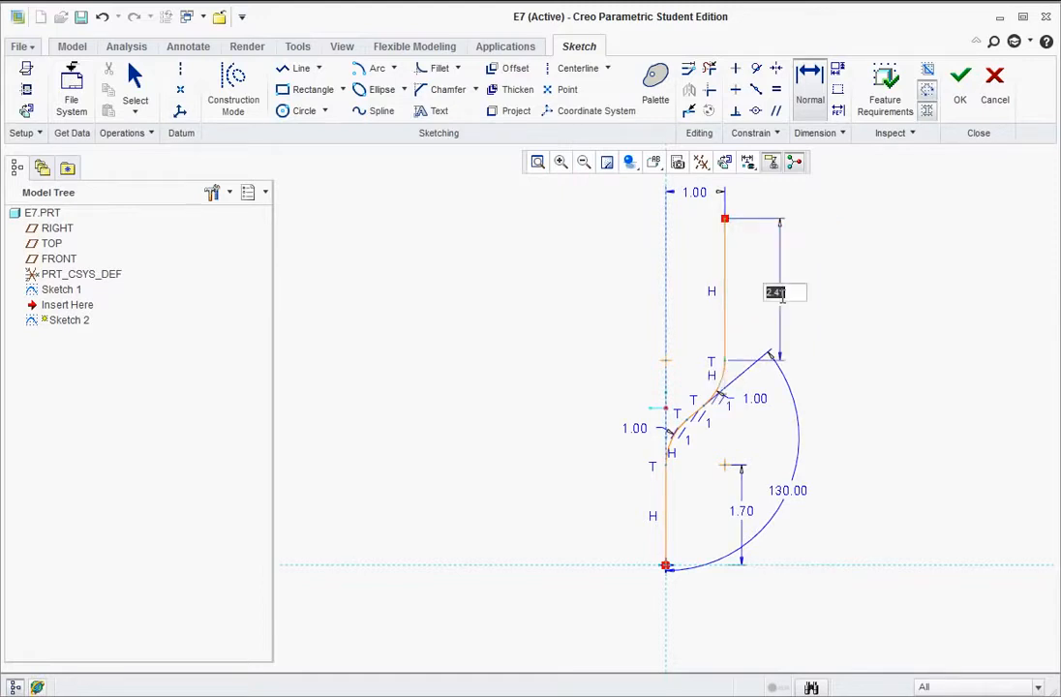
type("2.25")
key("Return")
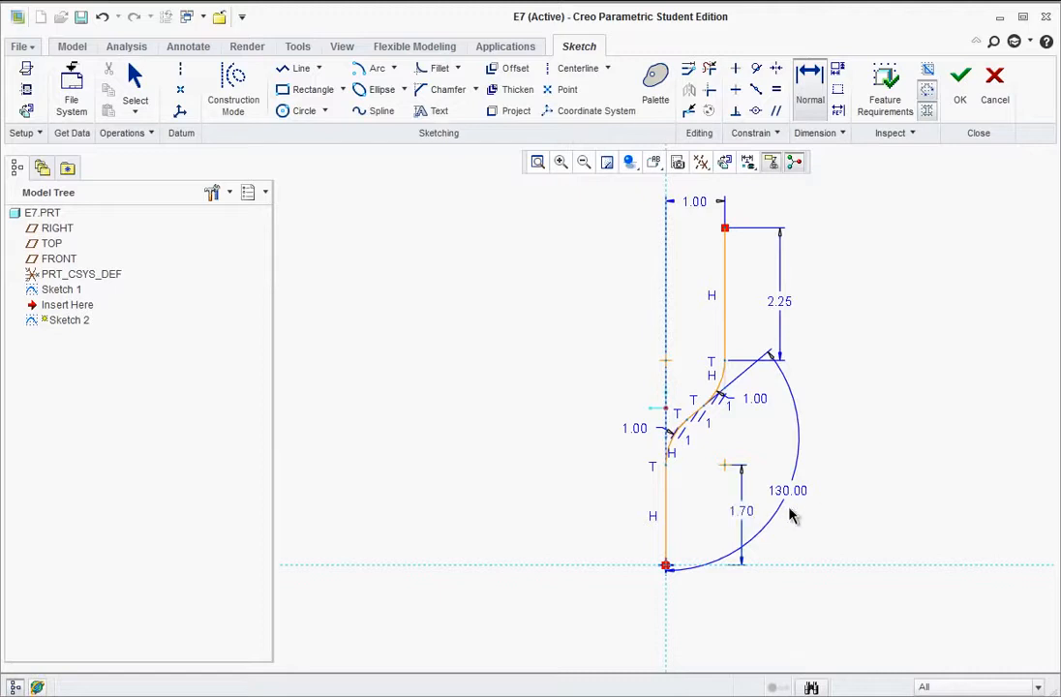
middle_click(813, 514)
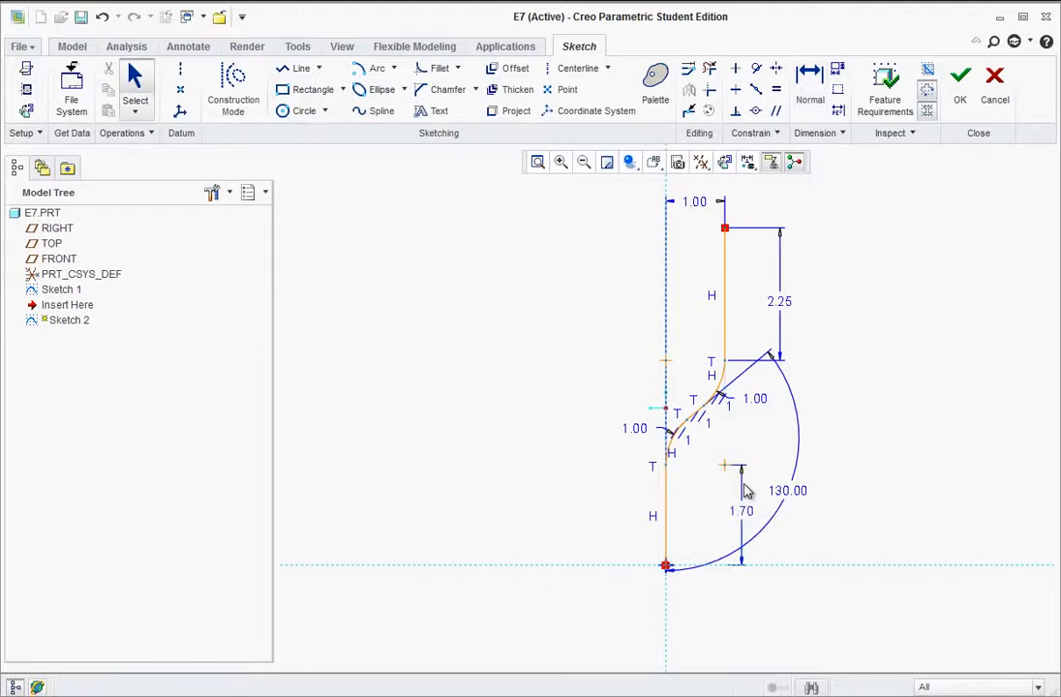
Move the 1.70, 2.25 and upper fillet radius dimensions clear of the geometry, and finish the Right plane sketch
left_click_drag(743, 512, 849, 511)
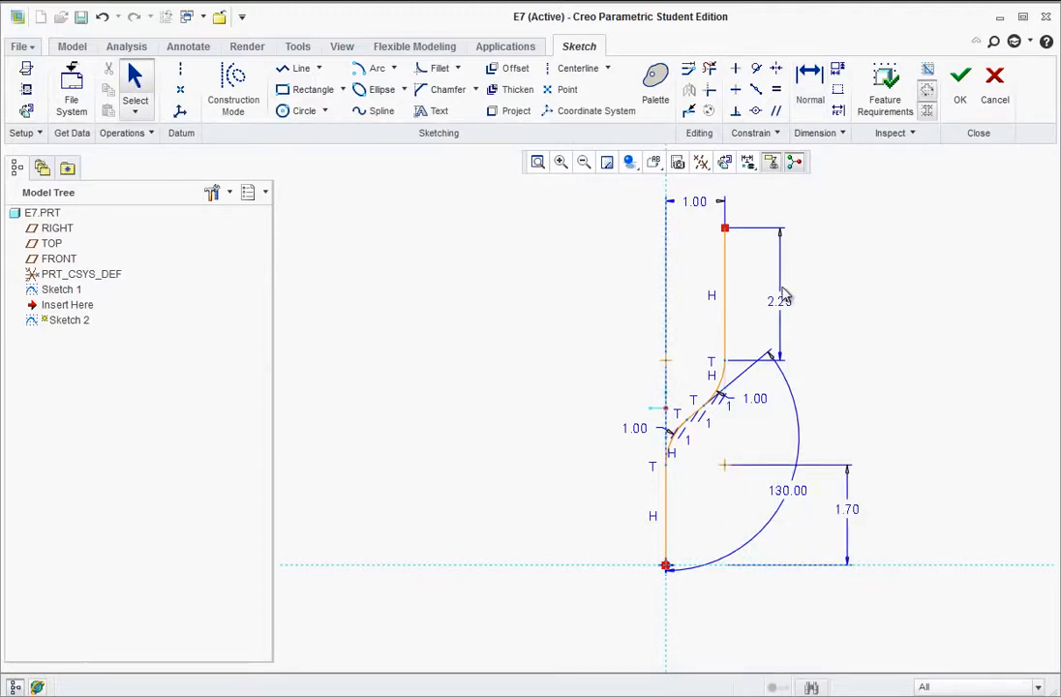
left_click_drag(782, 301, 846, 299)
left_click_drag(758, 406, 766, 410)
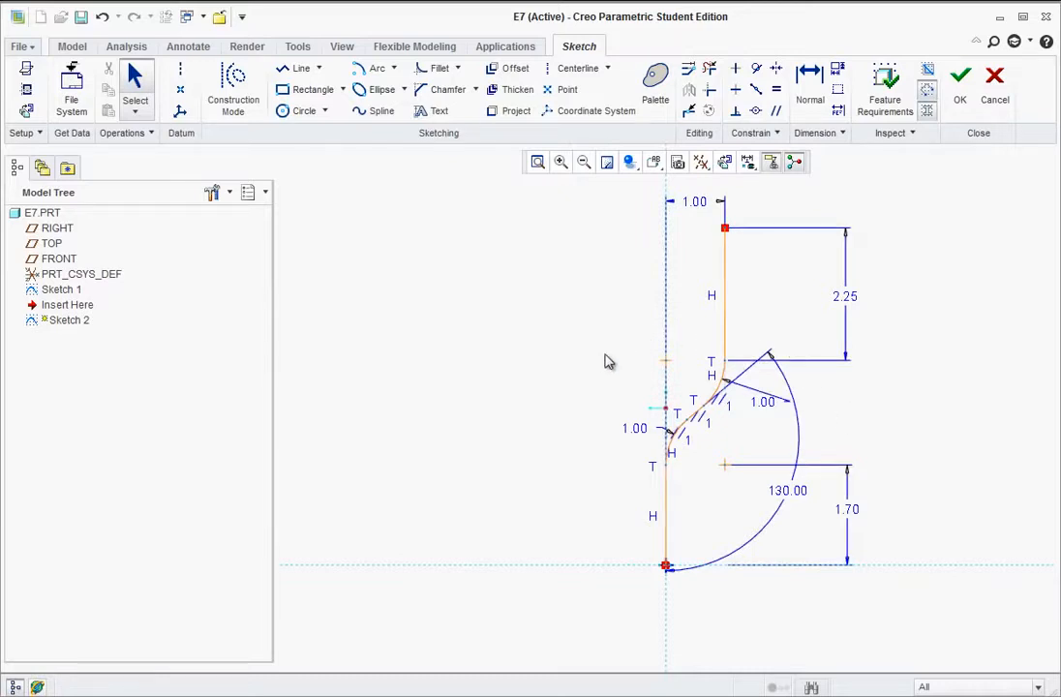
mouse_move(600, 362)
middle_mouse_down()
mouse_move(611, 355)
mouse_move(646, 371)
middle_mouse_up()
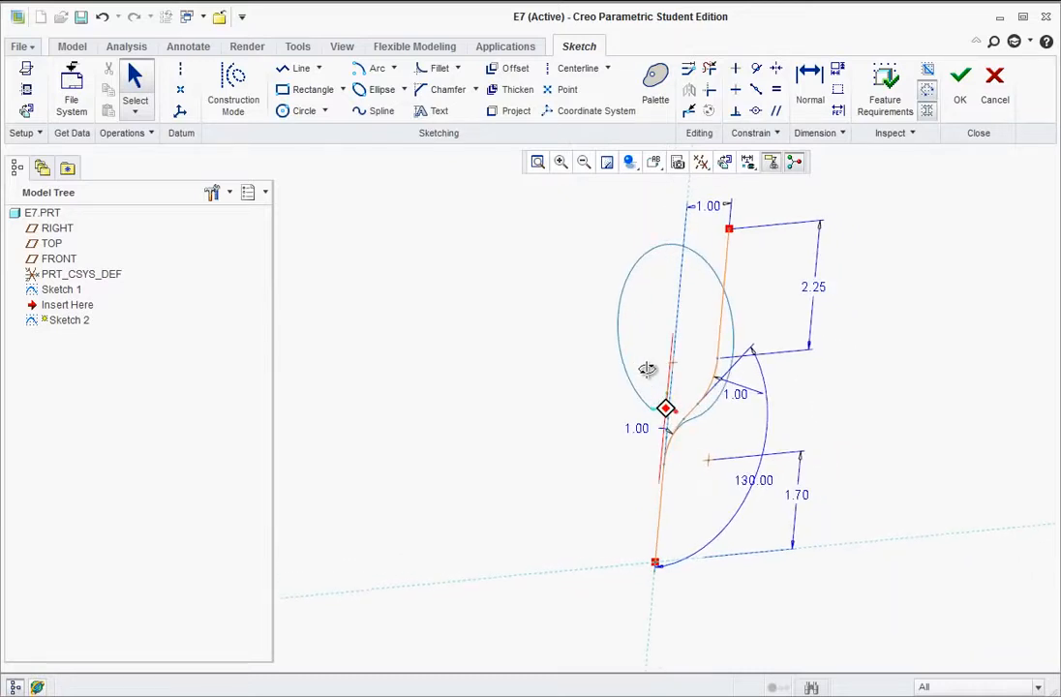
left_click(959, 79)
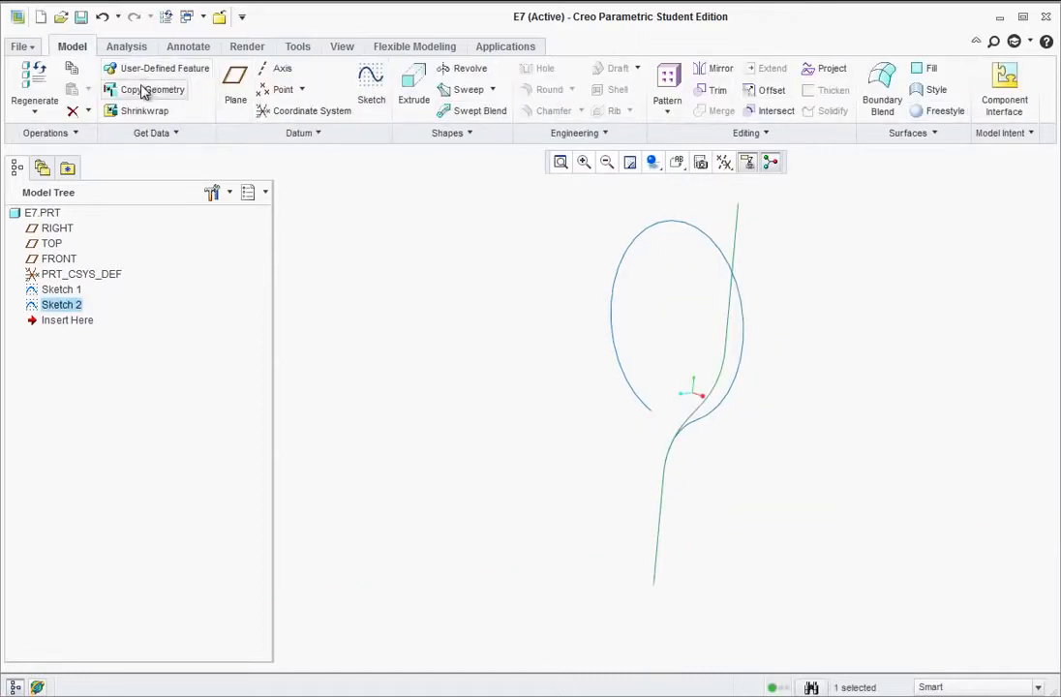
Extrude the Right plane sketch as a surface, symmetric about the sketch plane, to a total depth of about 5.31
left_click(414, 89)
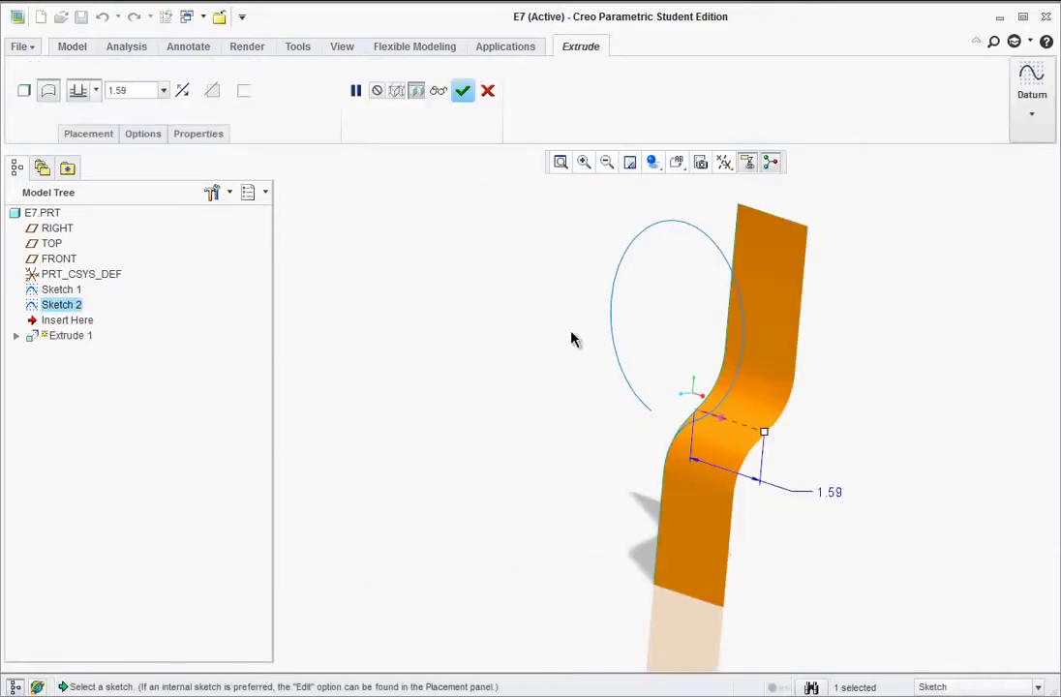
mouse_move(603, 386)
middle_mouse_down()
mouse_move(639, 395)
mouse_move(630, 378)
mouse_move(611, 386)
mouse_move(620, 392)
middle_mouse_up()
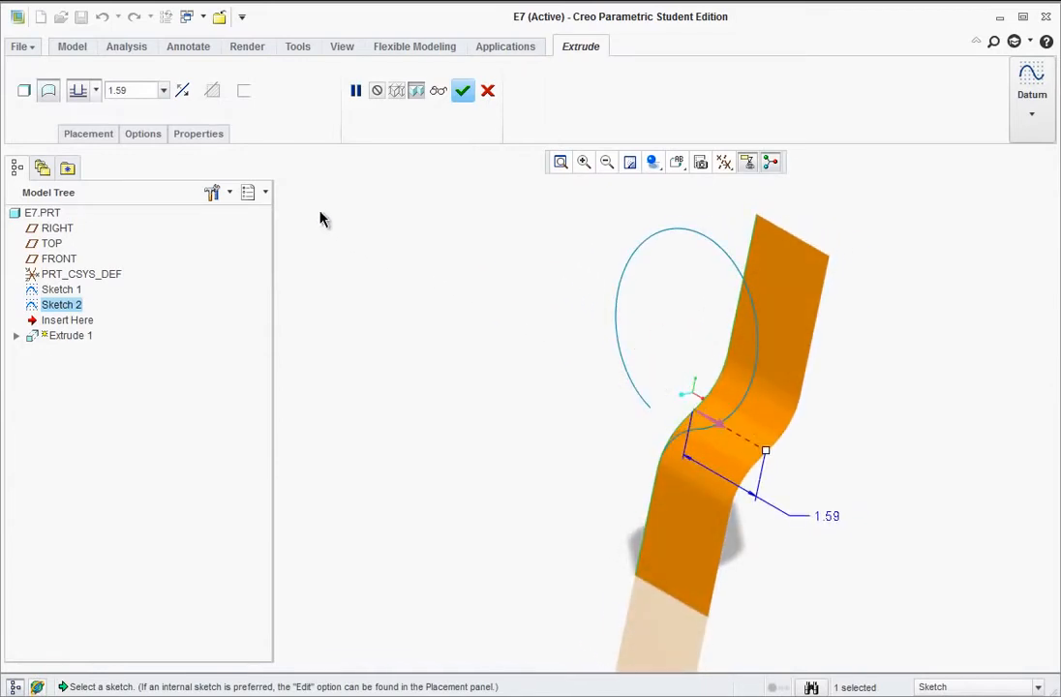
left_click(96, 91)
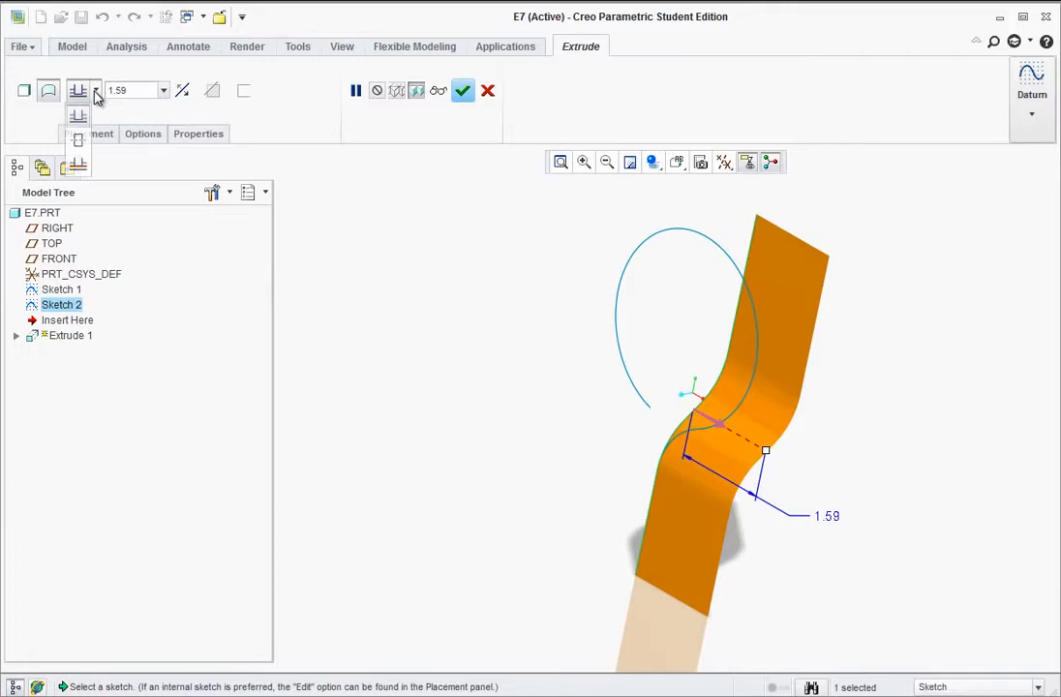
left_click(78, 143)
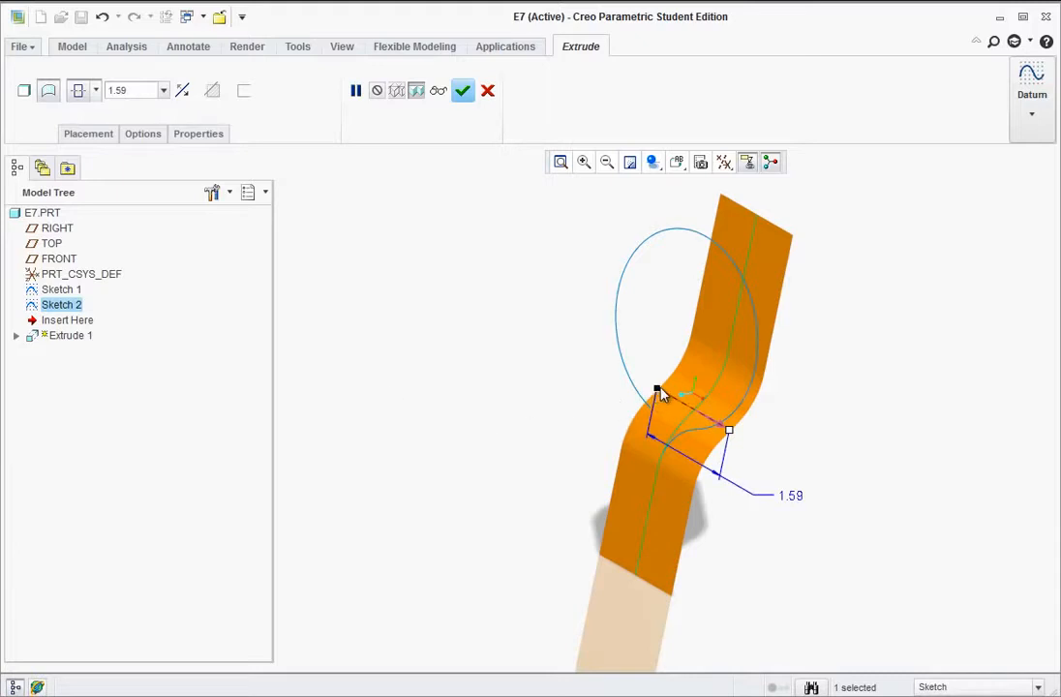
left_click_drag(658, 394, 570, 341)
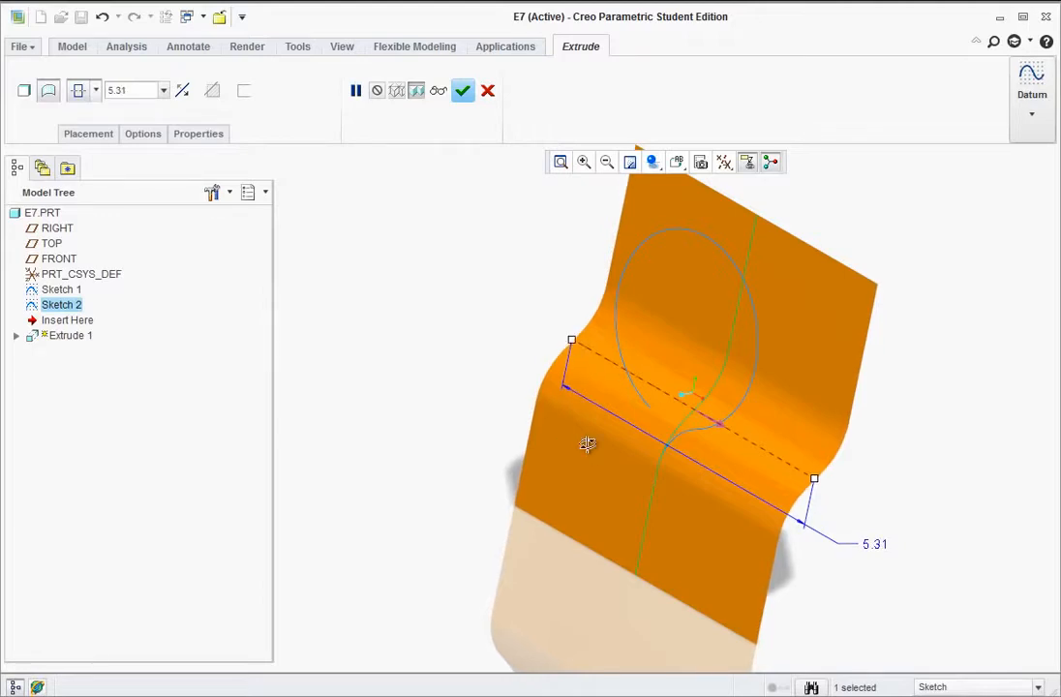
middle_click_drag(588, 440, 583, 404)
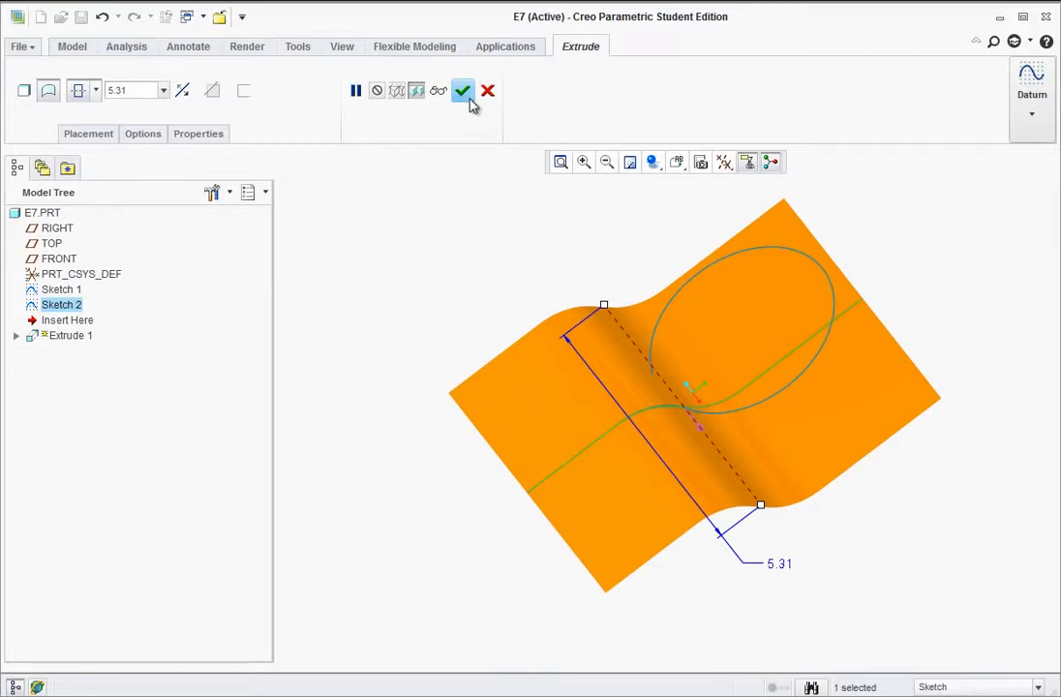
left_click(463, 91)
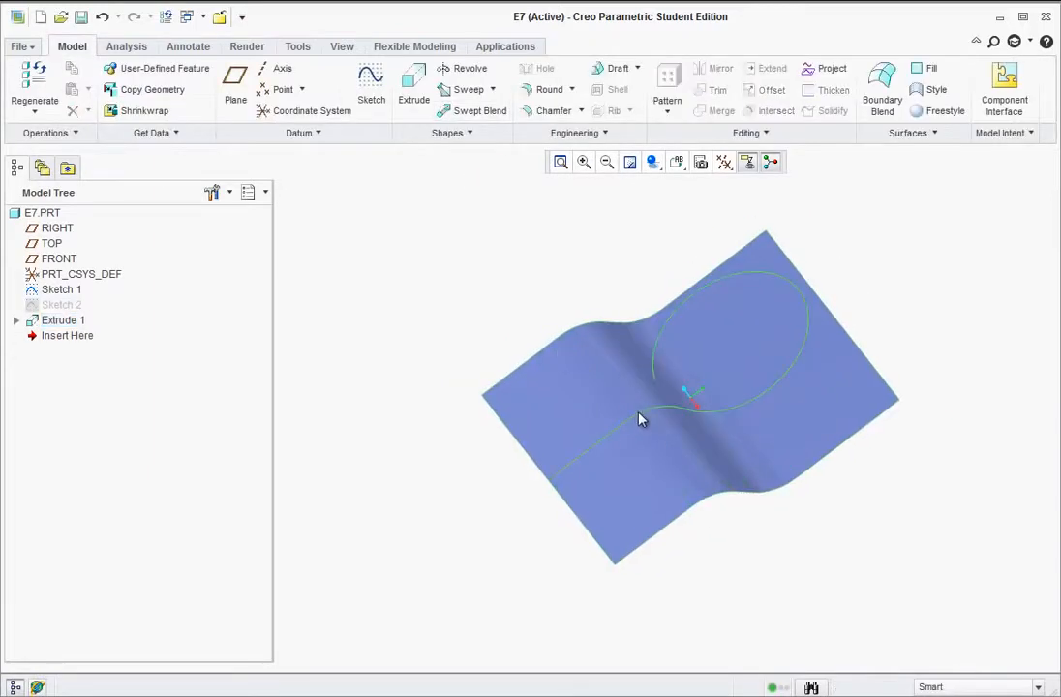
Turn on the display of the datum planes around the extruded surface
middle_click_drag(638, 397, 644, 426)
scroll(717, 325, "down", 2)
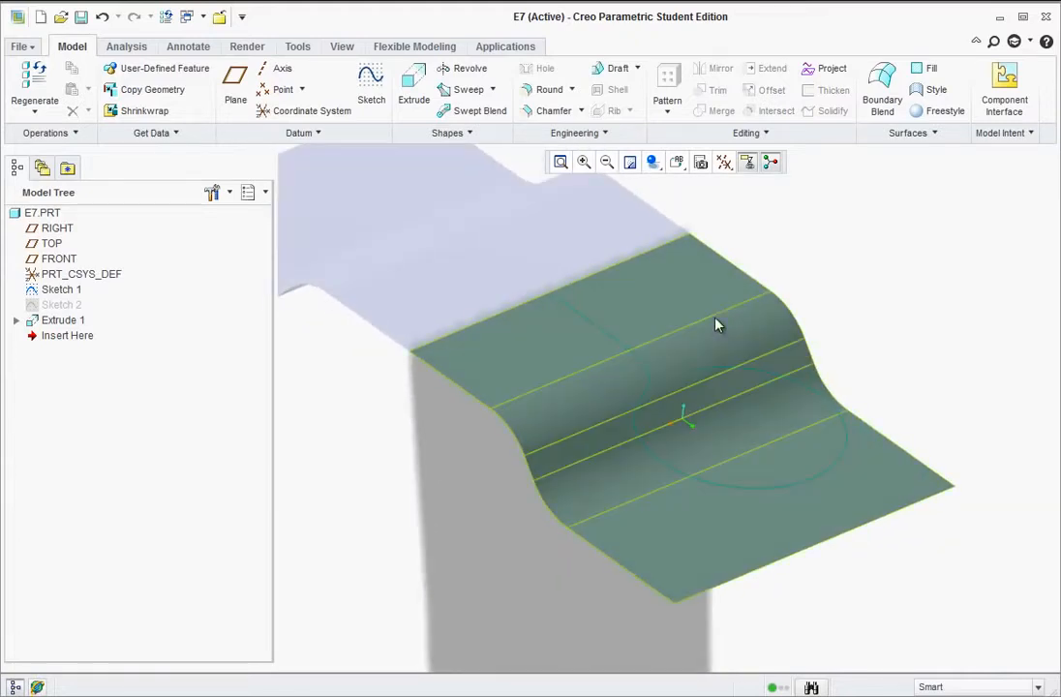
left_click(709, 490)
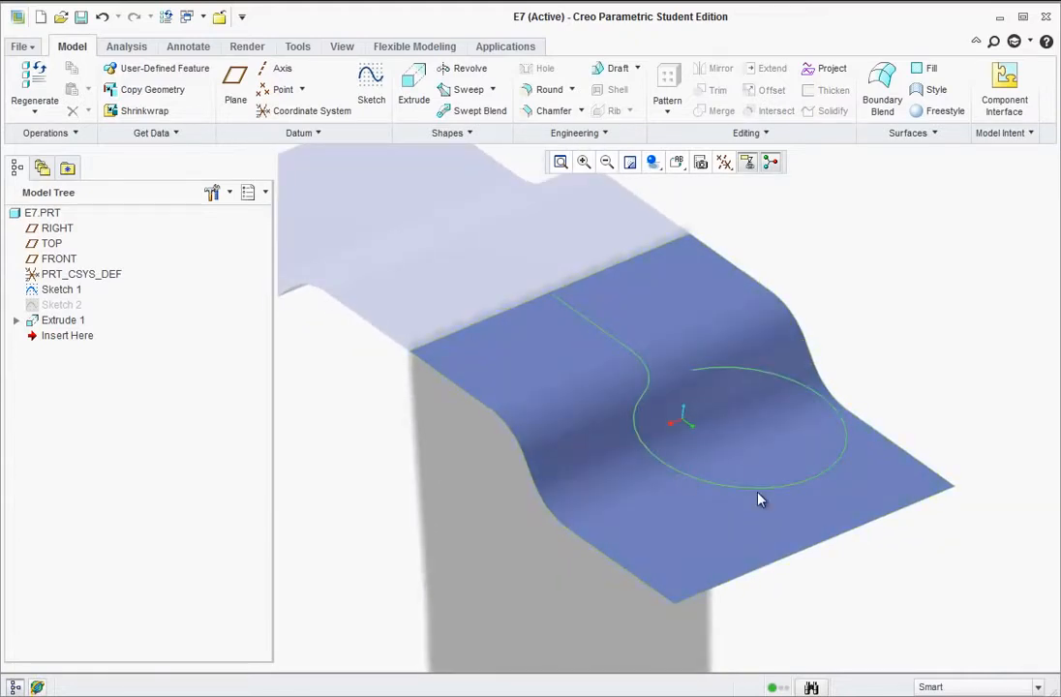
left_click(724, 162)
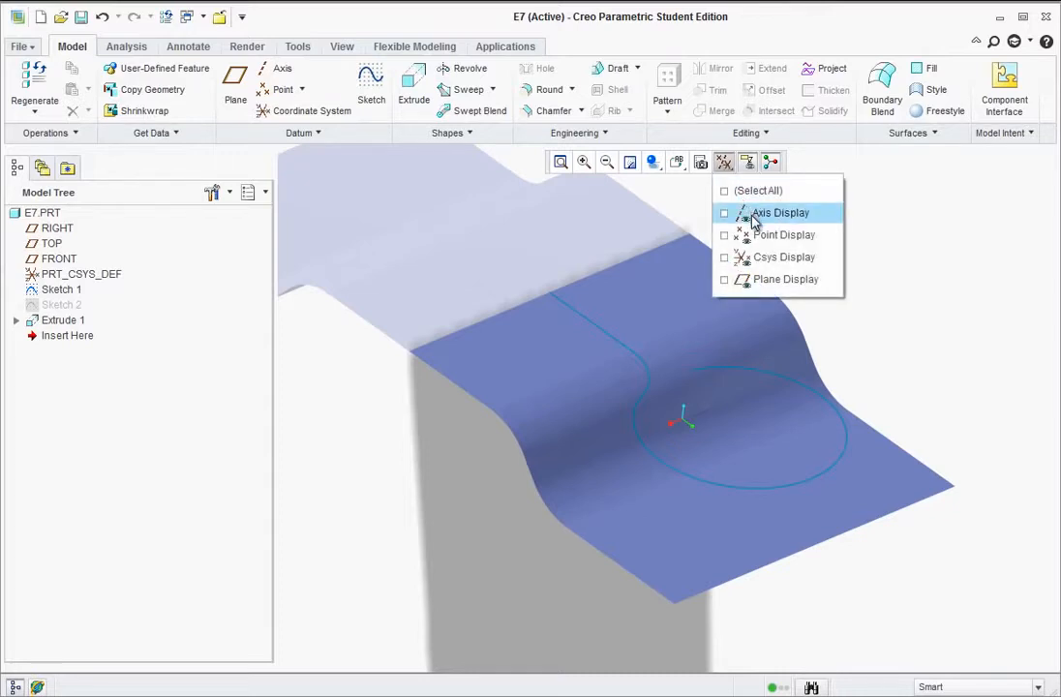
left_click(734, 287)
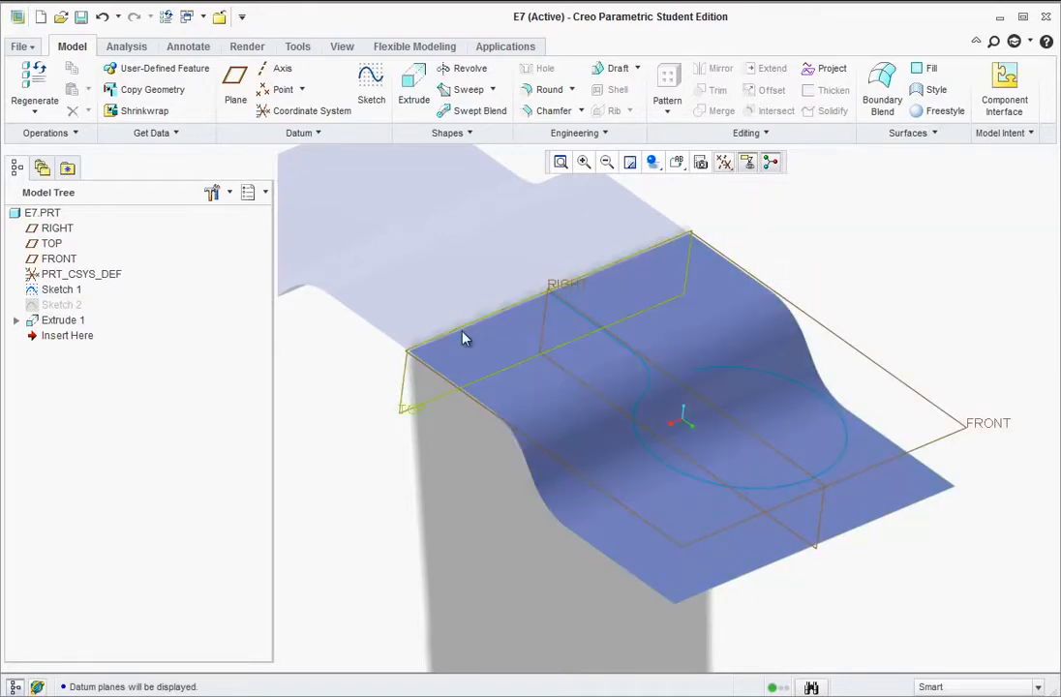
Switch to Adobe Reader to check the surface extrude and Project instructions after page 67, and return to Creo
key("alt+Tab")
scroll(232, 387, "down", 8)
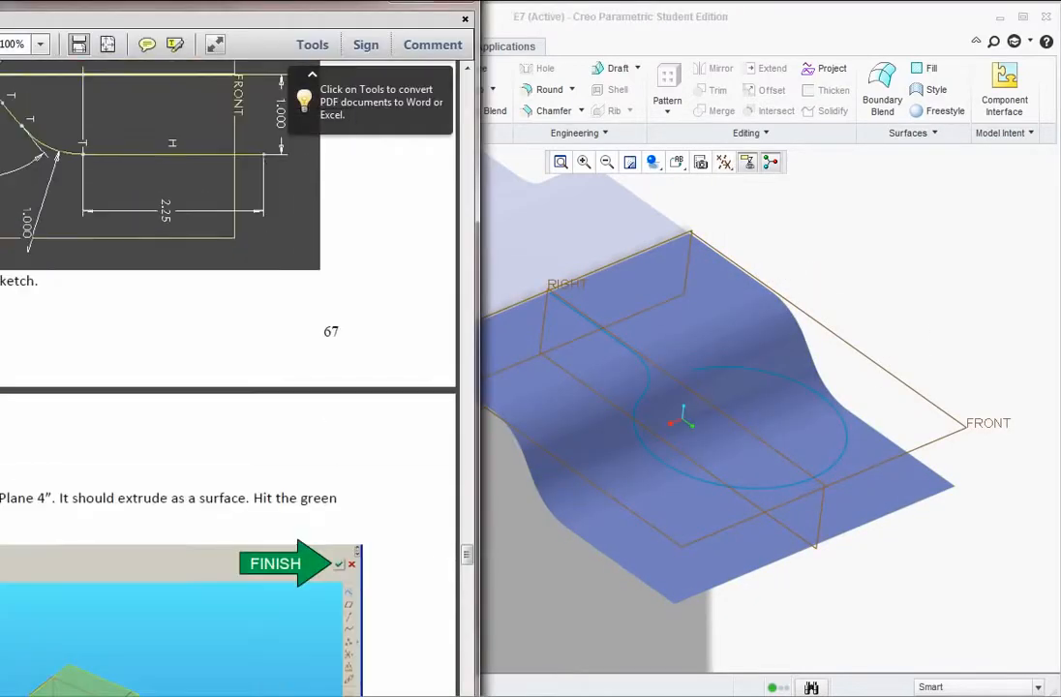
scroll(233, 387, "down", 2)
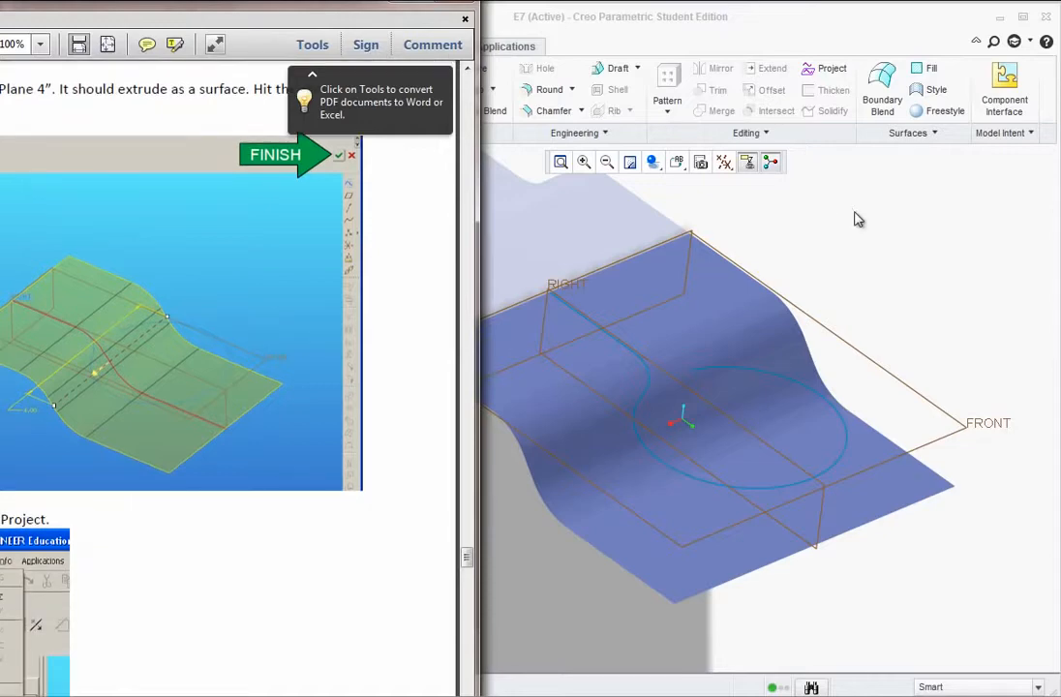
key("alt+Tab")
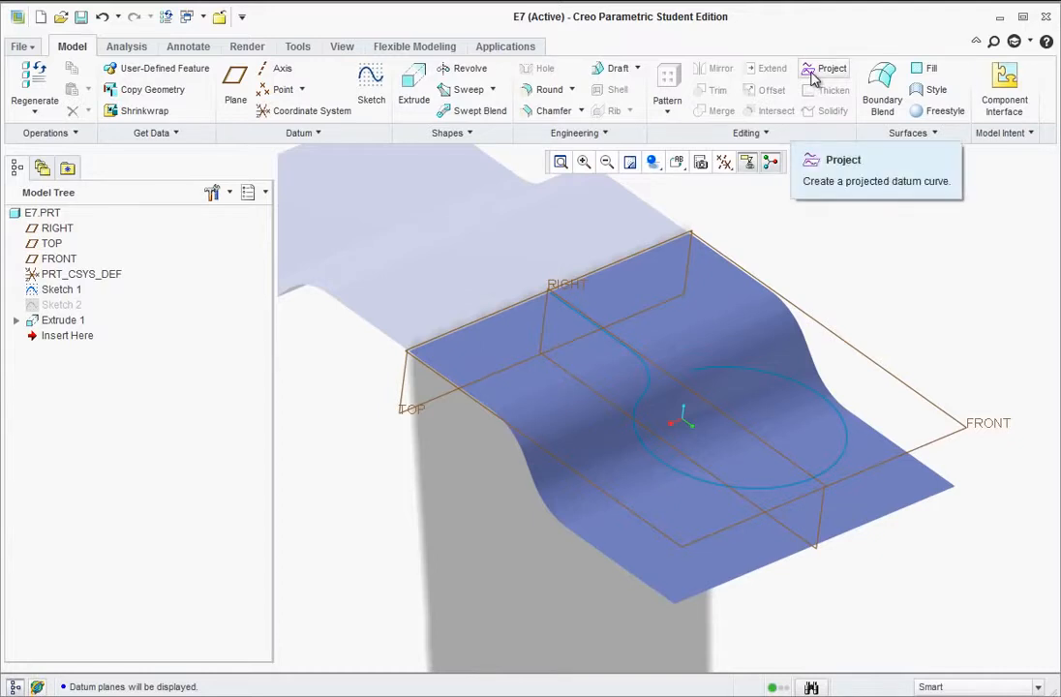
Start a projected curve with the Project a sketch option, using the Front plane hook sketch as the source
left_click(813, 79)
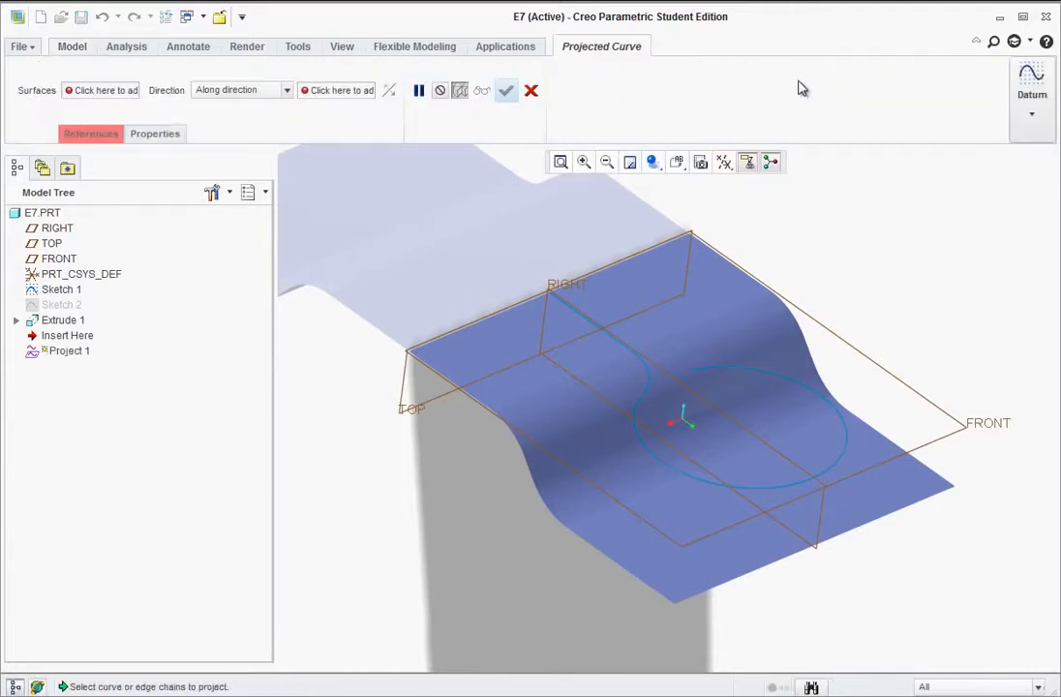
left_click(89, 129)
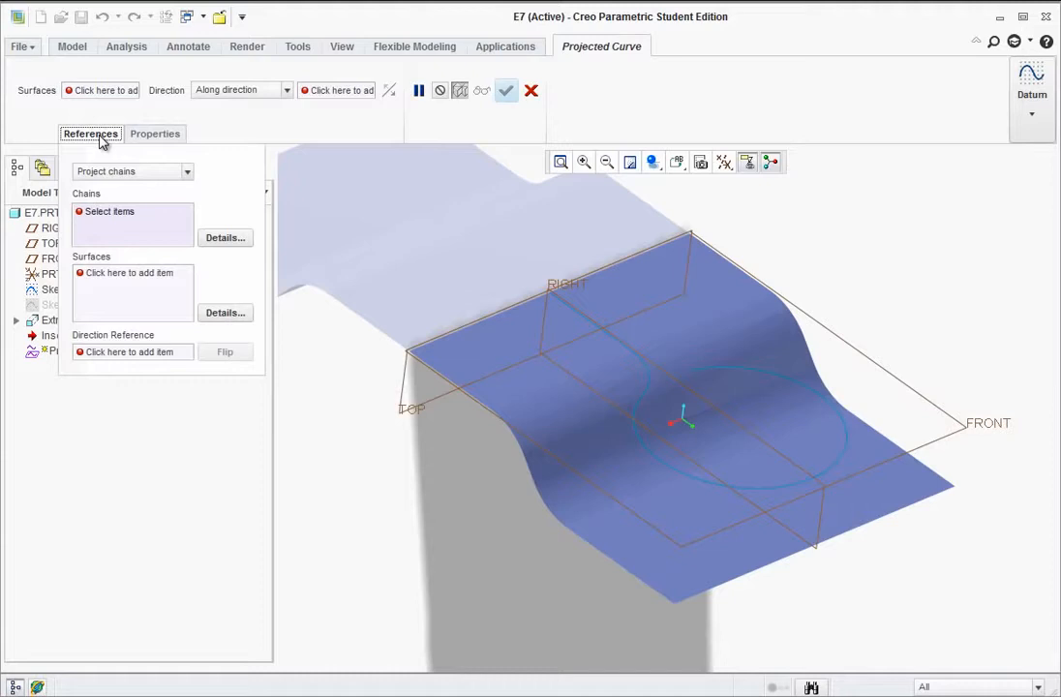
left_click(145, 171)
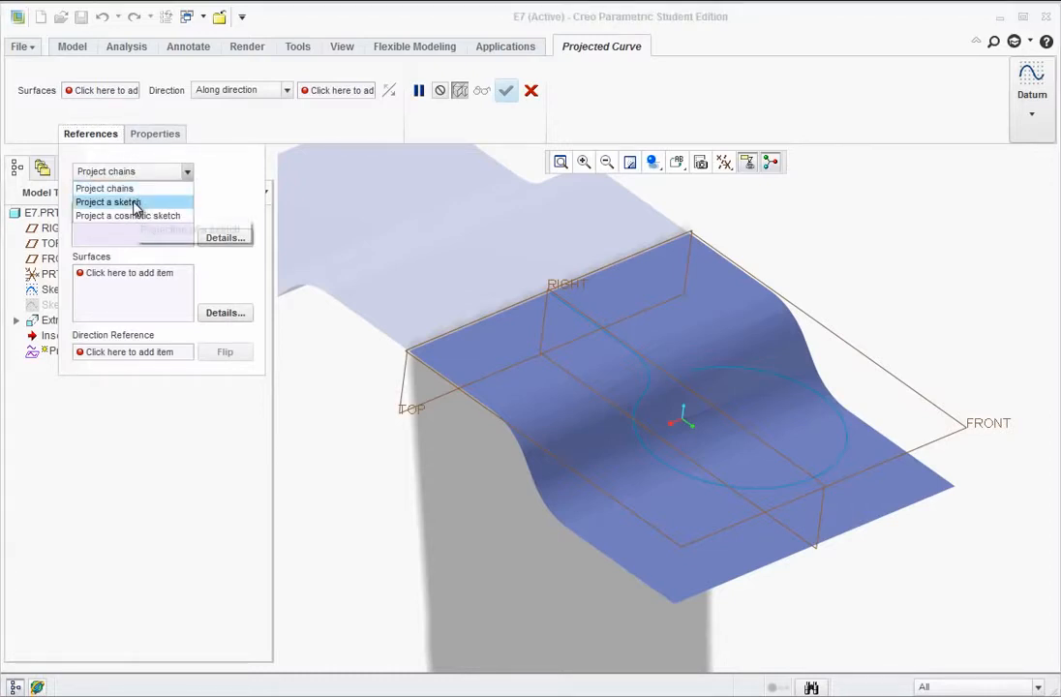
left_click(135, 203)
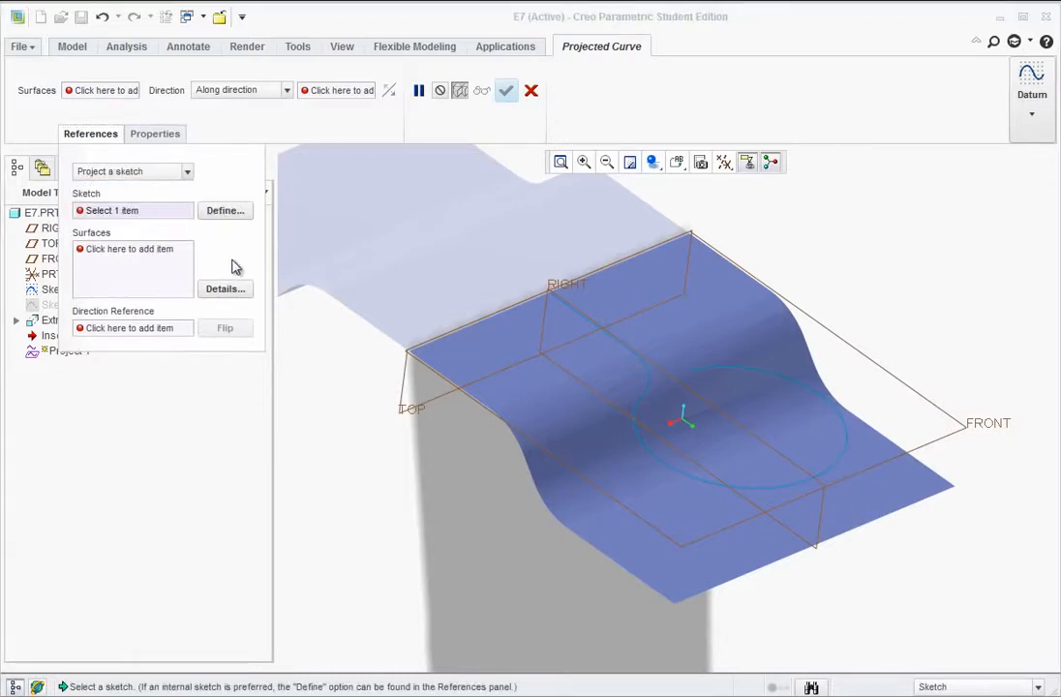
left_click(627, 353)
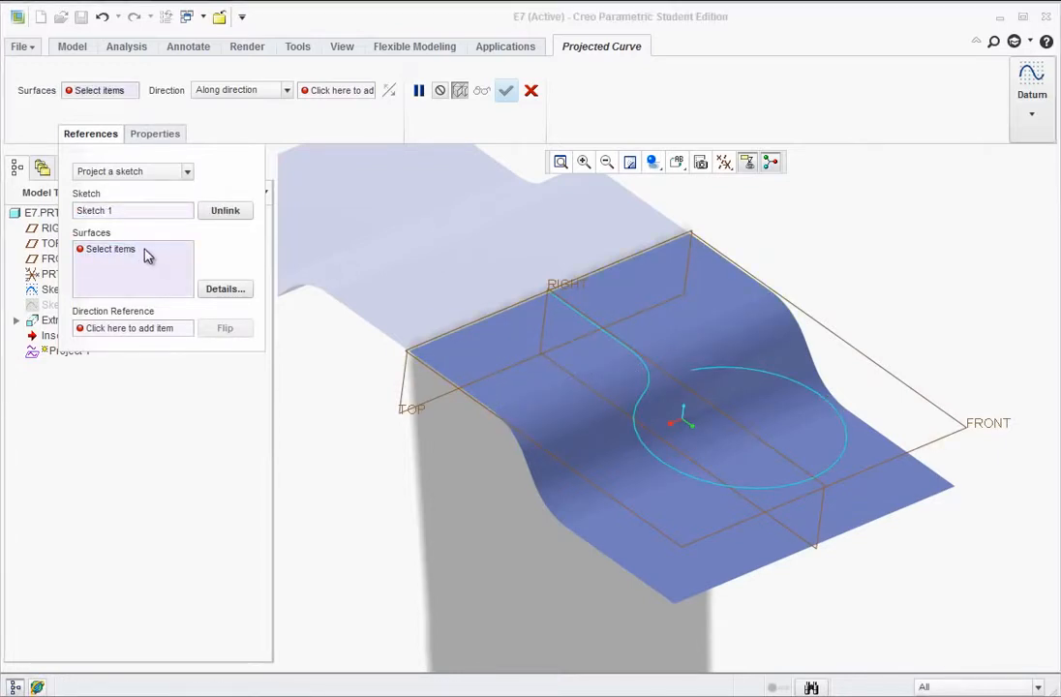
Choose all the faces of the extruded surface, from the upper flat to the lower flat, as the projection surfaces
left_click(492, 365)
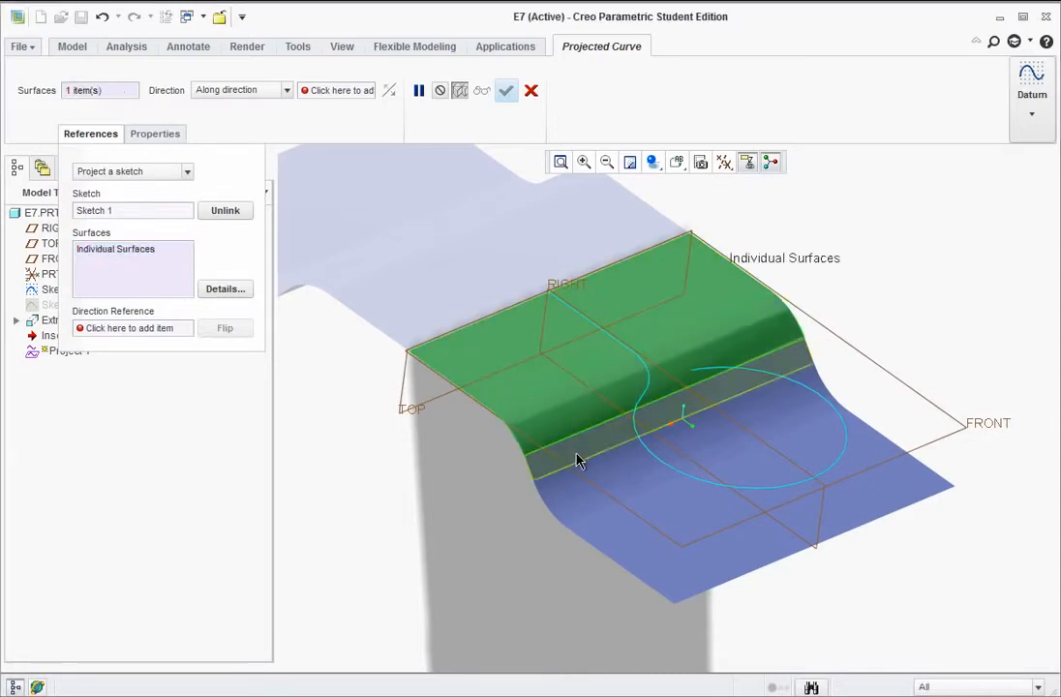
left_click(583, 454, "ctrl")
left_click(608, 475, "ctrl")
left_click(665, 507, "ctrl")
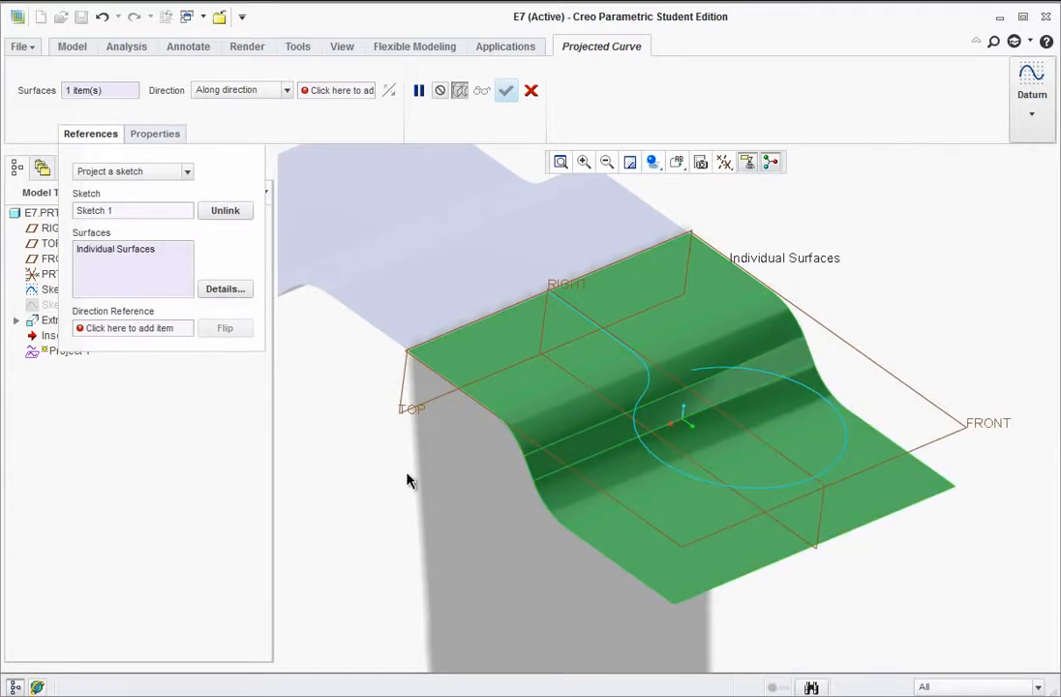
Set the FRONT datum plane as the projection's direction reference and complete the projected curve
left_click(114, 331)
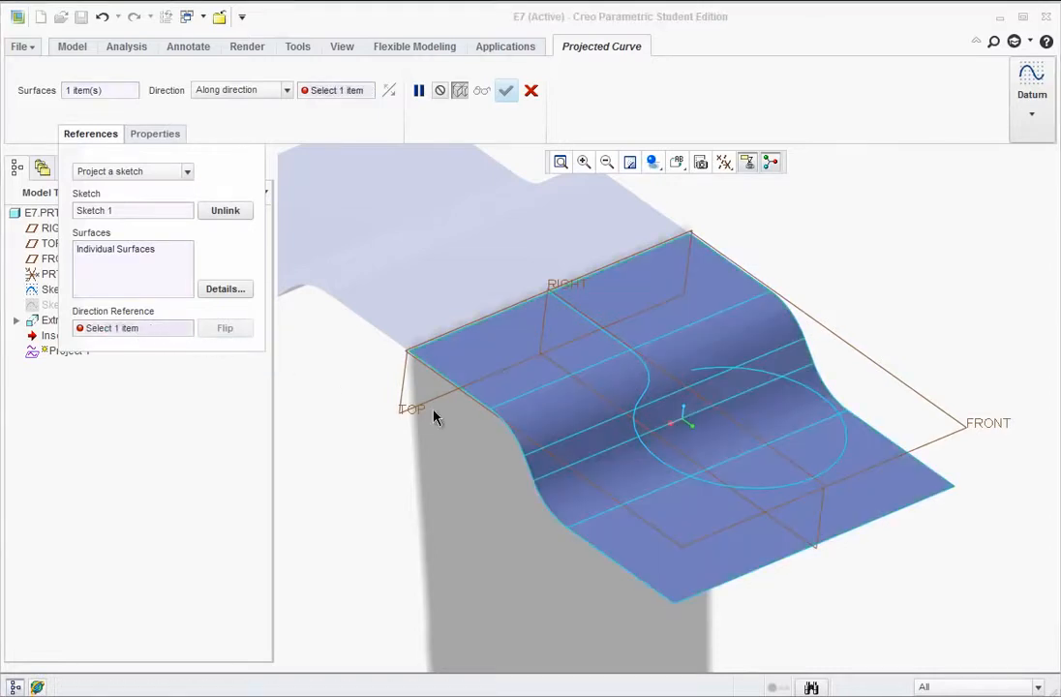
left_click(979, 429)
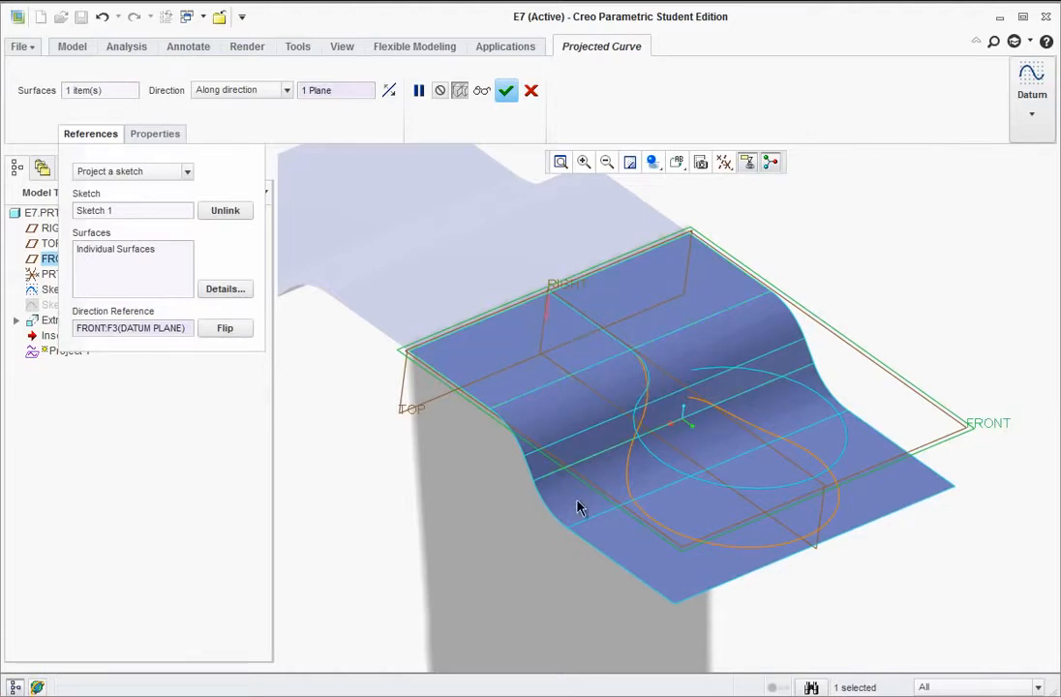
left_click(507, 92)
mouse_move(372, 455)
middle_mouse_down()
mouse_move(362, 495)
mouse_move(370, 452)
mouse_move(391, 465)
mouse_move(410, 377)
mouse_move(384, 468)
middle_mouse_up()
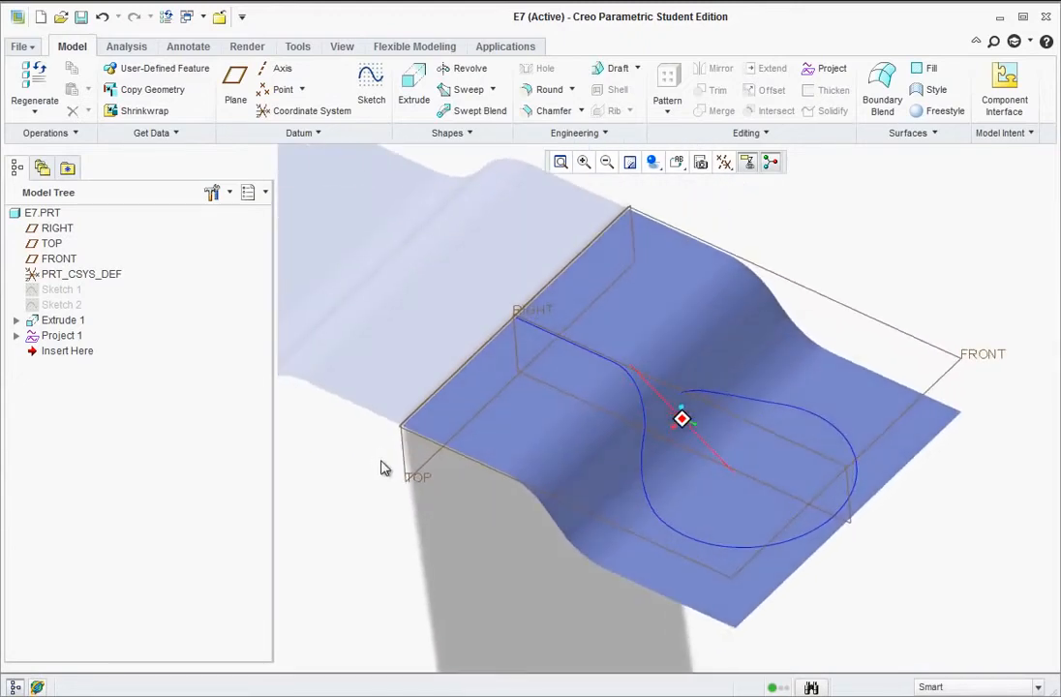
Hide the extruded surface so that only the projected curve and datum planes remain displayed
left_click(717, 604)
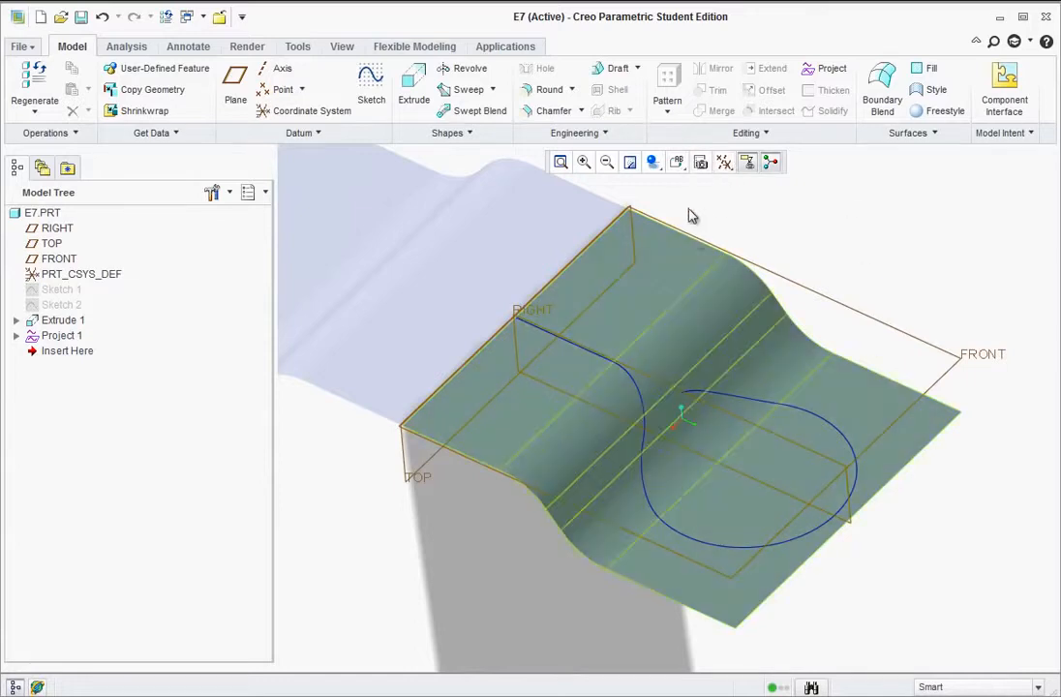
left_click(925, 440)
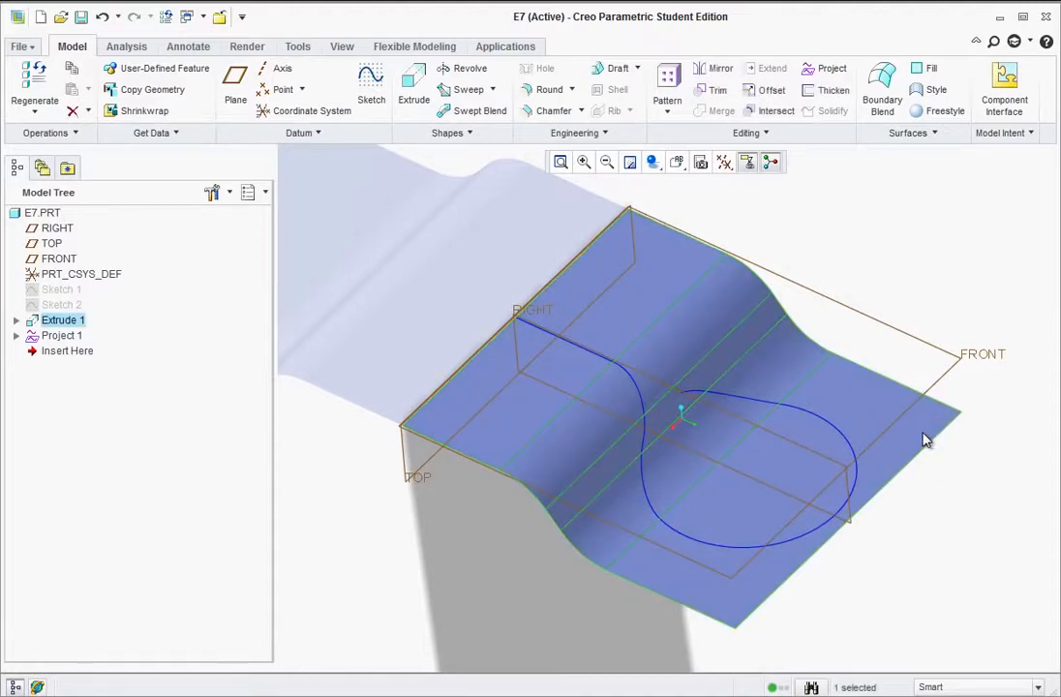
right_click(924, 439)
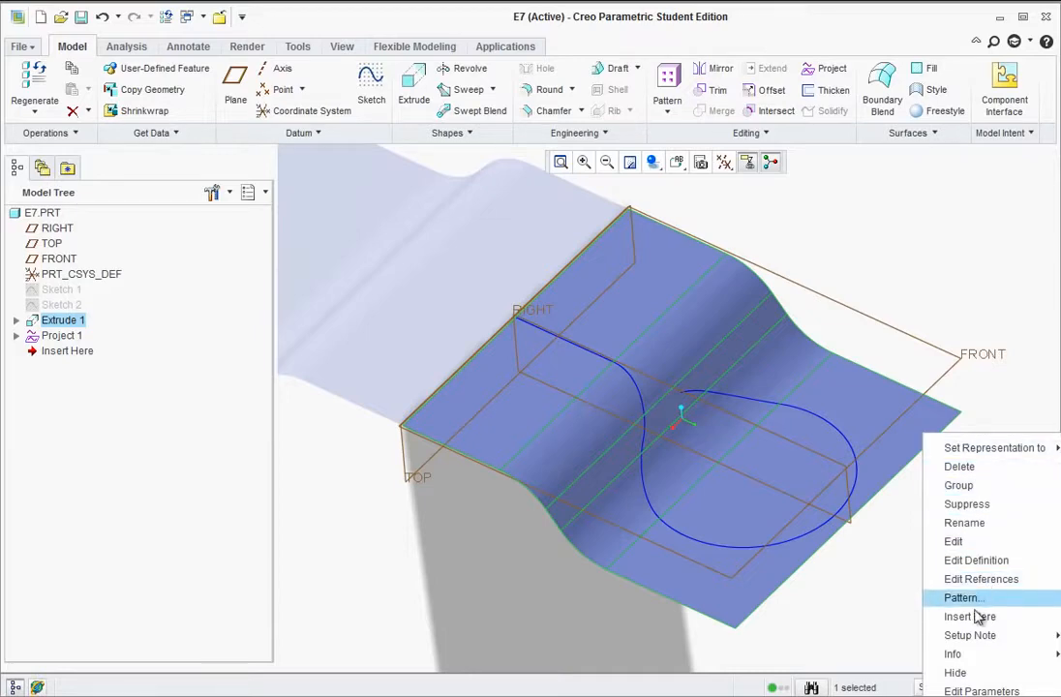
left_click(957, 673)
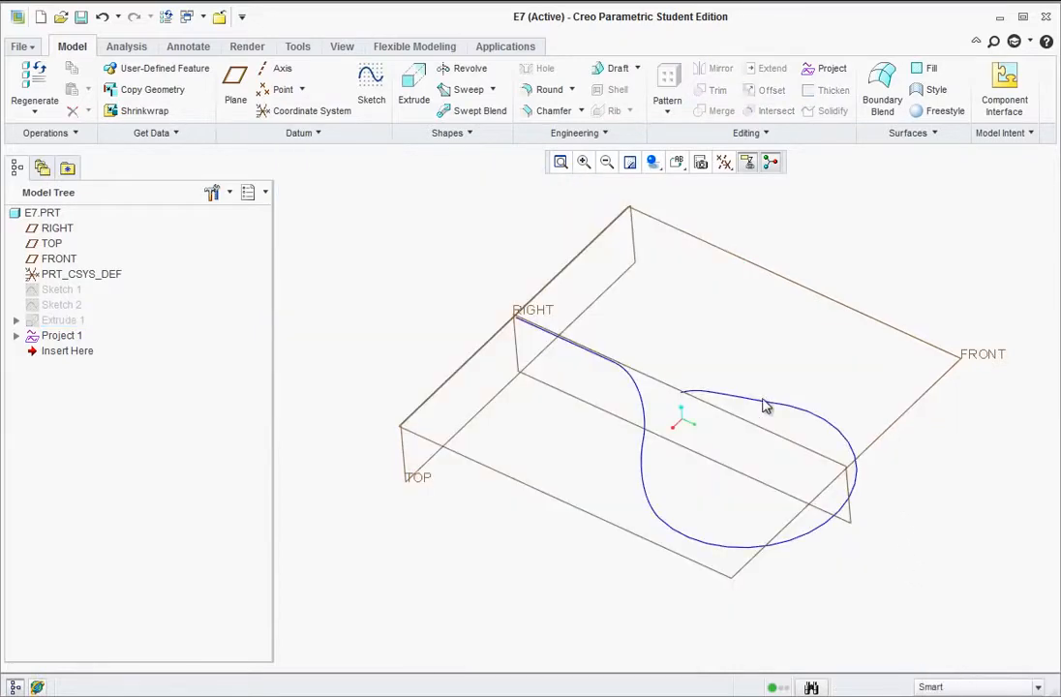
Turn off the display of the datum planes around the projected curve
mouse_move(765, 404)
middle_mouse_down()
mouse_move(727, 324)
mouse_move(761, 400)
mouse_move(669, 355)
mouse_move(711, 317)
mouse_move(753, 306)
mouse_move(744, 300)
mouse_move(711, 379)
middle_mouse_up()
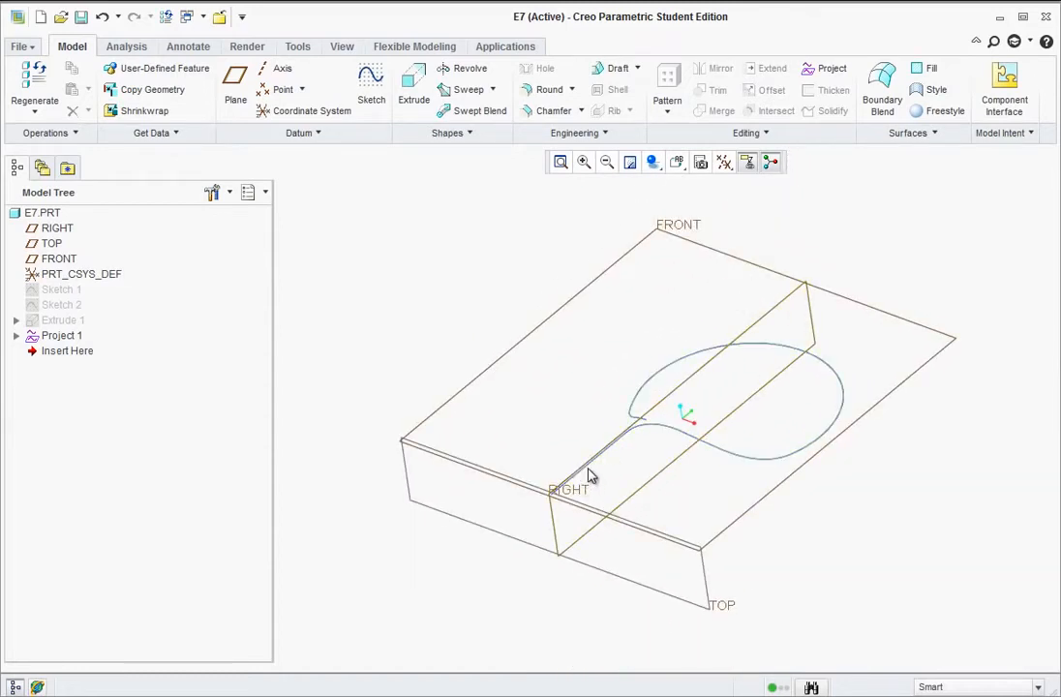
left_click(723, 162)
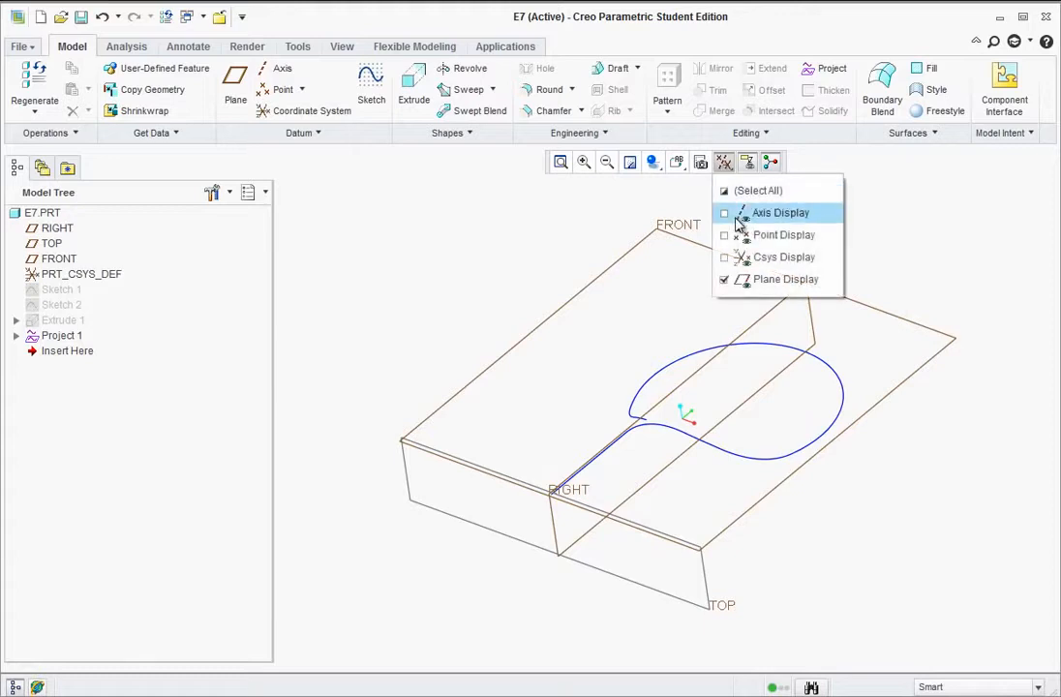
left_click(724, 280)
mouse_move(589, 322)
middle_mouse_down()
mouse_move(587, 308)
mouse_move(587, 317)
middle_mouse_up()
scroll(583, 508, "down", 2)
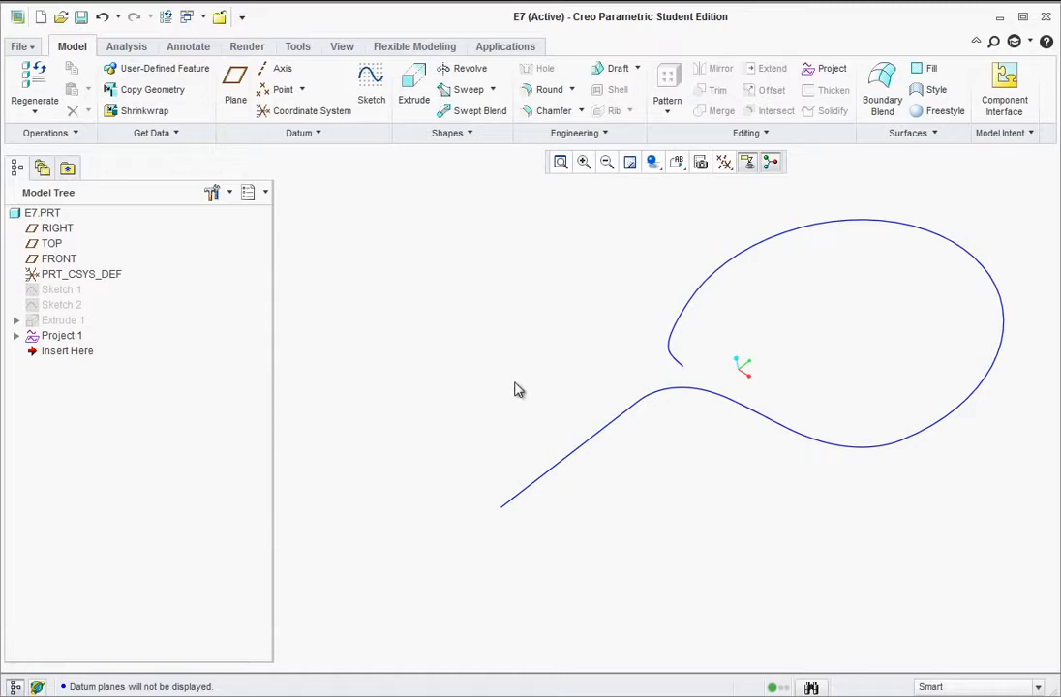
Start a solid Sweep along the whole projected curve and open its section sketch at the straight end
left_click(472, 93)
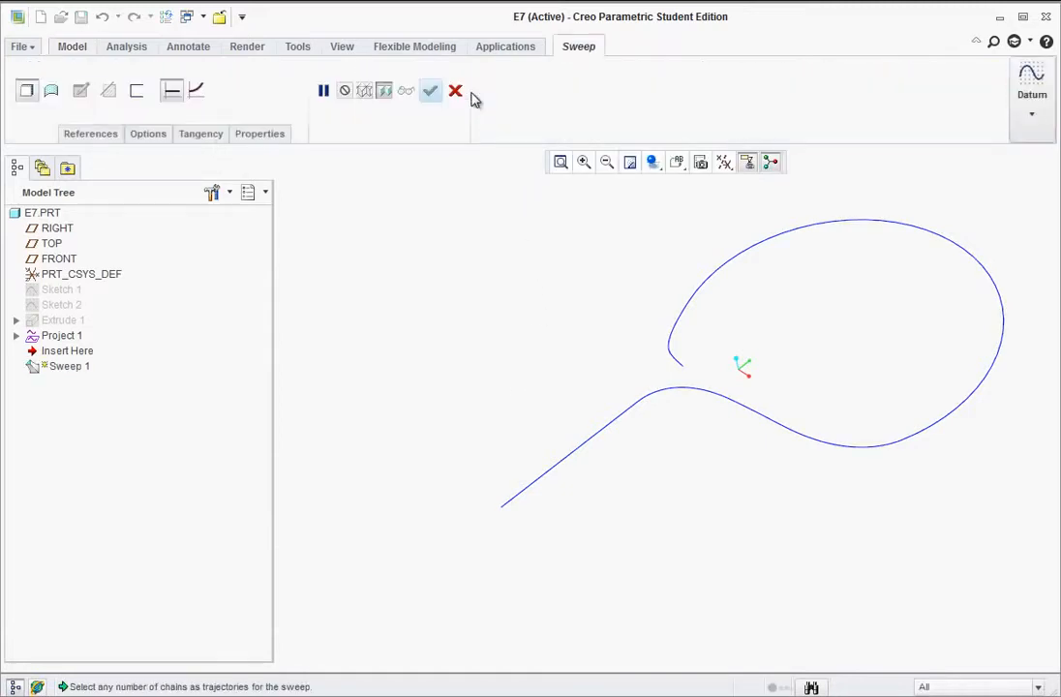
left_click(512, 508)
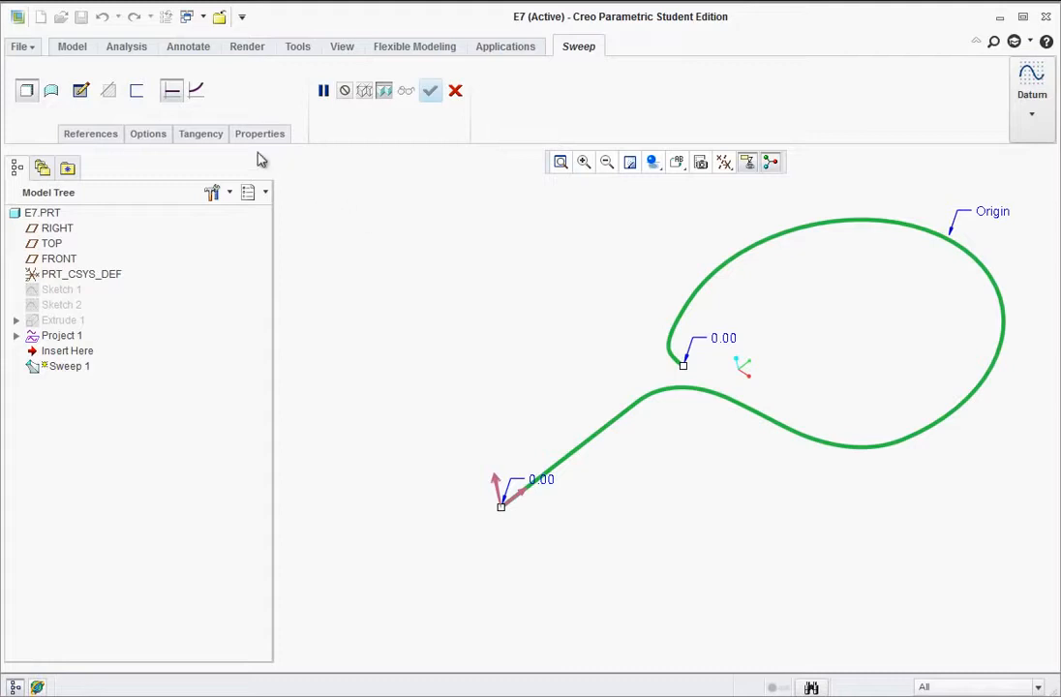
left_click(81, 92)
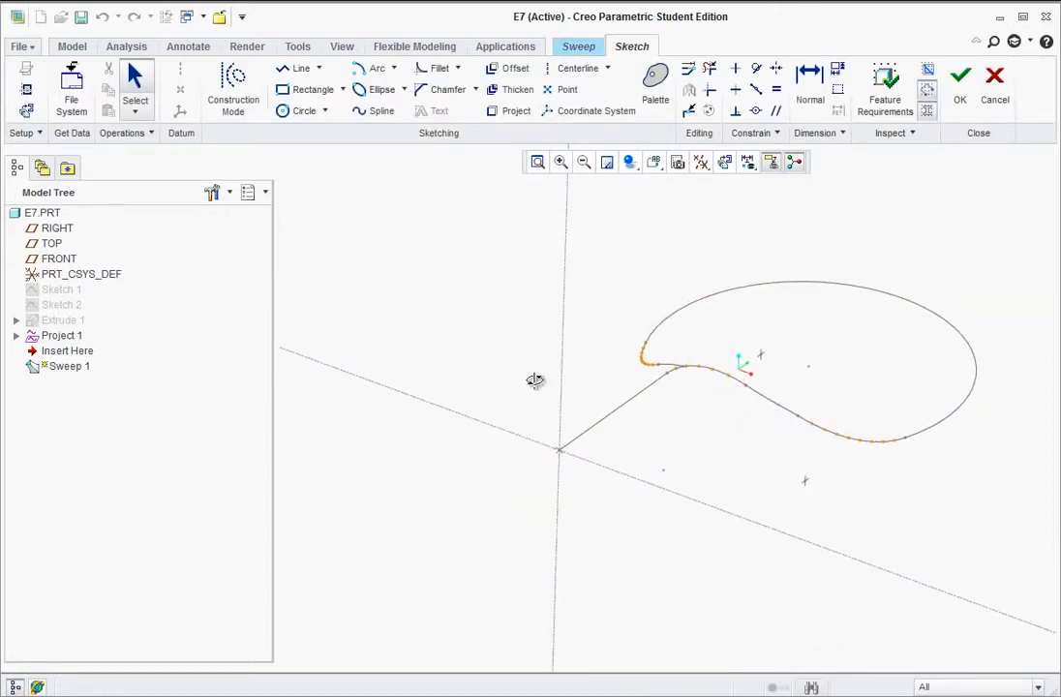
Sketch a circle centred on the start point of the sweep trajectory and set its diameter to 0.5
left_click(302, 112)
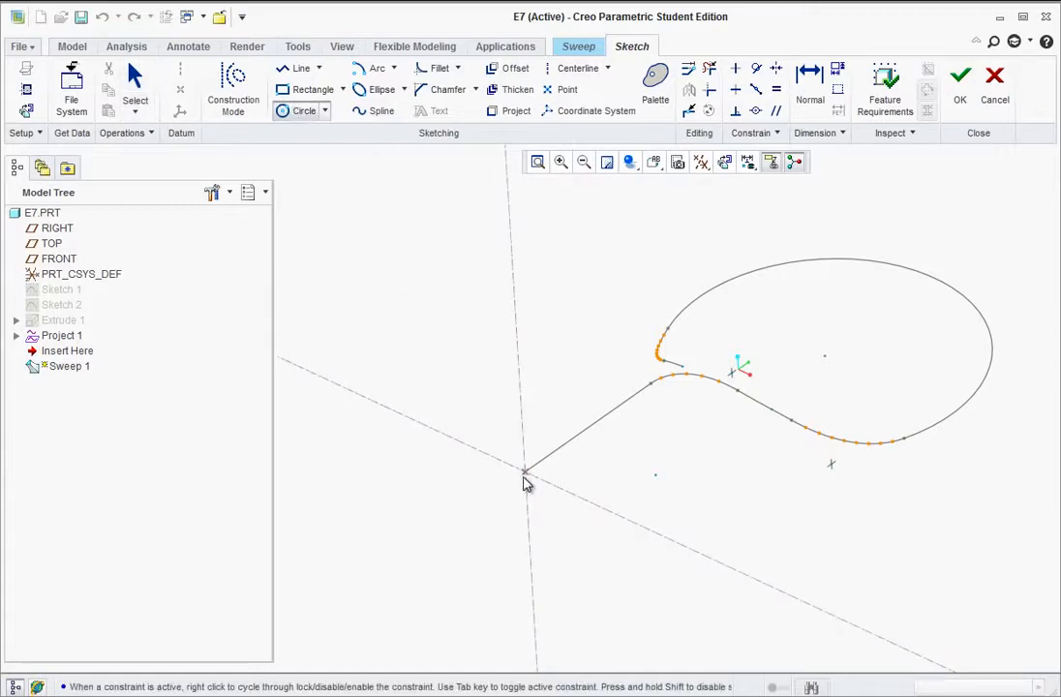
left_click(523, 474)
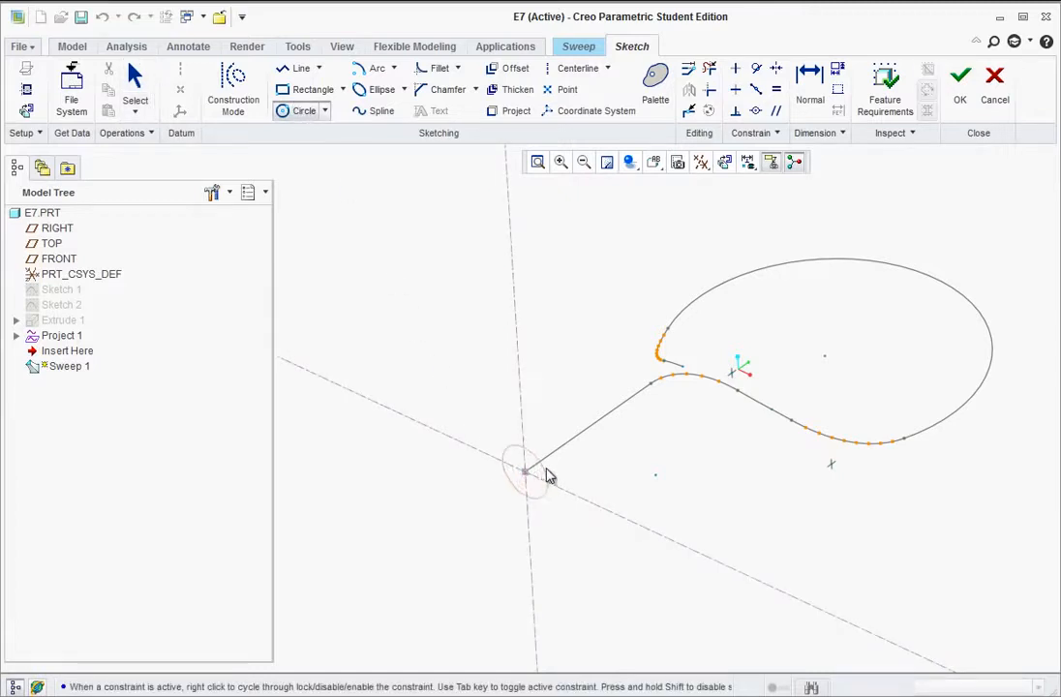
left_click(592, 489)
middle_click(589, 488)
double_click(579, 462)
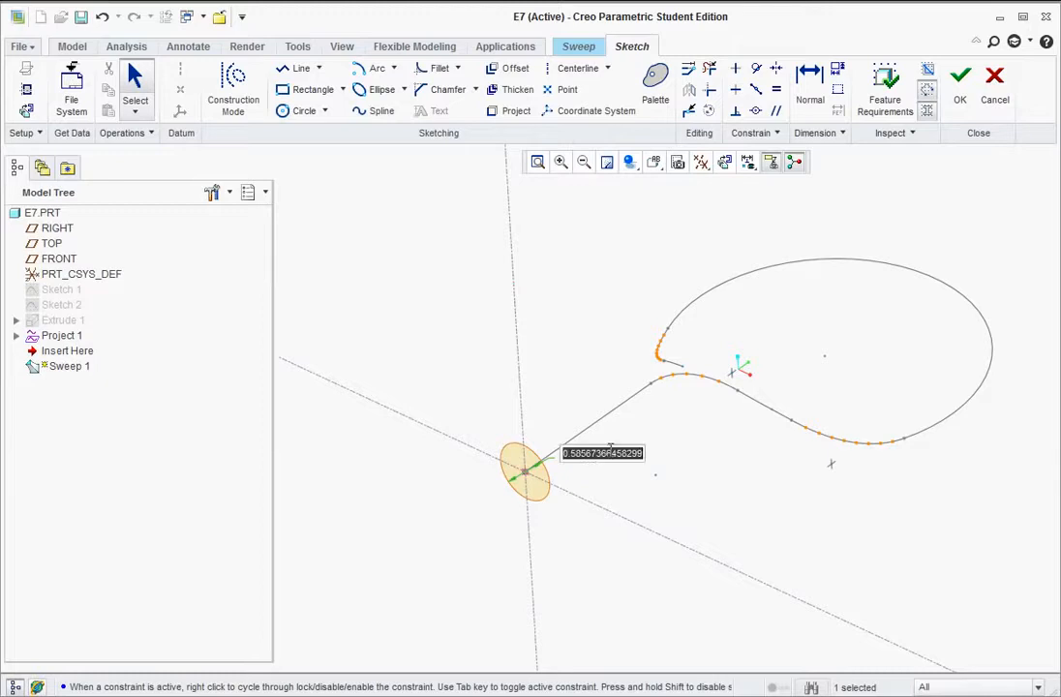
type(".5")
key("Return")
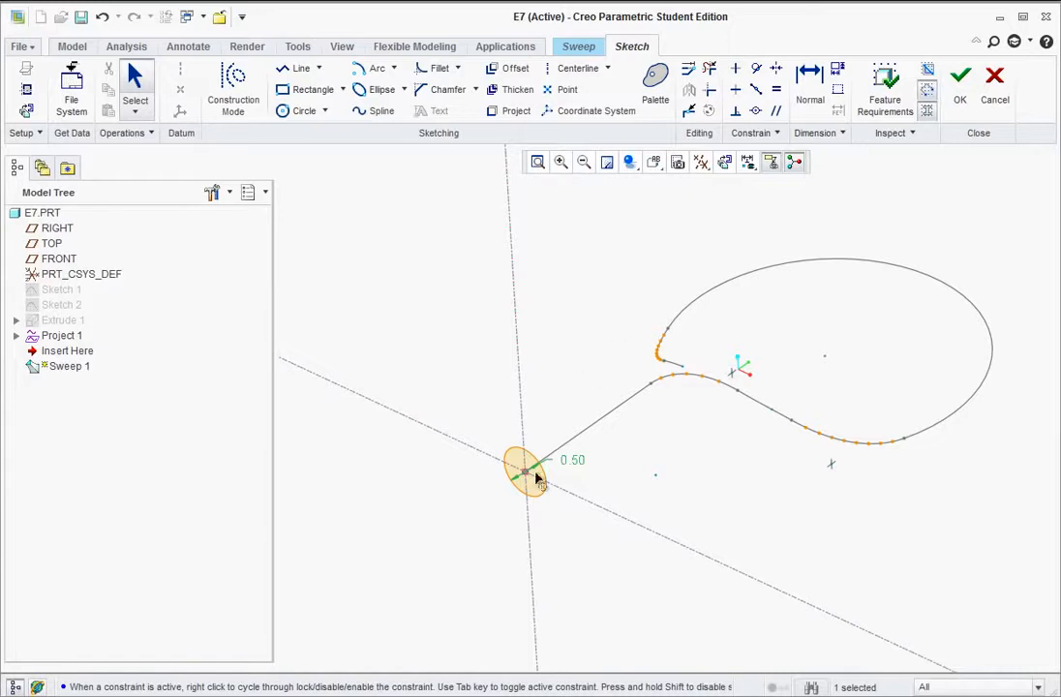
Finish the circular section, complete the solid sweep of the hook, and inspect it from several angles
left_click(960, 103)
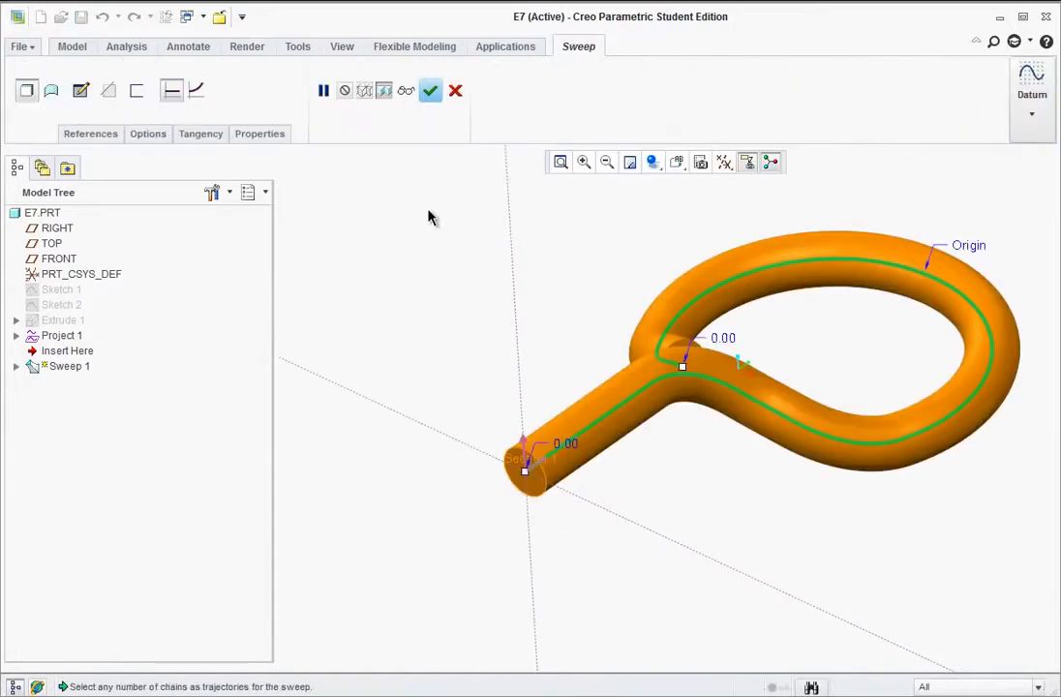
left_click(429, 90)
left_click(514, 349)
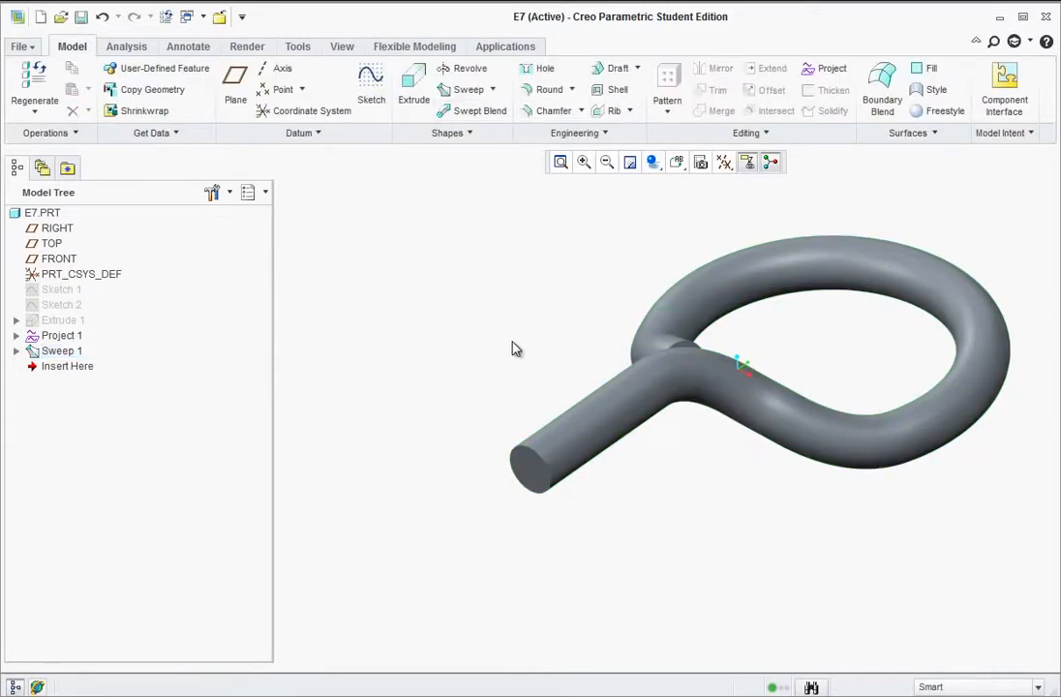
middle_click_drag(514, 349, 571, 461)
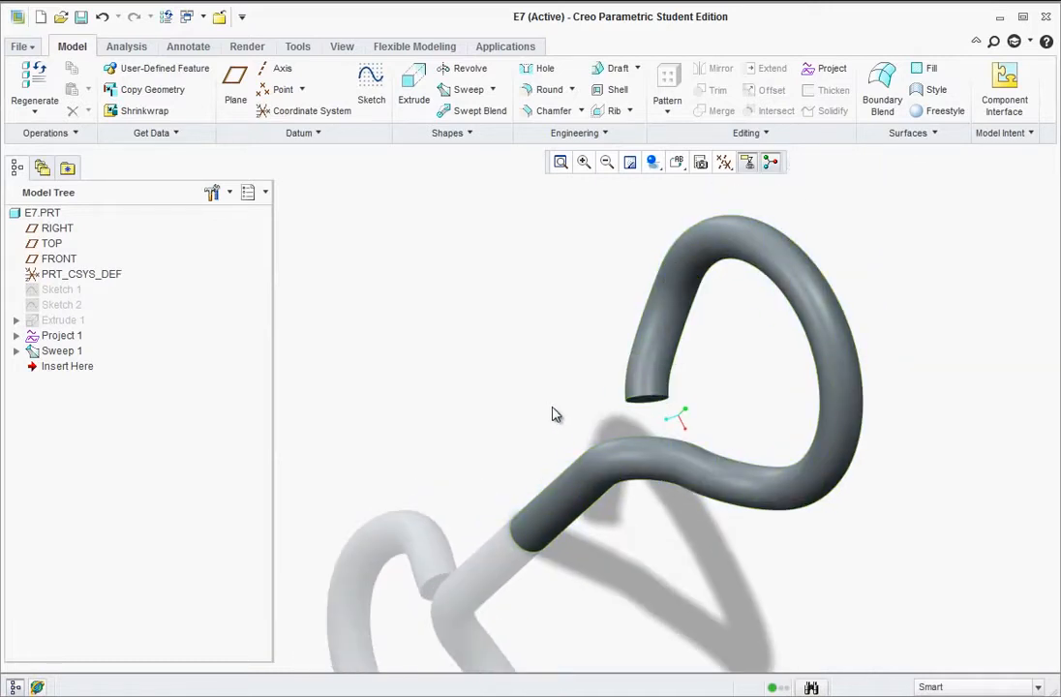
middle_click_drag(556, 414, 614, 333)
scroll(622, 434, "down", 3)
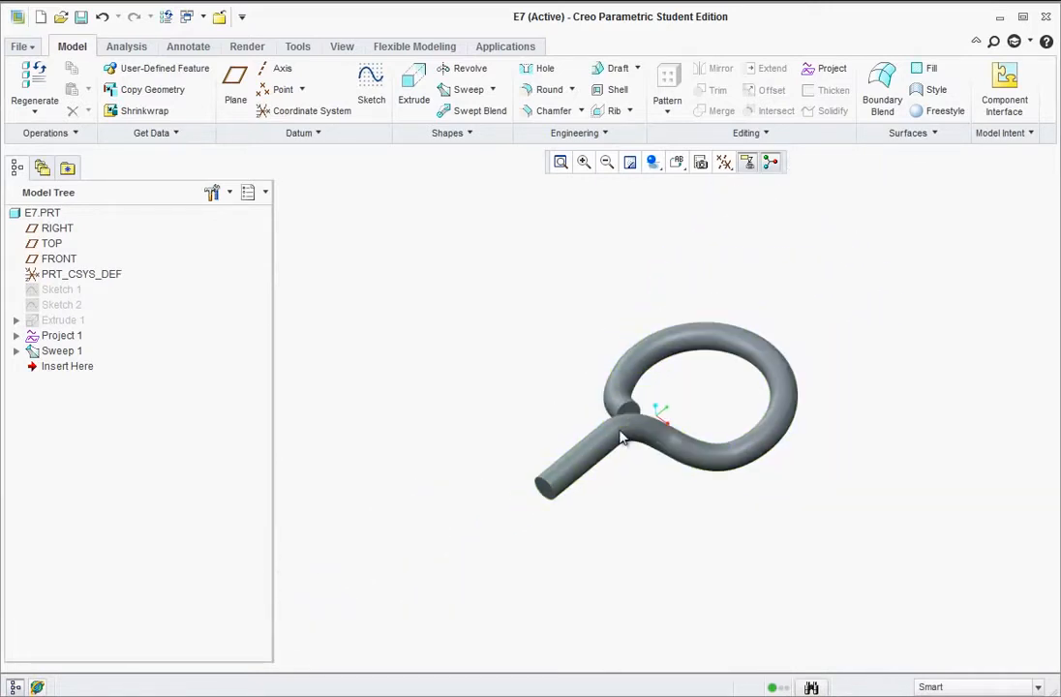
scroll(571, 600, "down", 1)
scroll(591, 562, "up", 2)
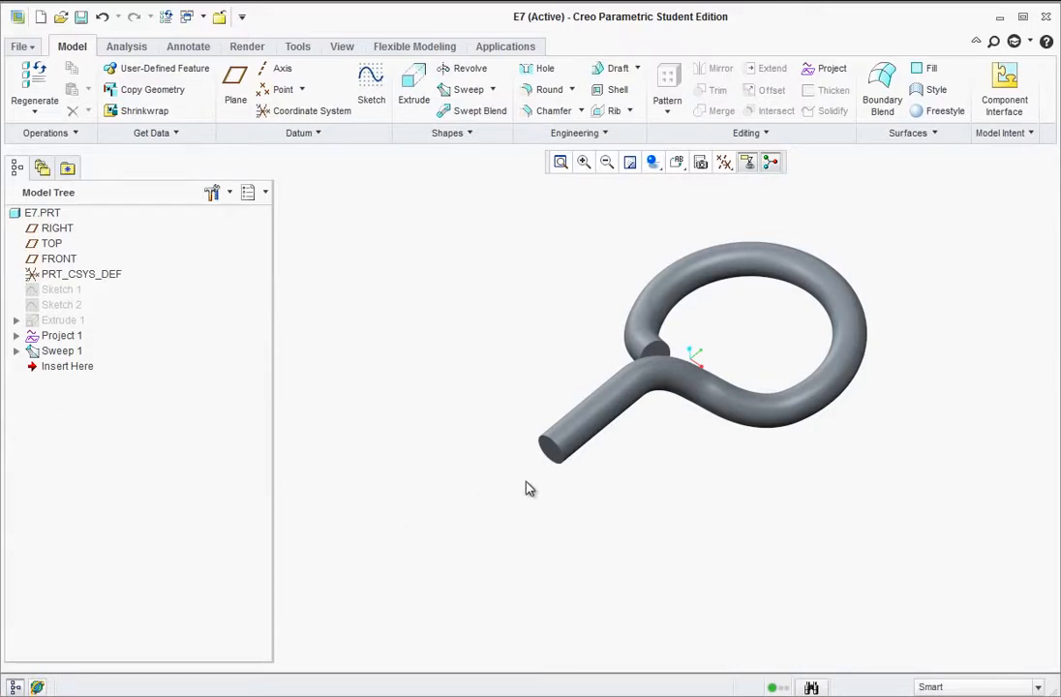
scroll(538, 498, "down", 4)
scroll(539, 408, "up", 2)
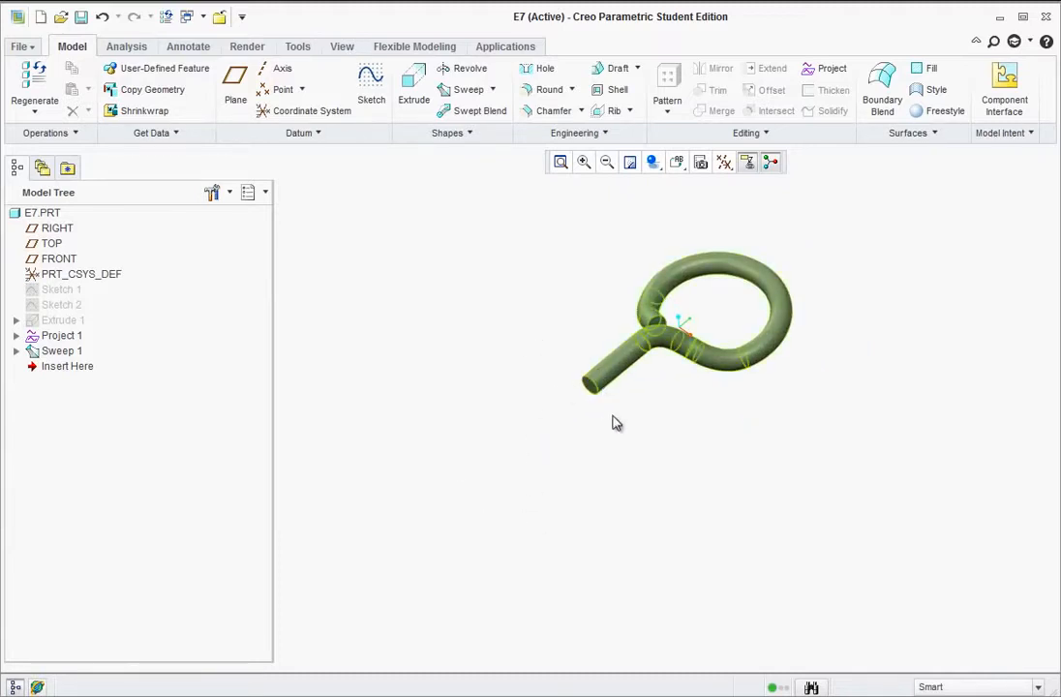
mouse_move(613, 421)
middle_mouse_down()
mouse_move(620, 503)
mouse_move(616, 468)
mouse_move(604, 499)
mouse_move(589, 462)
middle_mouse_up()
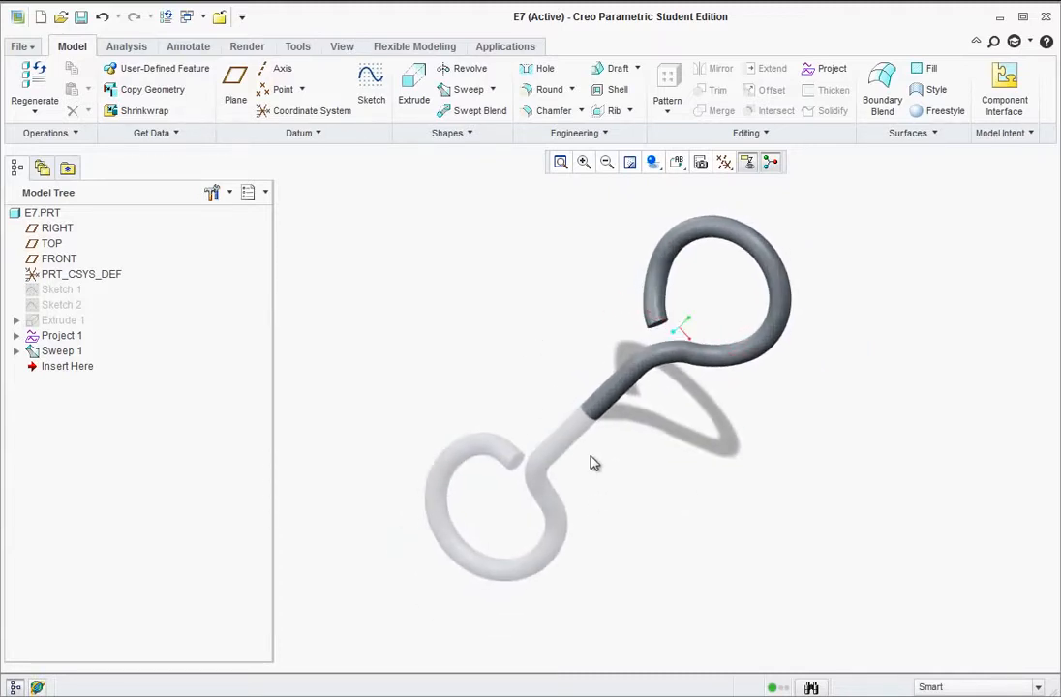
Start a new sketch on the FRONT datum plane and orient the model to the saved FRONT view
left_click(56, 259)
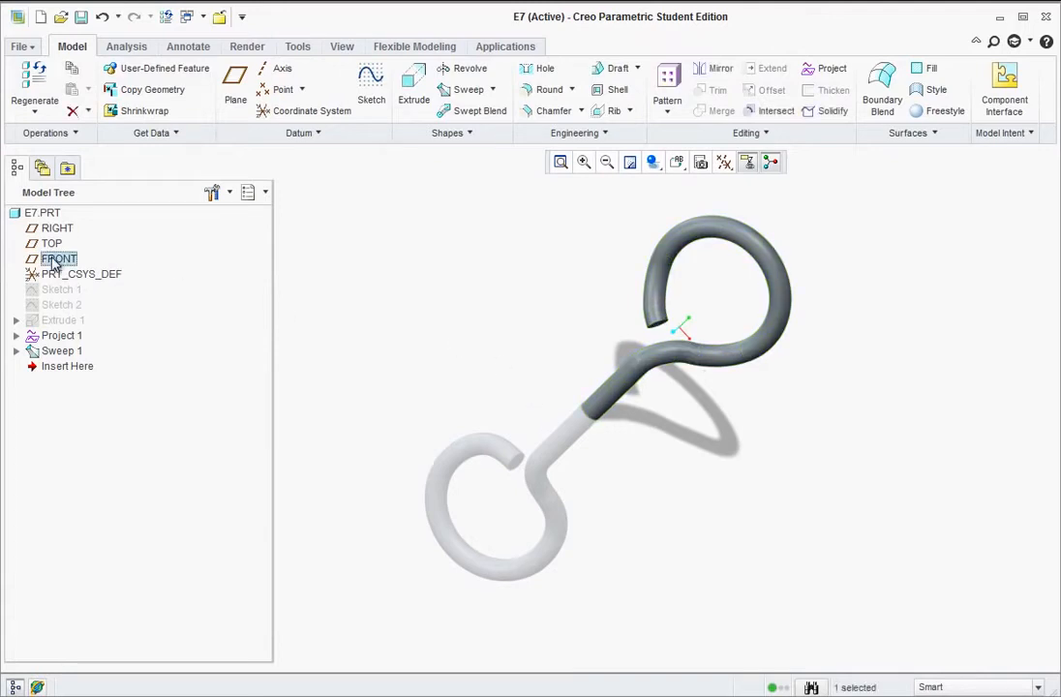
left_click(371, 86)
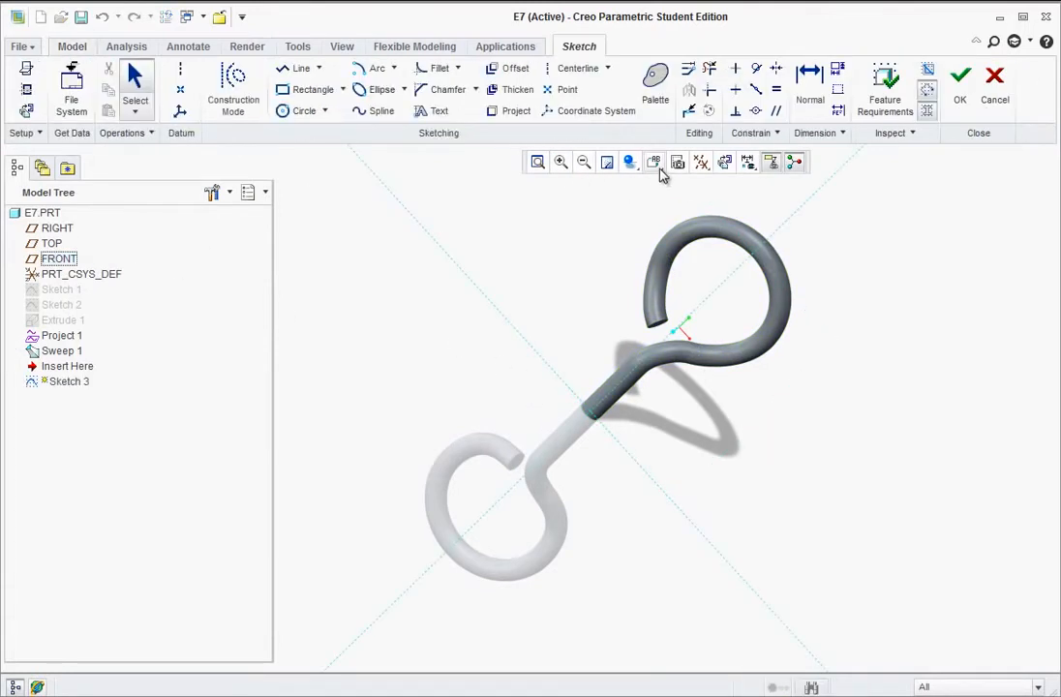
left_click(654, 162)
left_click(674, 249)
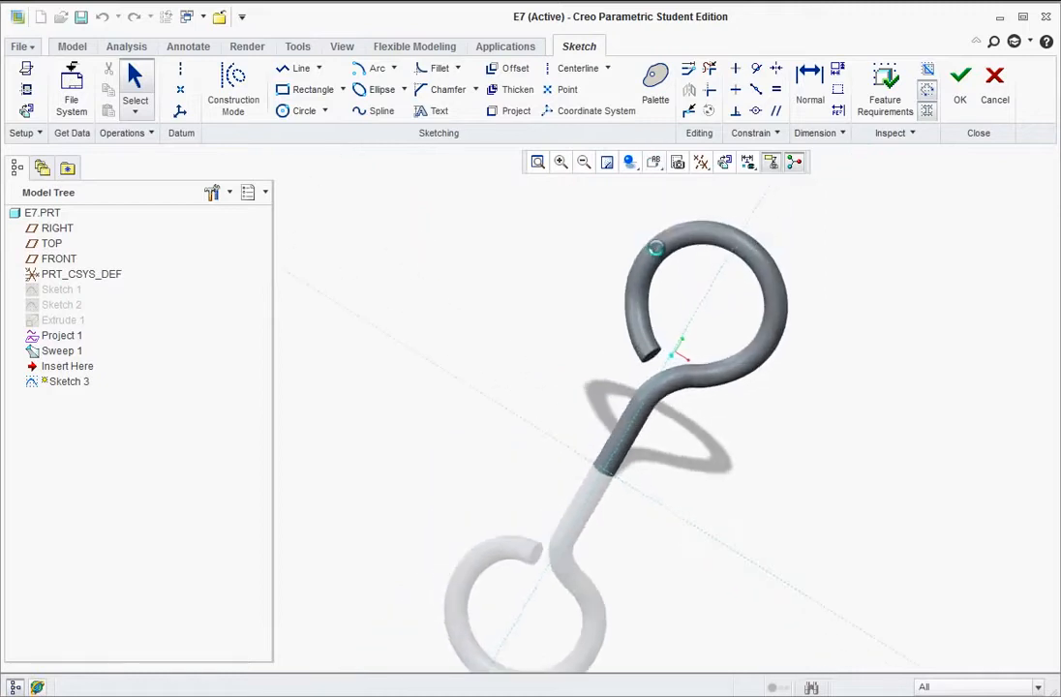
Sketch a vertical line downward from the centre of the hook's straight lower end and set its length to 7
scroll(631, 453, "down", 5)
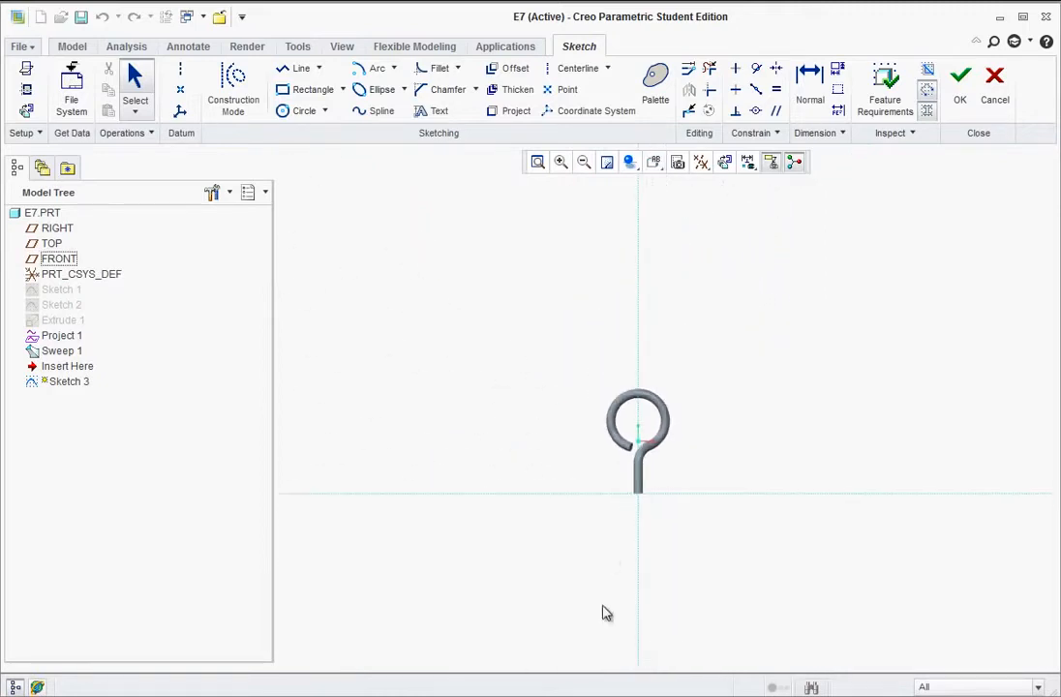
scroll(624, 639, "up", 4)
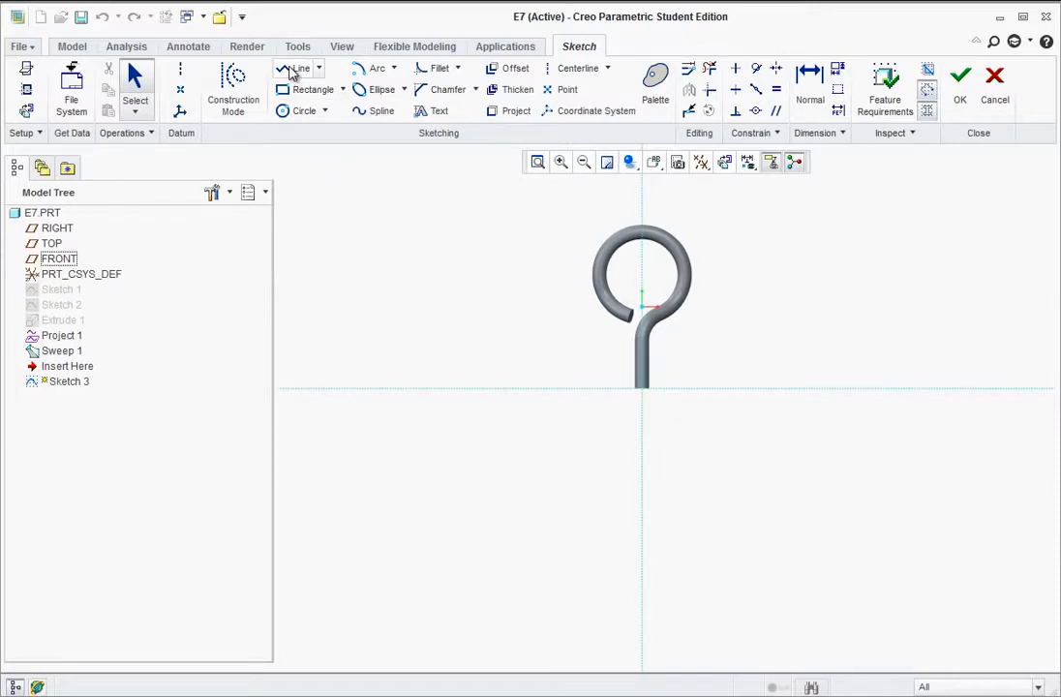
left_click(295, 69)
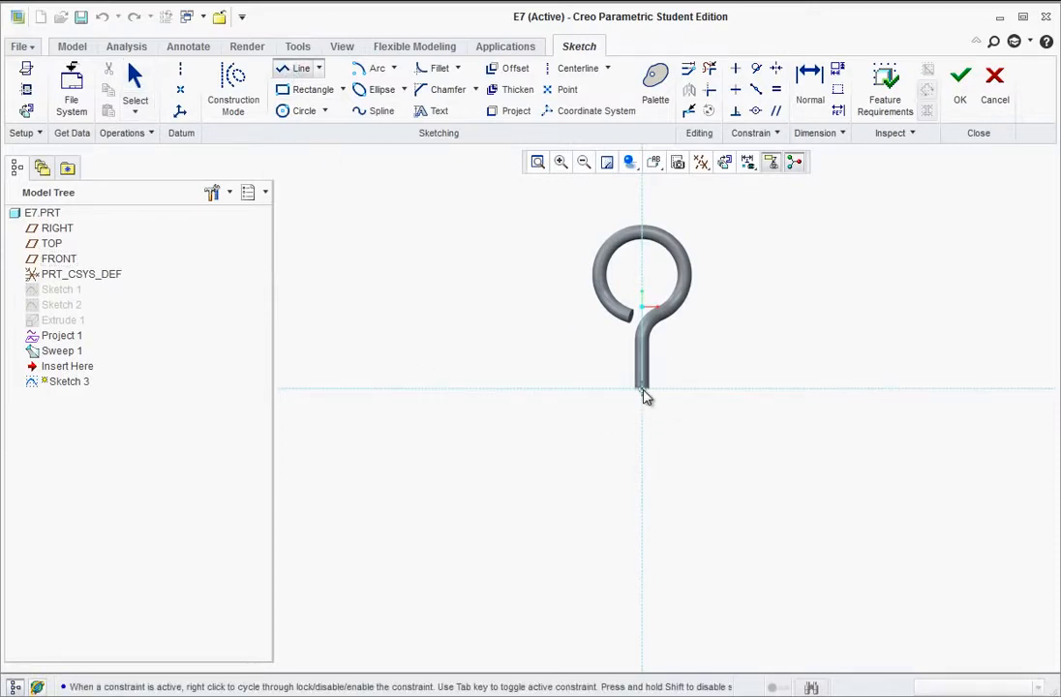
left_click(643, 390)
left_click(648, 573)
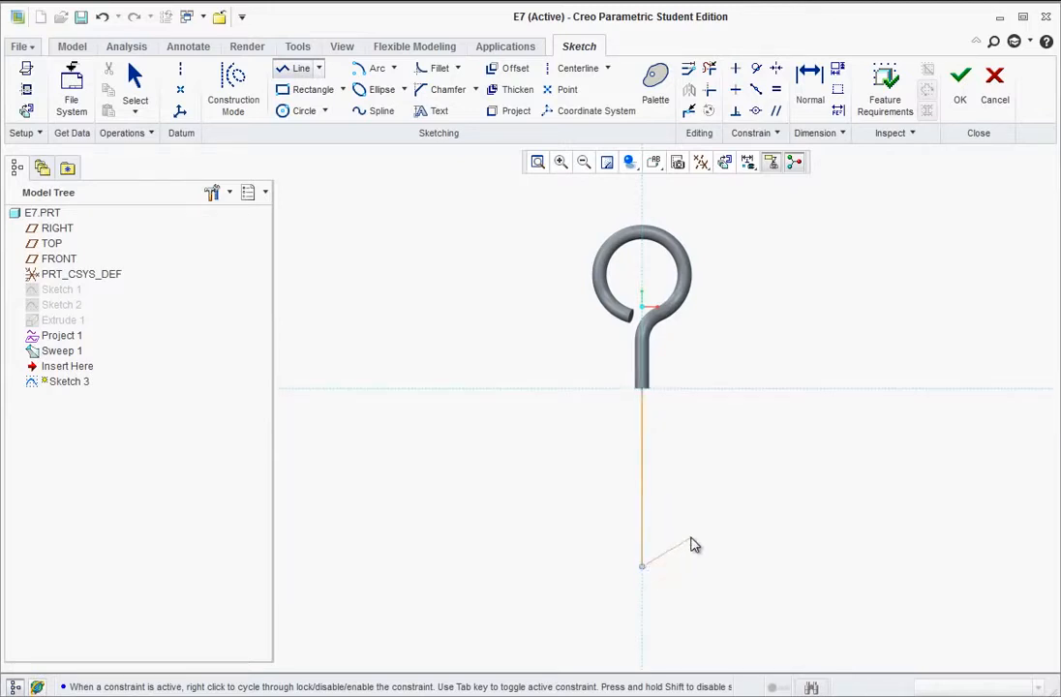
middle_click(692, 542)
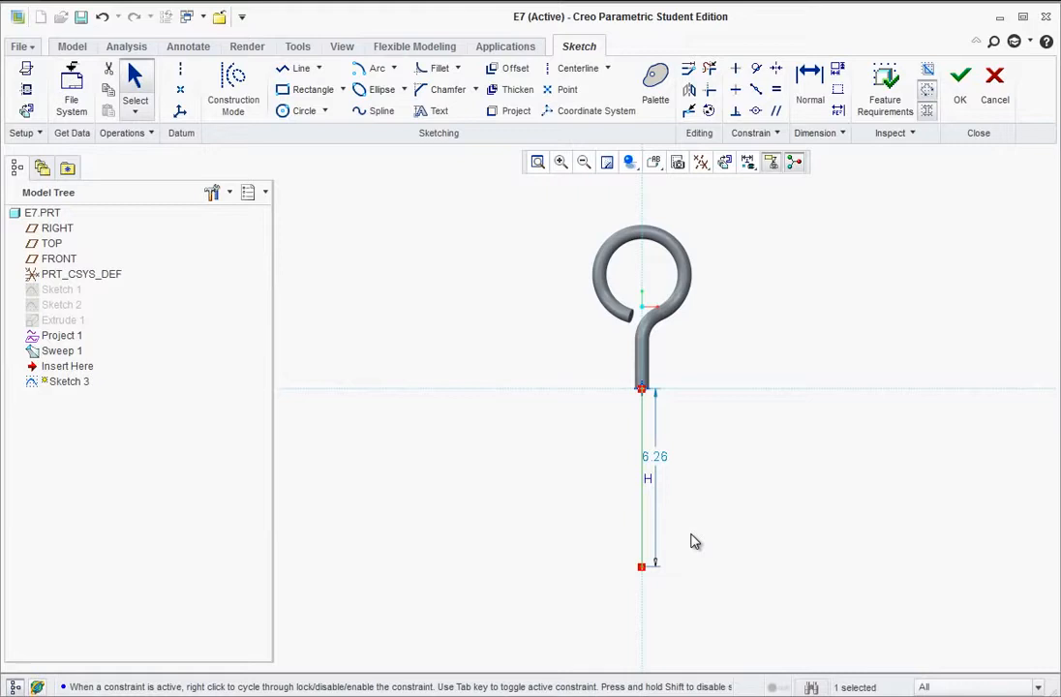
double_click(659, 460)
type("7")
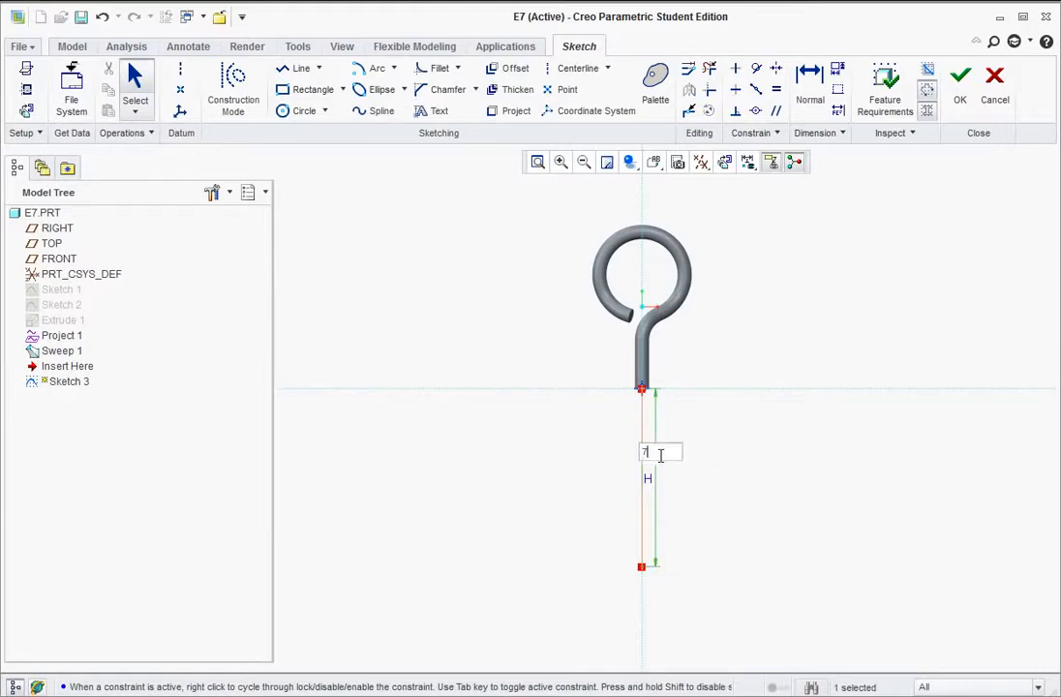
key("Return")
Switch to the exercise PDF in Adobe Reader and check the dimensioned Front-plane sketch in instruction 17
key("alt+Tab")
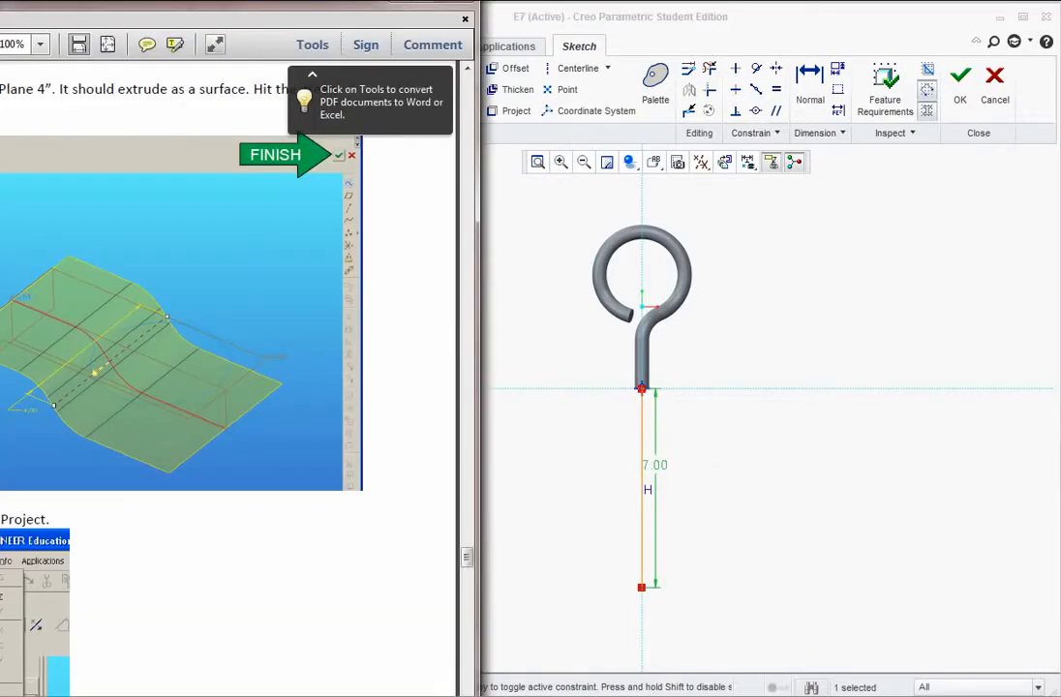
scroll(227, 378, "down", 14)
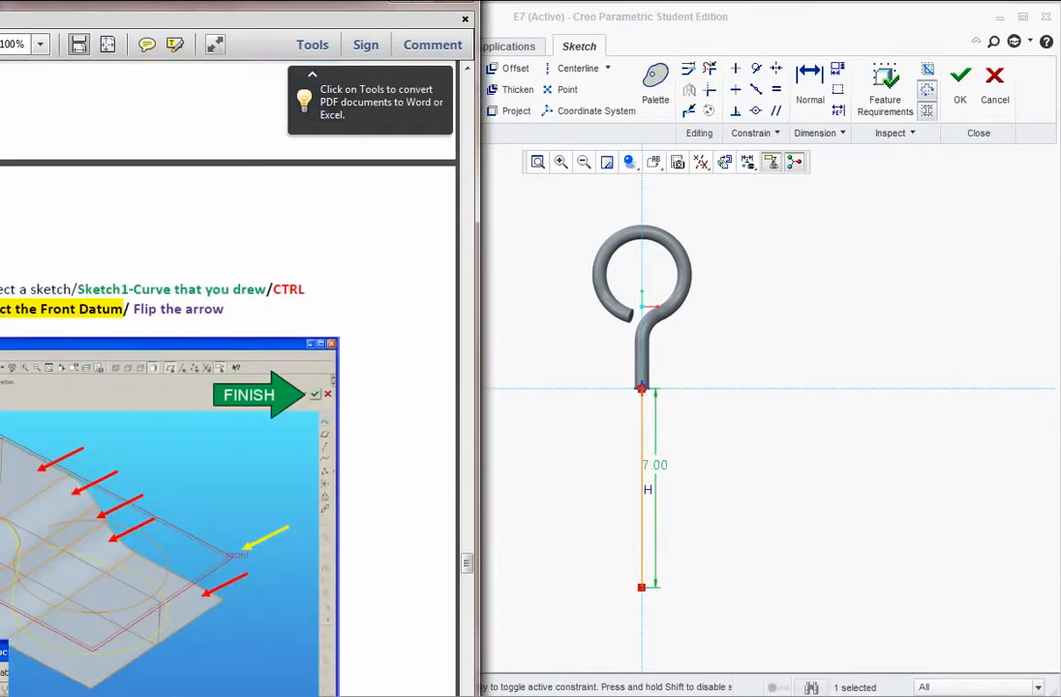
scroll(227, 377, "down", 15)
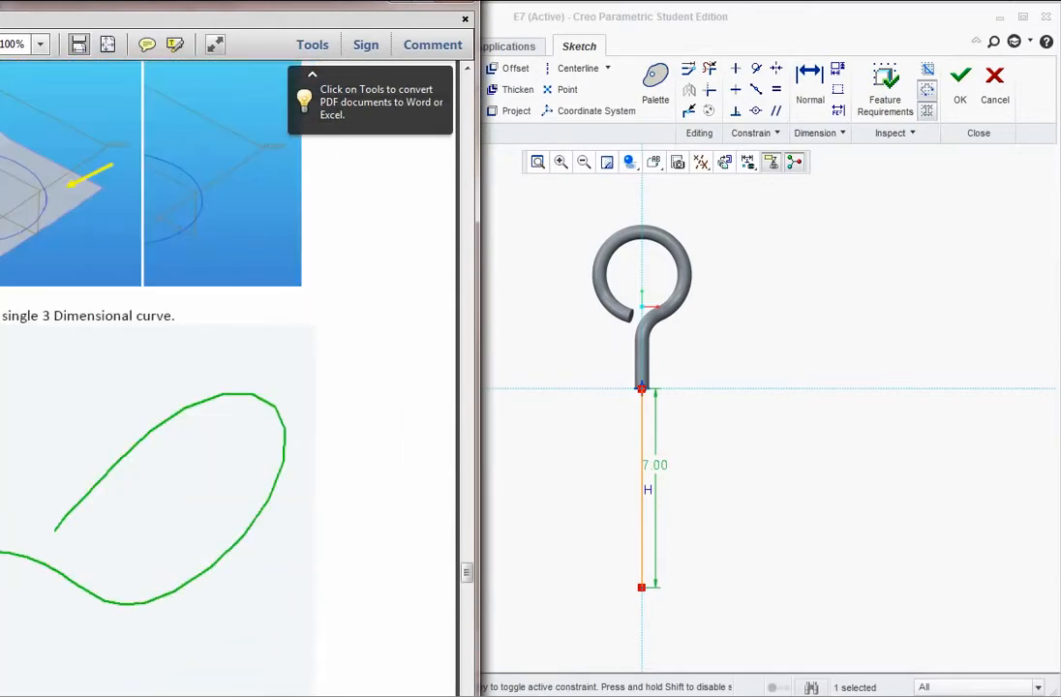
scroll(227, 378, "down", 15)
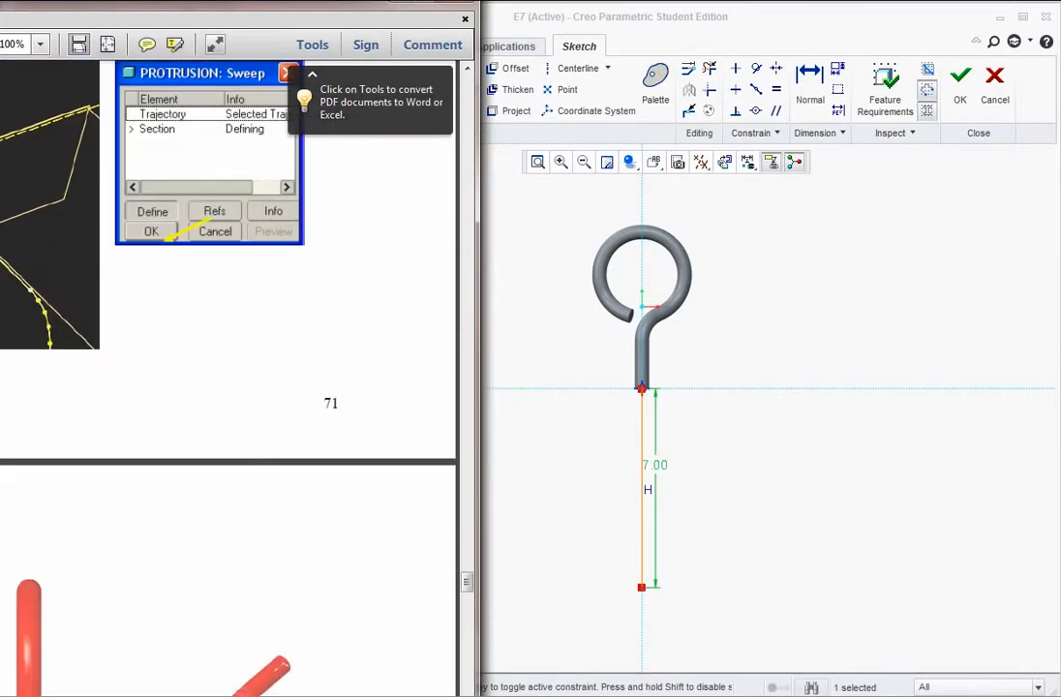
scroll(227, 378, "down", 10)
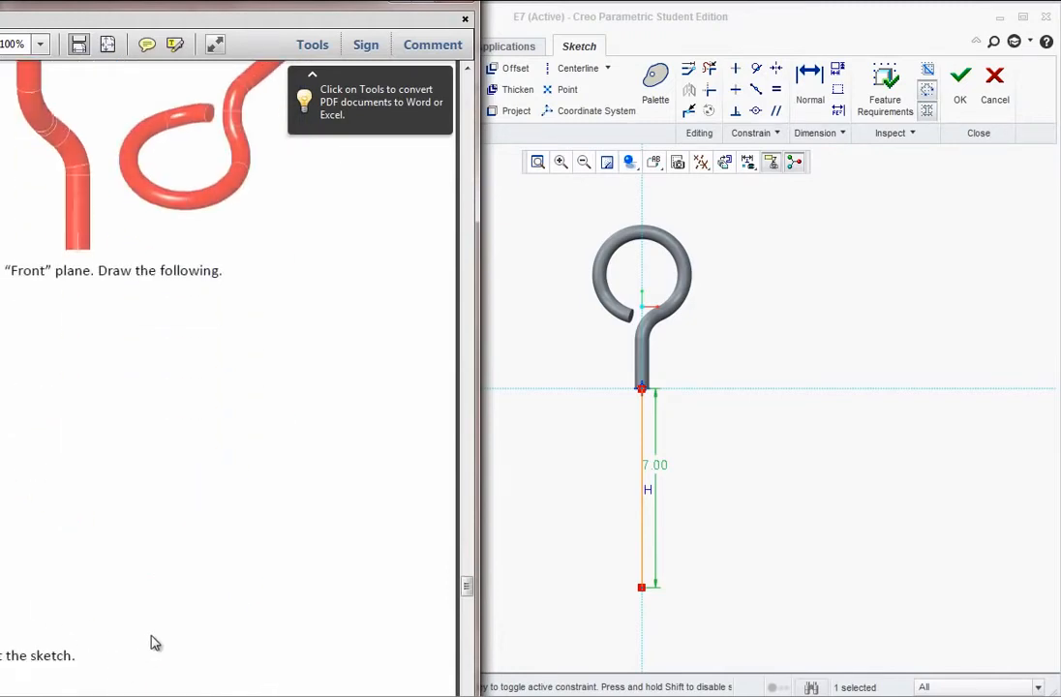
left_click_drag(145, 5, 653, 12)
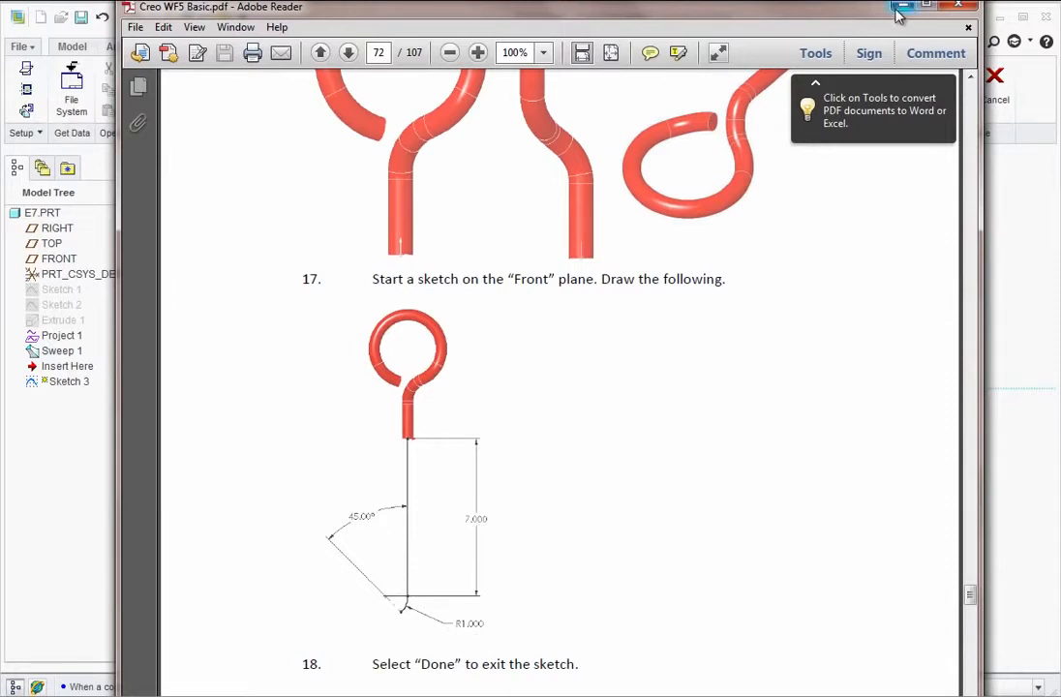
left_click_drag(738, 12, 112, 8)
left_click(484, 18)
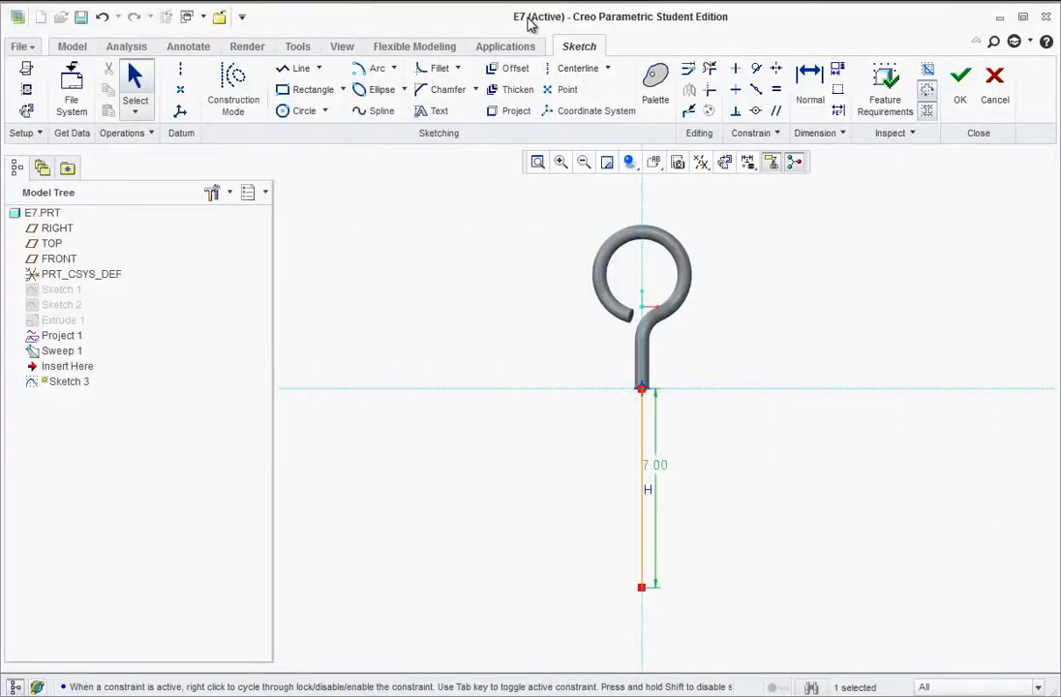
Add a 3-Point / Tangent End arc curving left from the line's lower end and set its radius to 1
left_click(393, 69)
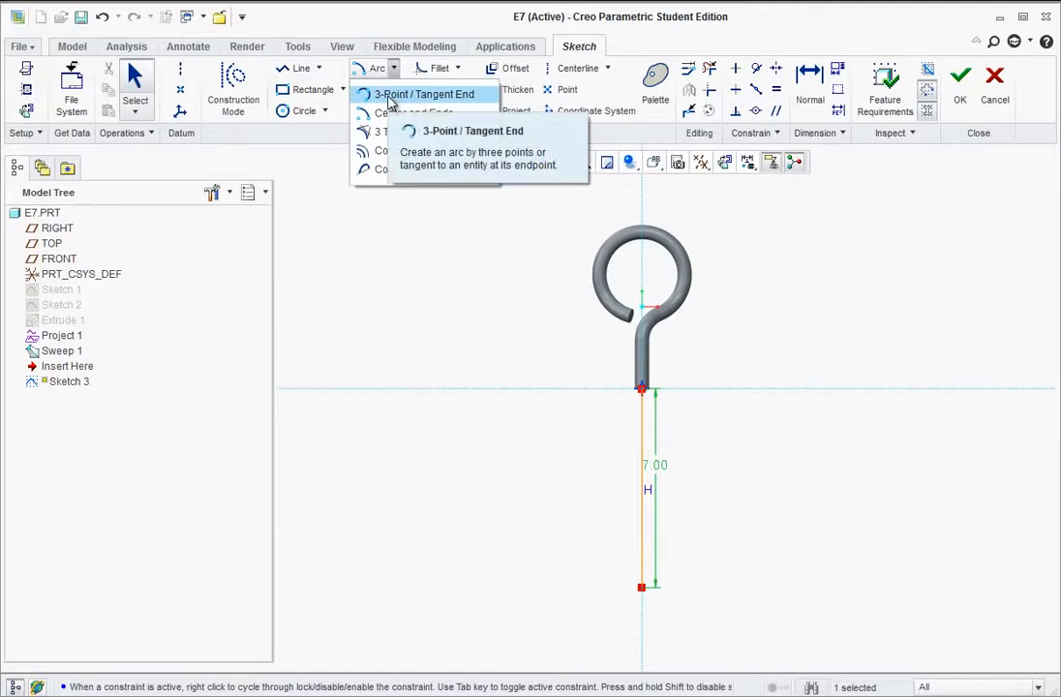
left_click(390, 95)
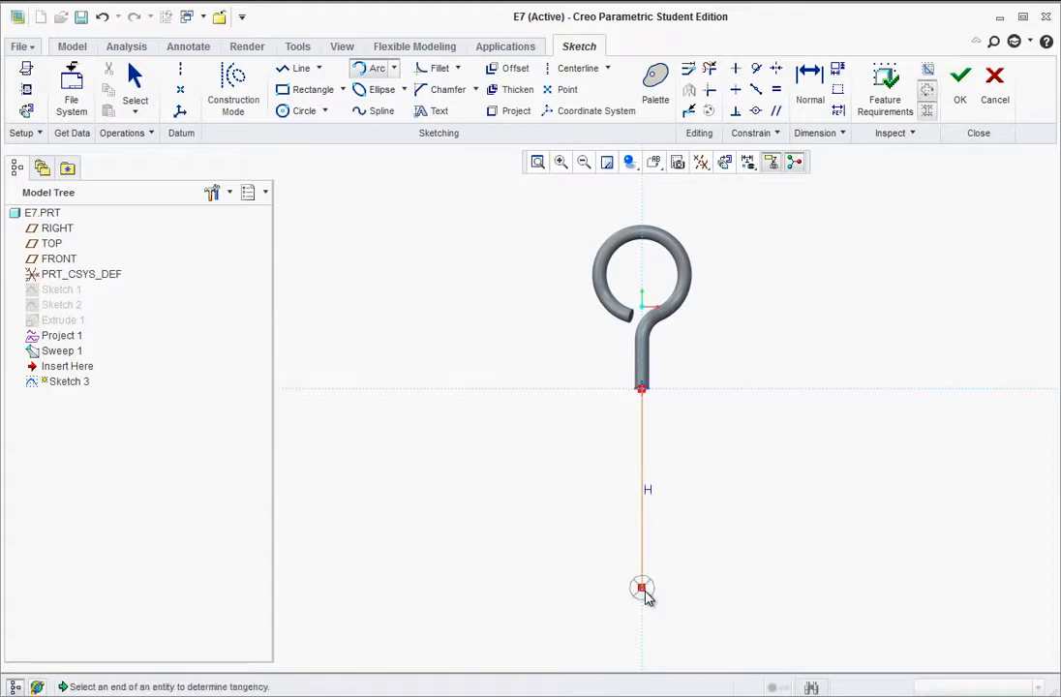
left_click(646, 600)
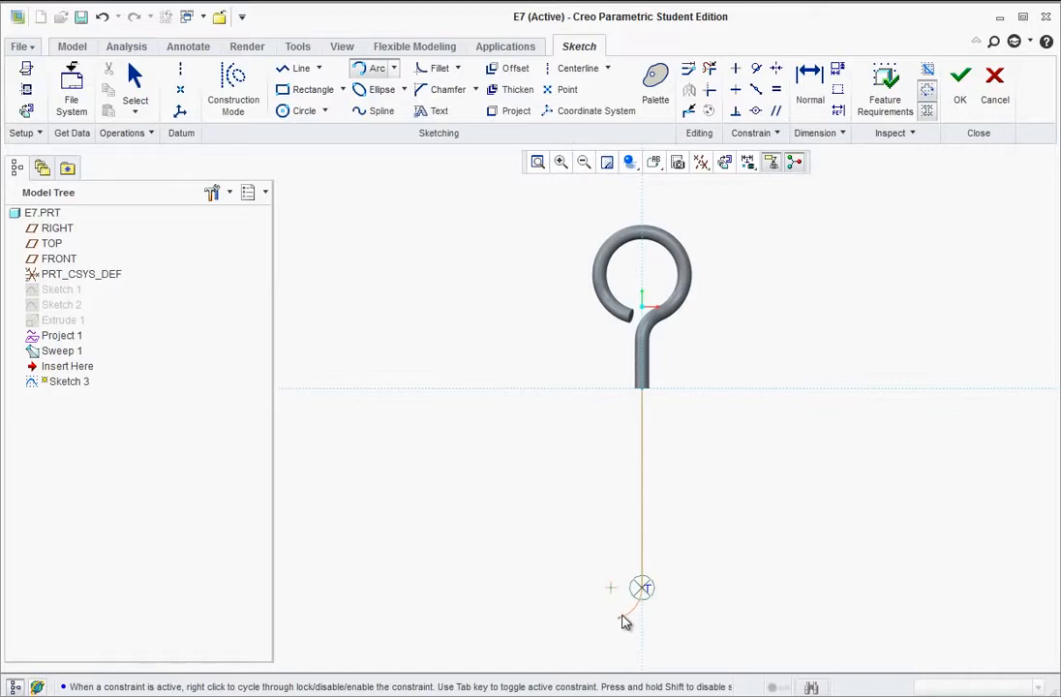
left_click(628, 611)
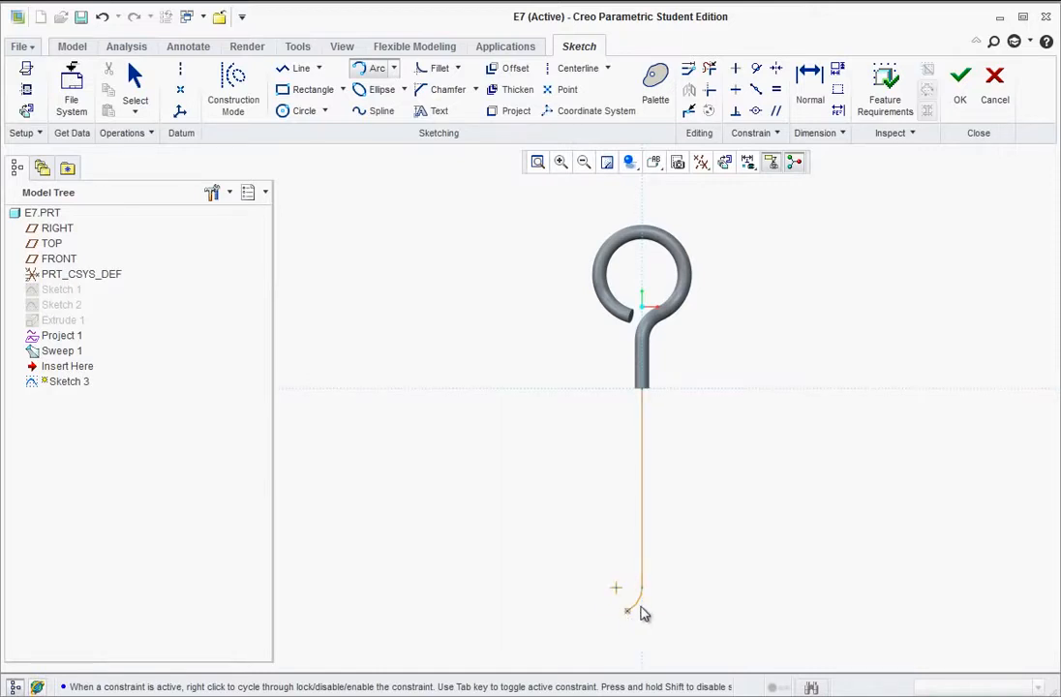
middle_click(671, 613)
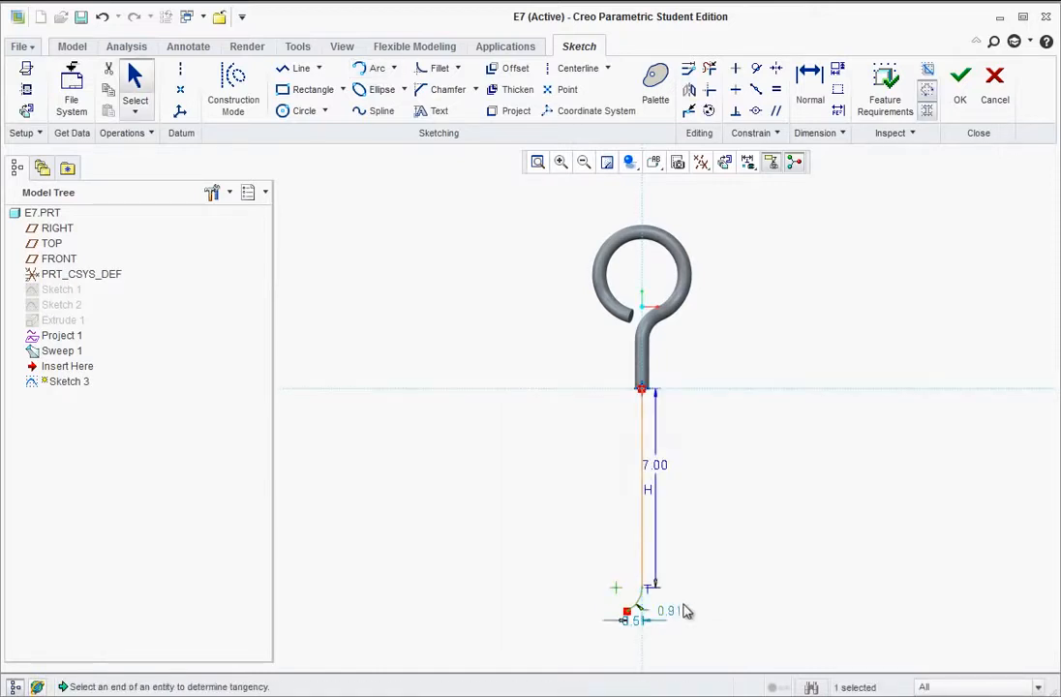
left_click_drag(670, 613, 709, 630)
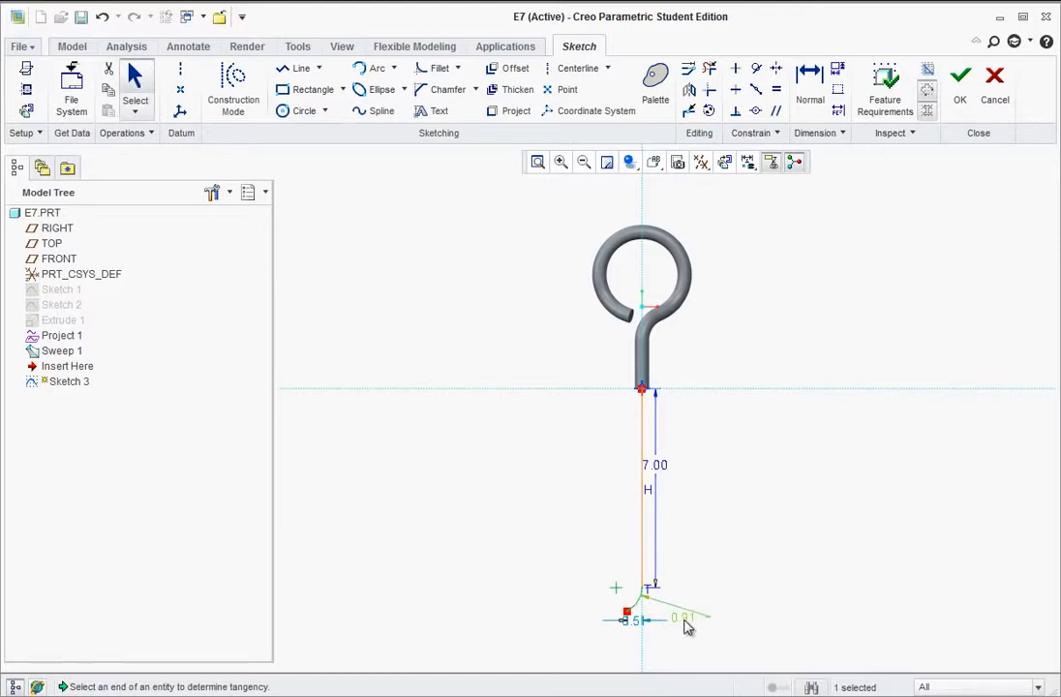
double_click(685, 624)
type("1")
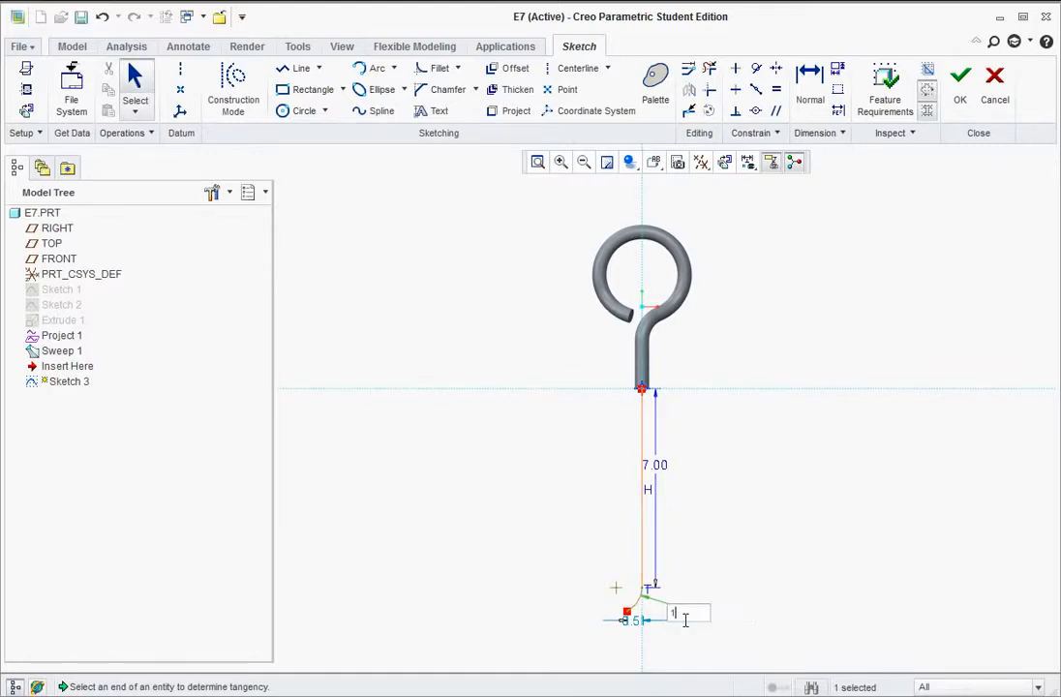
key("Return")
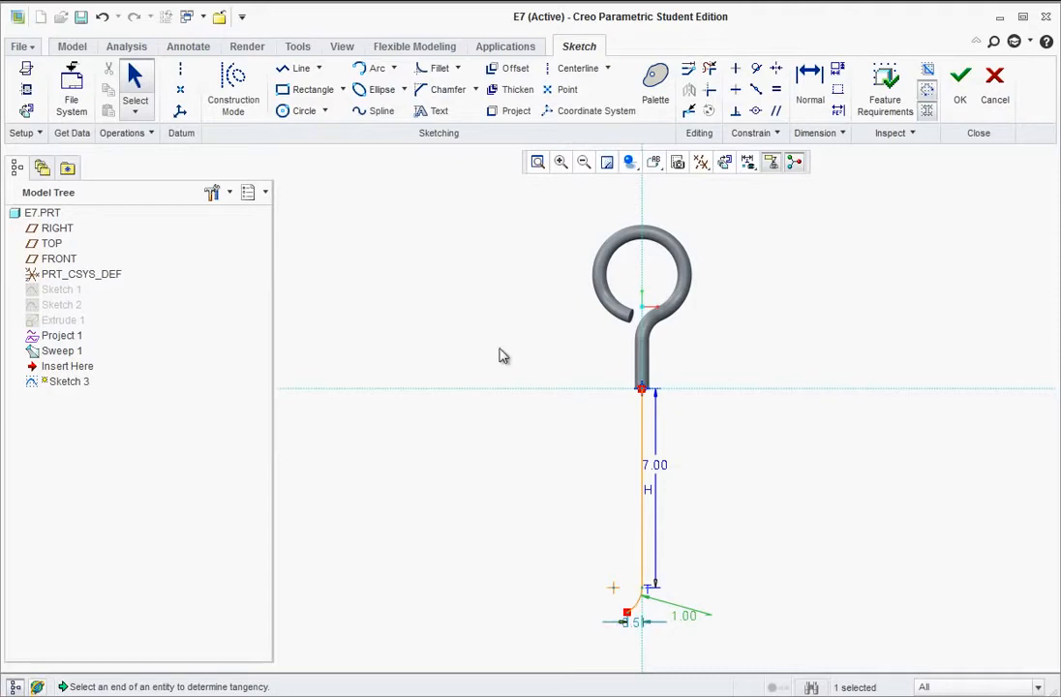
Place a datum centerline through the arc's centre and free end, set its angle to the vertical line to 45 degrees, and finish the sketch
left_click(182, 76)
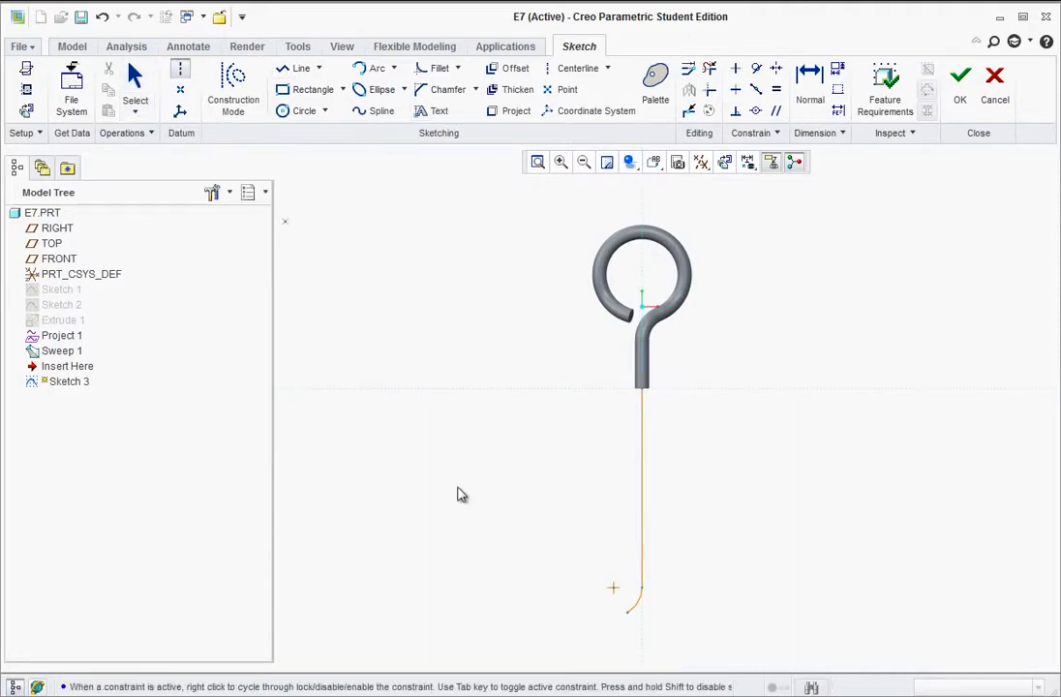
left_click(624, 605)
left_click(617, 596)
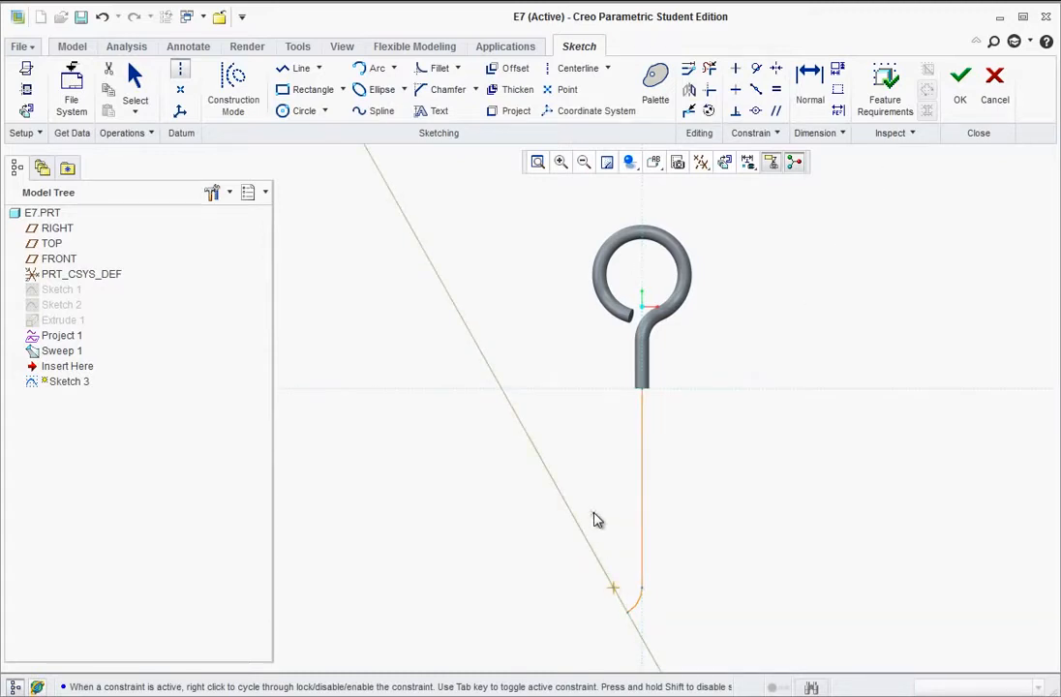
middle_click(592, 517)
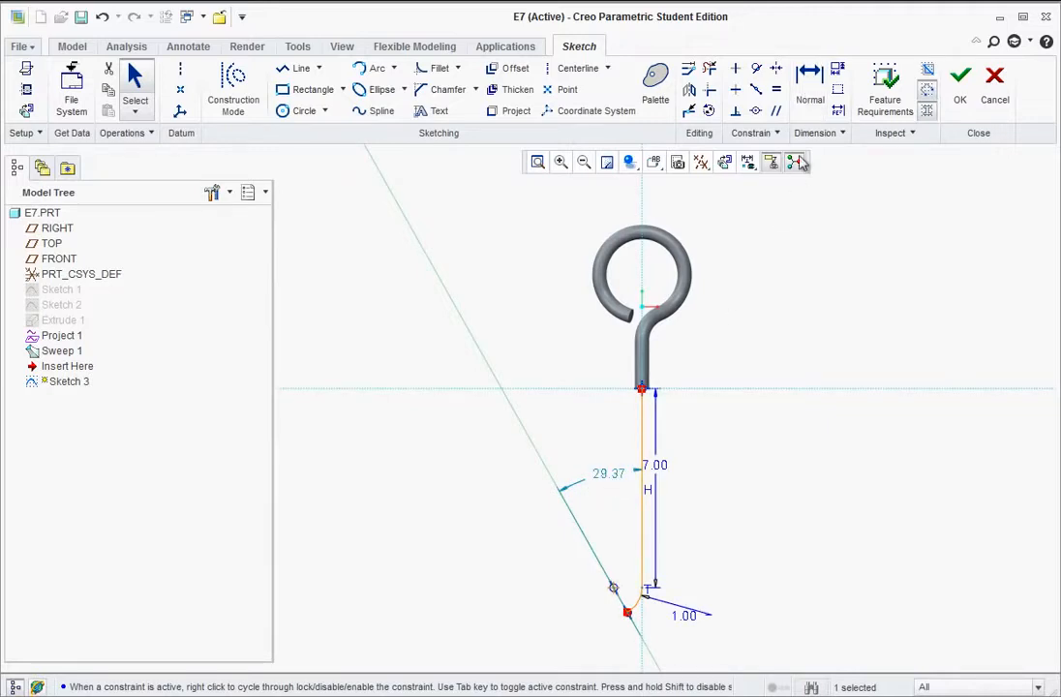
double_click(607, 477)
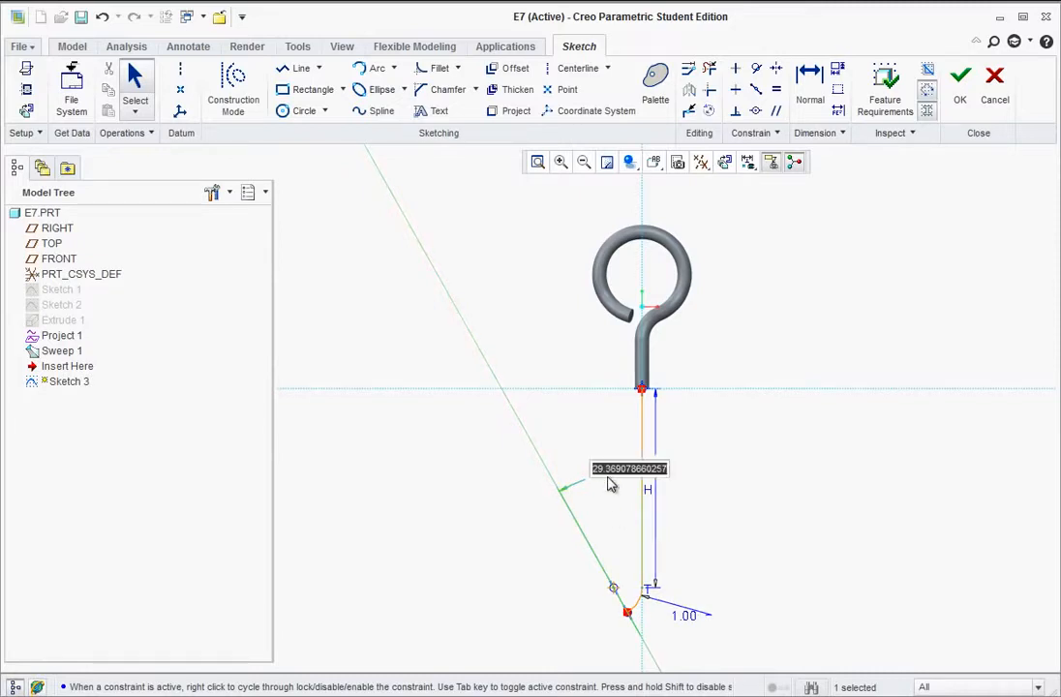
type("45")
key("Return")
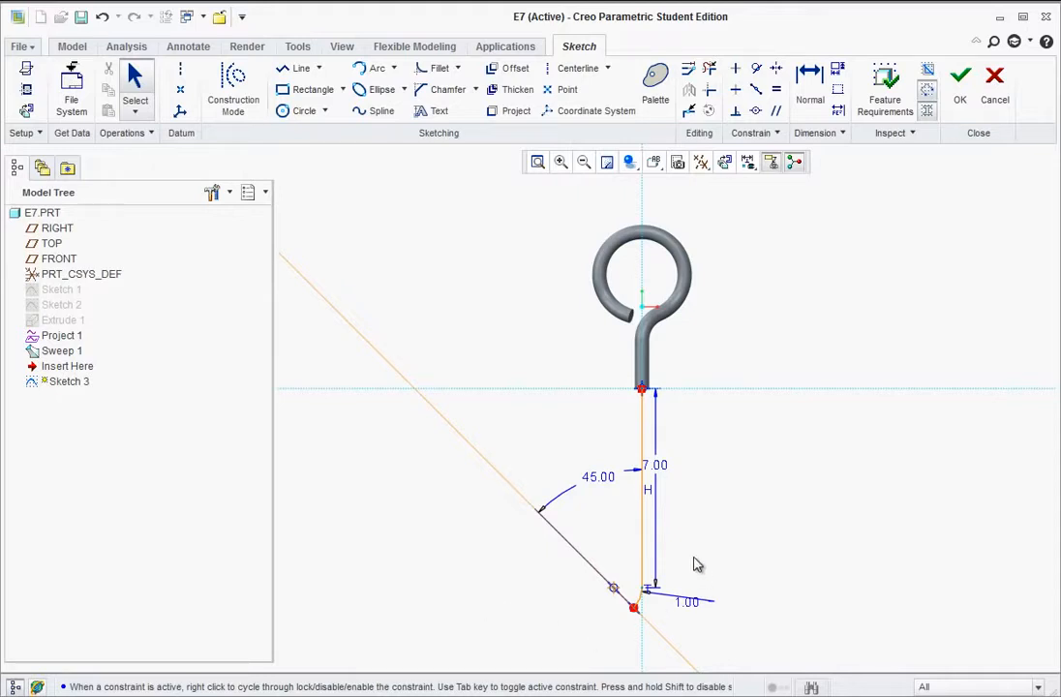
left_click(960, 82)
Start a Sweep along the line-and-arc sketch and flip its start point to the hook's end of the trajectory
middle_click_drag(639, 474, 684, 404)
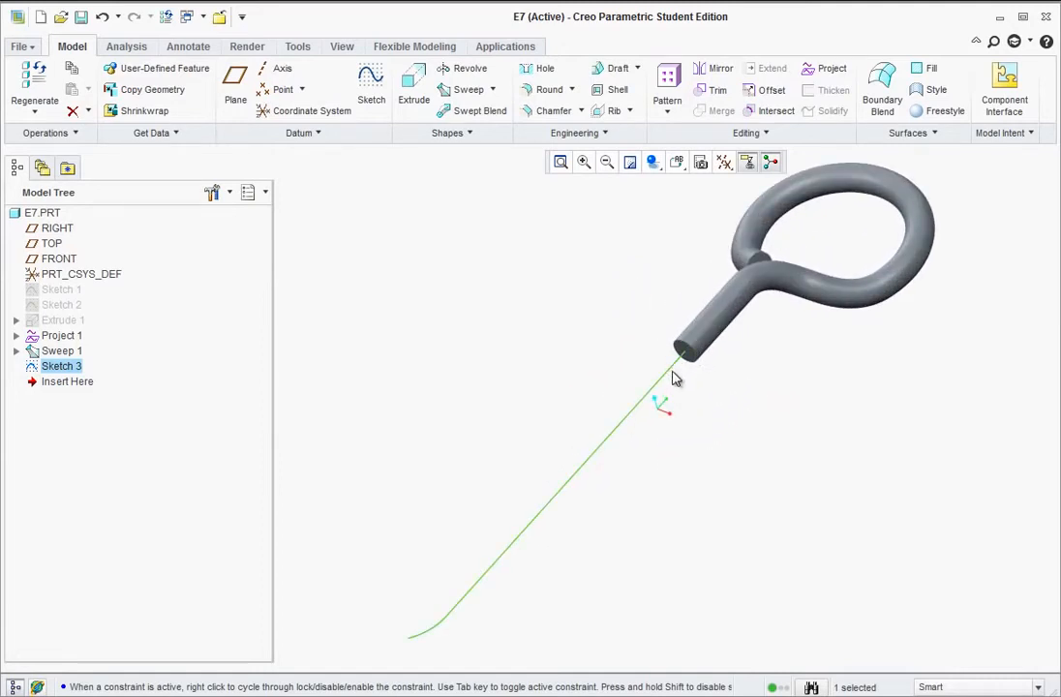
left_click(676, 377)
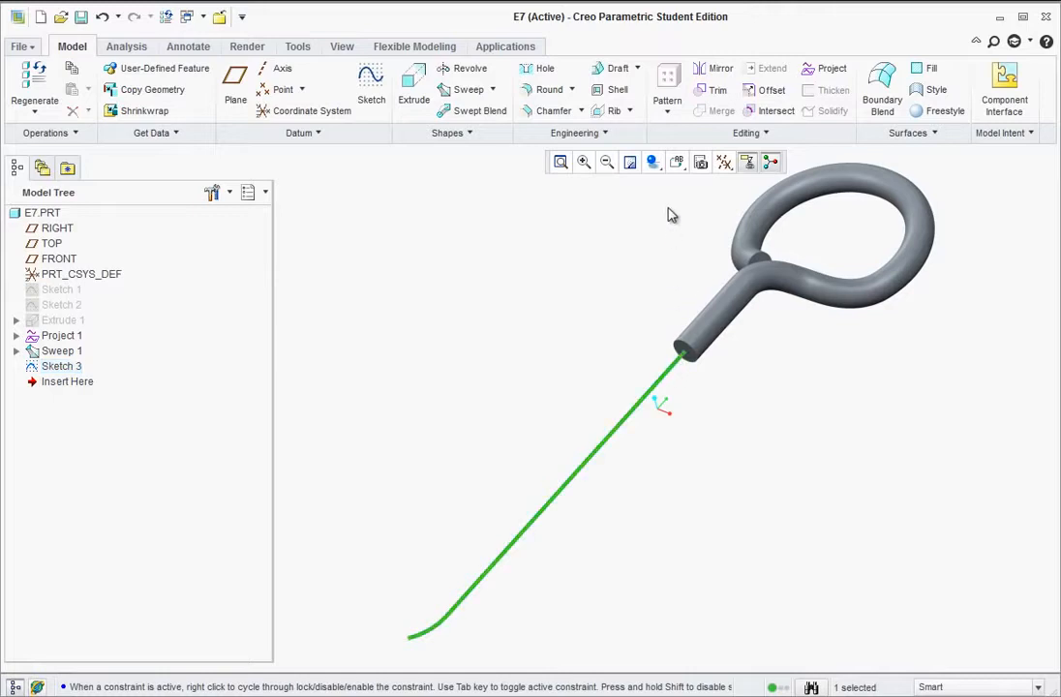
left_click(466, 89)
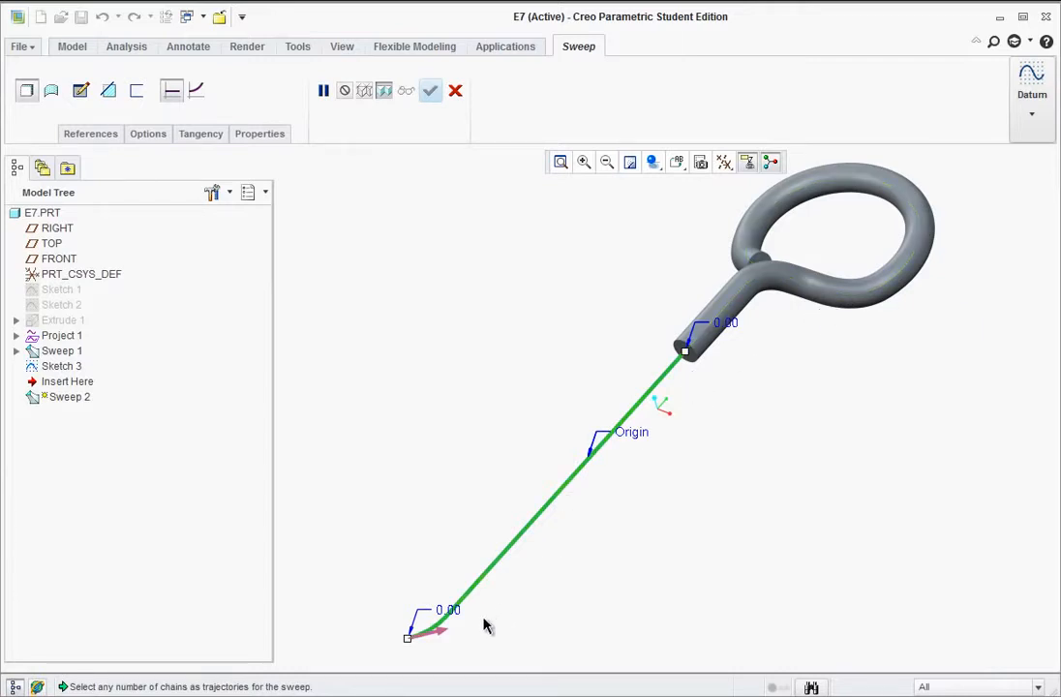
left_click(442, 634)
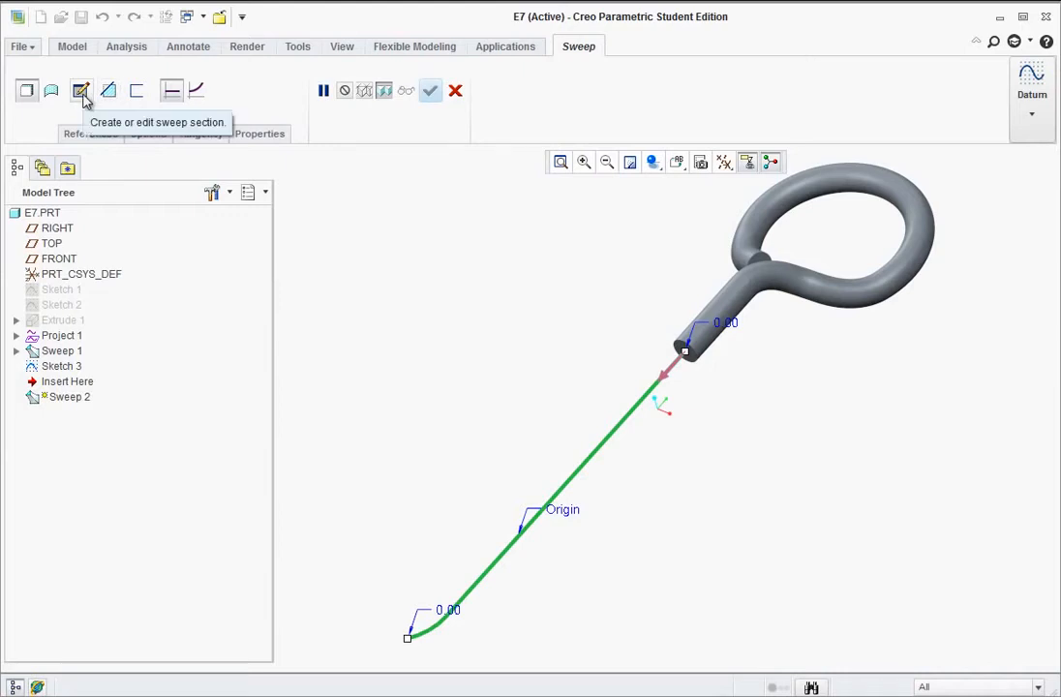
Project both halves of the hook's circular end edge as the sweep section and complete the sweep
left_click(83, 94)
scroll(686, 312, "up", 3)
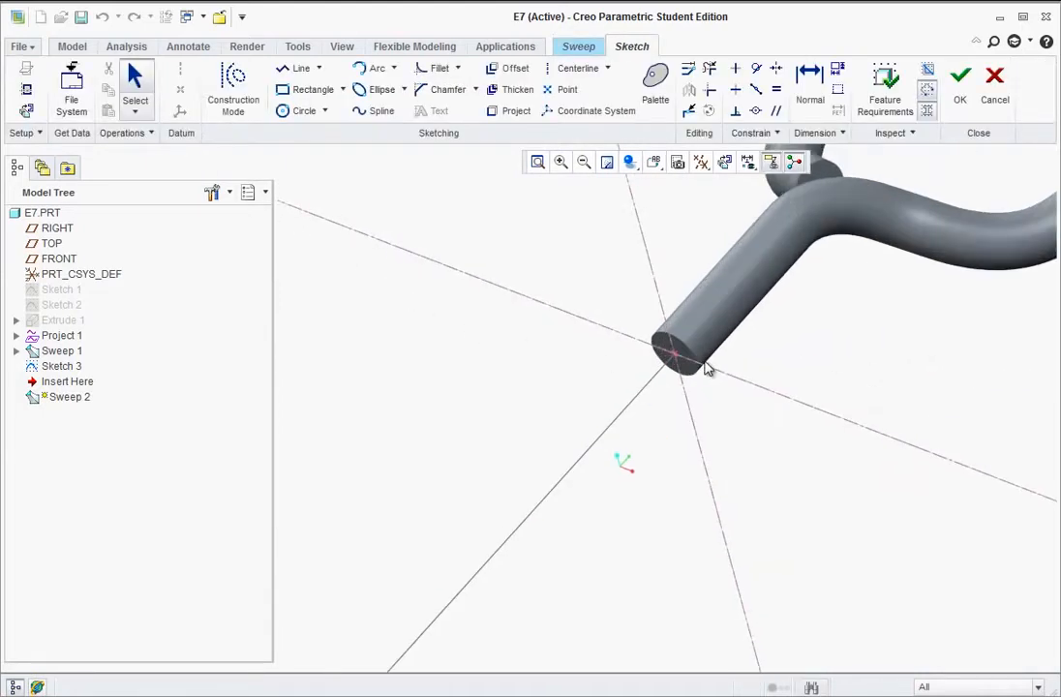
scroll(689, 338, "up", 4)
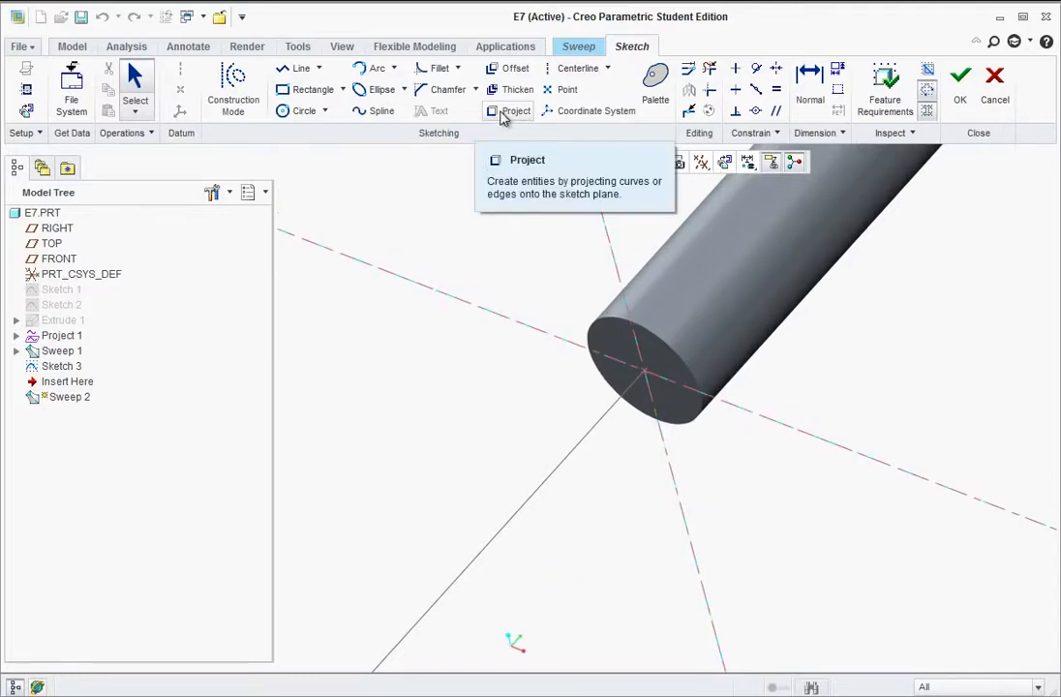
left_click(506, 112)
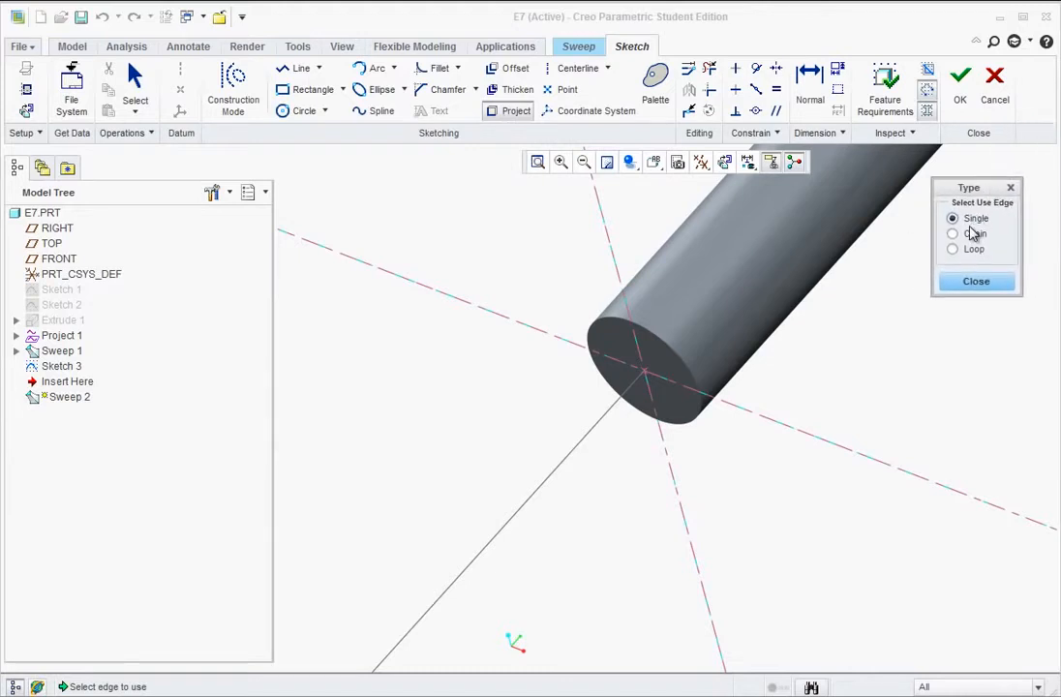
left_click(694, 419)
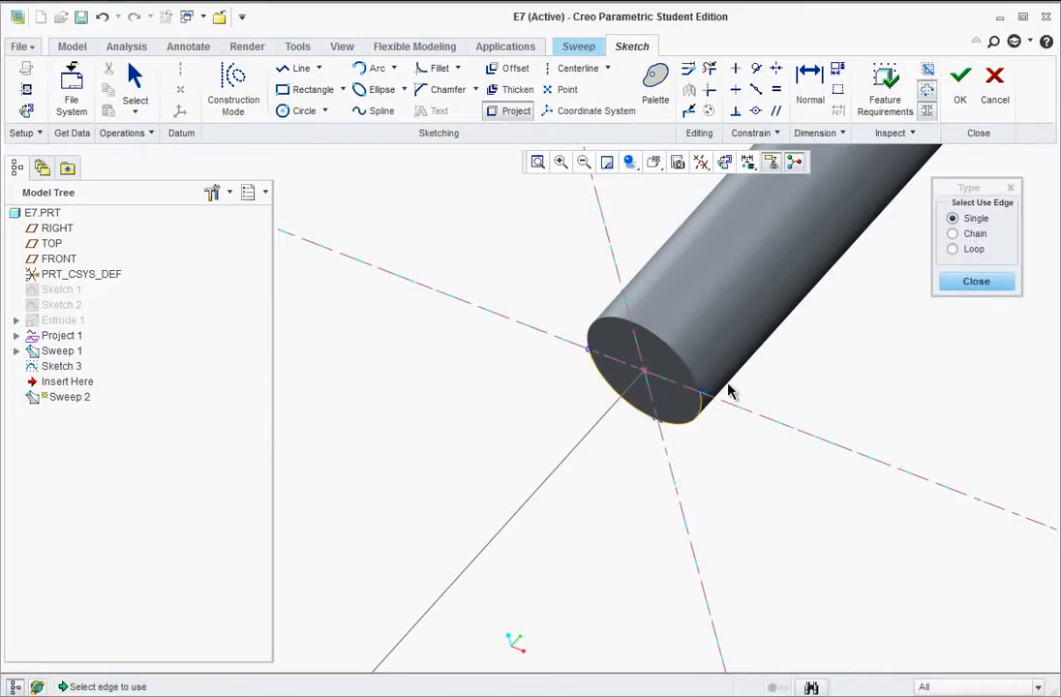
left_click(679, 358)
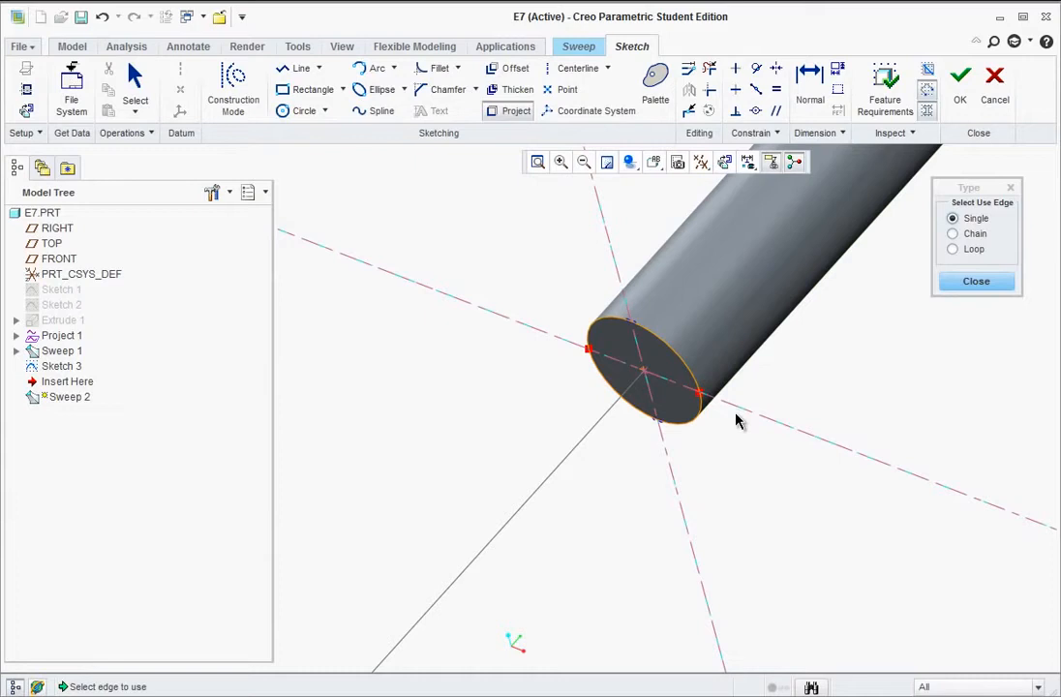
left_click(962, 85)
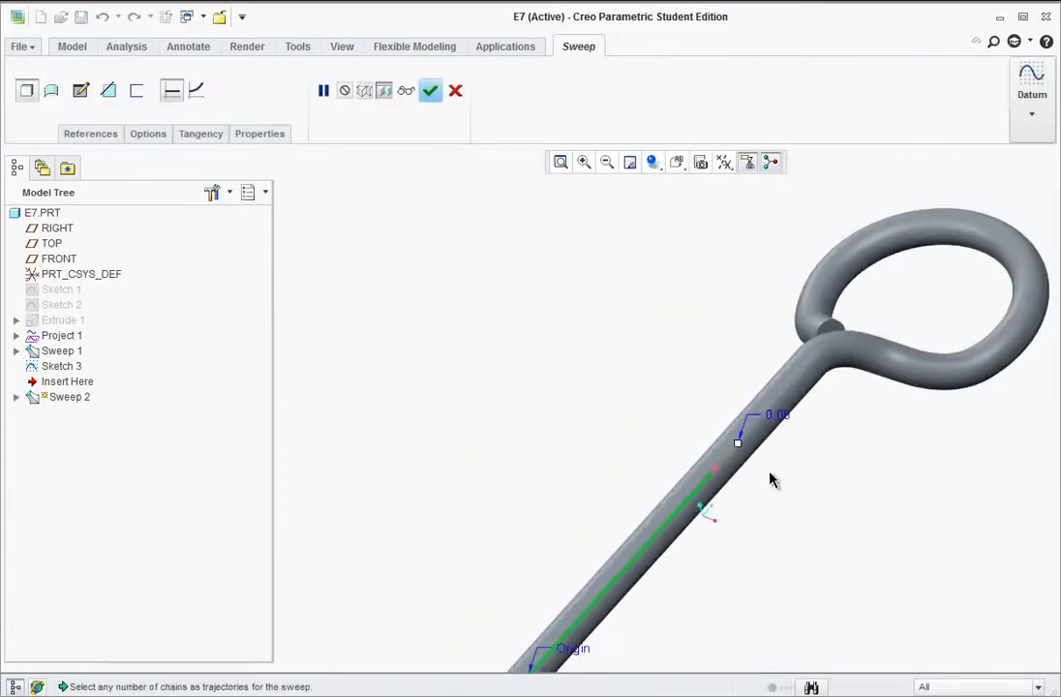
scroll(660, 395, "up", 3)
scroll(649, 466, "down", 2)
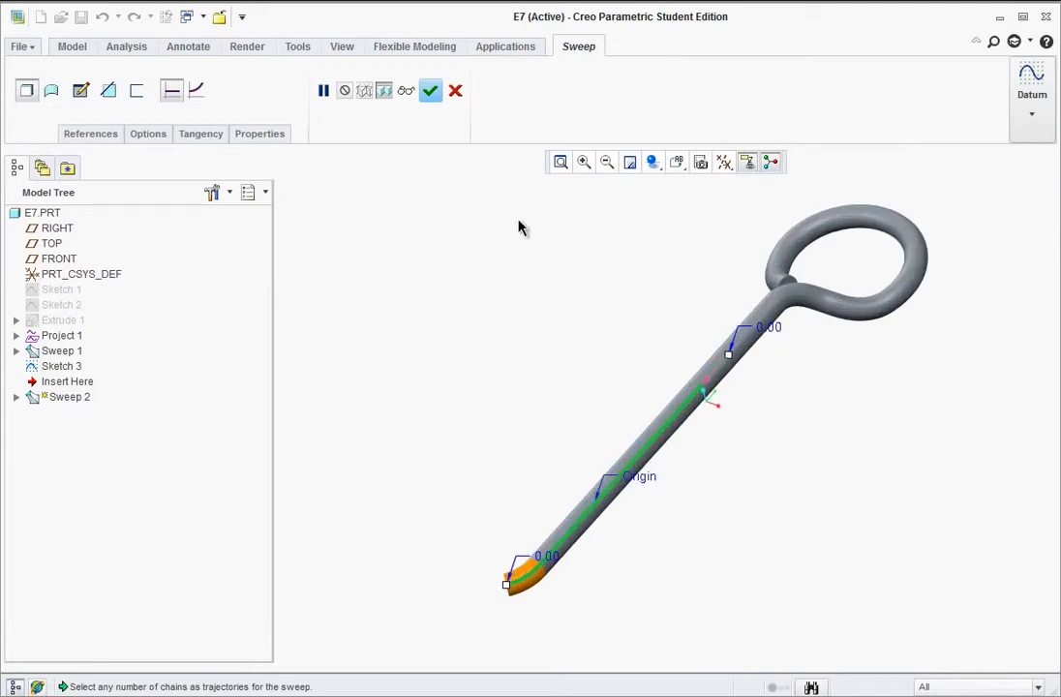
left_click(431, 91)
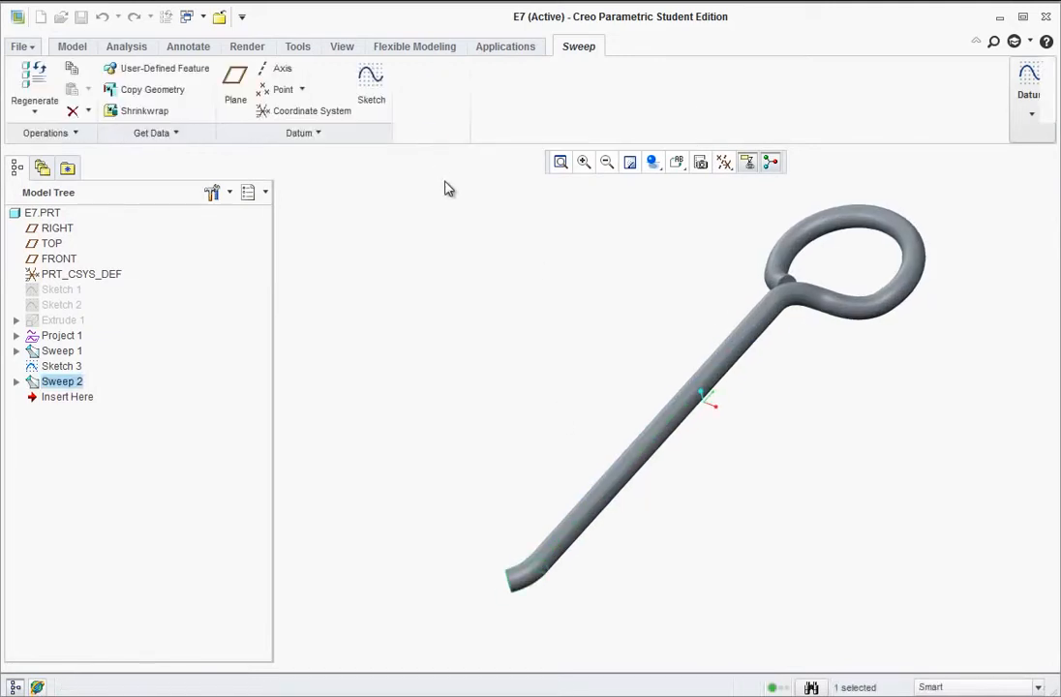
Mirror Sweep 1 and Sweep 2 about the flat end face of the bent shank
middle_click_drag(601, 427, 752, 458)
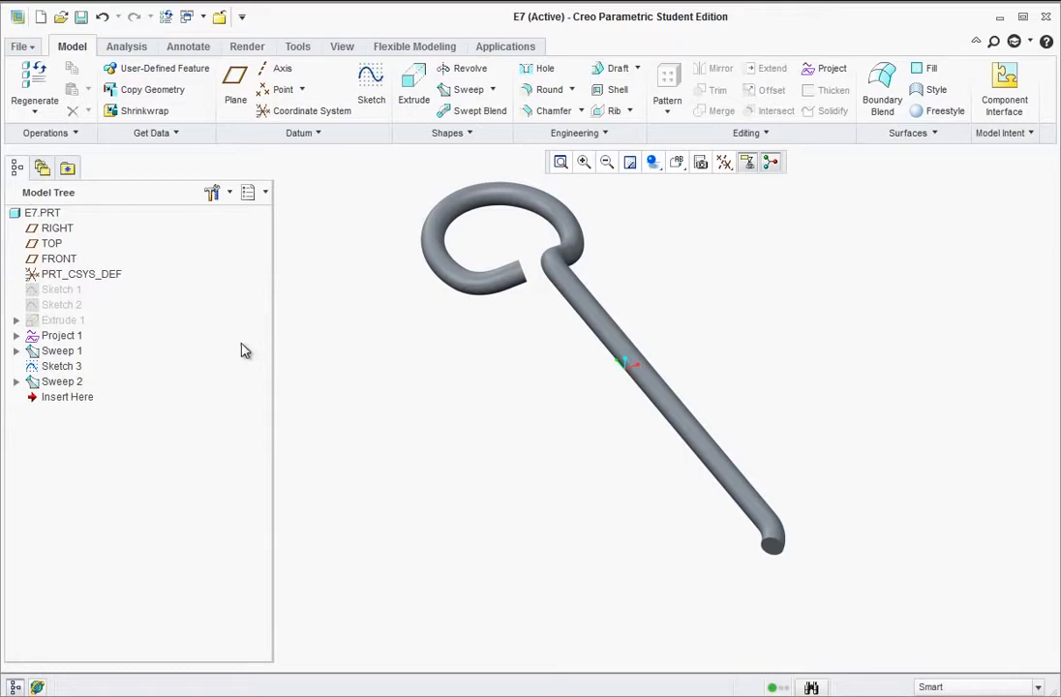
left_click(58, 352)
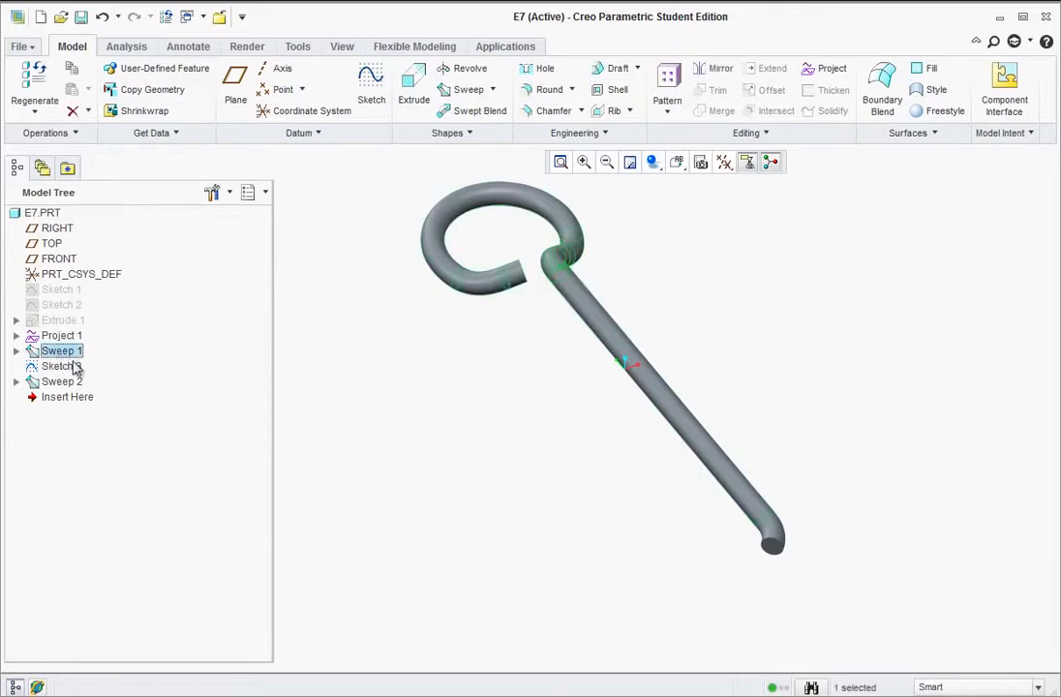
left_click(68, 383, "ctrl")
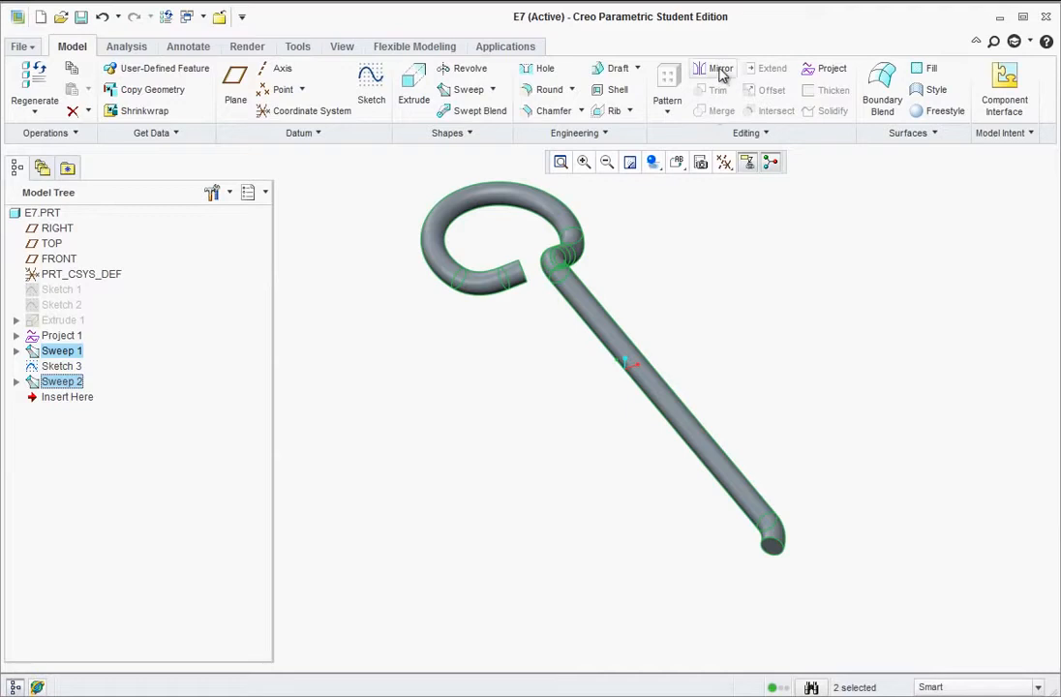
left_click(721, 74)
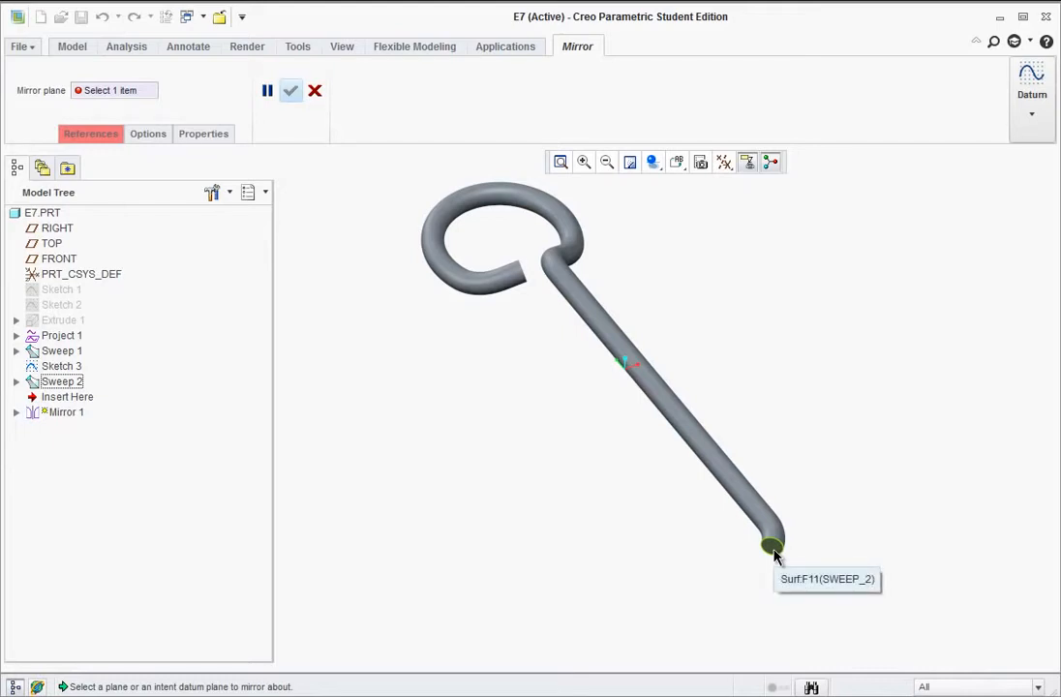
left_click(774, 554)
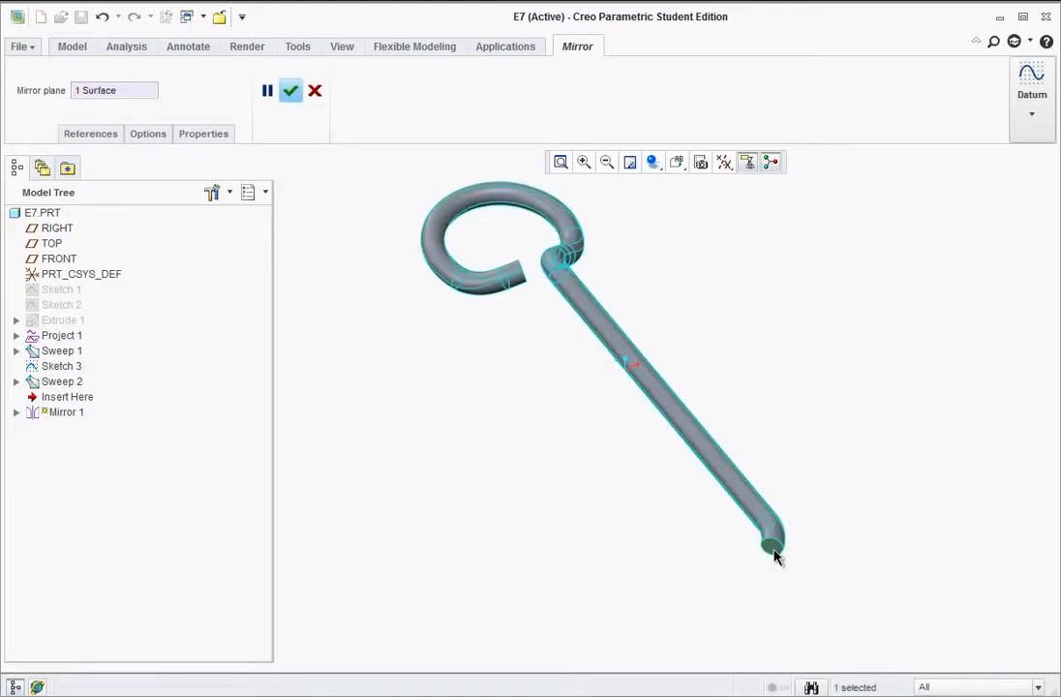
left_click(292, 93)
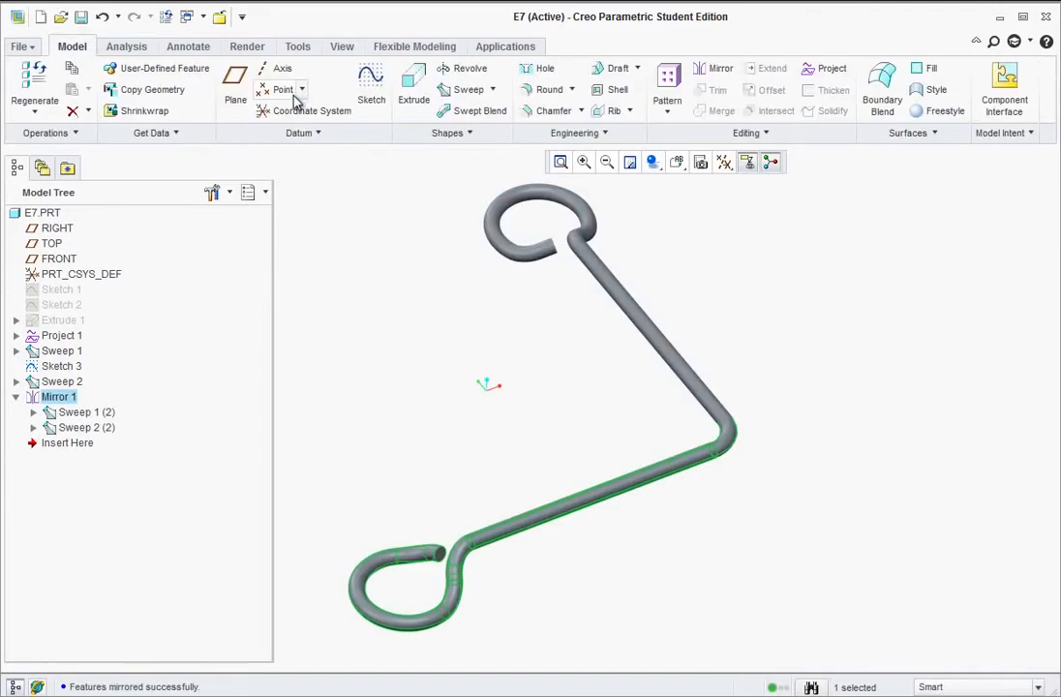
Switch to the exercise PDF in Adobe Reader and check the mirror instruction and the hints for completing the model under instruction 23
middle_click_drag(549, 448, 620, 433)
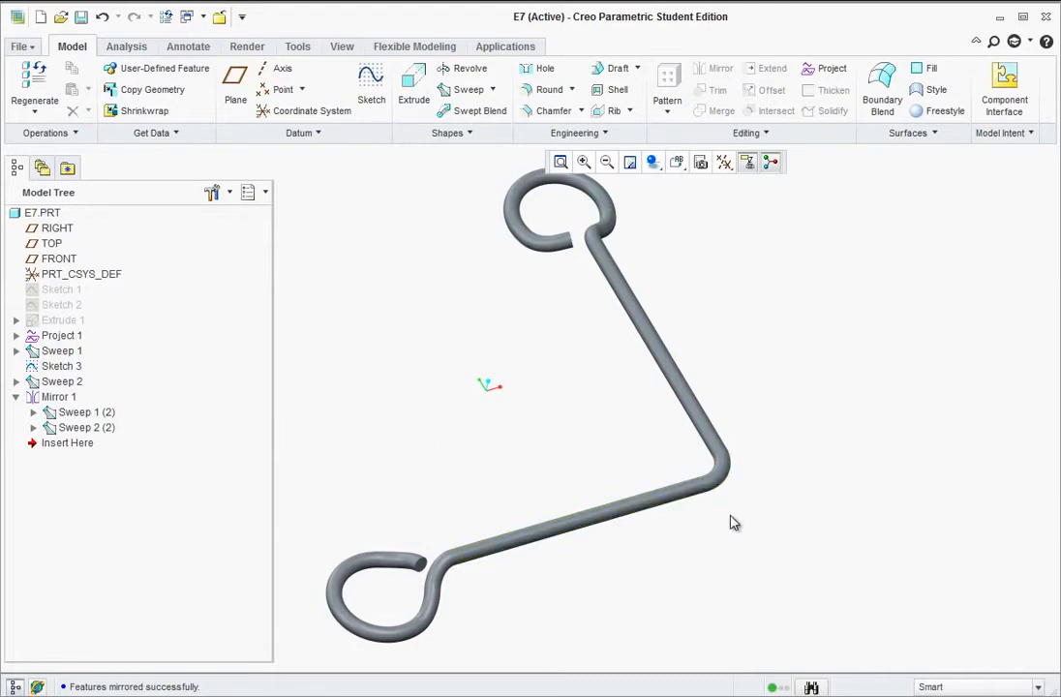
middle_click_drag(753, 487, 720, 516)
key("alt+Tab")
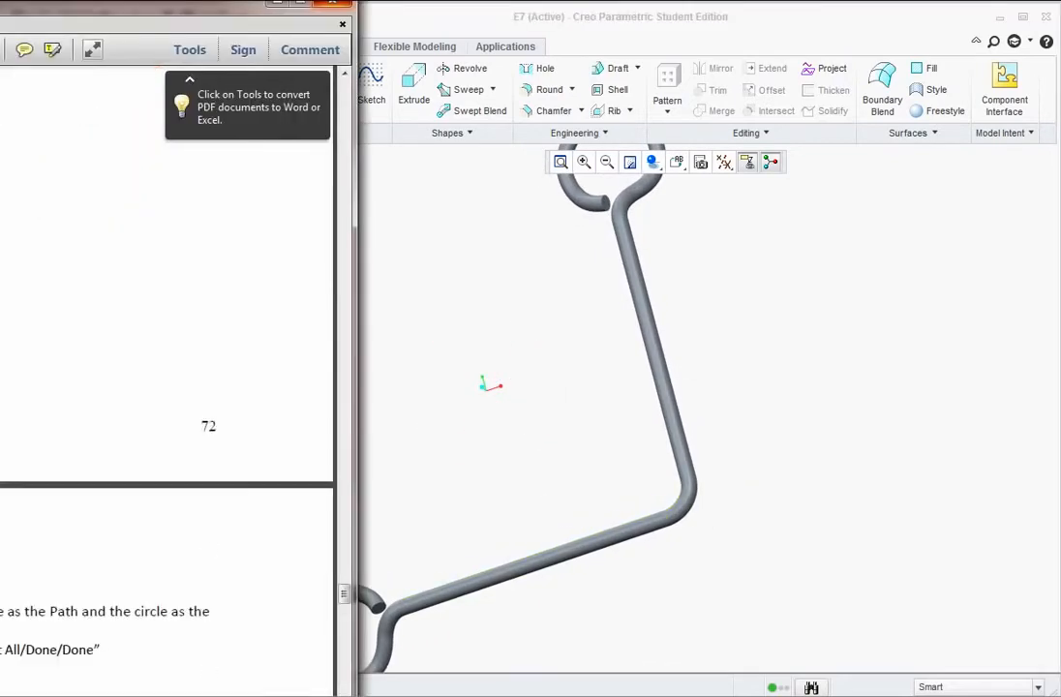
left_click_drag(110, 3, 689, 0)
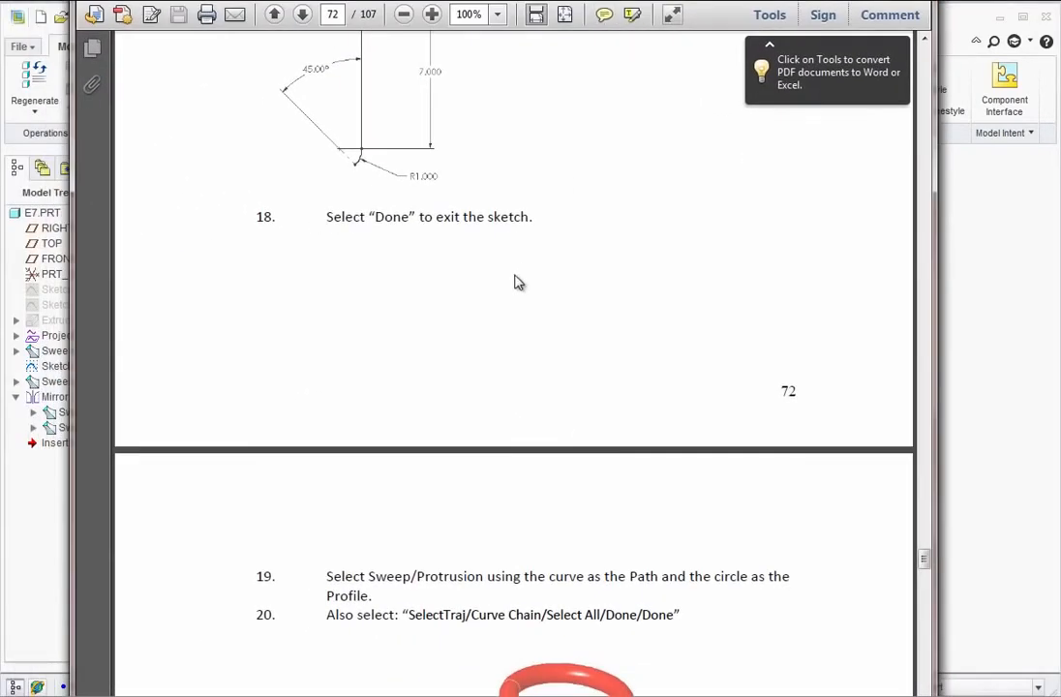
scroll(518, 279, "down", 4)
scroll(502, 342, "down", 15)
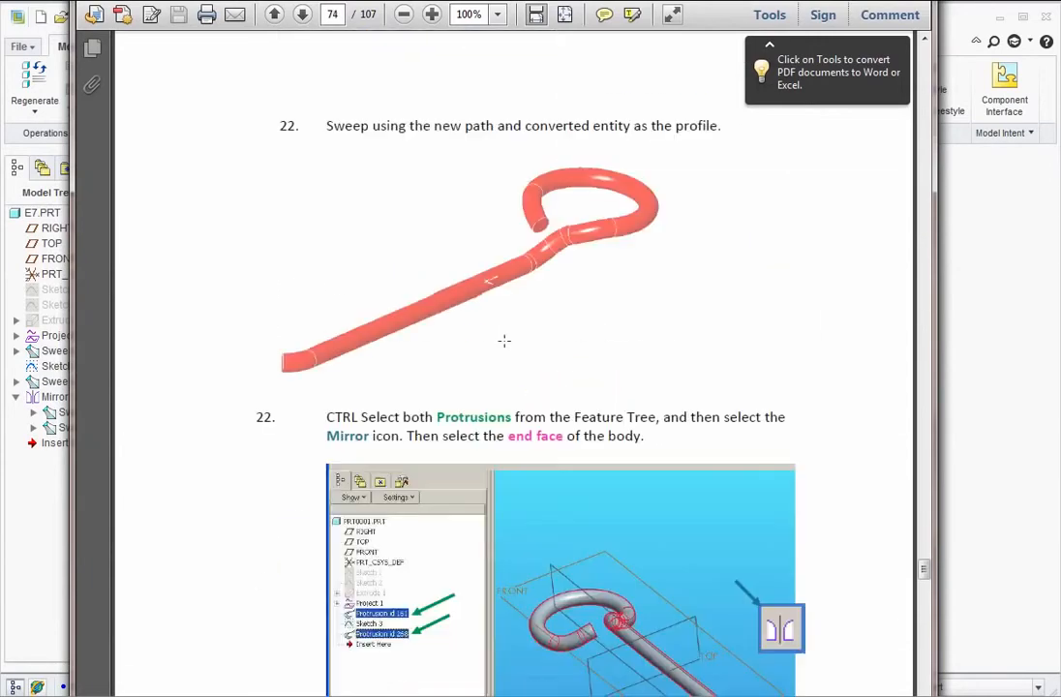
scroll(499, 341, "down", 12)
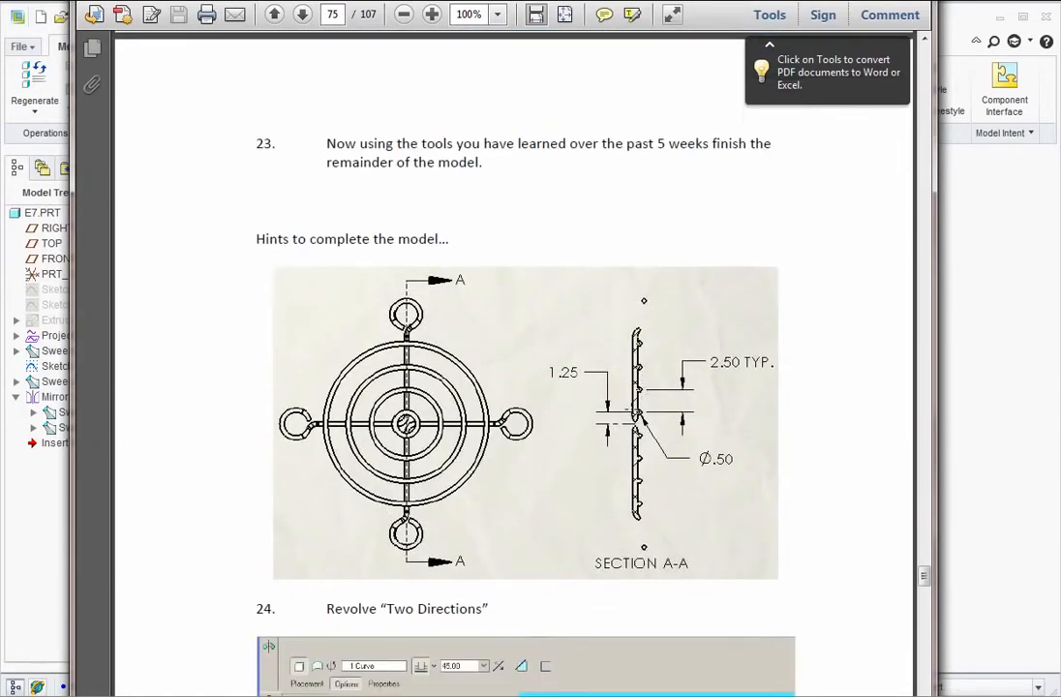
Return to Creo and start a sketch on the RIGHT plane, using the RIGHT view orientation and Wireframe display
left_click(970, 355)
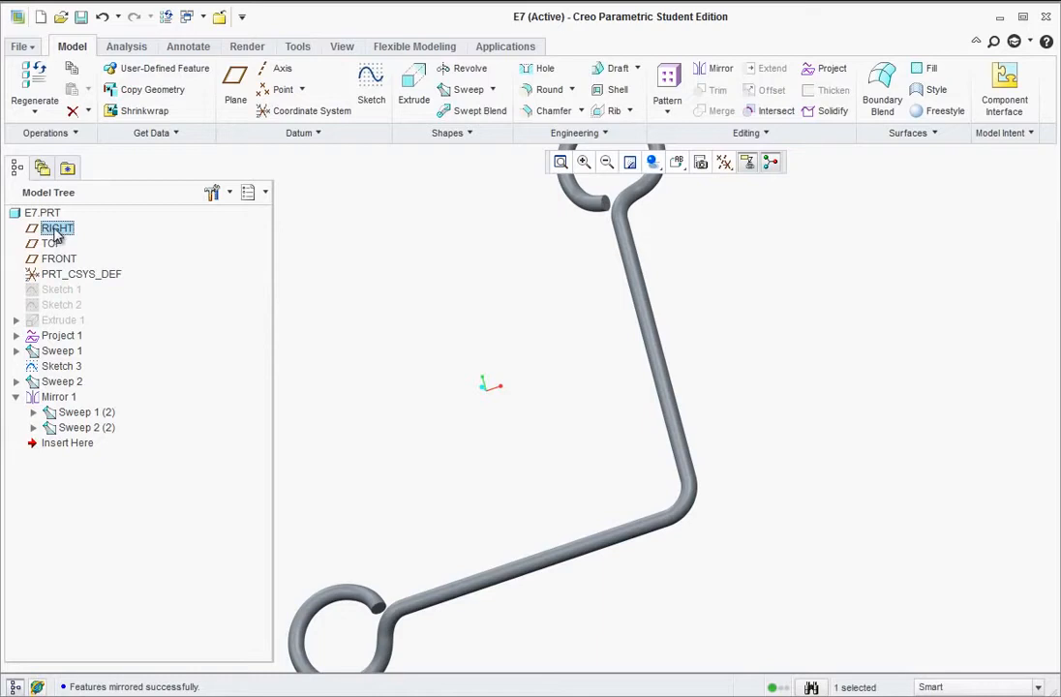
left_click(369, 82)
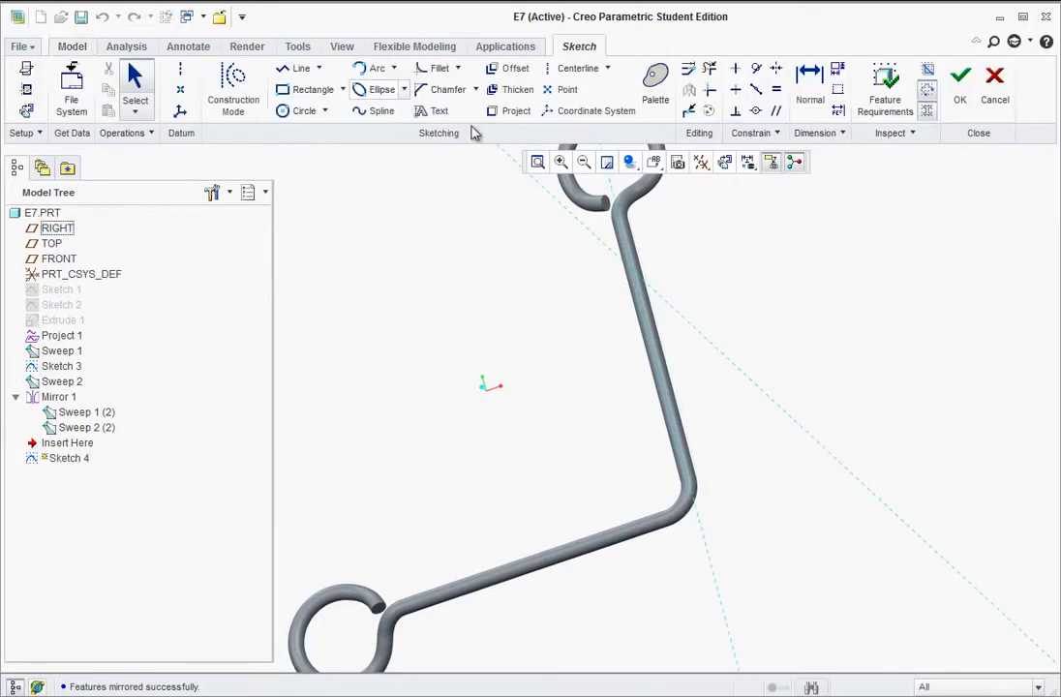
left_click(653, 161)
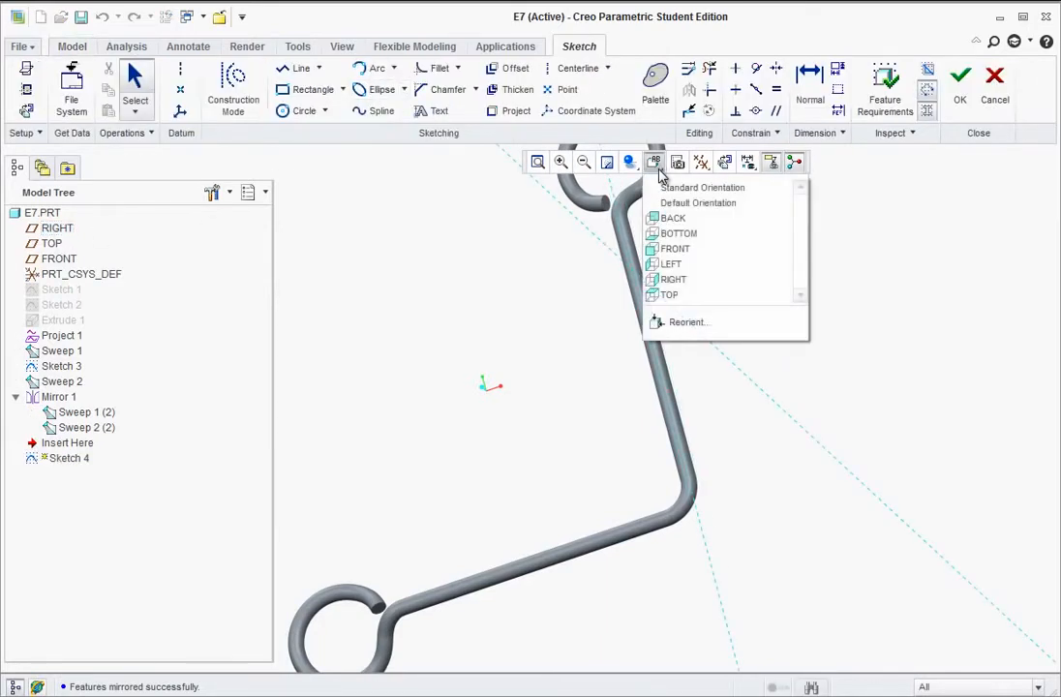
left_click(659, 281)
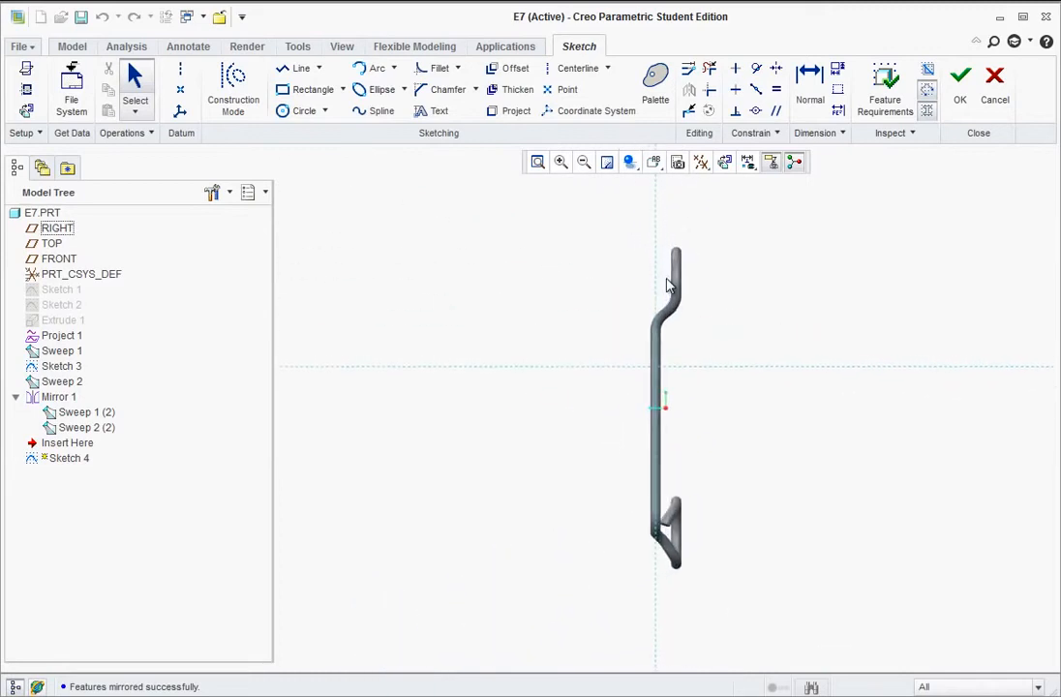
scroll(641, 524, "up", 1)
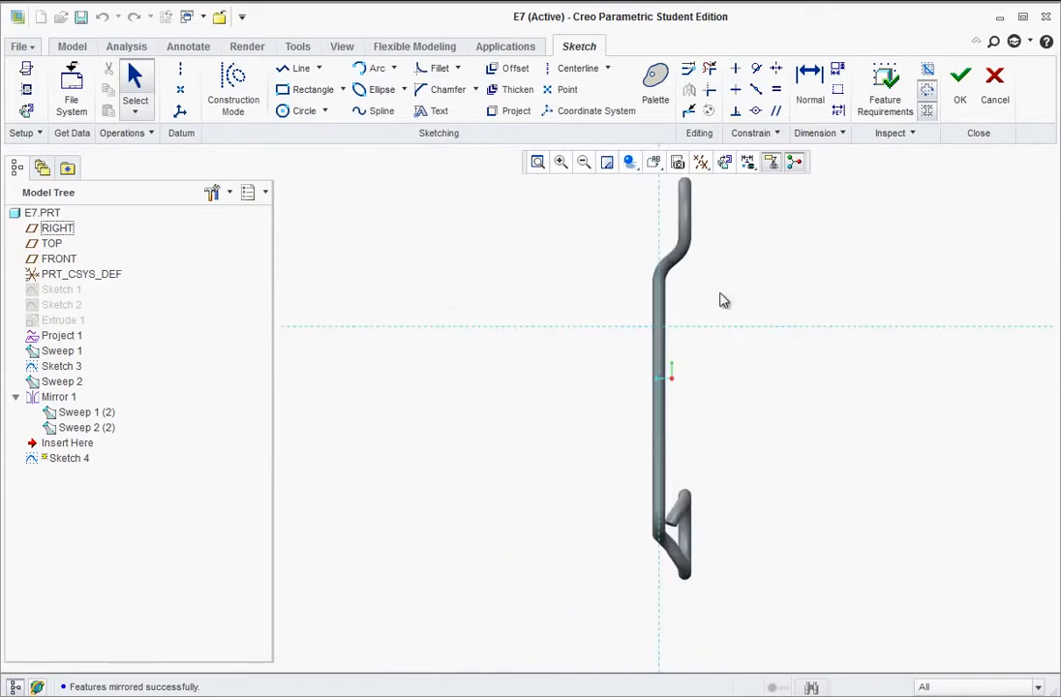
left_click(631, 164)
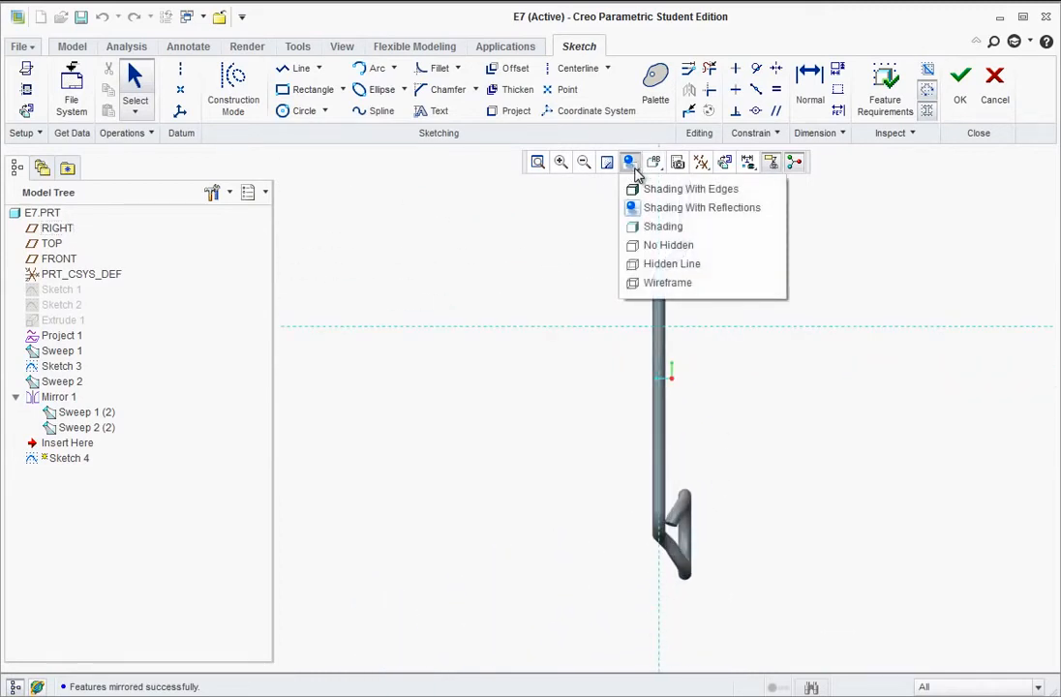
left_click(635, 284)
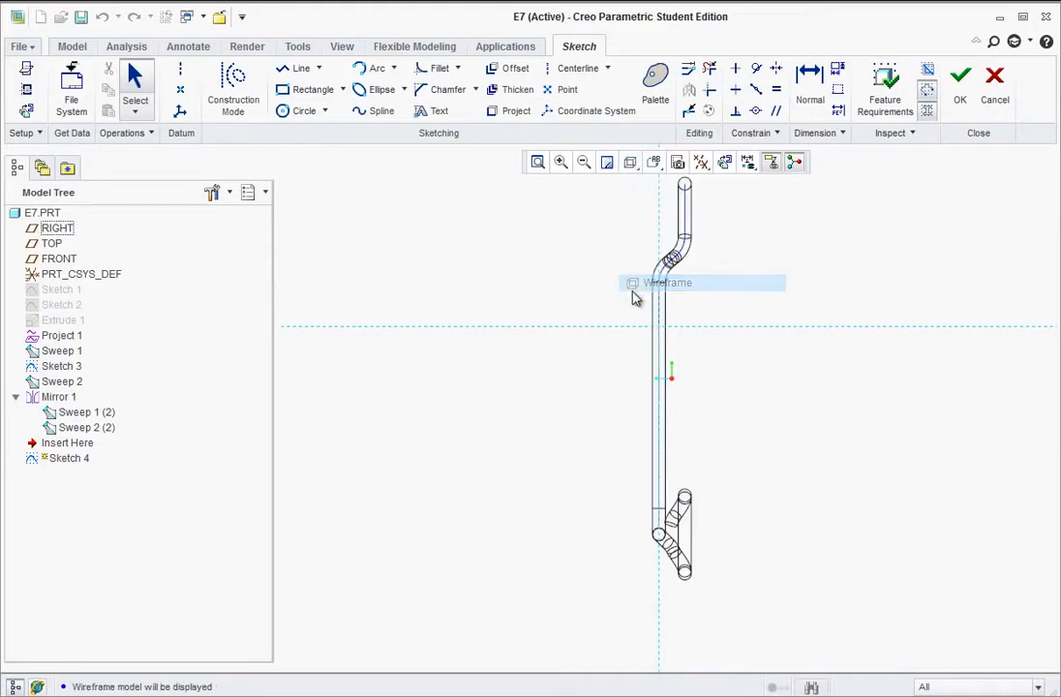
Project the left half of the circular edge at the bend into the sketch
scroll(660, 545, "up", 8)
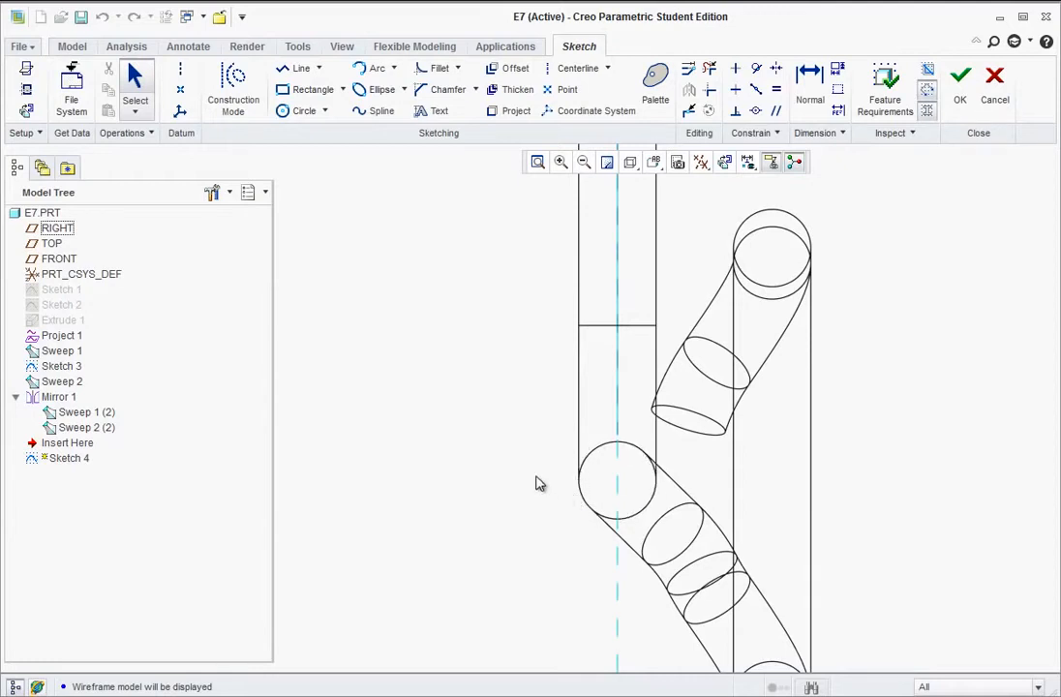
left_click(498, 114)
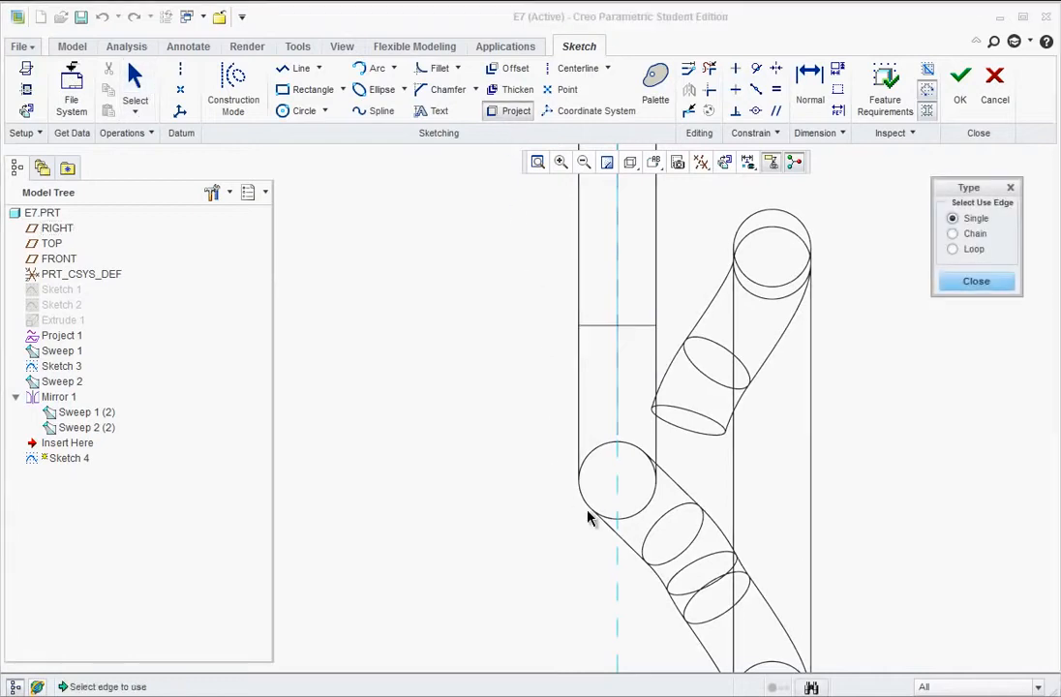
left_click(541, 519)
middle_click(502, 500)
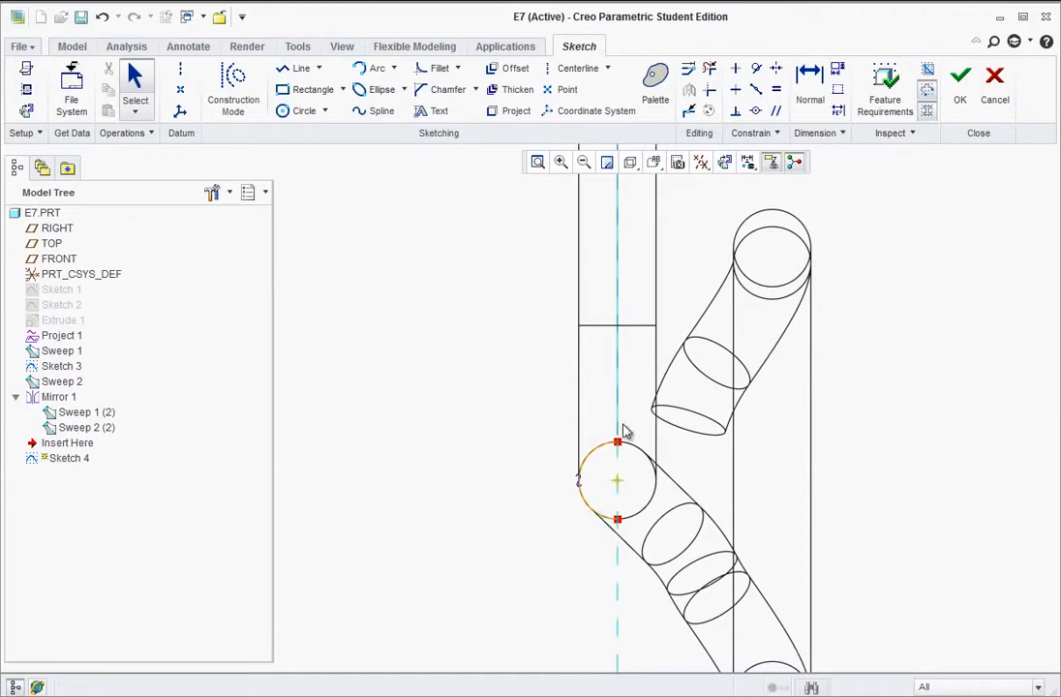
Add a horizontal centerline through the centre of the projected arc at the bend
left_click(178, 68)
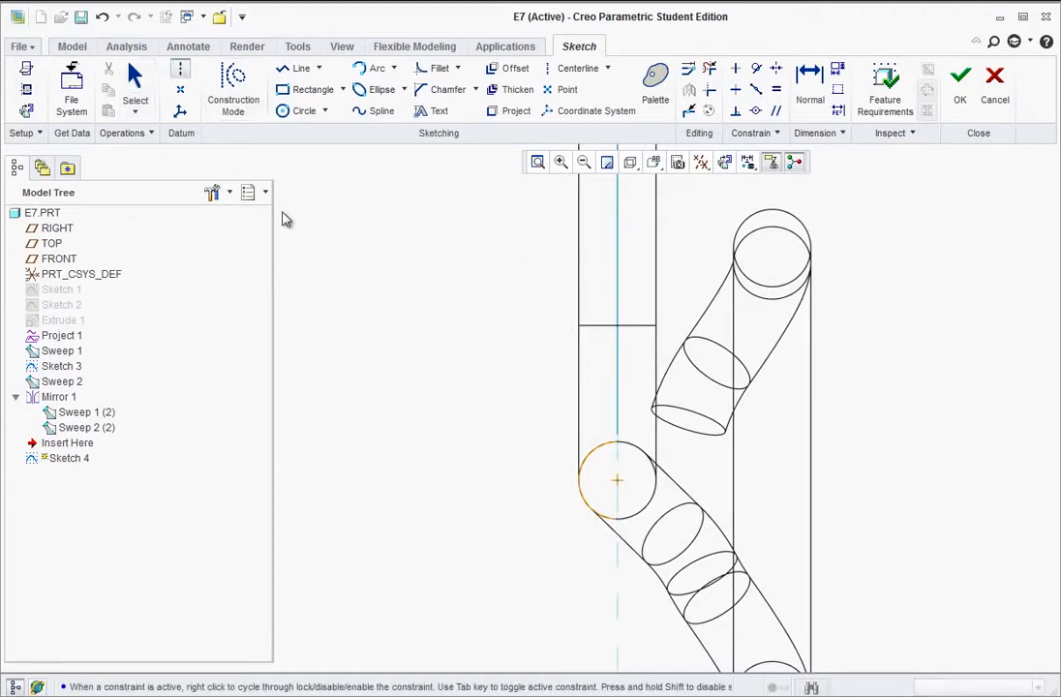
left_click(618, 481)
left_click(621, 490)
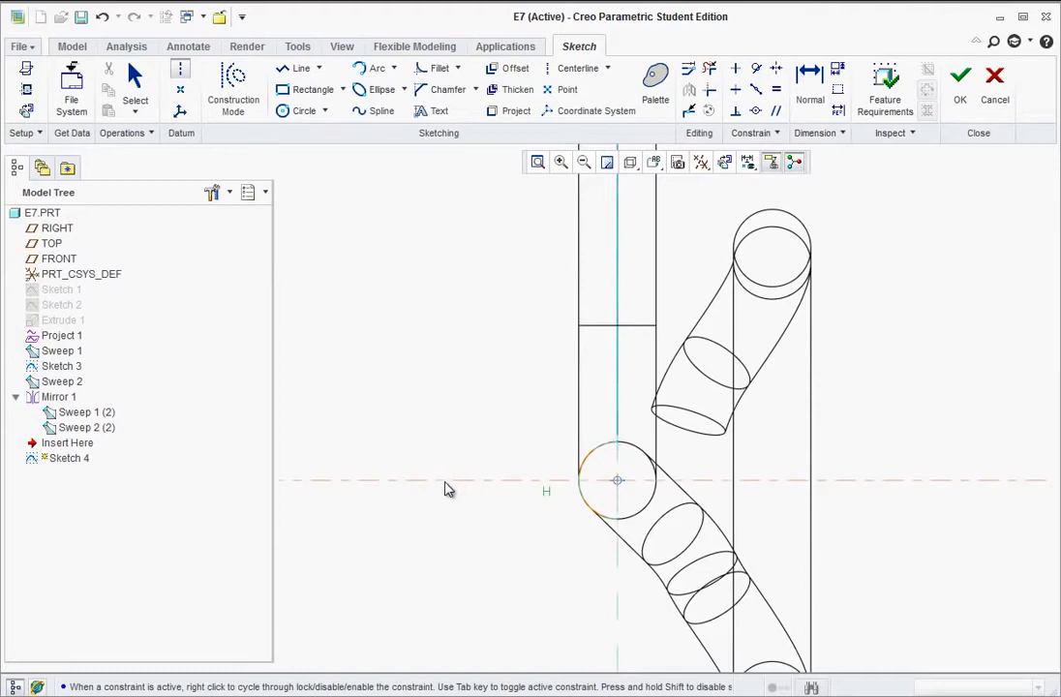
left_click(445, 488)
middle_click(523, 600)
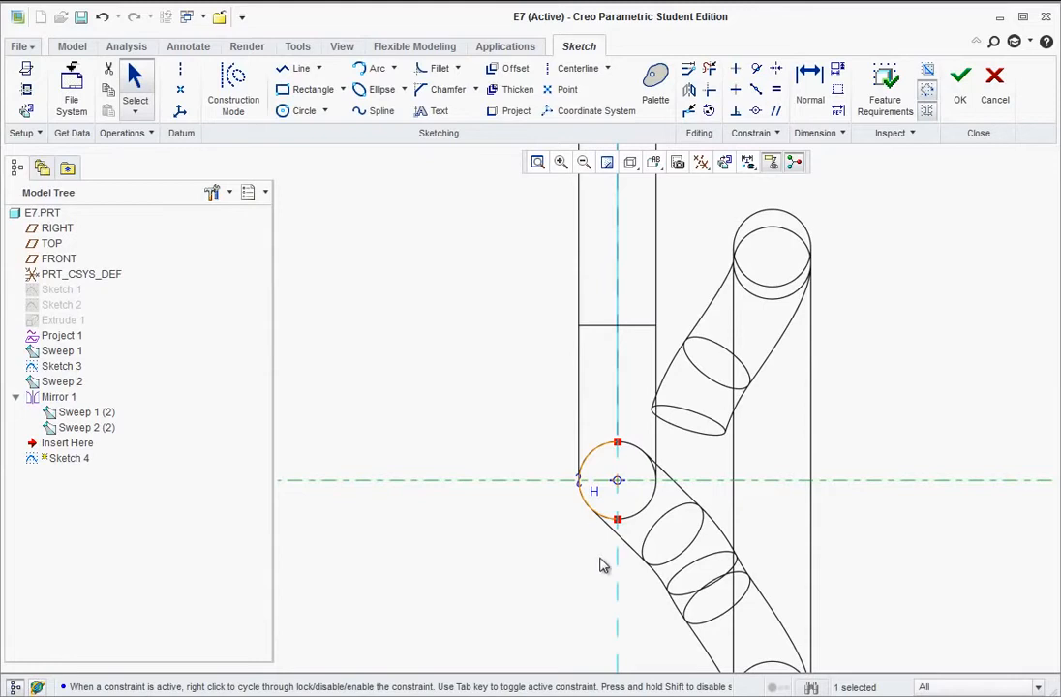
Sketch a circle about 1.75 above the horizontal centerline and 0.48 from the vertical axis, with radius equal to the projected arc
scroll(601, 563, "up", 5)
scroll(668, 464, "down", 3)
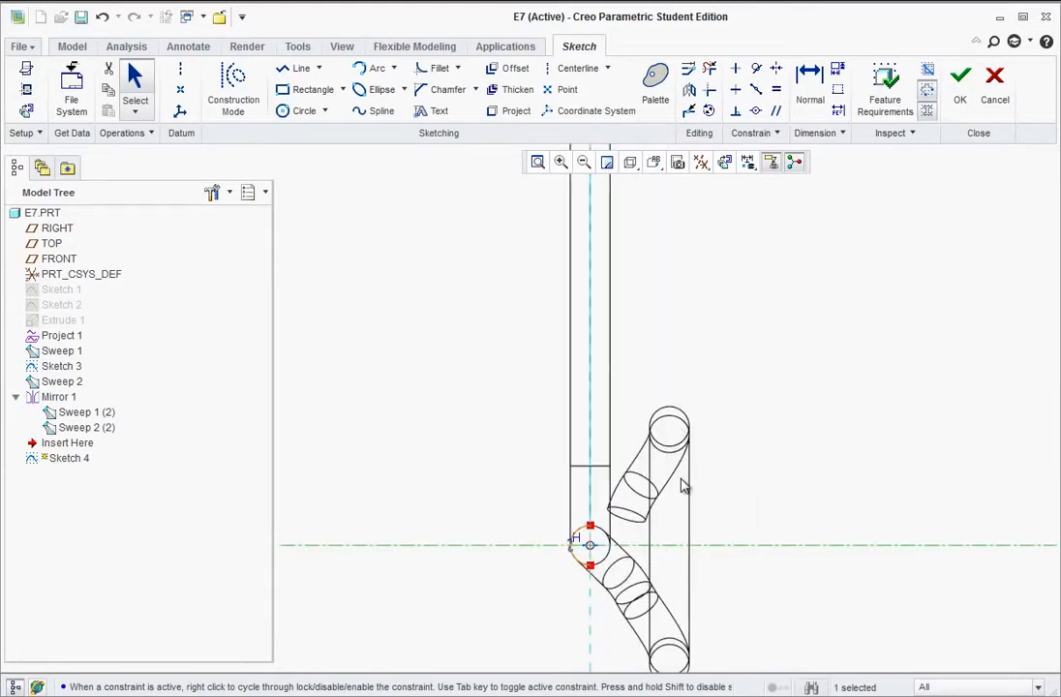
left_click(295, 113)
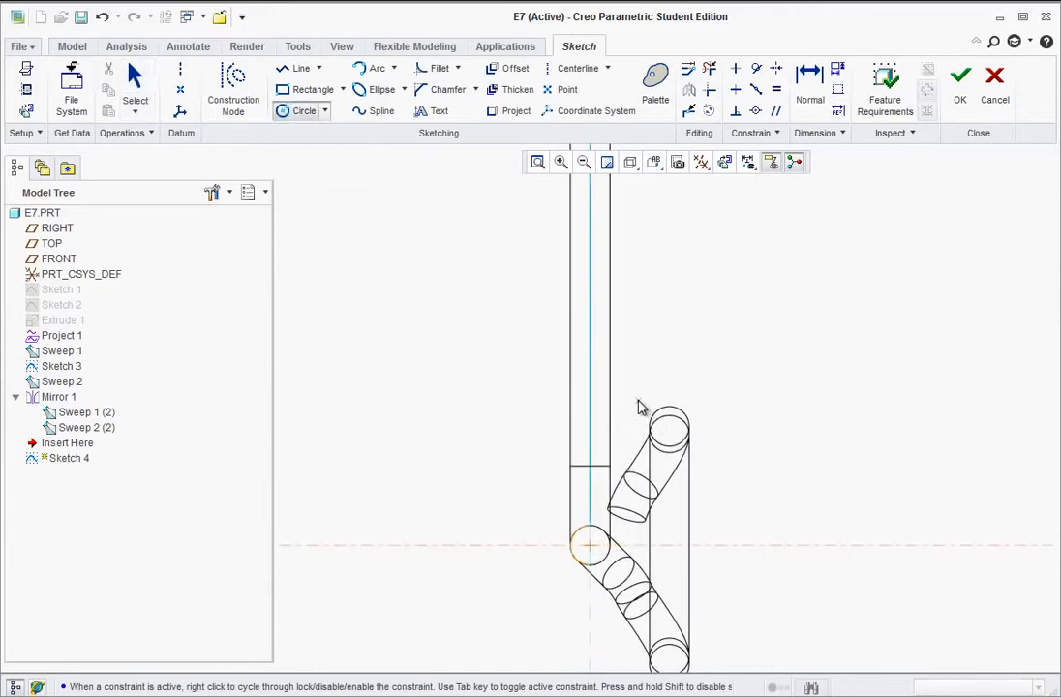
scroll(638, 406, "down", 1)
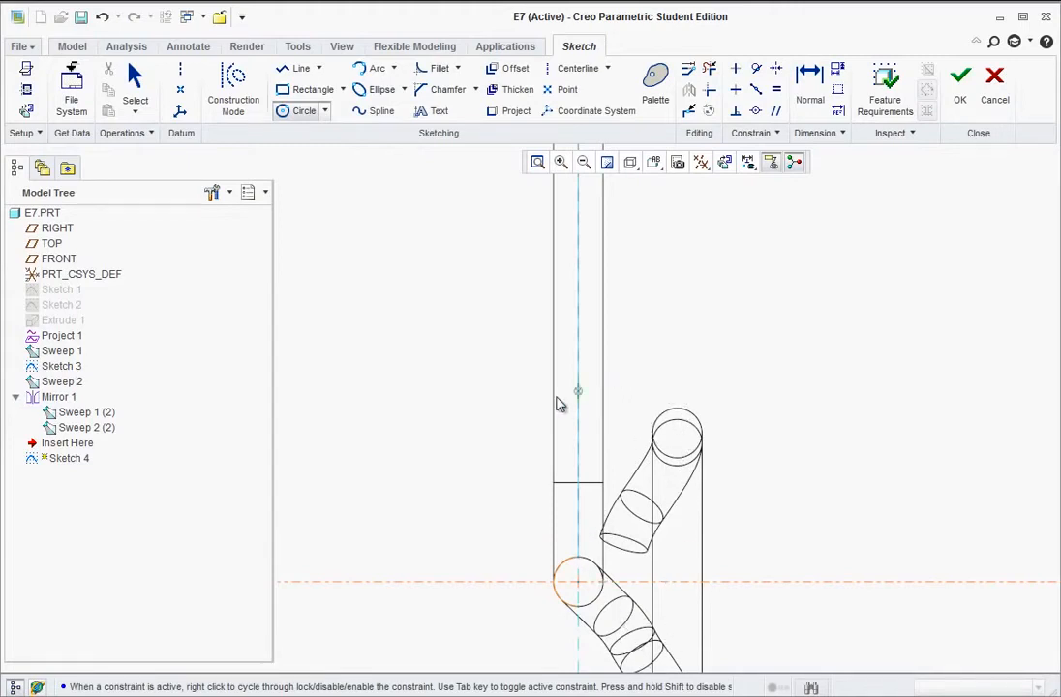
left_click(625, 409)
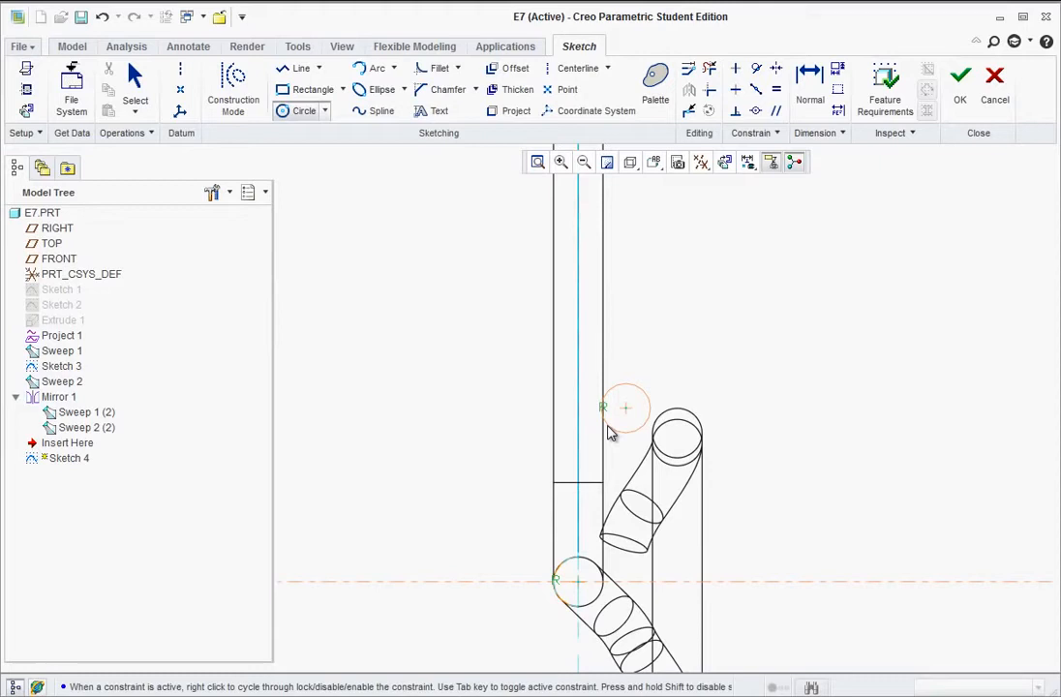
left_click(627, 432)
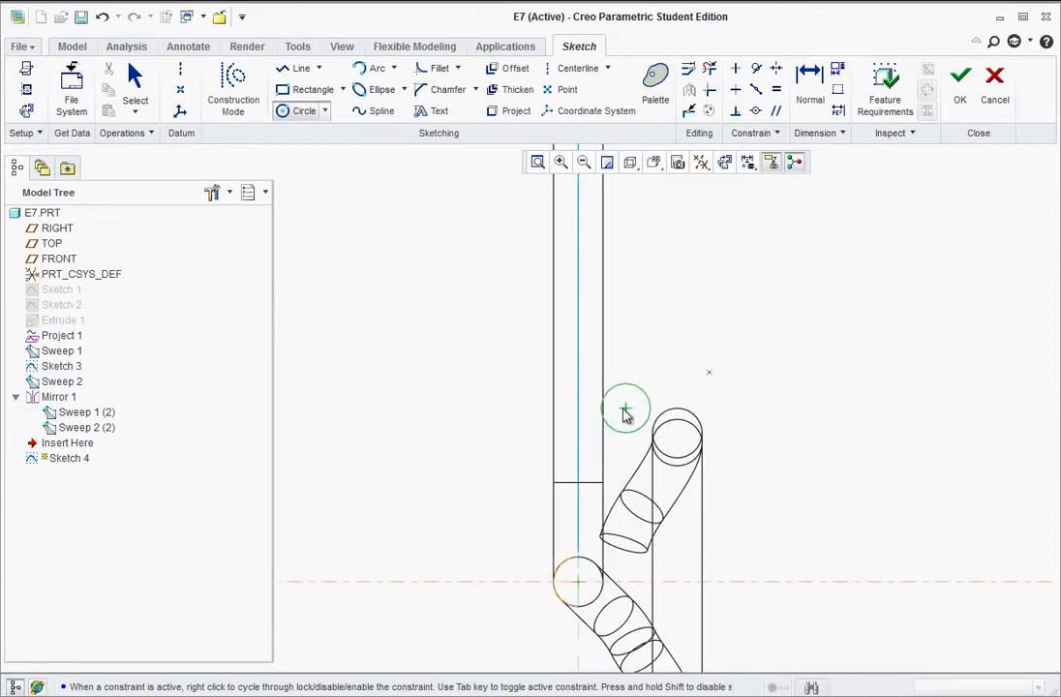
Sketch two more circles of equal radius vertically aligned above the first one, spaced about 2 apart
scroll(629, 410, "up", 4)
scroll(634, 411, "up", 1)
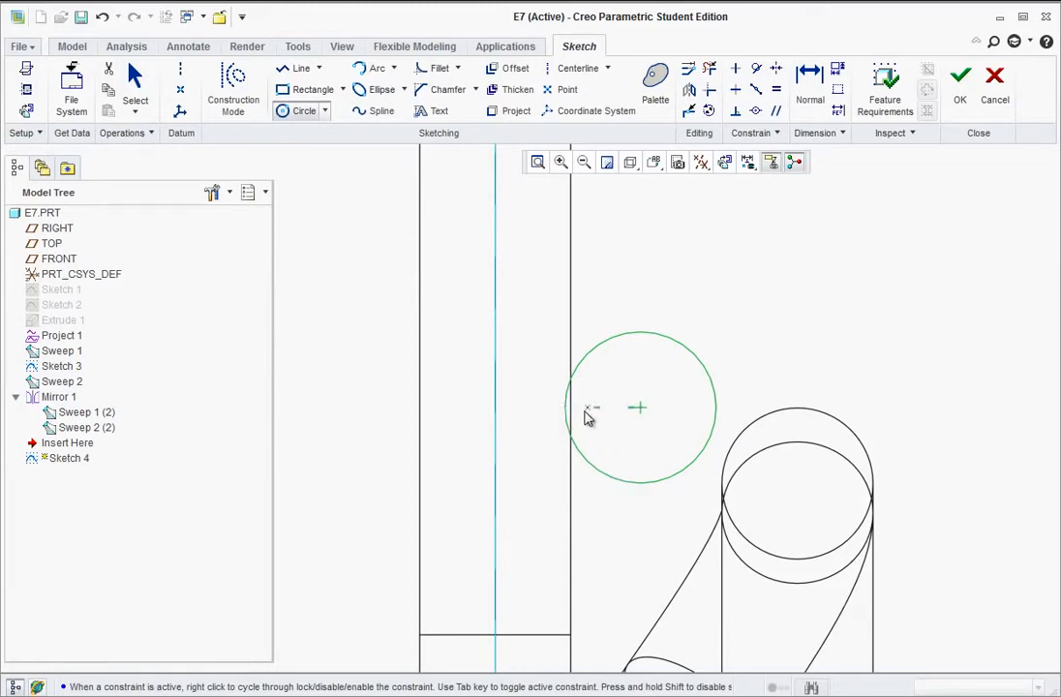
scroll(605, 532, "down", 4)
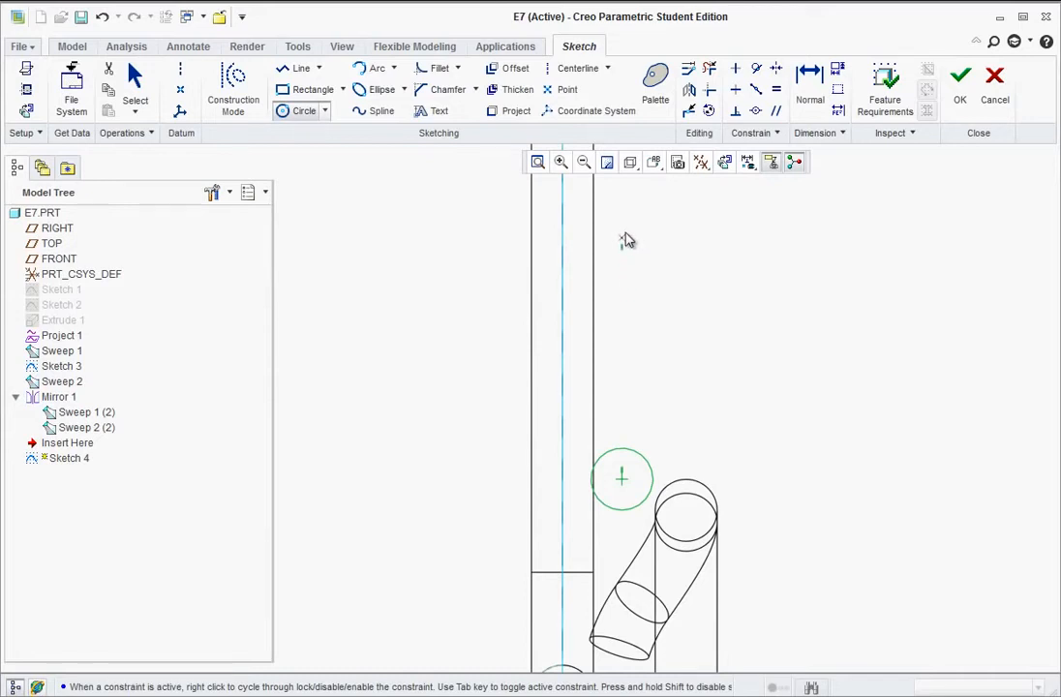
left_click(622, 233)
left_click(592, 256)
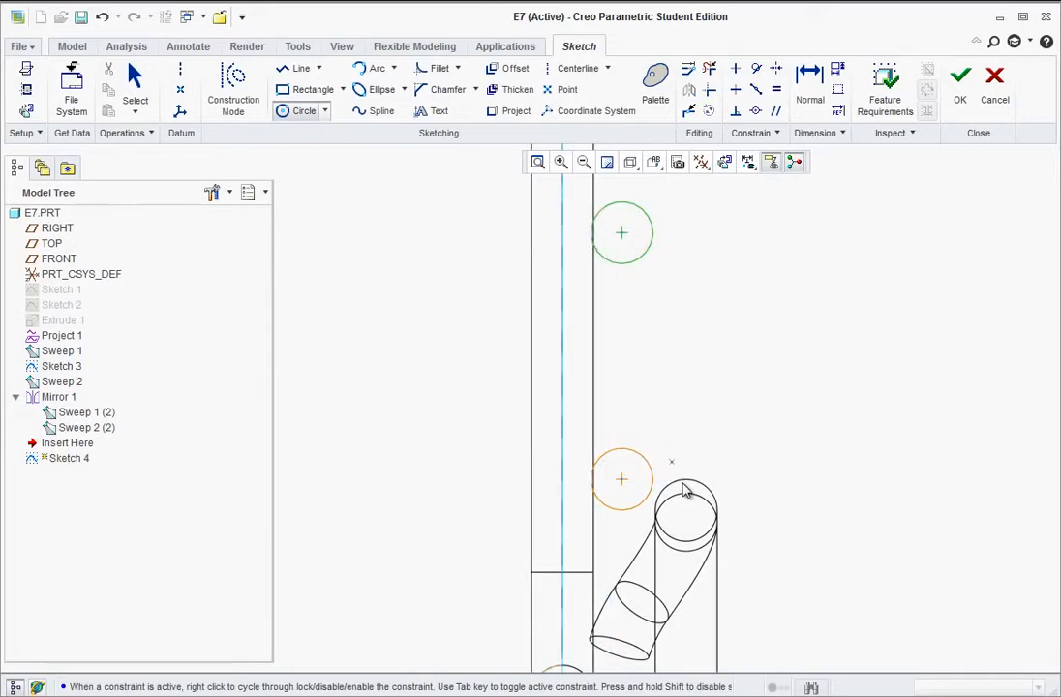
scroll(677, 475, "down", 4)
scroll(697, 273, "up", 1)
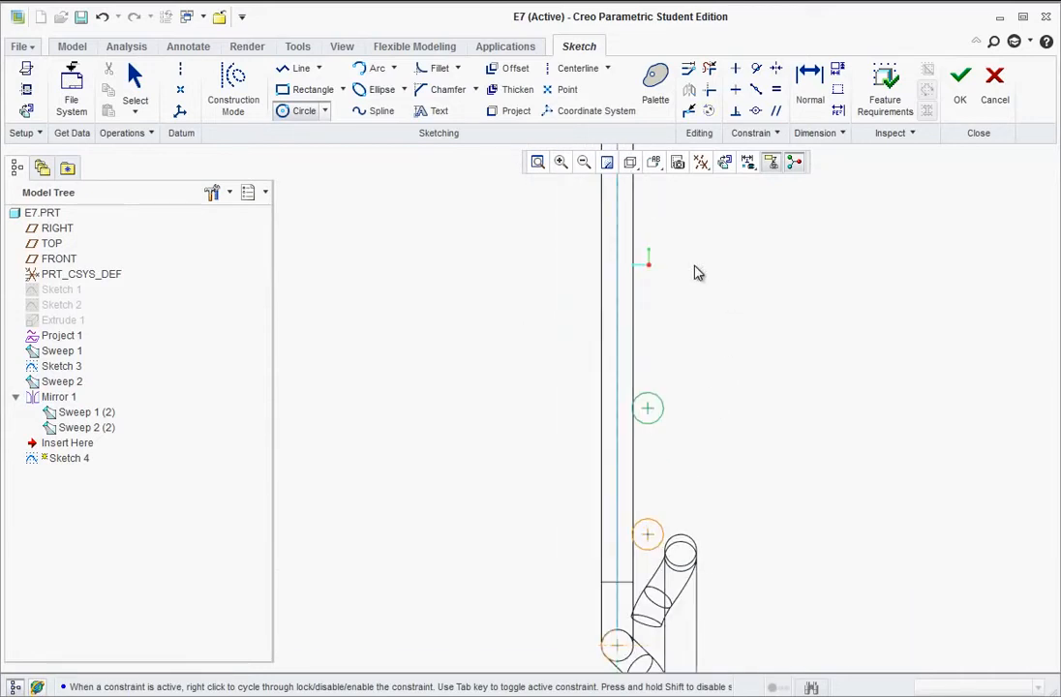
left_click(640, 285)
Sketch a fourth circle of equal radius in line with the others, about 0.54 above the horizontal reference line
scroll(697, 366, "down", 2)
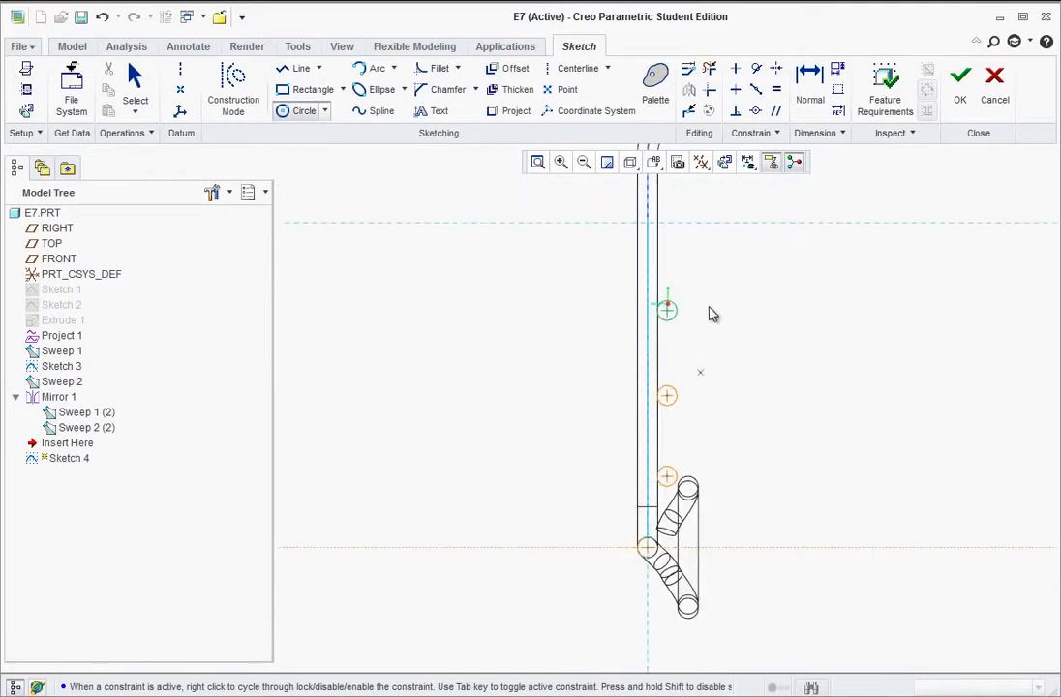
scroll(725, 230, "down", 2)
scroll(689, 239, "up", 4)
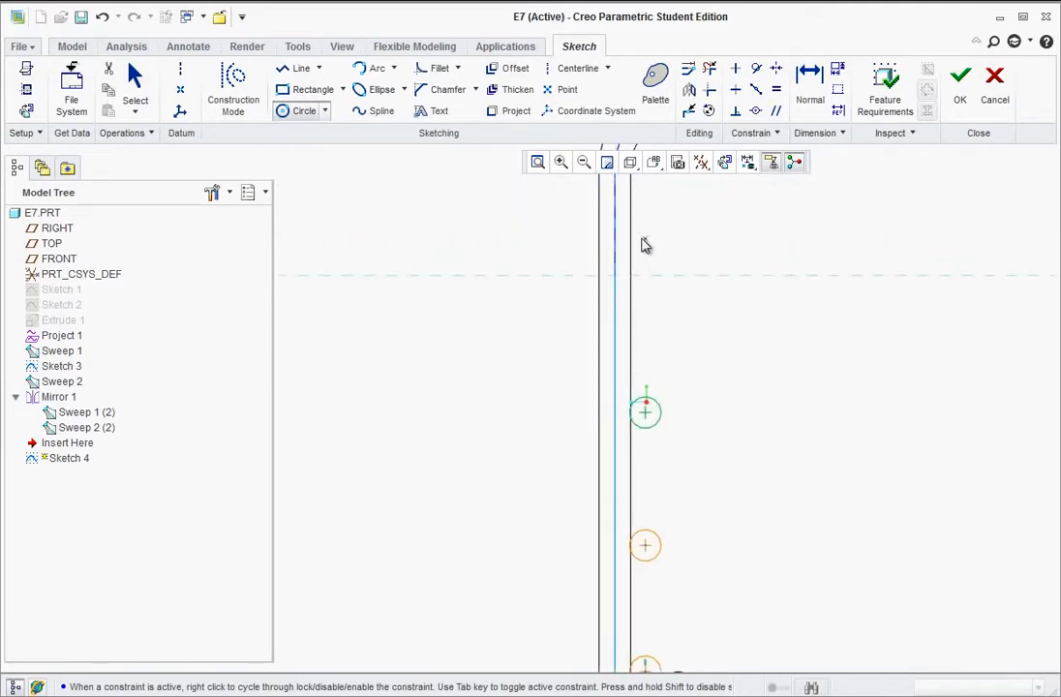
left_click(644, 241)
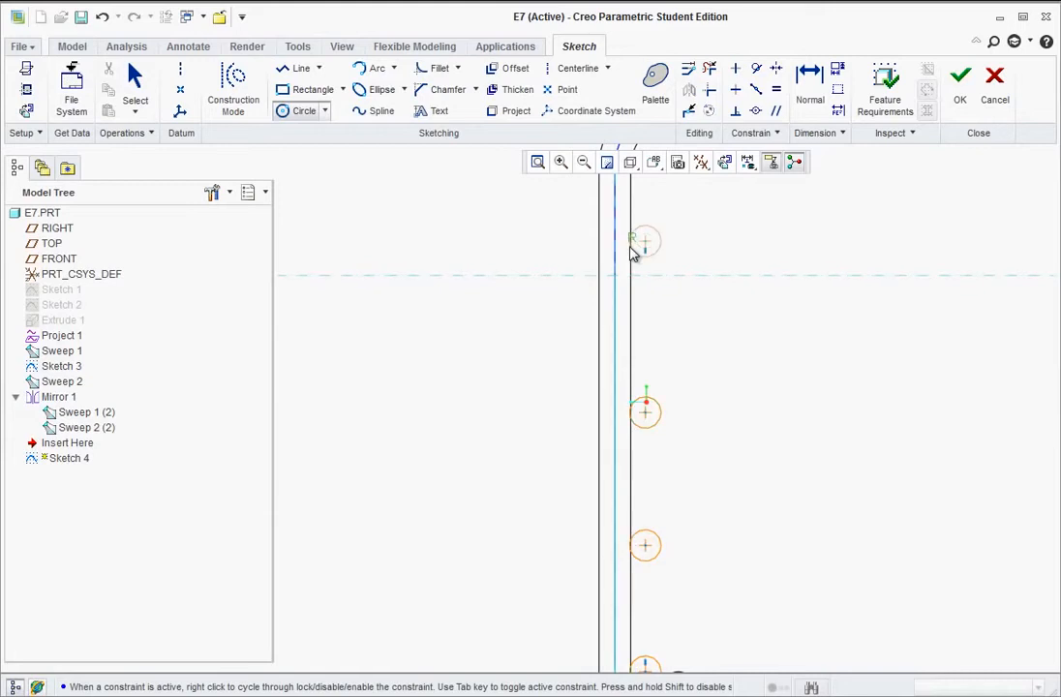
left_click(632, 256)
middle_click(735, 375)
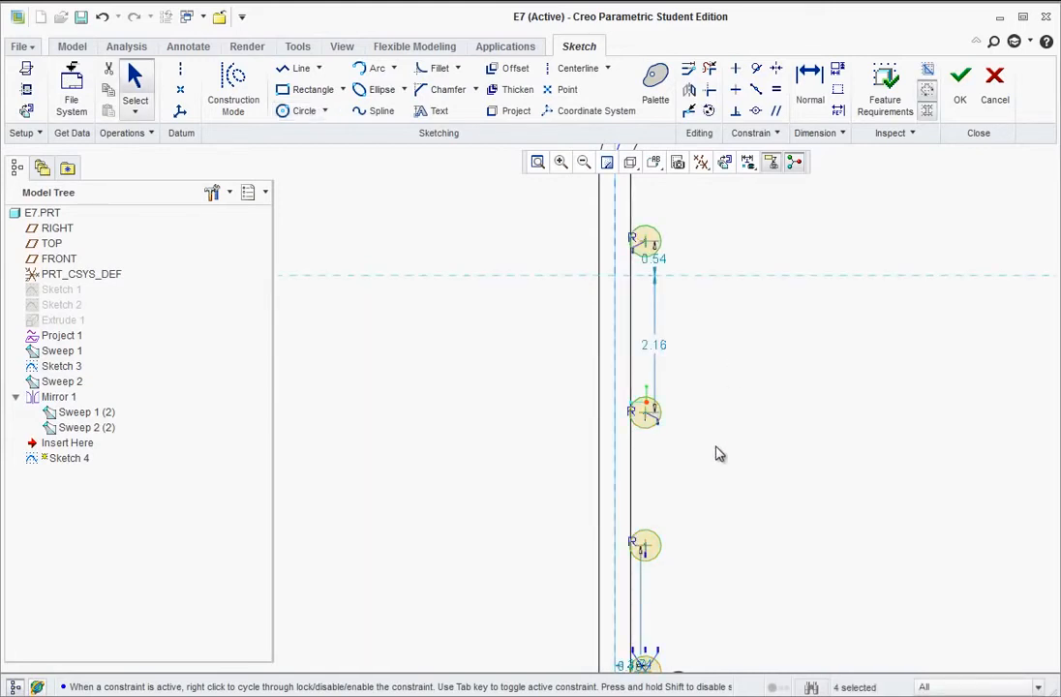
Switch to the exercise PDF in Adobe Reader to check the circle spacing and diameter in section A-A, and return to Creo
scroll(714, 479, "down", 3)
scroll(694, 556, "up", 3)
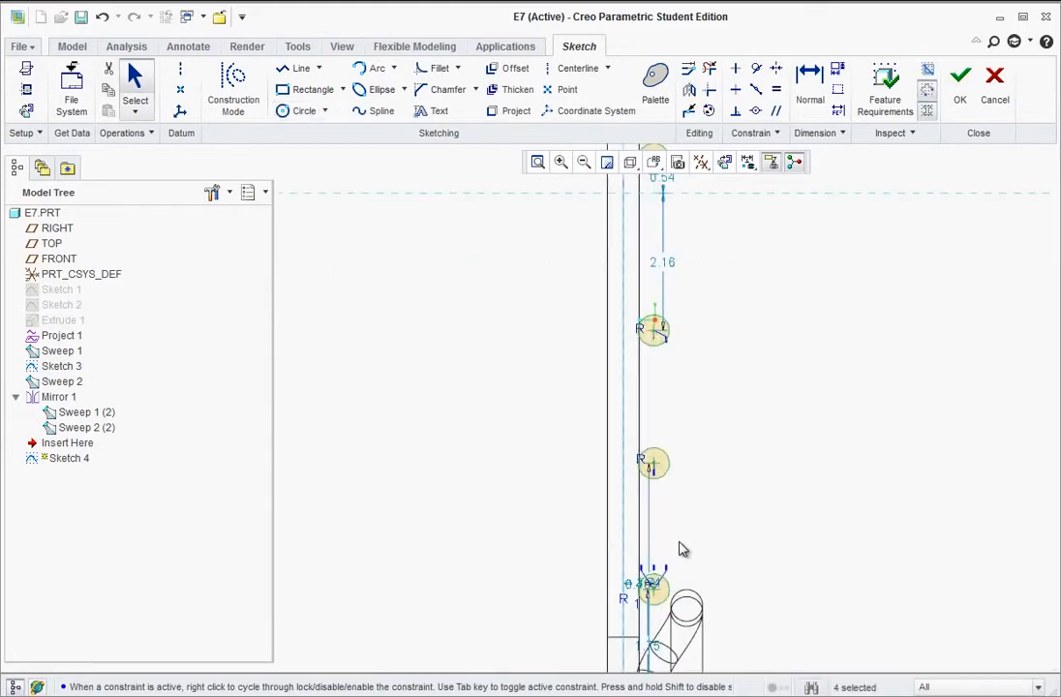
key("alt+Tab")
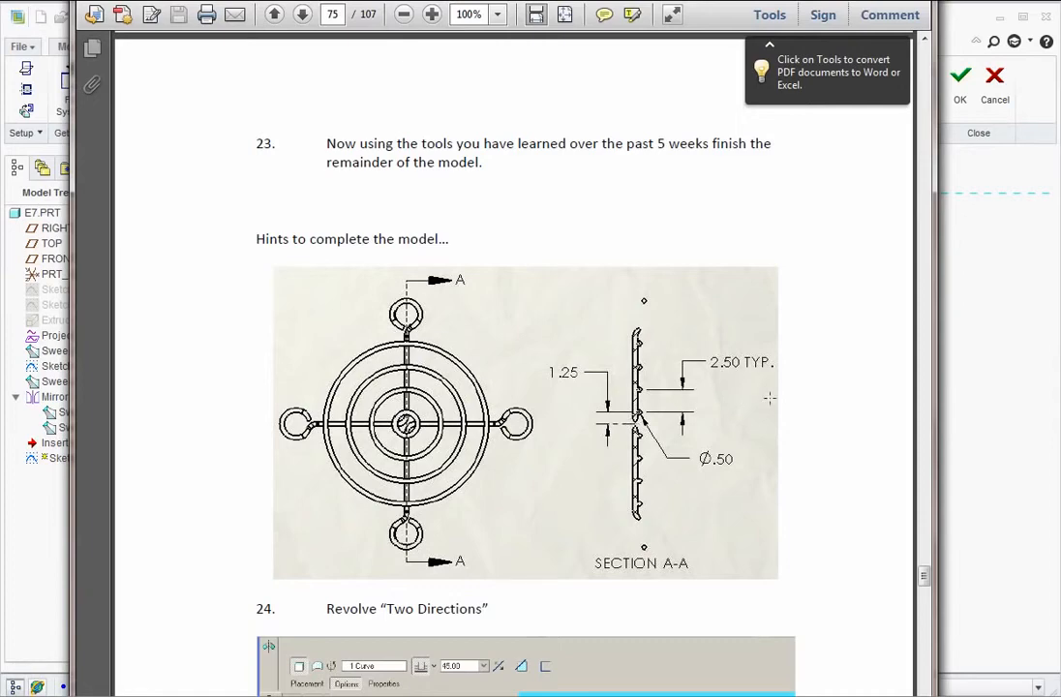
left_click(965, 396)
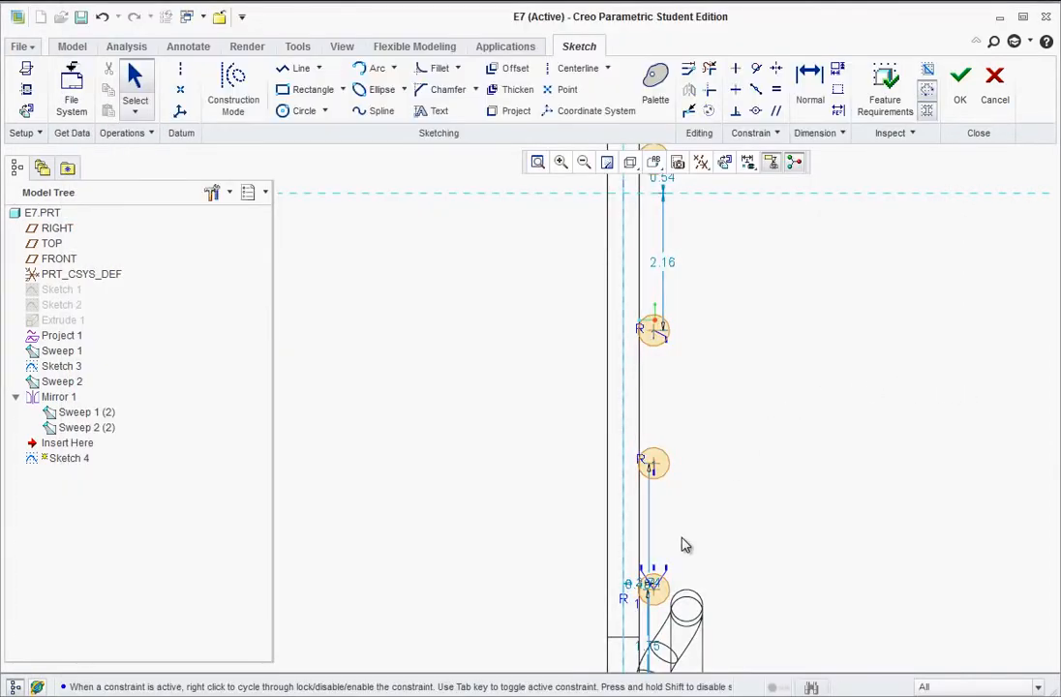
Set the lowest circle's height above the horizontal centerline to 1.25
scroll(684, 544, "down", 3)
scroll(701, 628, "up", 4)
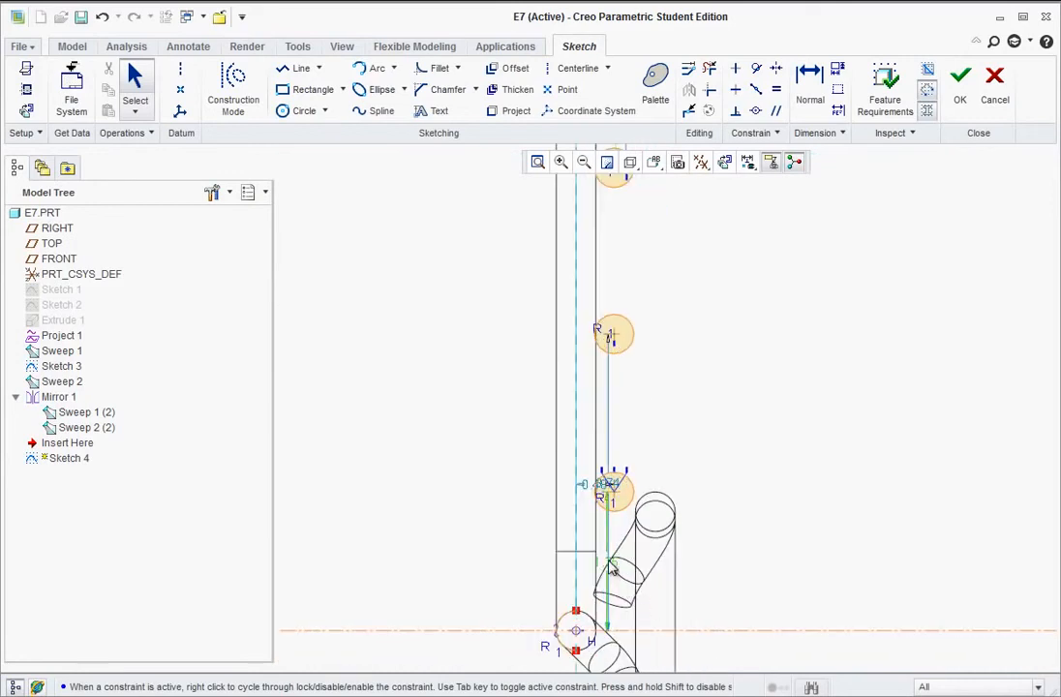
left_click(675, 552)
middle_click(721, 547)
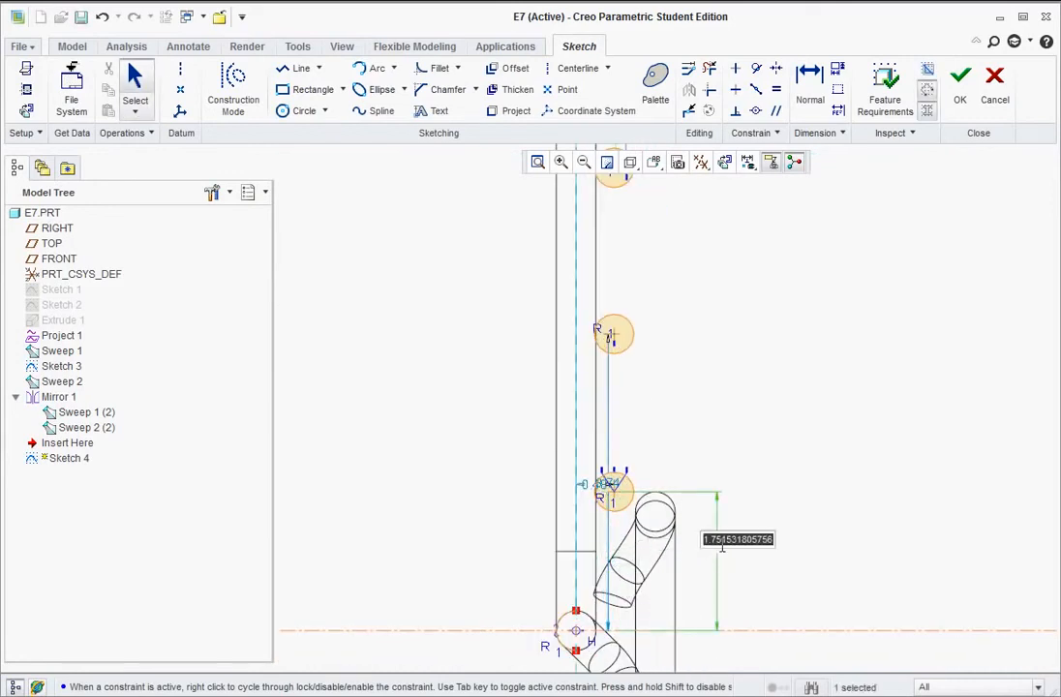
type("1.25")
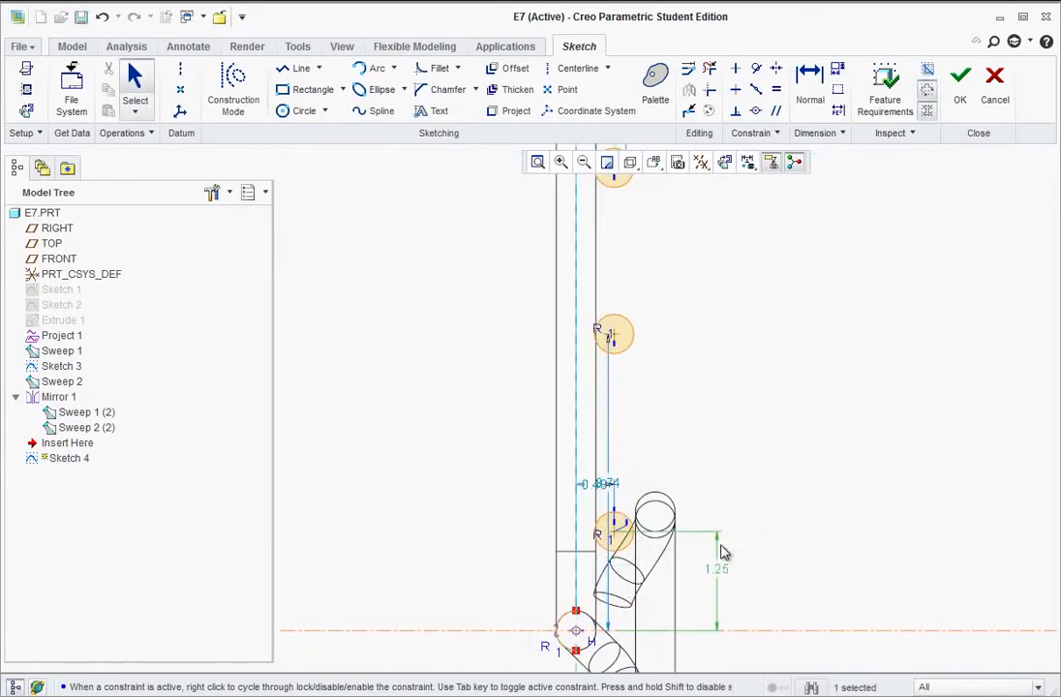
key("Return")
Move the second-lowest circle's height dimension clear of the geometry and set it to 3.75 above the horizontal centerline
left_click_drag(612, 484, 760, 455)
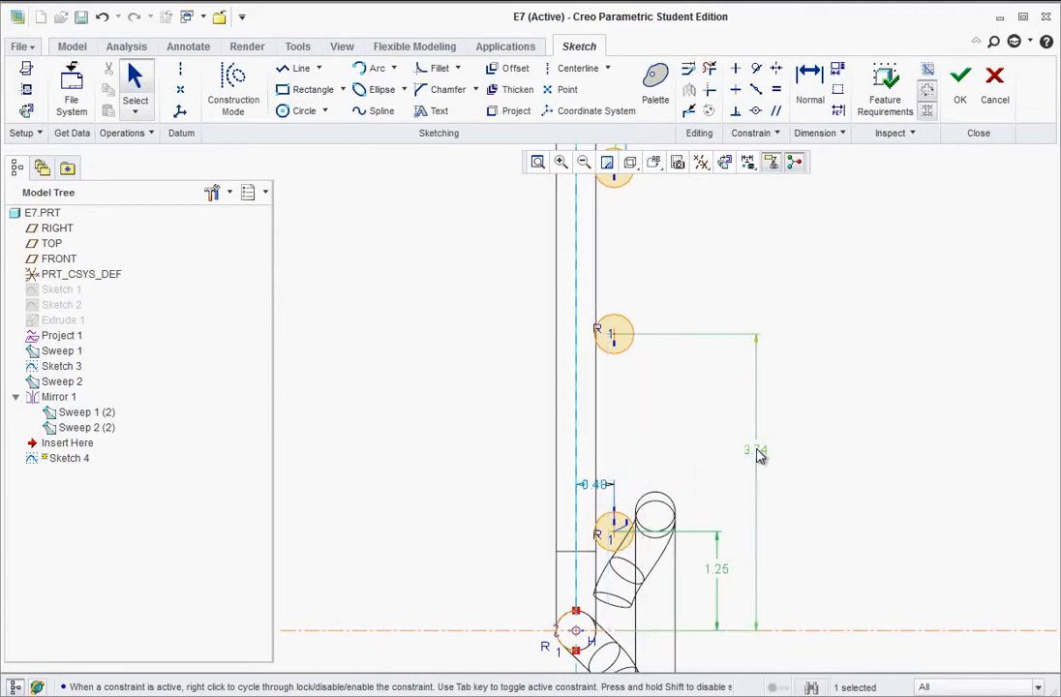
double_click(762, 447)
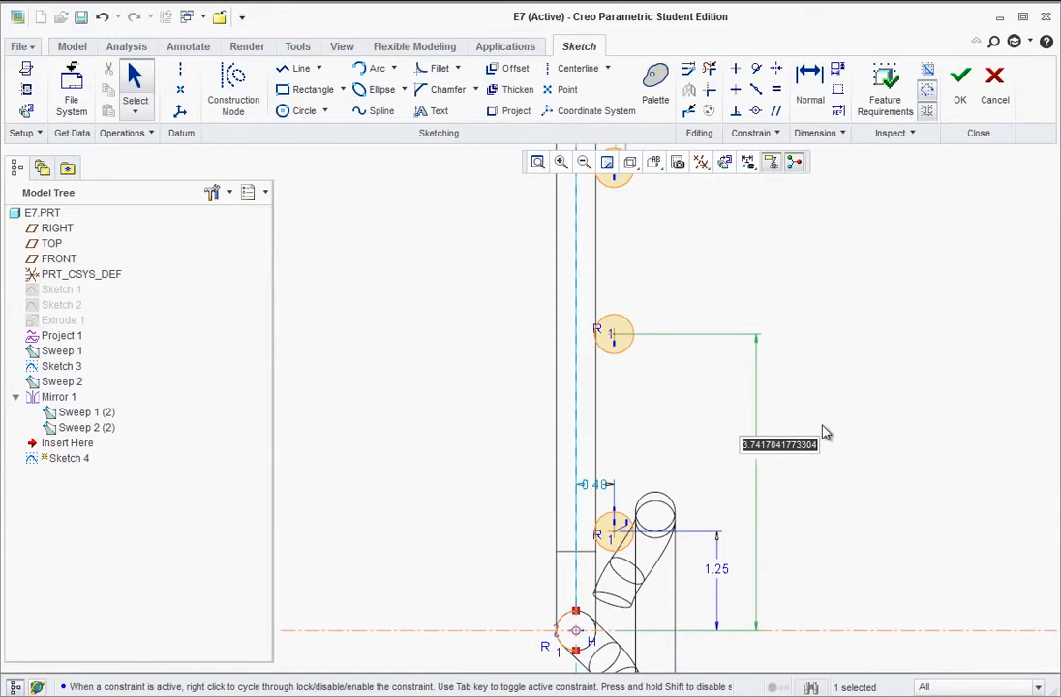
type("2.5+1.25")
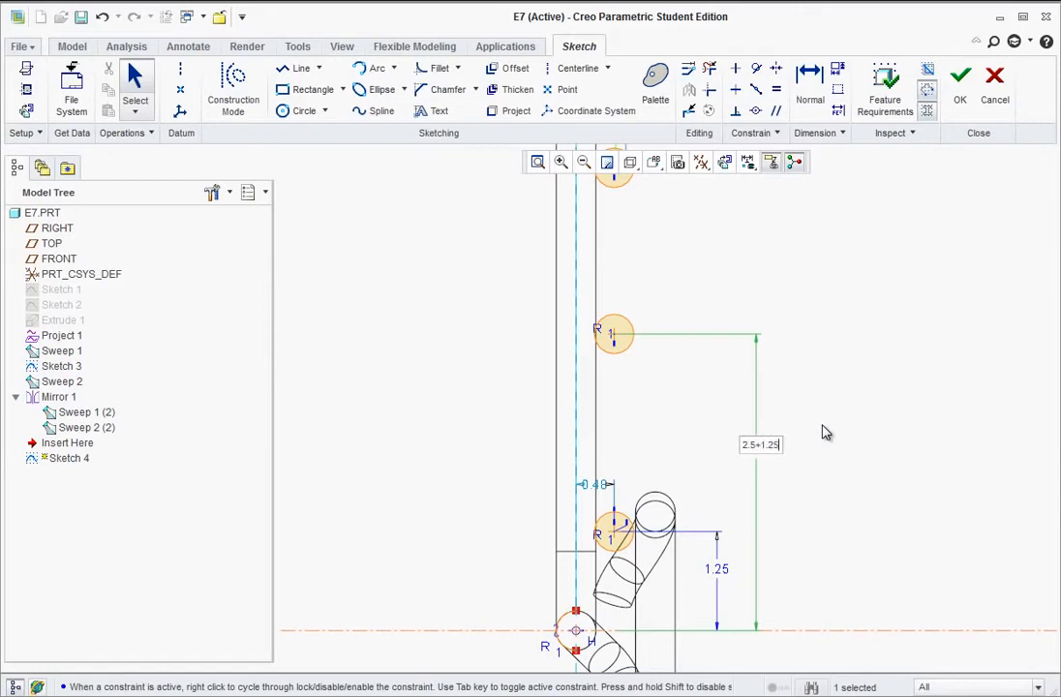
key("Return")
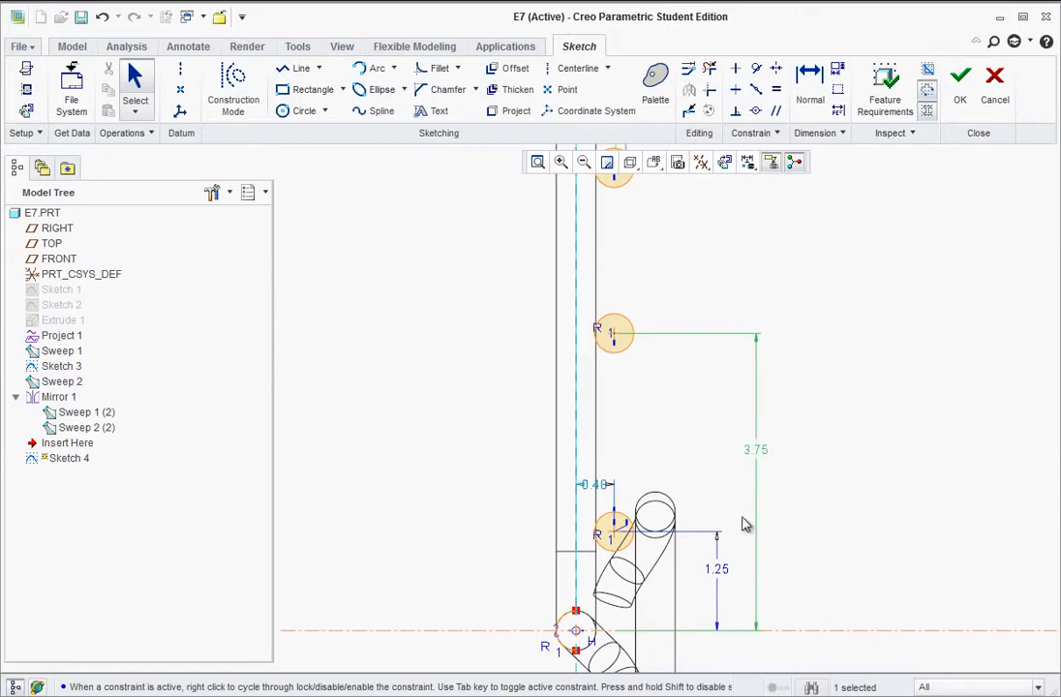
Dimension the vertical distance between the centres of the second and third circles and set it to 2.5
scroll(759, 517, "up", 2)
scroll(755, 330, "down", 2)
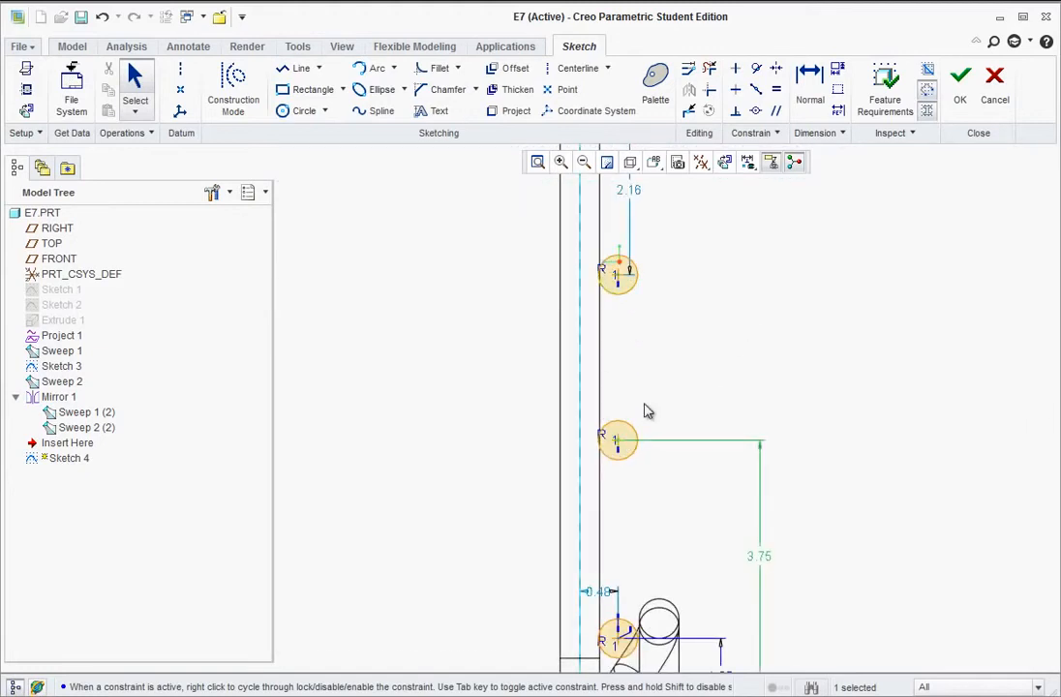
left_click(811, 85)
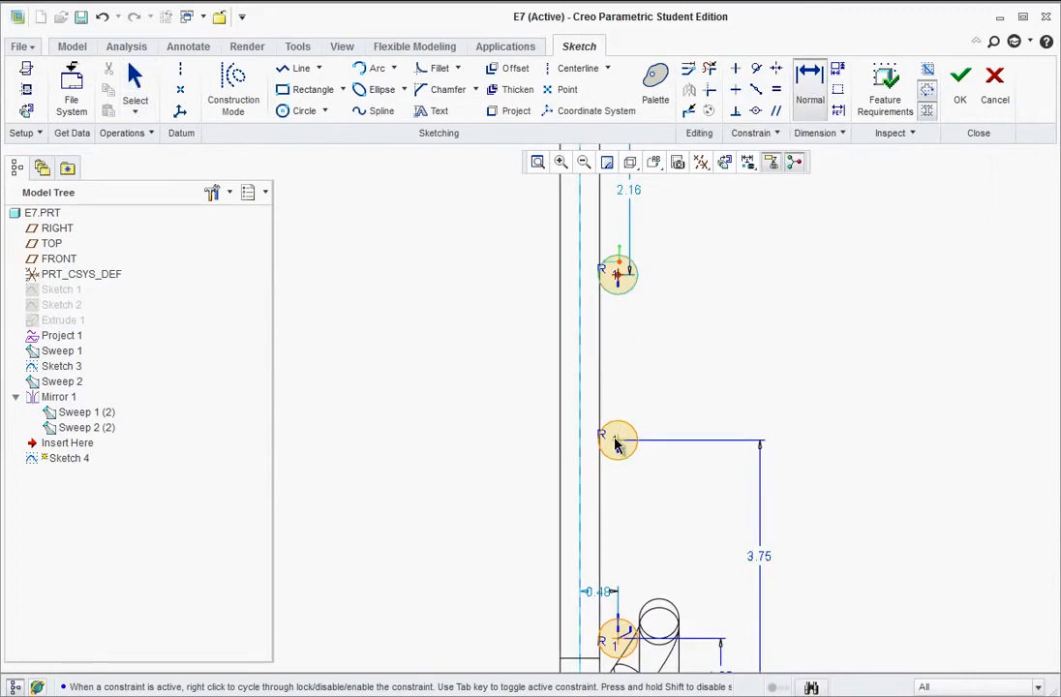
middle_click(739, 361)
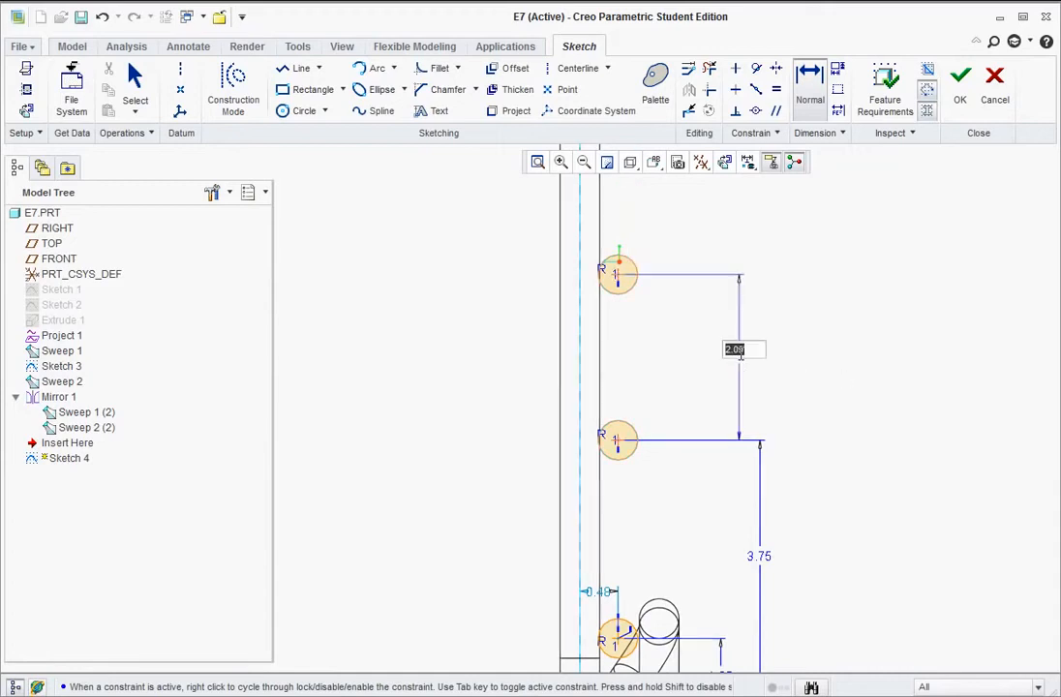
type("2.5")
key("Return")
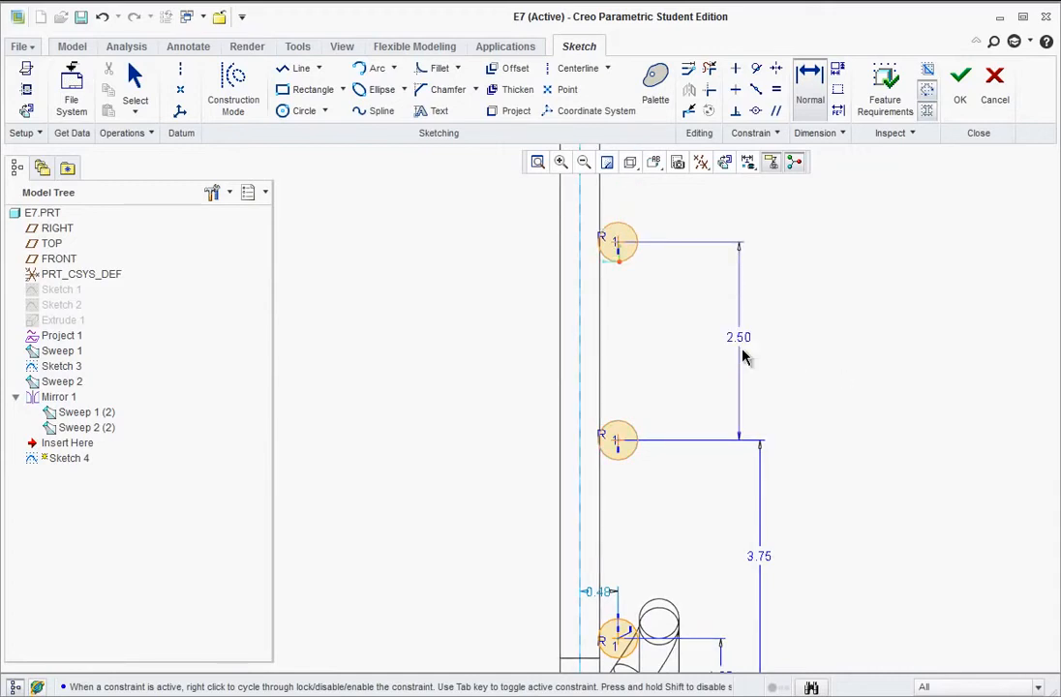
Dimension the vertical distance between the centres of the third and topmost circles and set it to 2.5
scroll(763, 370, "up", 4)
scroll(808, 208, "down", 2)
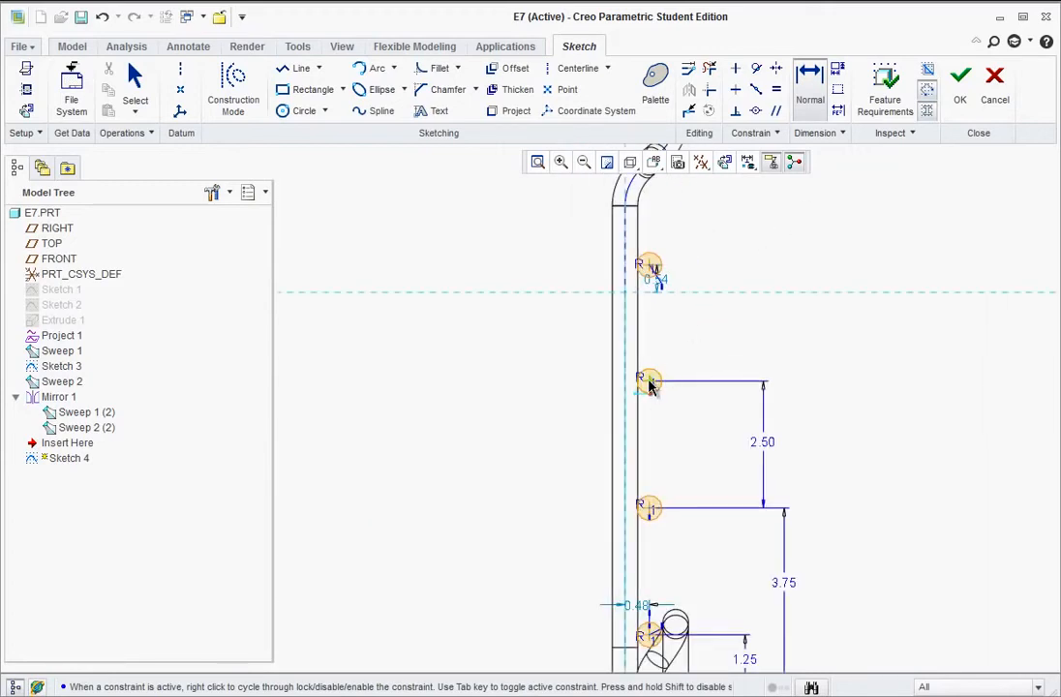
left_click(648, 381)
left_click(652, 271)
middle_click(745, 312)
type("2.5")
key("Return")
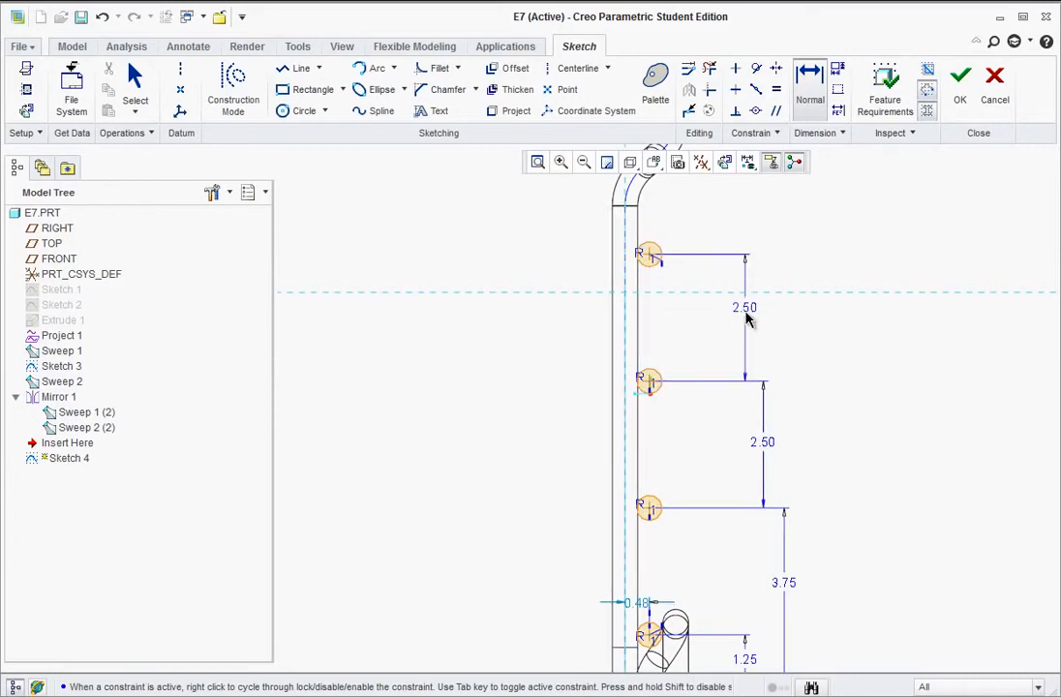
Delete the 3.75 dimension between the horizontal centerline and the second-lowest circle
scroll(816, 578, "up", 2)
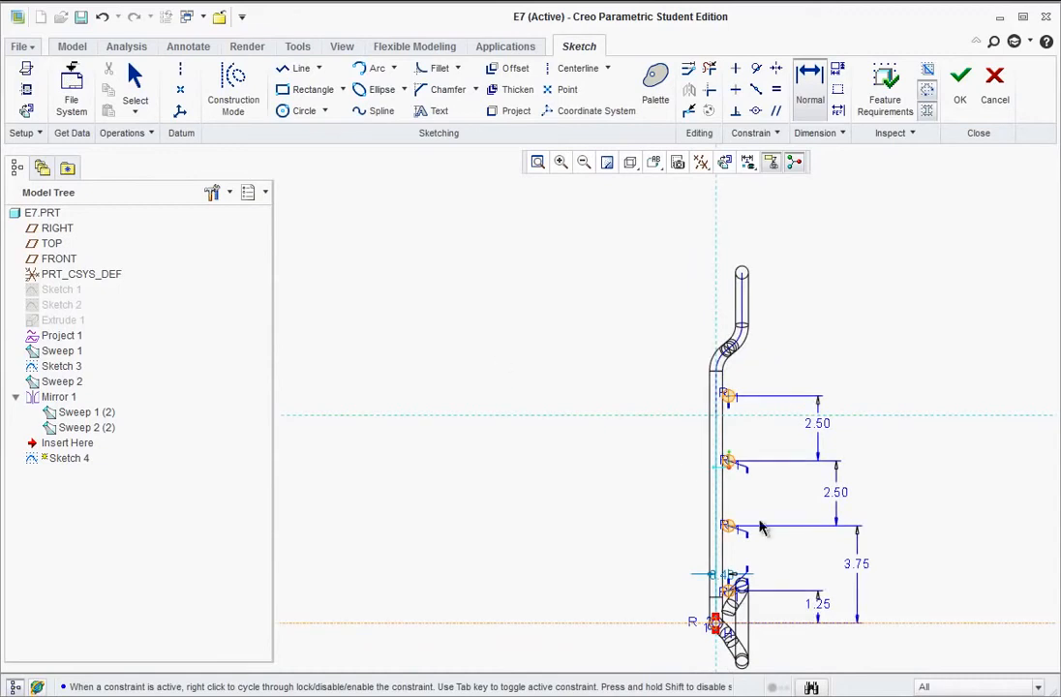
scroll(876, 601, "down", 2)
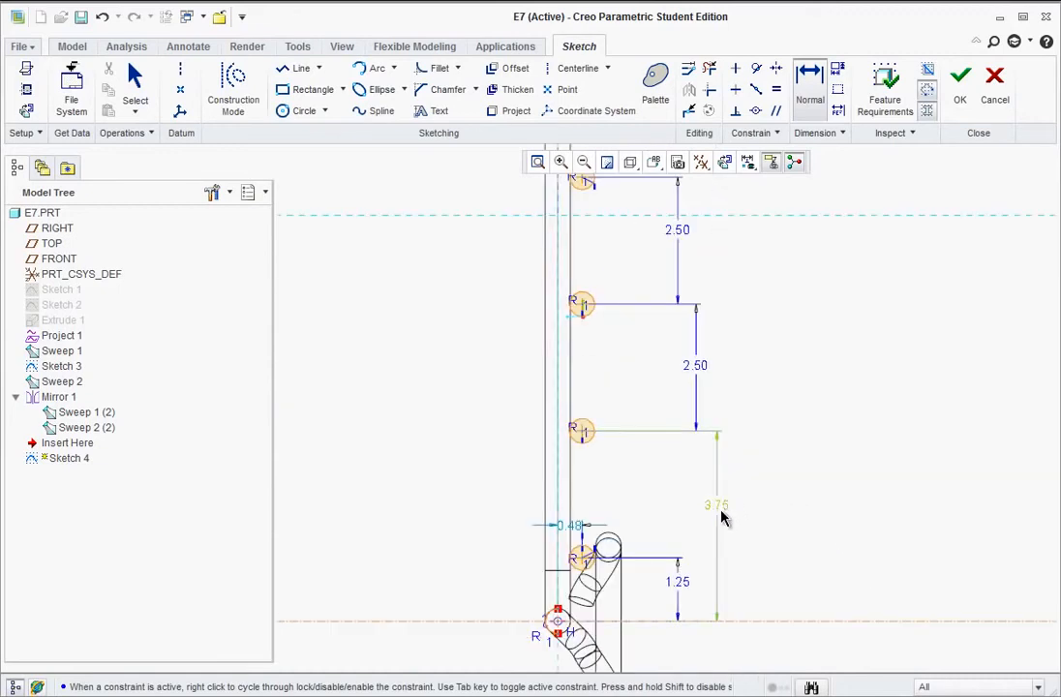
key("Delete")
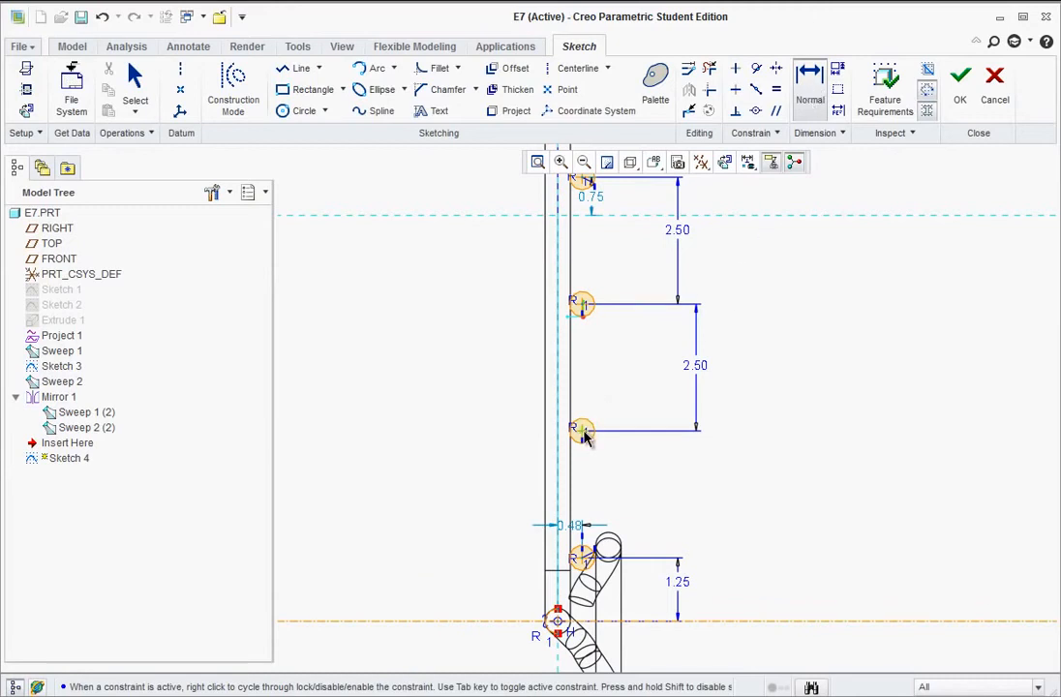
Dimension the vertical distance between the centres of the lowest and second circles and set it to 2.5
middle_click(677, 485)
type("2.5")
key("Return")
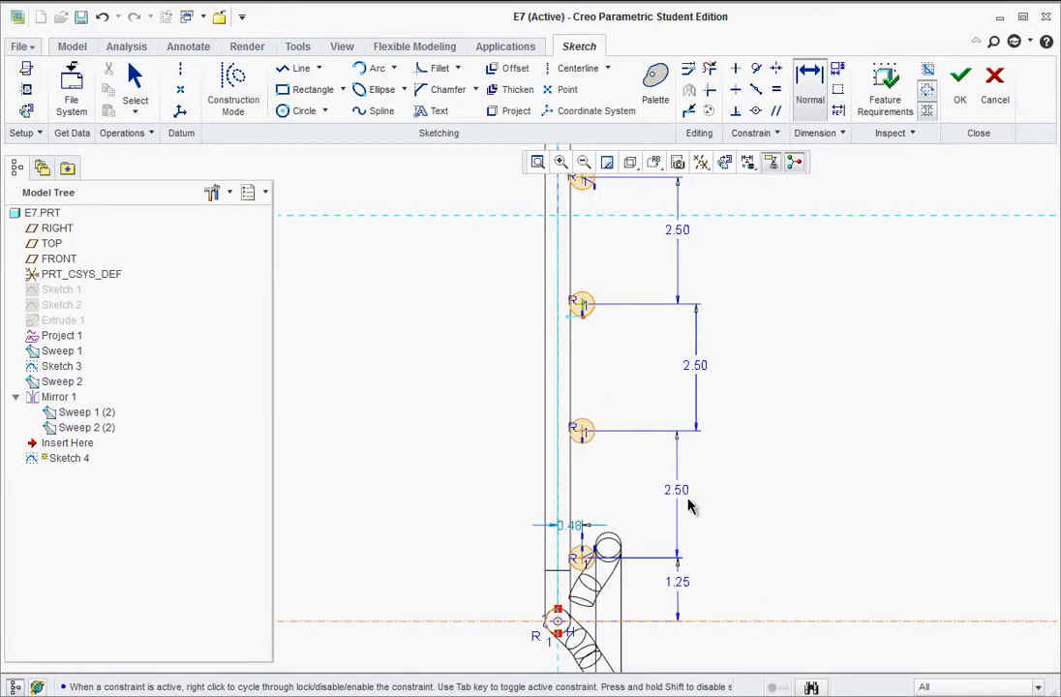
Move the spacing dimension between the second and third circles in line with the other vertical dimensions
left_click(690, 366)
middle_click(748, 394)
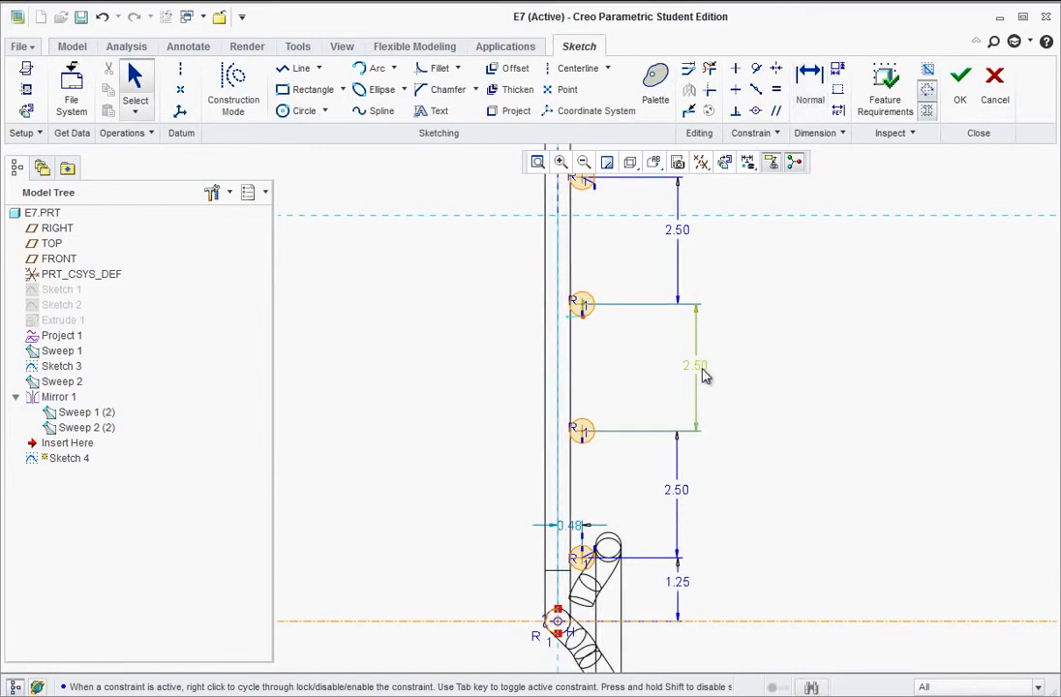
left_click_drag(700, 368, 677, 370)
scroll(826, 574, "down", 1)
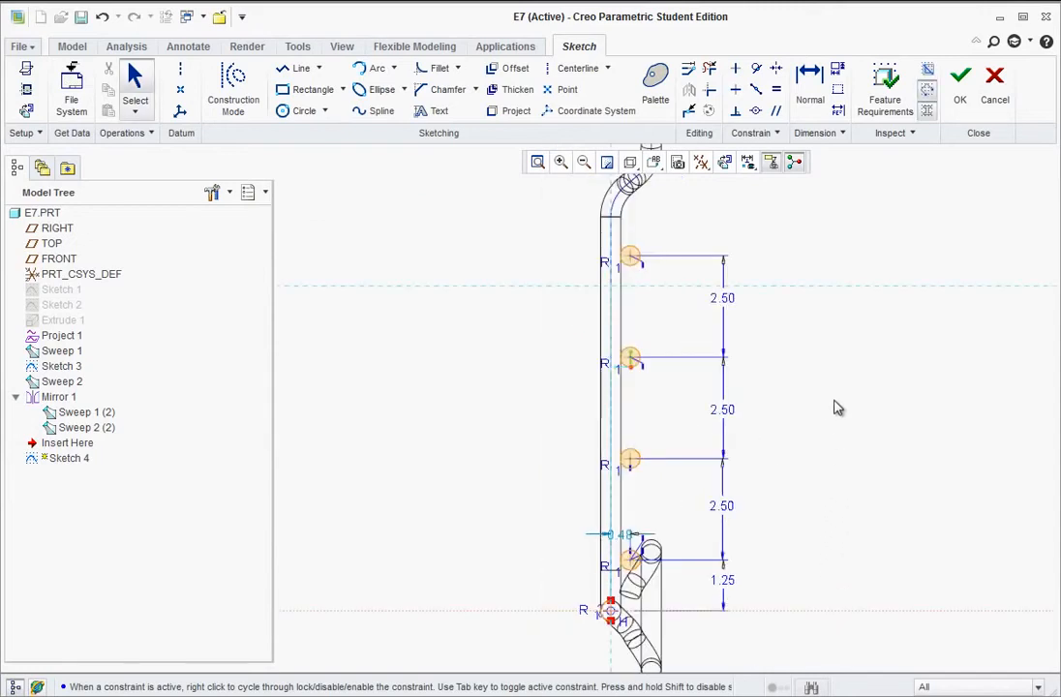
Move the lowest circle's horizontal offset dimension clear of the wire and set it to 0.48
scroll(579, 524, "up", 5)
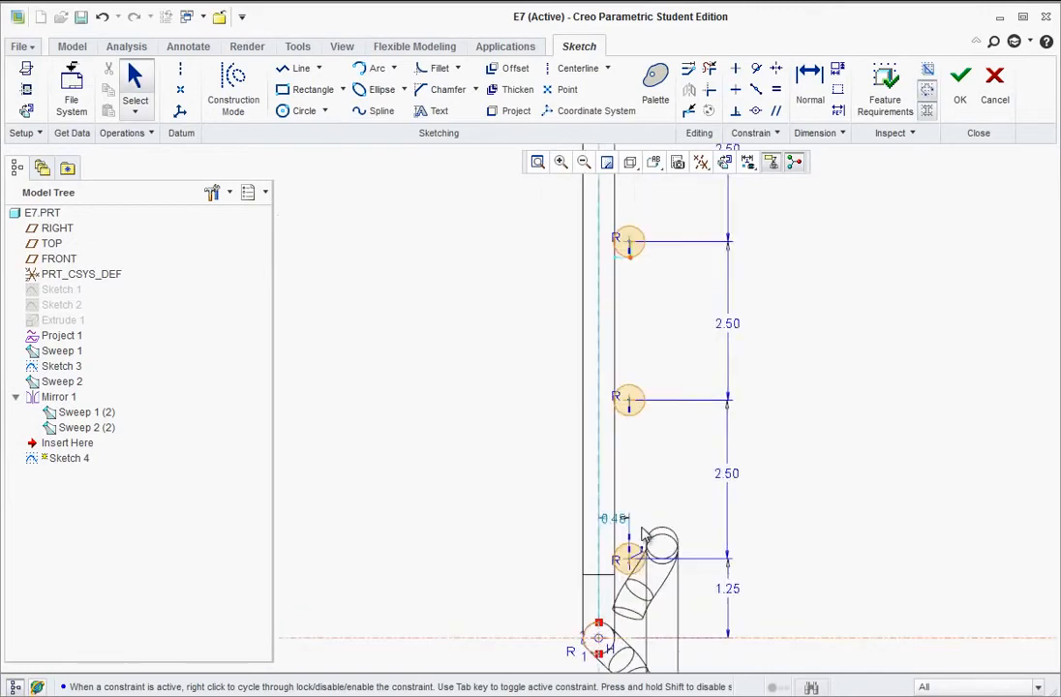
left_click_drag(578, 526, 717, 489)
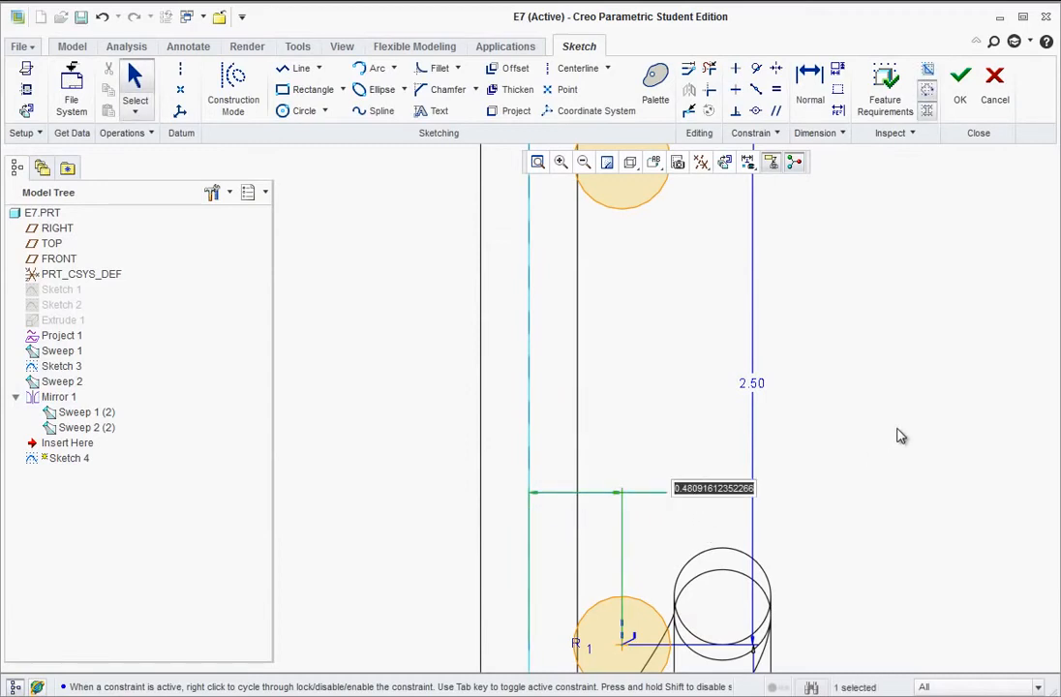
key("BackSpace")
type(".48")
key("Return")
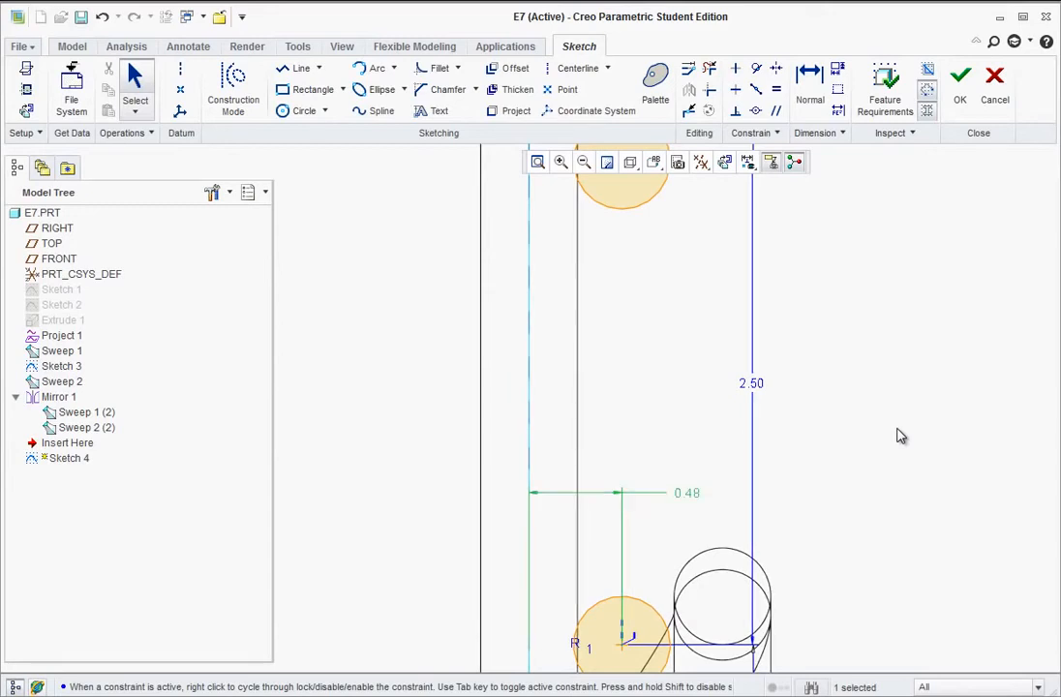
Complete the sketch of the four ring cross-section circles
scroll(600, 649, "up", 5)
scroll(571, 656, "up", 2)
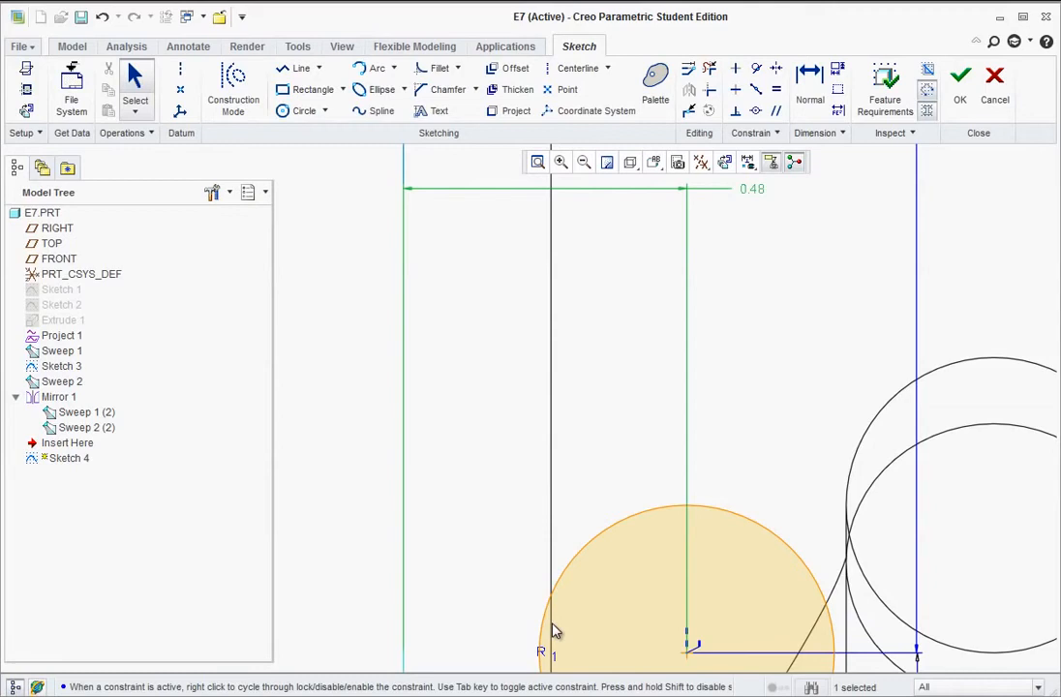
scroll(554, 630, "down", 5)
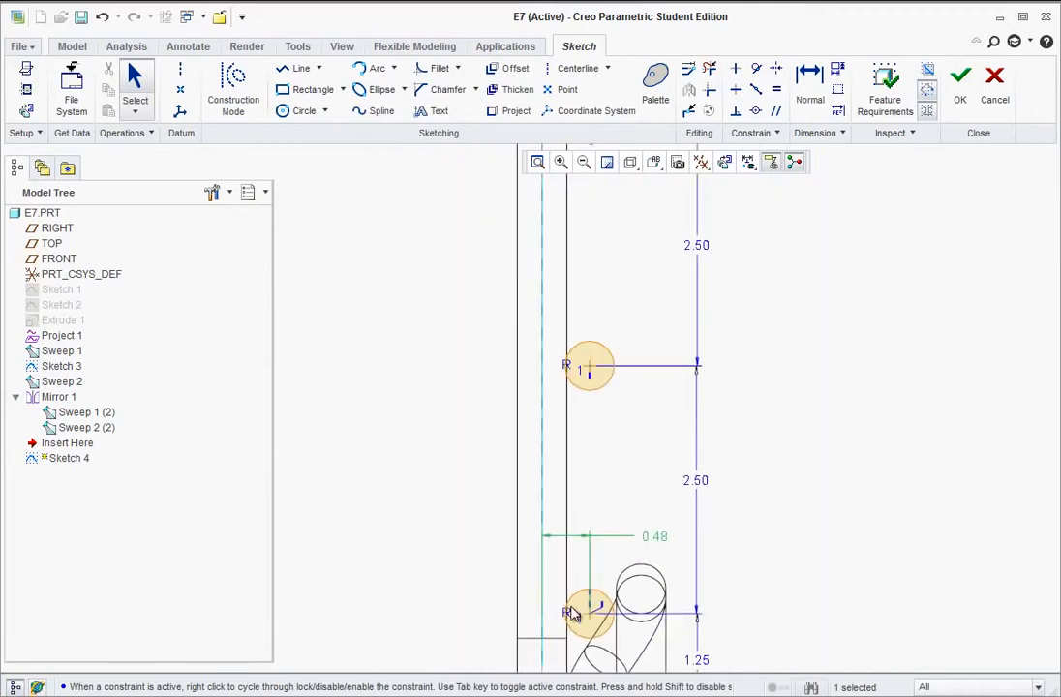
scroll(571, 613, "down", 5)
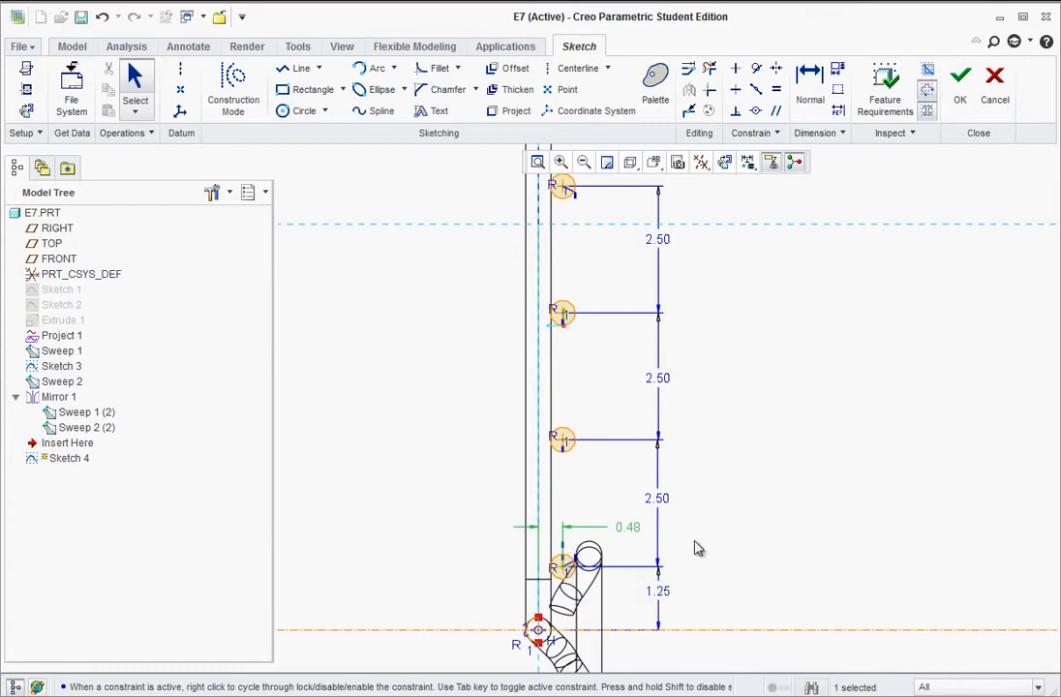
scroll(699, 553, "down", 3)
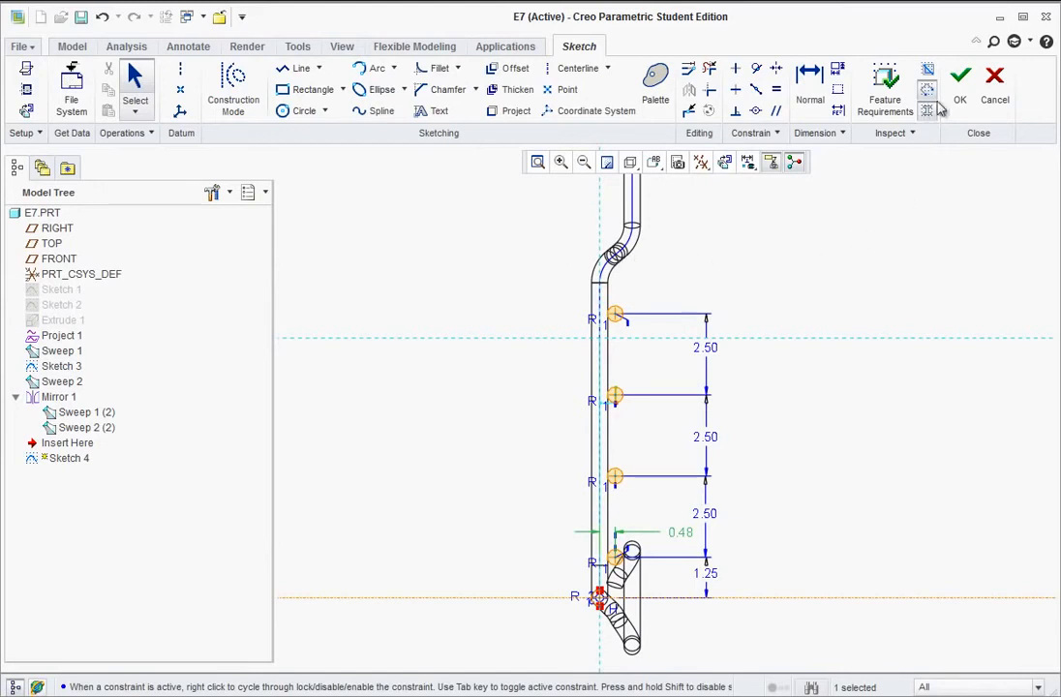
left_click(960, 77)
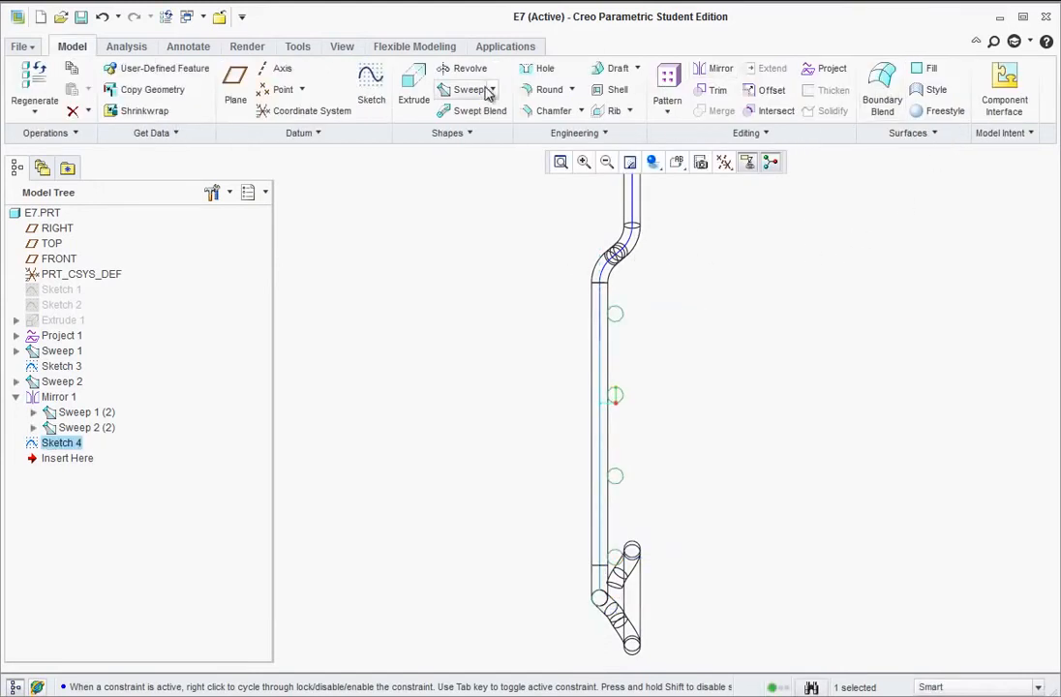
left_click(460, 68)
key("ctrl+d")
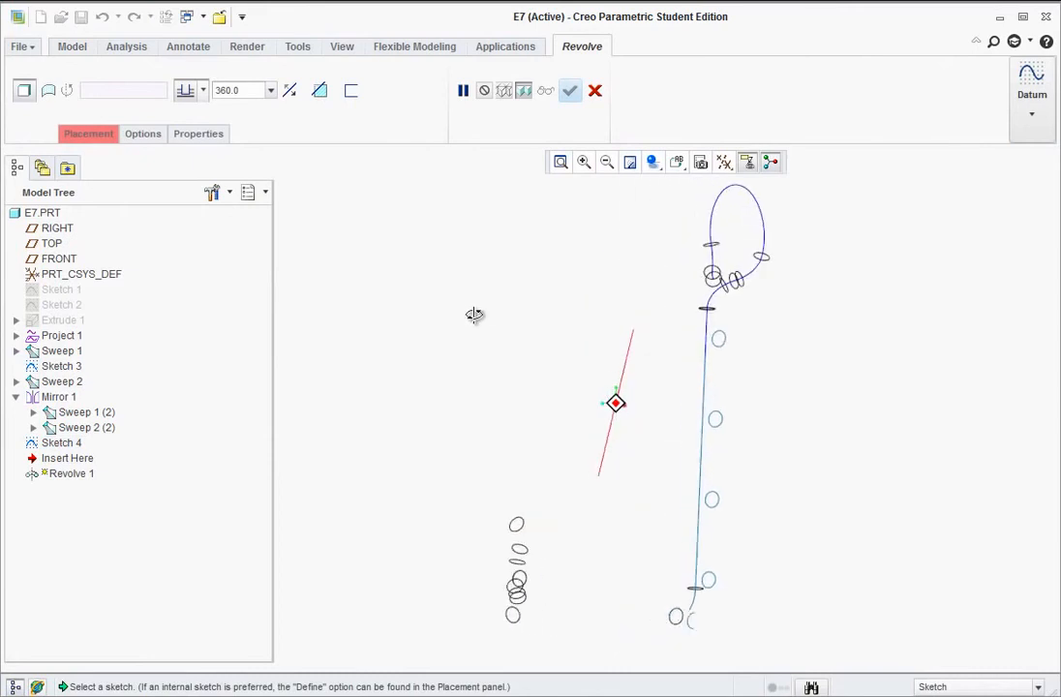
left_click(88, 135)
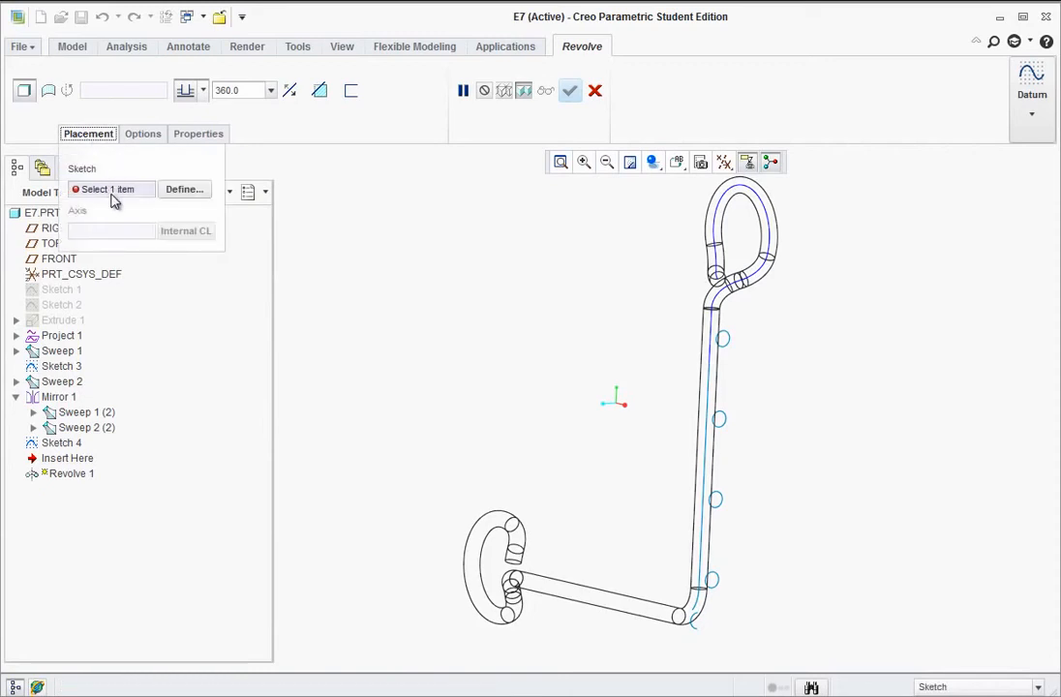
left_click(118, 95)
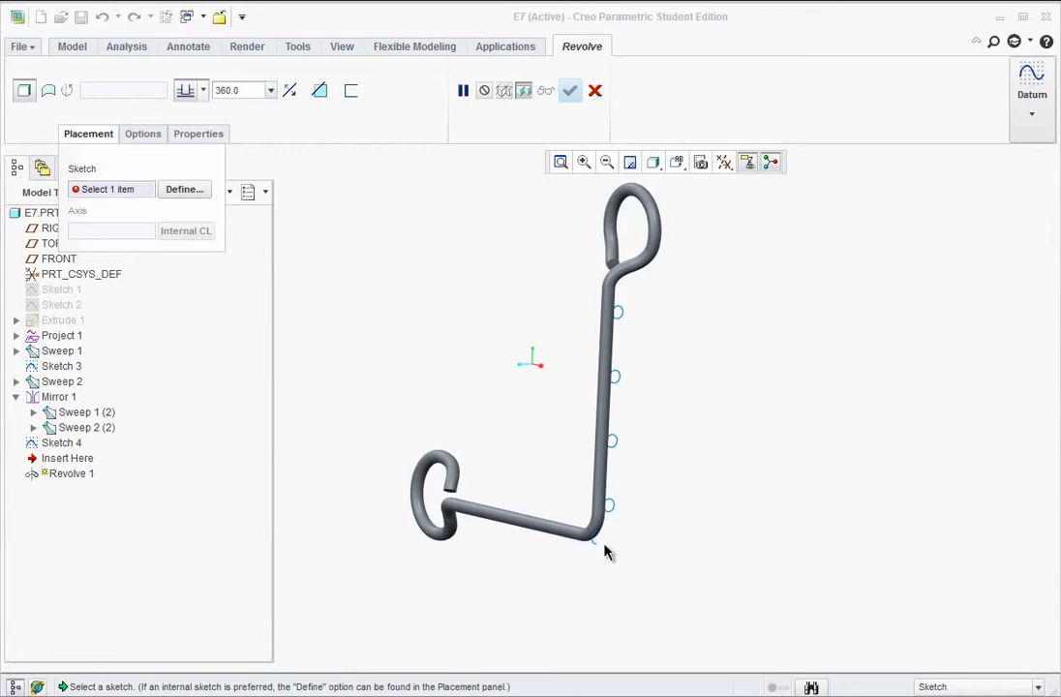
scroll(593, 522, "down", 5)
scroll(609, 600, "down", 2)
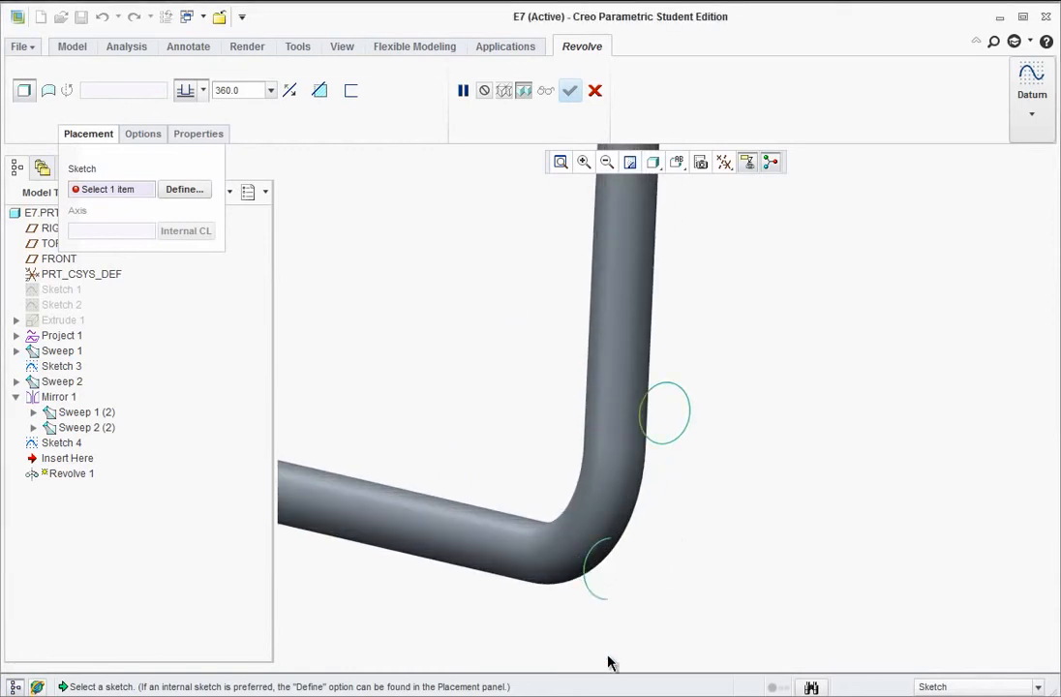
left_click(594, 92)
Edit the definition of Sketch 4 to convert the open half arc at the wire's corner to construction geometry
middle_click_drag(635, 543, 661, 530)
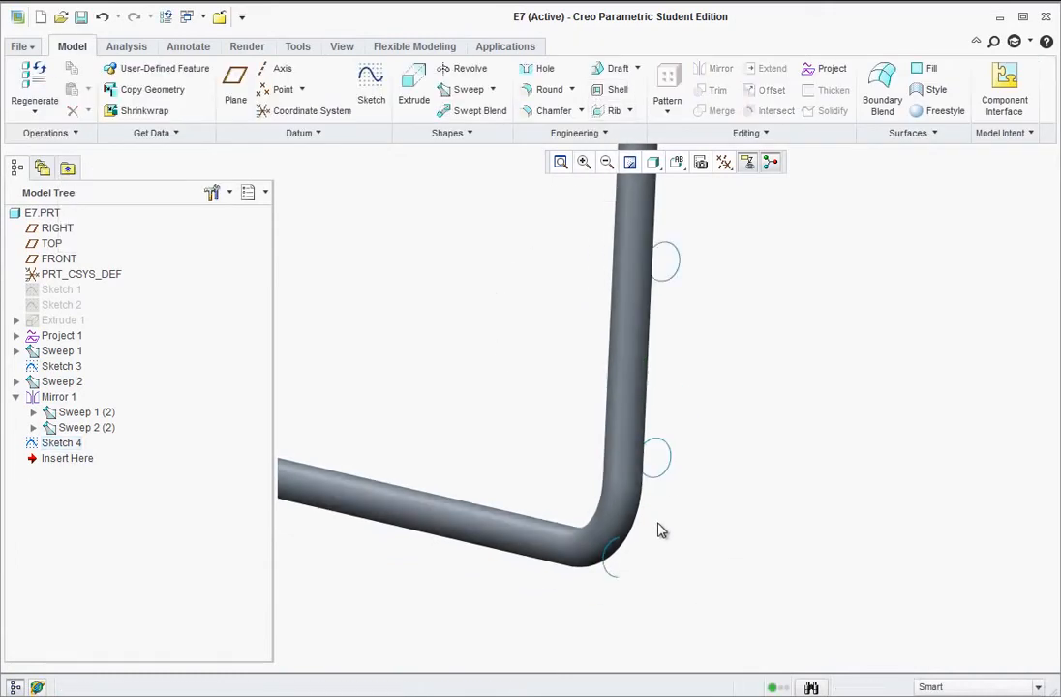
left_click(62, 443)
right_click(55, 447)
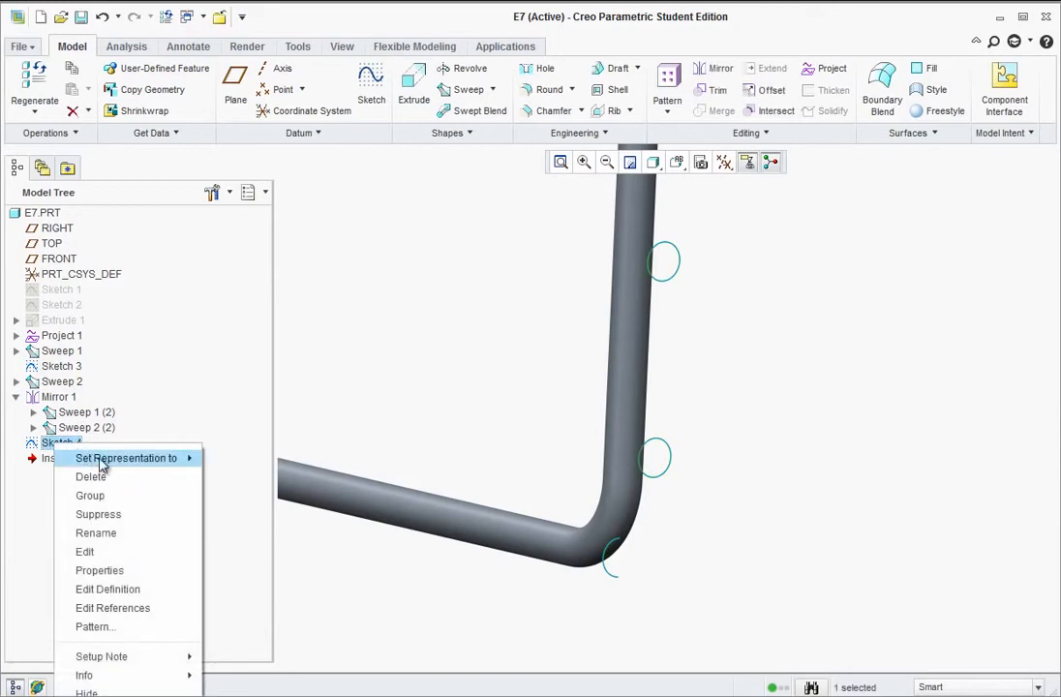
left_click(108, 590)
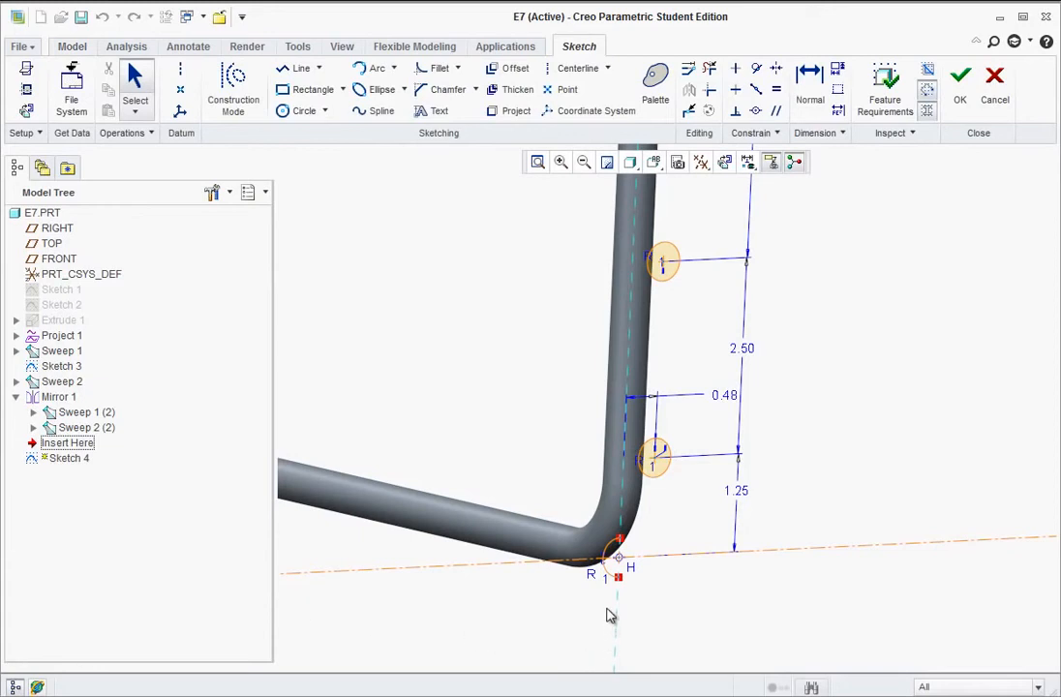
left_click(612, 577)
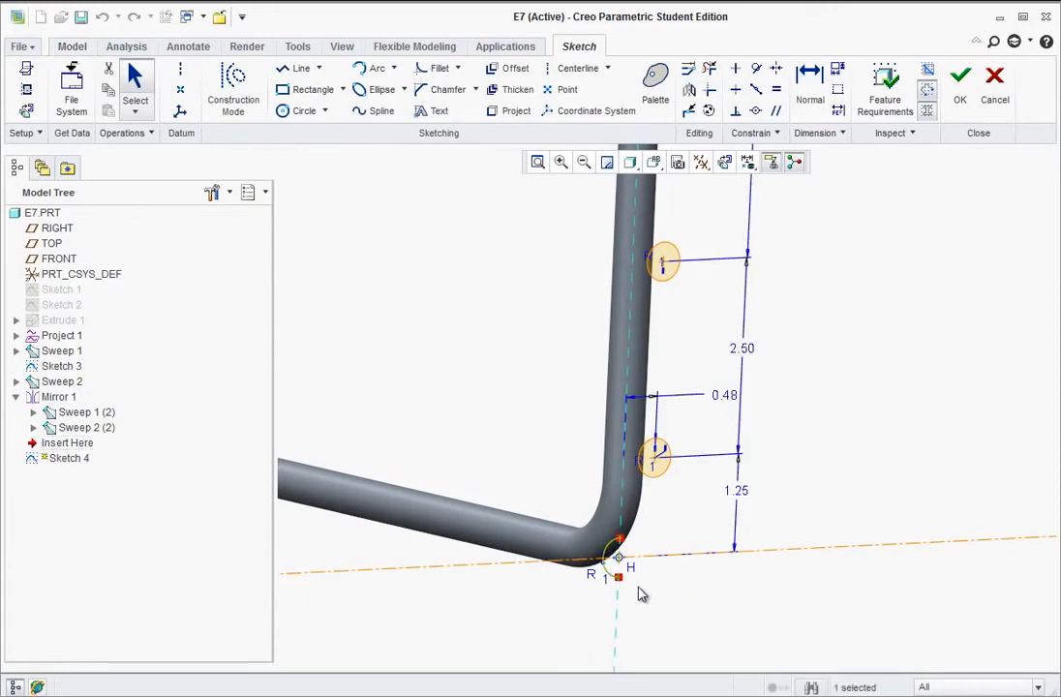
left_click(695, 607)
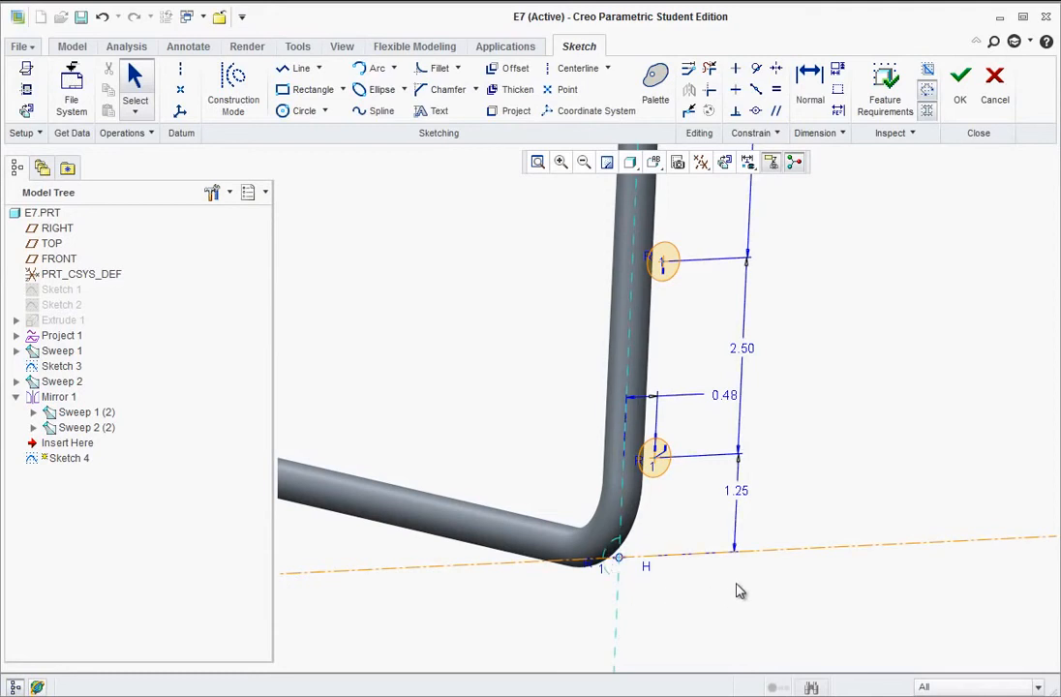
left_click(960, 87)
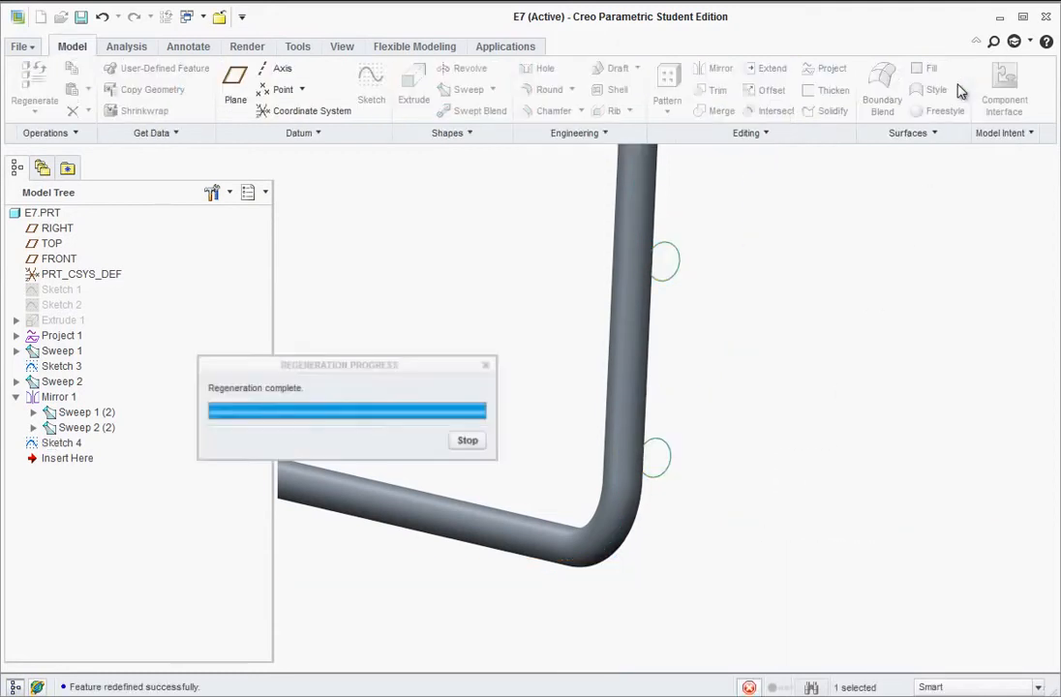
Revolve Sketch 4 about its internal centerline with the side 1 angle set to 45 degrees
scroll(705, 428, "up", 3)
scroll(705, 428, "up", 2)
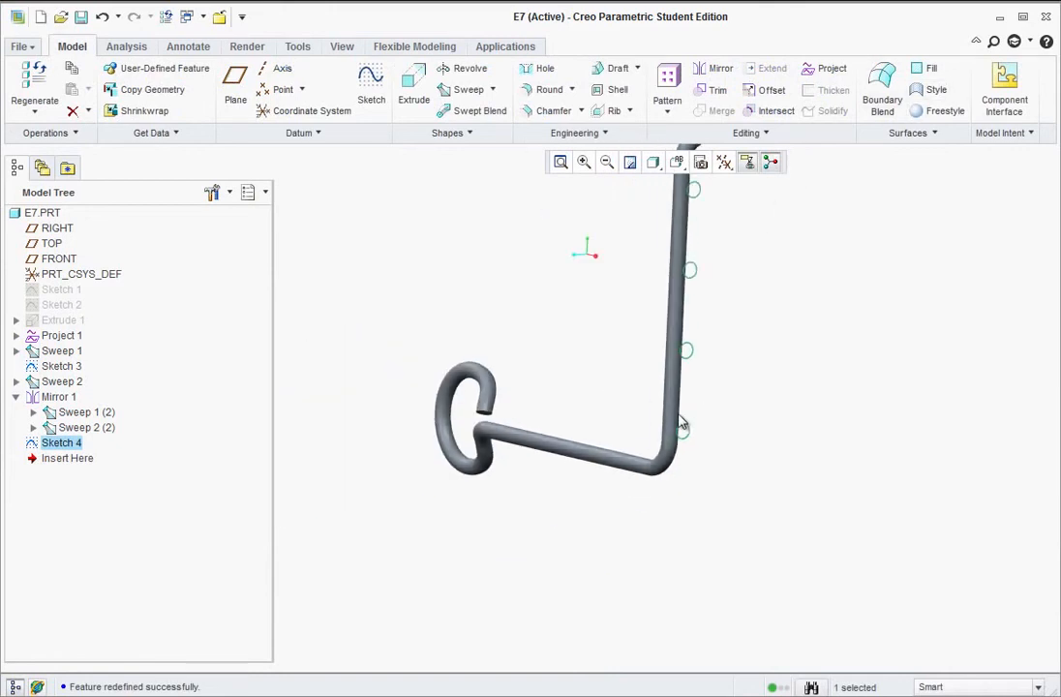
left_click(481, 111)
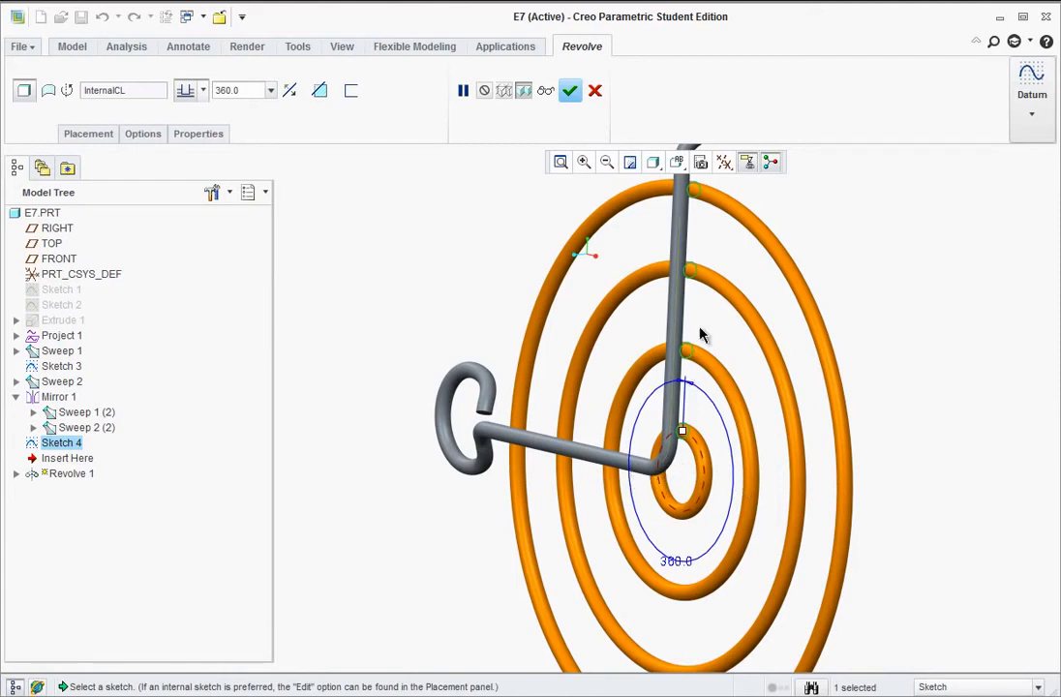
middle_click_drag(714, 322, 736, 385)
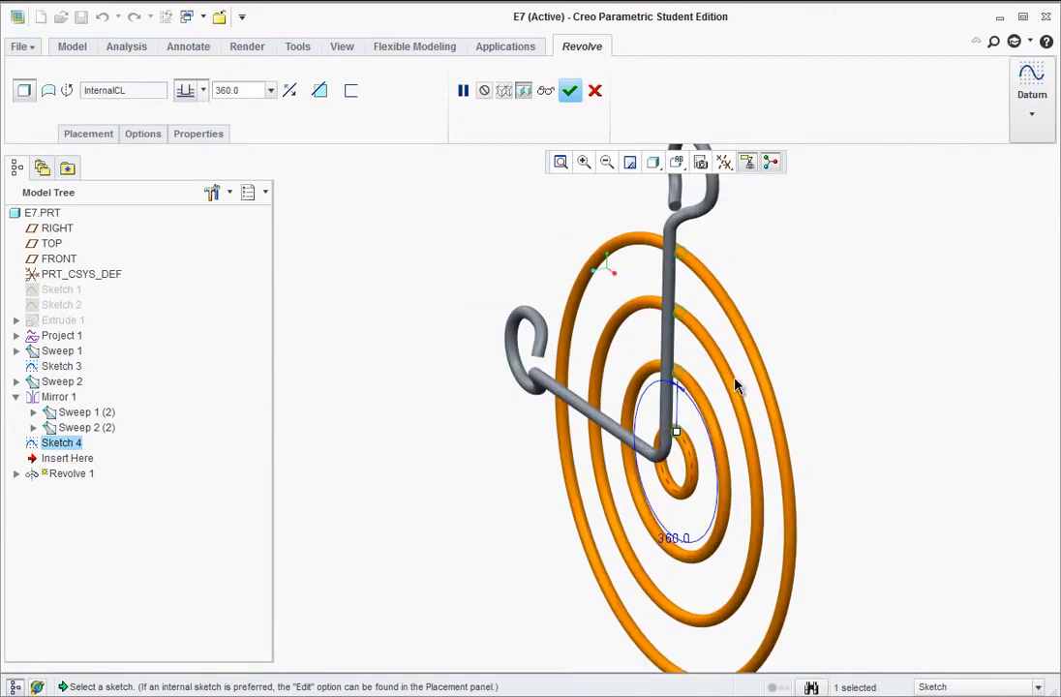
middle_click_drag(604, 268, 543, 290)
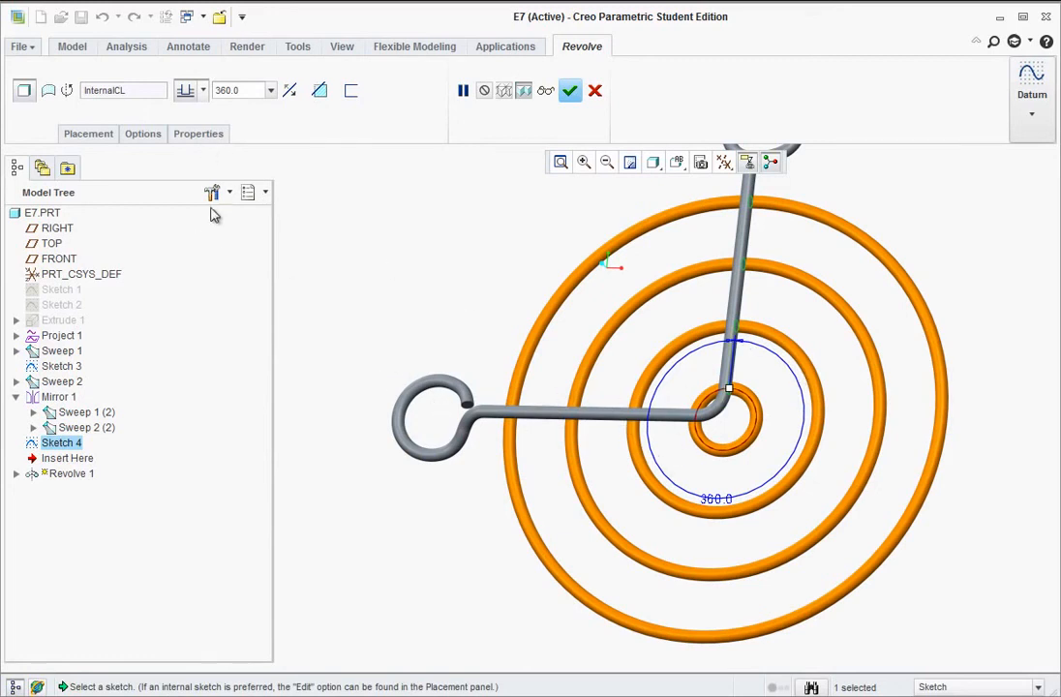
left_click(89, 134)
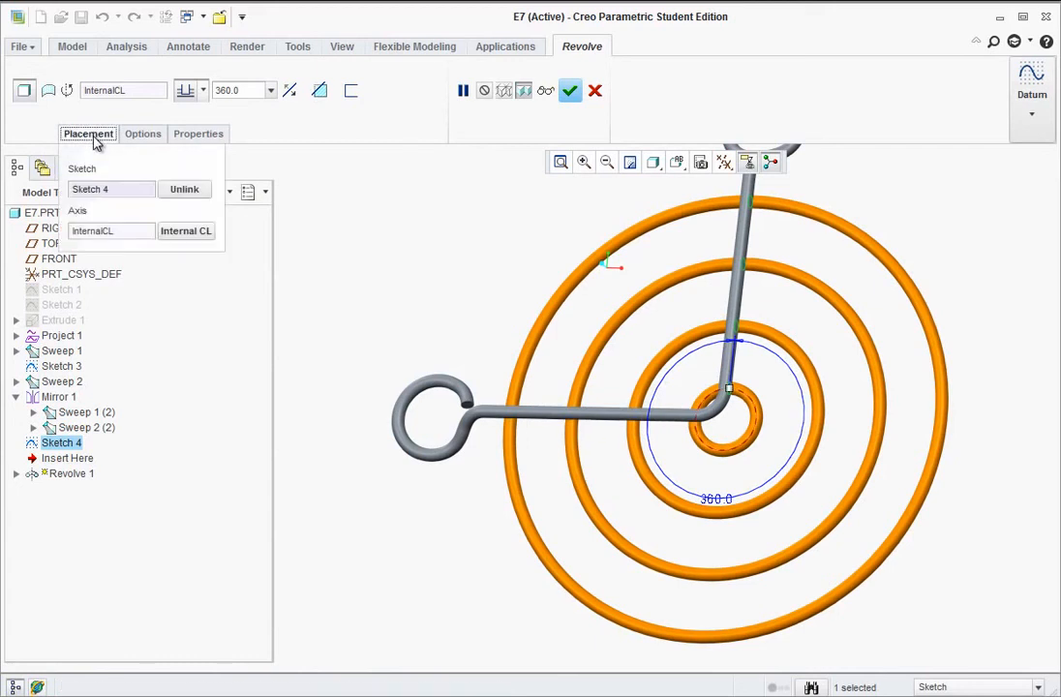
left_click(141, 134)
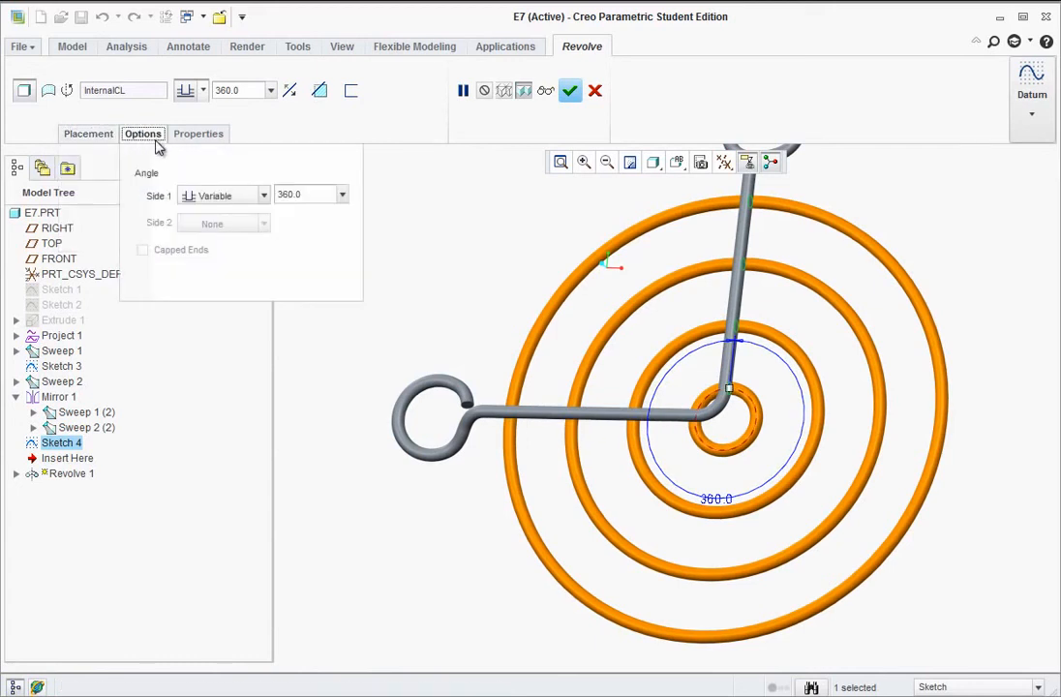
double_click(307, 193)
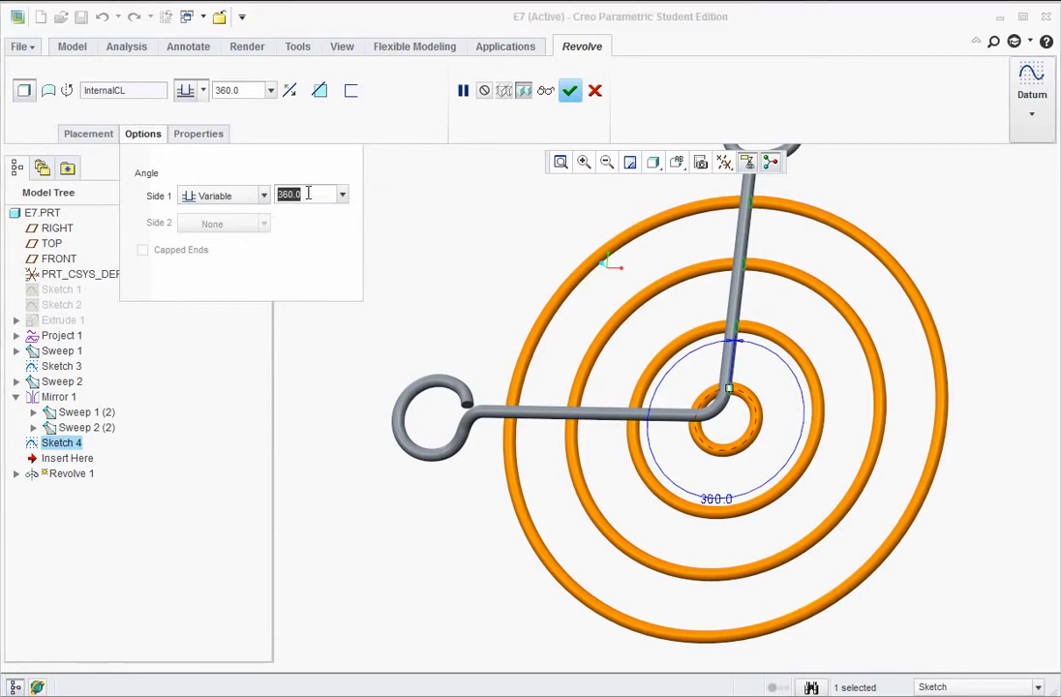
type("45")
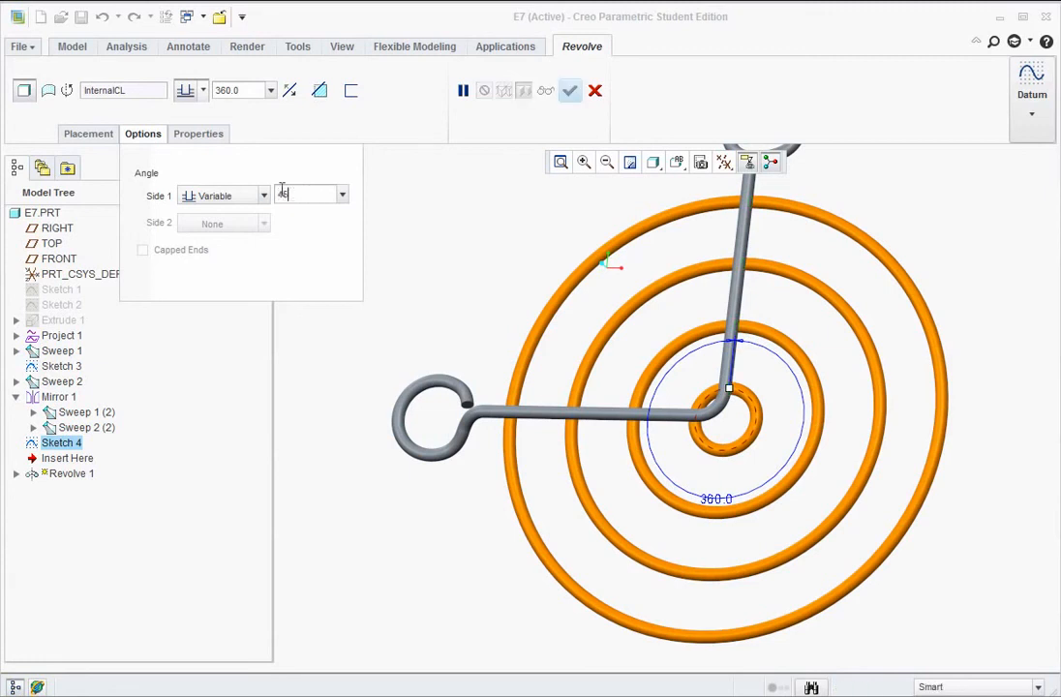
left_click(244, 197)
left_click(261, 196)
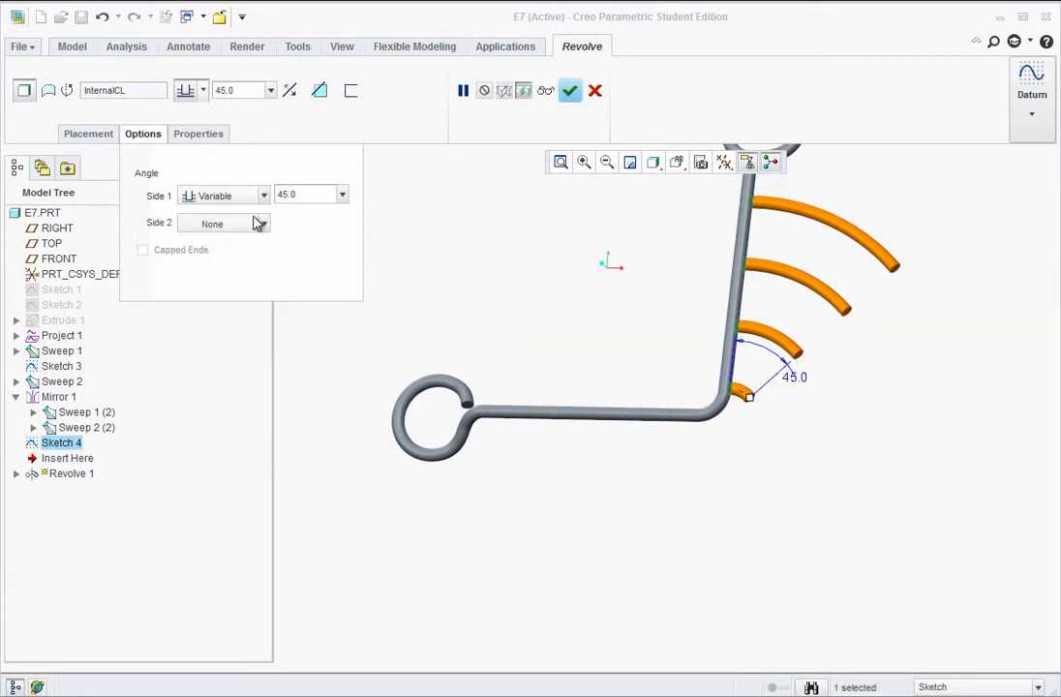
Give side 2 of the revolve a variable angle of 135 degrees and complete the ring feature
left_click(265, 225)
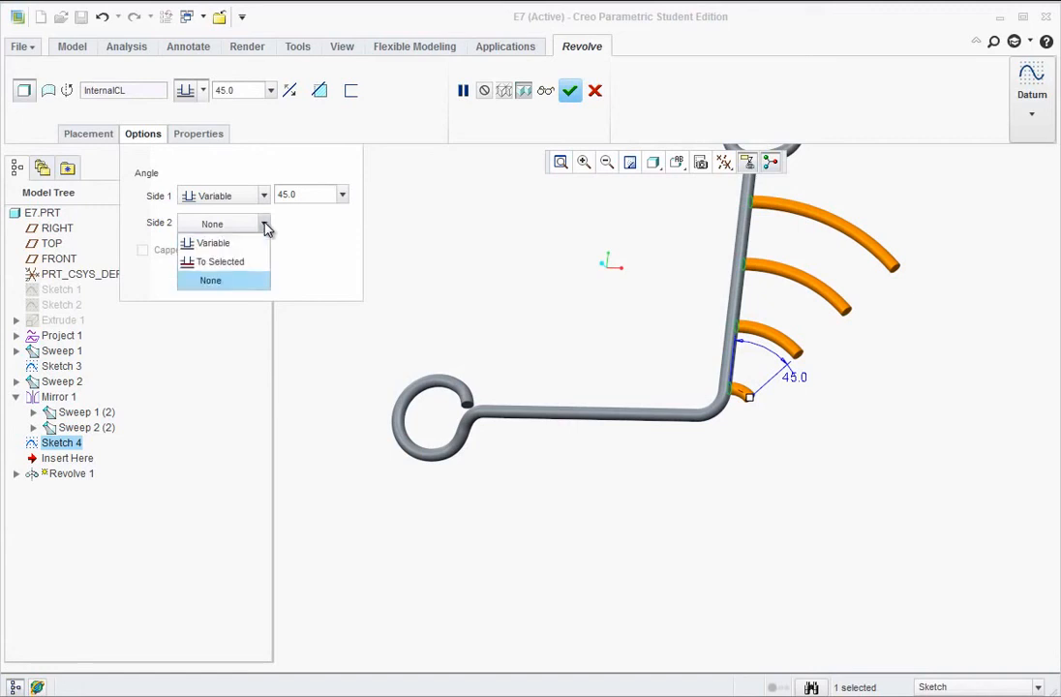
left_click(215, 243)
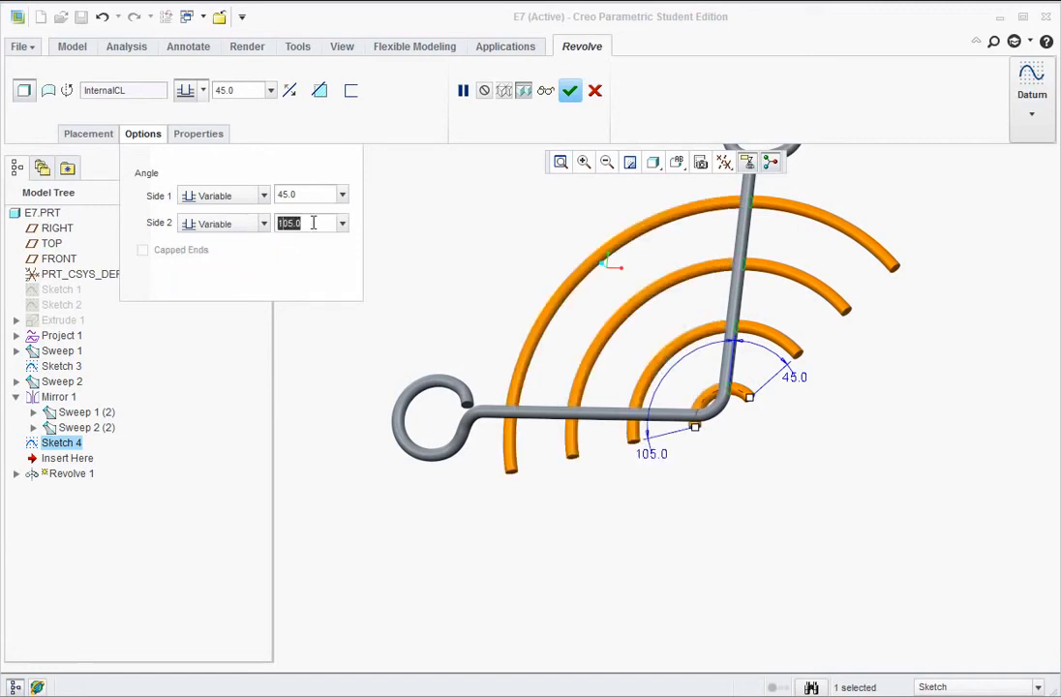
type("135")
left_click(291, 195)
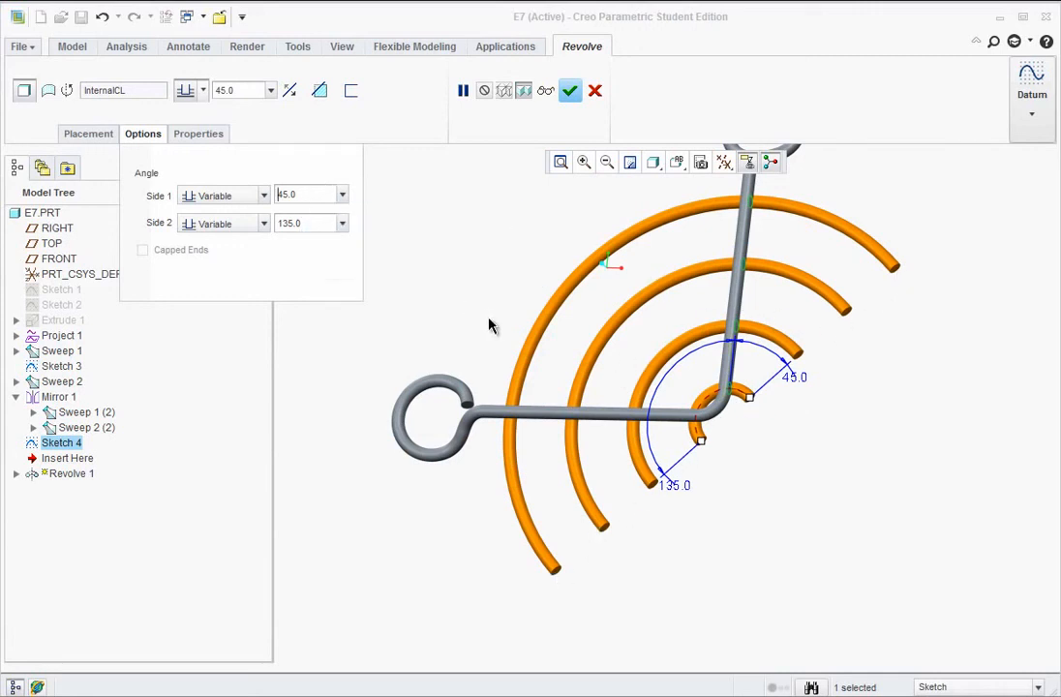
mouse_move(622, 455)
middle_mouse_down()
mouse_move(679, 498)
mouse_move(638, 411)
mouse_move(636, 426)
middle_mouse_up()
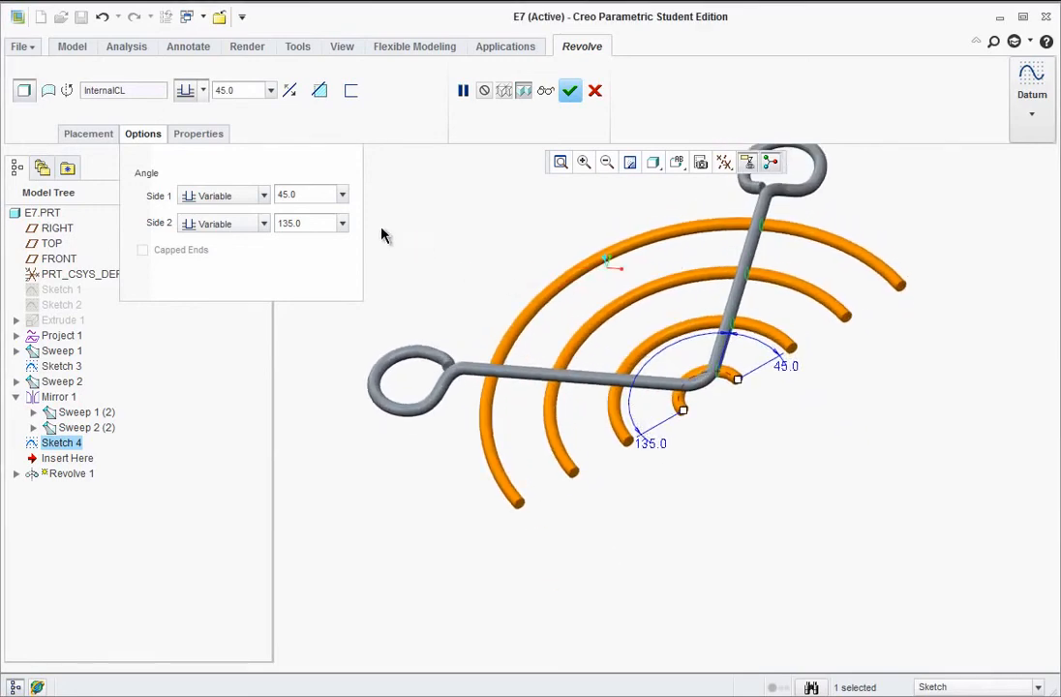
left_click(570, 91)
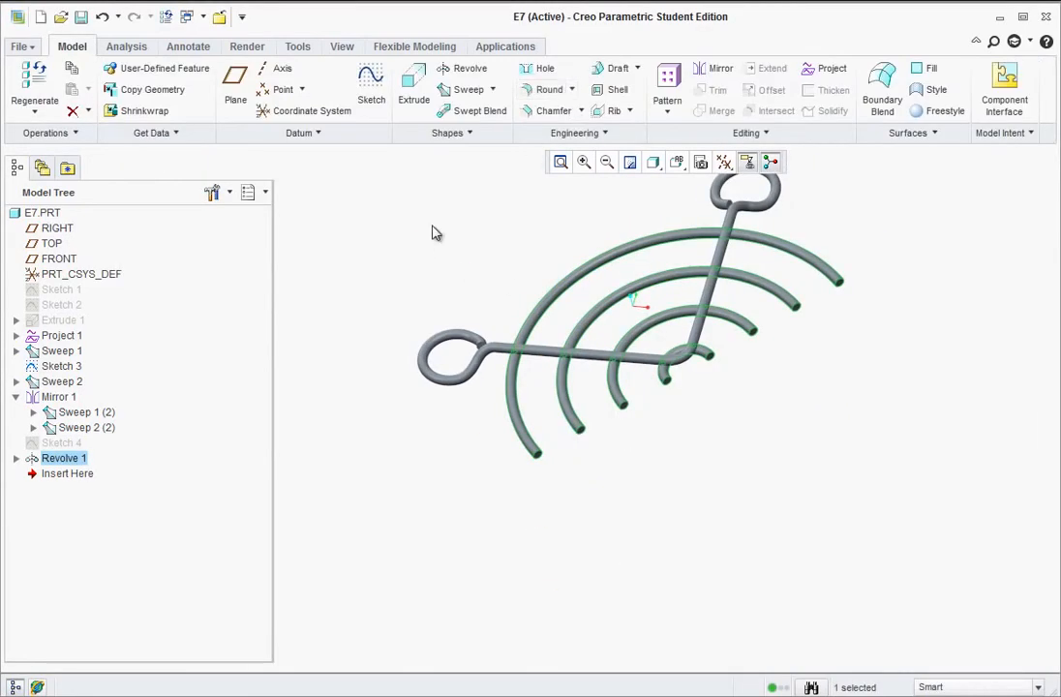
Mirror Sweep 1, Sweep 2, Mirror 1 with its two copied sweeps, and Revolve 1 about the flat end face of the innermost ring arc
left_click(415, 246)
scroll(654, 532, "up", 2)
scroll(655, 356, "down", 4)
mouse_move(553, 434)
middle_mouse_down()
mouse_move(594, 386)
mouse_move(568, 343)
mouse_move(568, 315)
mouse_move(600, 358)
middle_mouse_up()
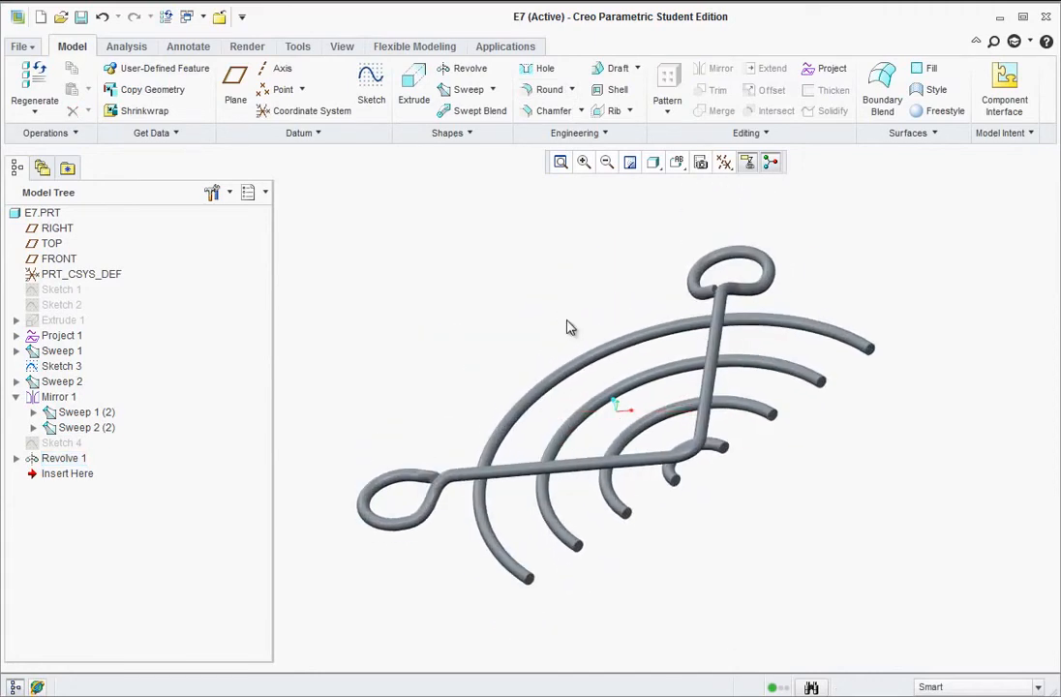
left_click(43, 351)
left_click(48, 381, "ctrl")
left_click(58, 413, "ctrl")
left_click(64, 428, "ctrl")
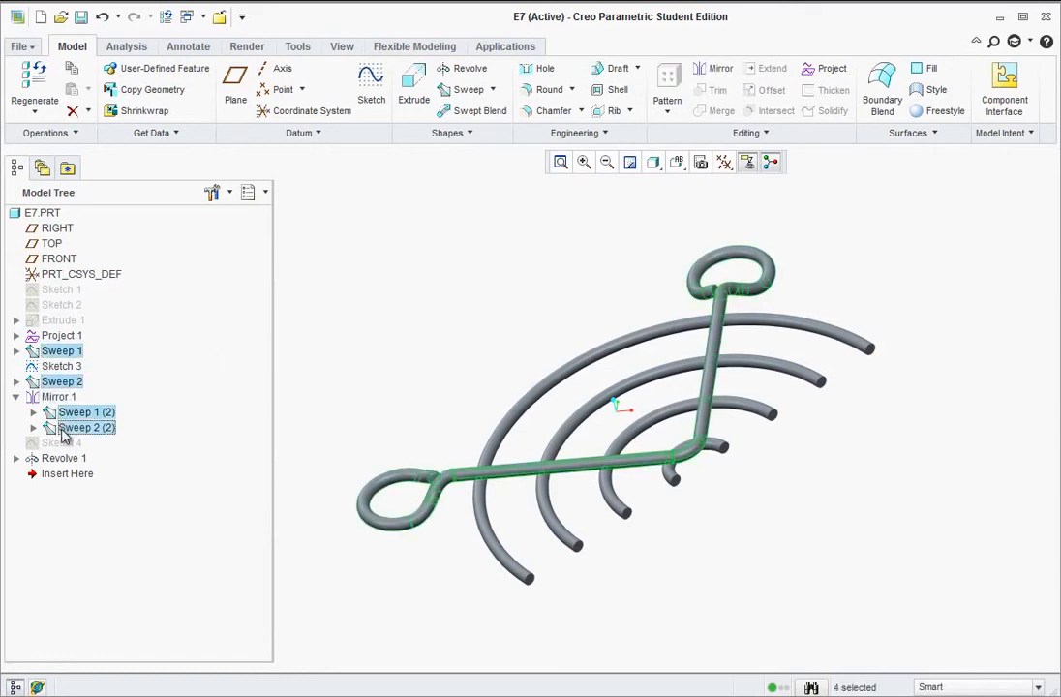
left_click(56, 397, "ctrl")
left_click(62, 458, "ctrl")
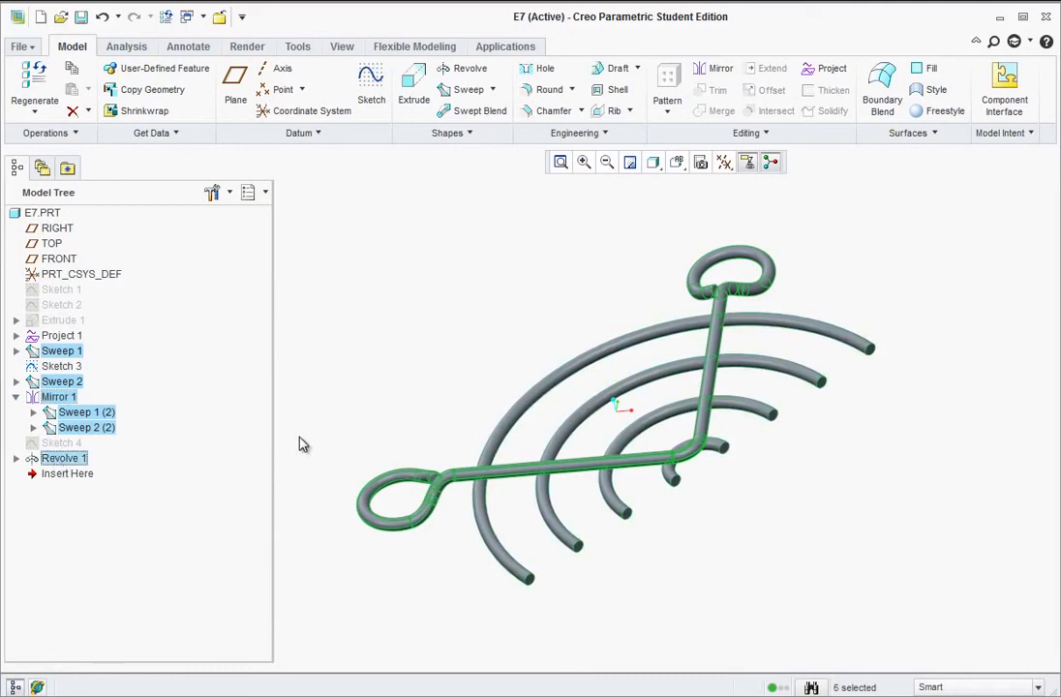
left_click(713, 70)
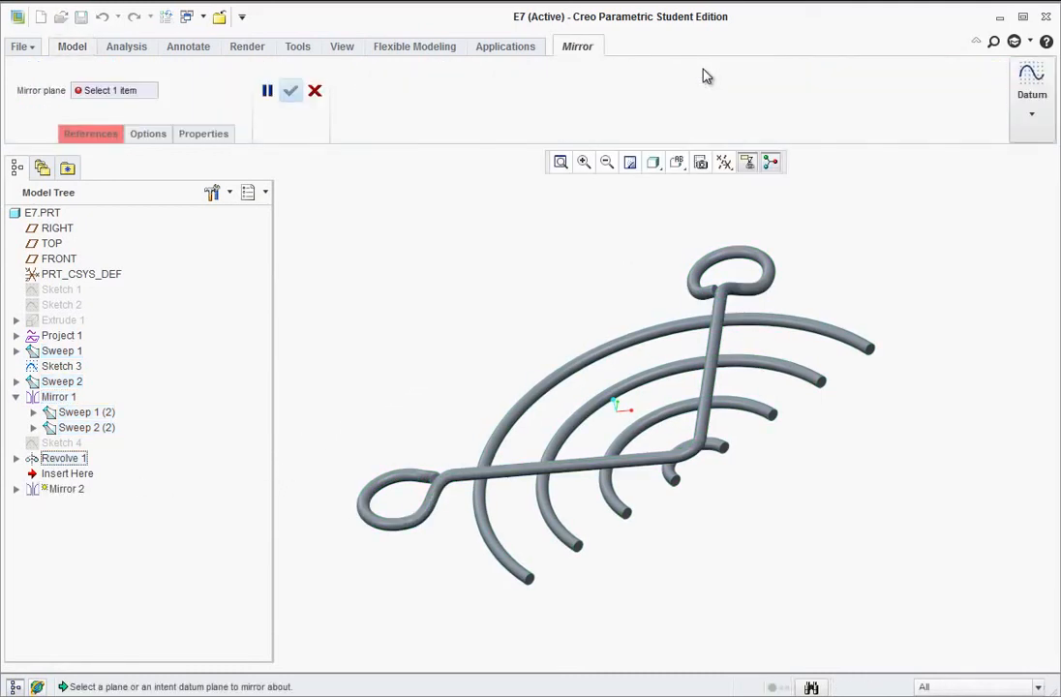
left_click(727, 452)
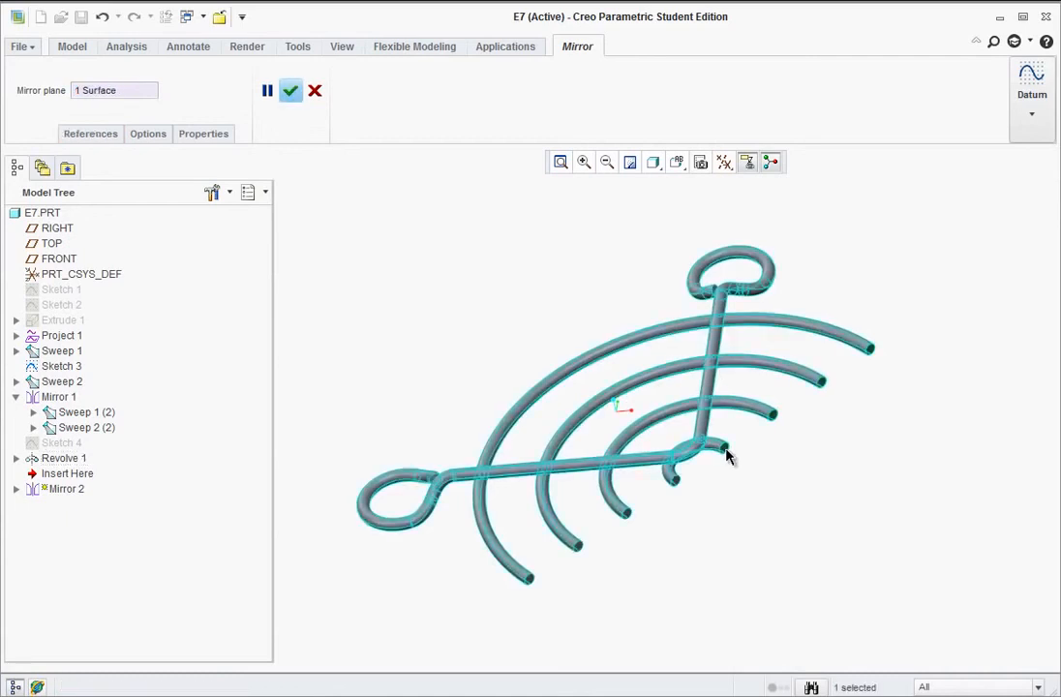
left_click(290, 91)
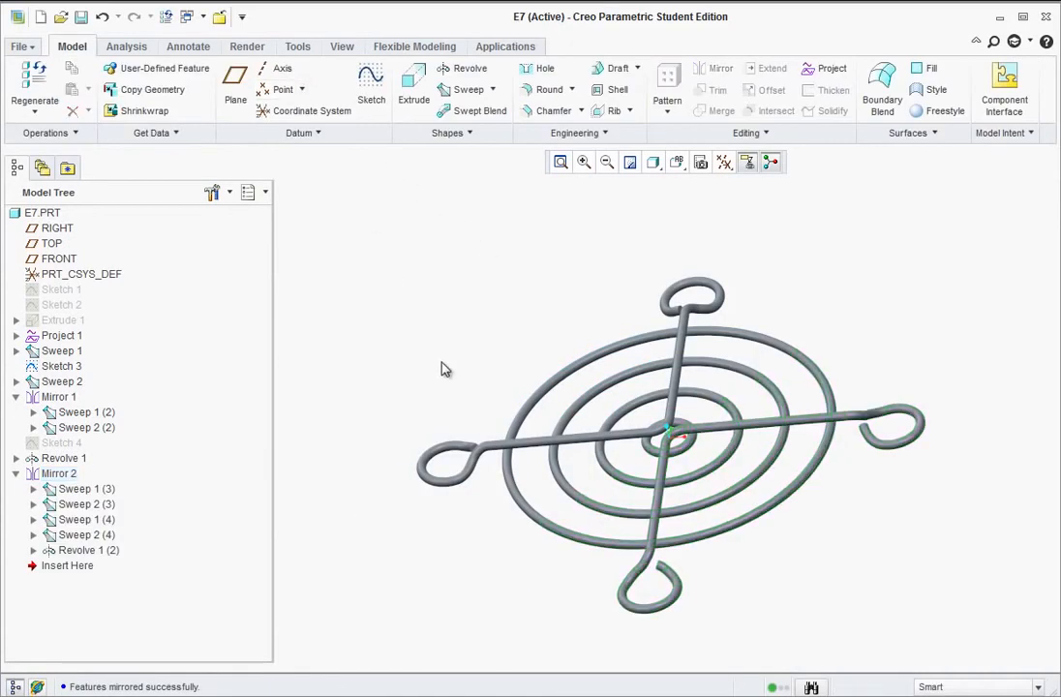
Turn off the spin center display and inspect the mirrored wire rack from several angles
middle_click_drag(441, 367, 710, 542)
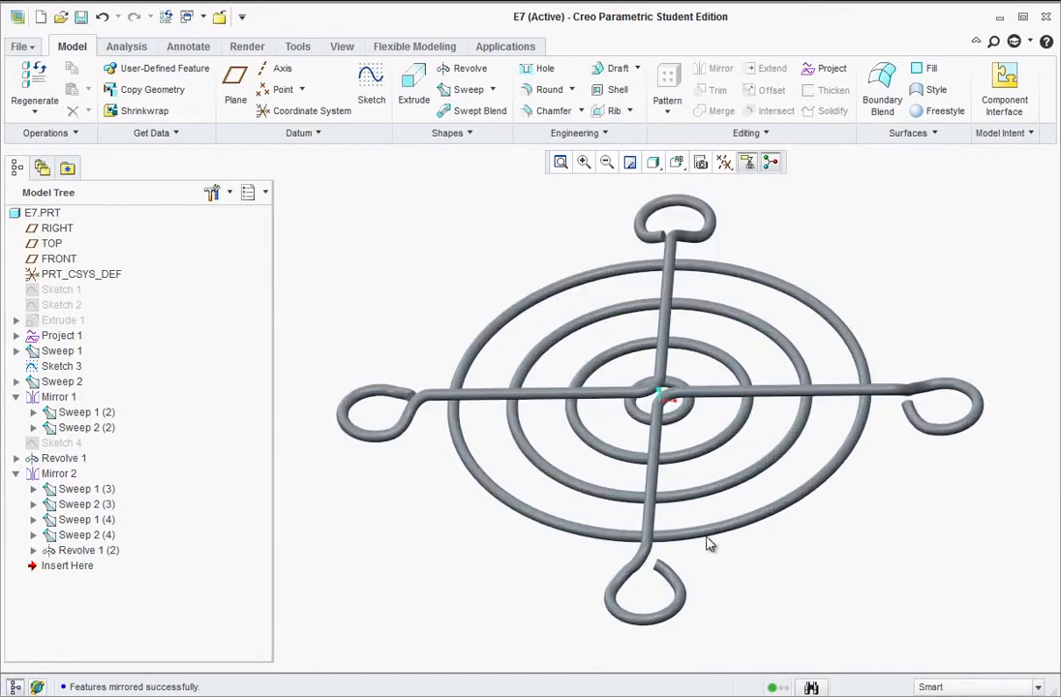
middle_click_drag(741, 454, 765, 455)
left_click(770, 161)
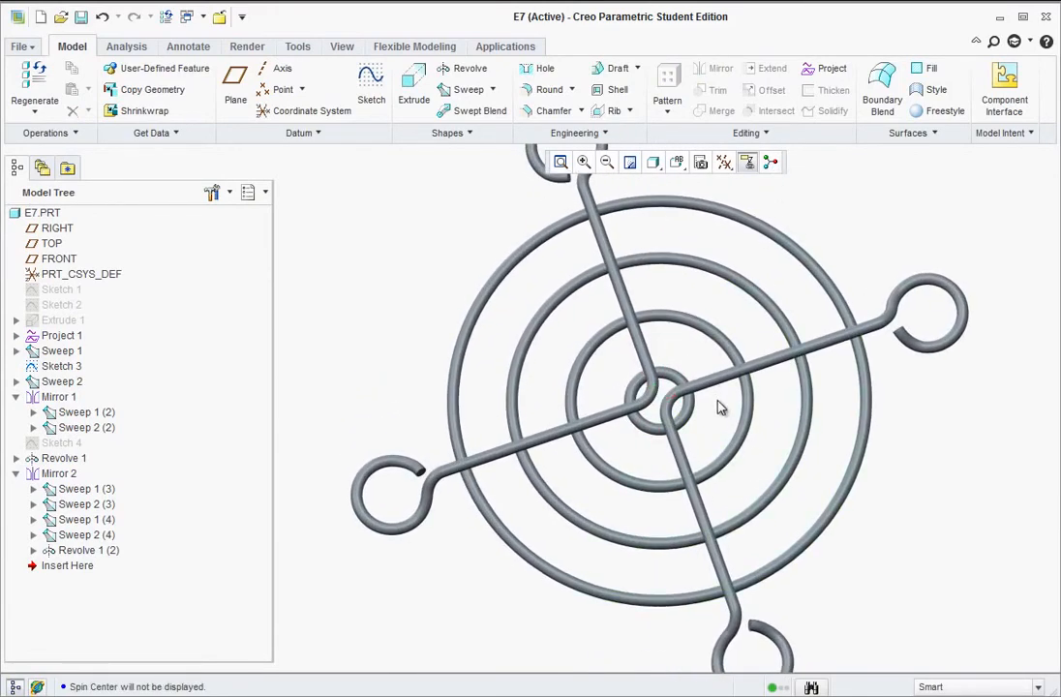
middle_click_drag(720, 402, 743, 374)
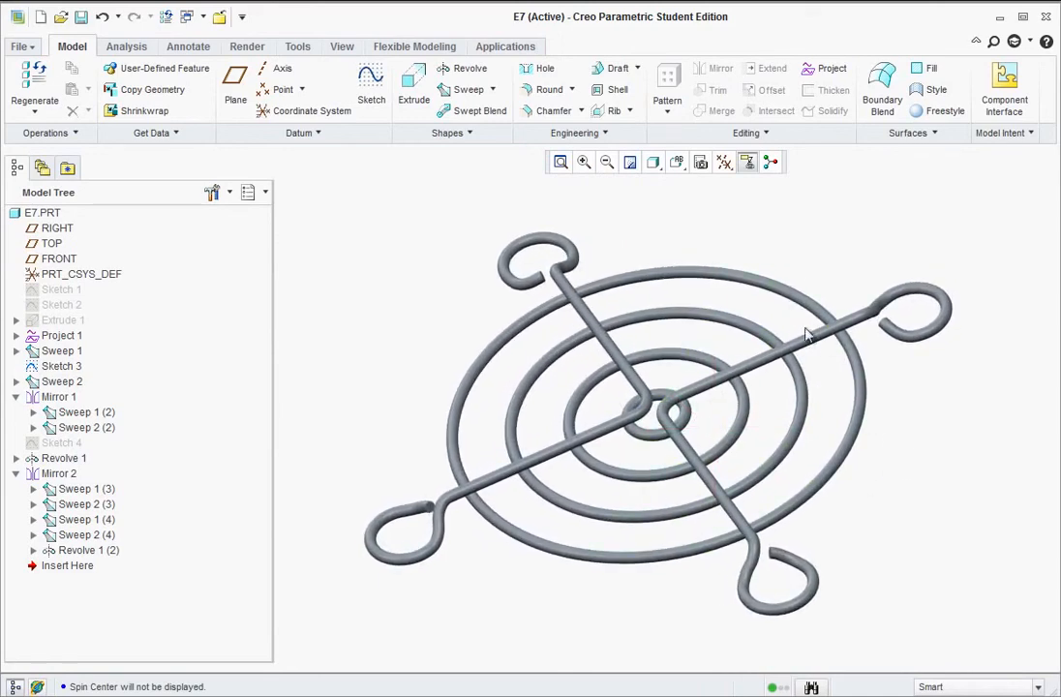
mouse_move(807, 334)
middle_mouse_down()
mouse_move(822, 386)
mouse_move(806, 324)
mouse_move(807, 350)
mouse_move(794, 348)
middle_mouse_up()
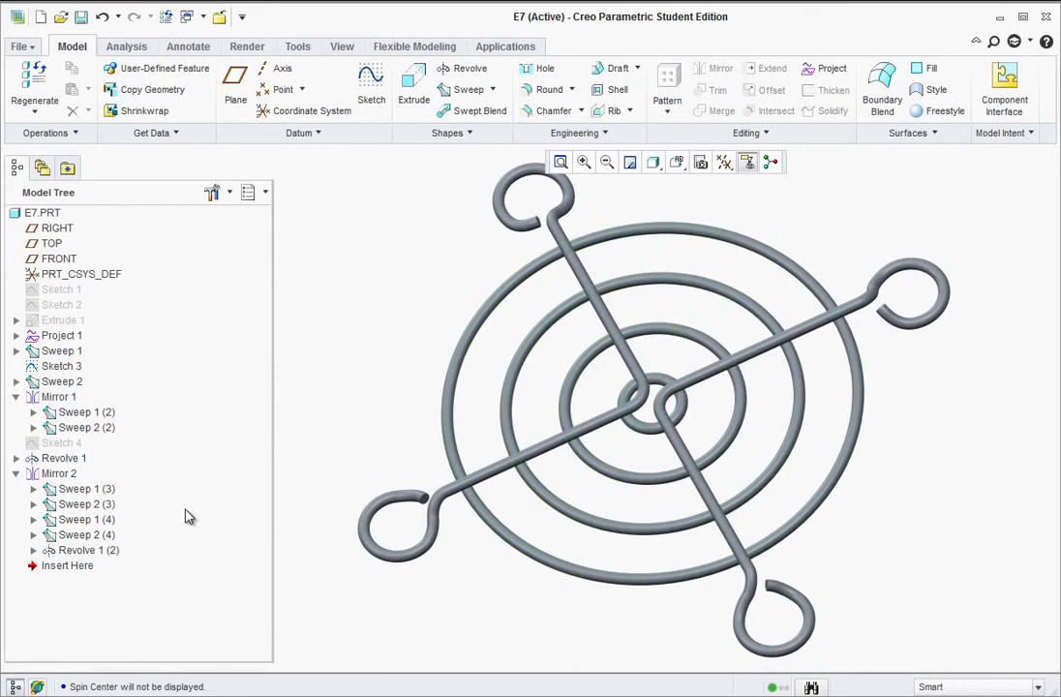
right_click(77, 556)
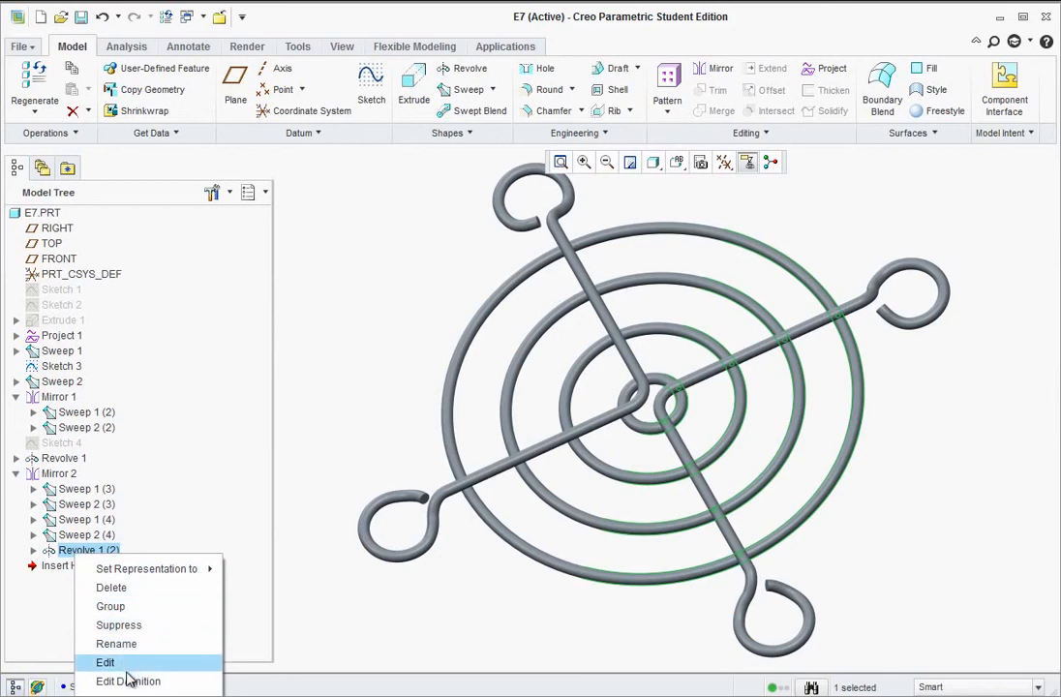
left_click(409, 270)
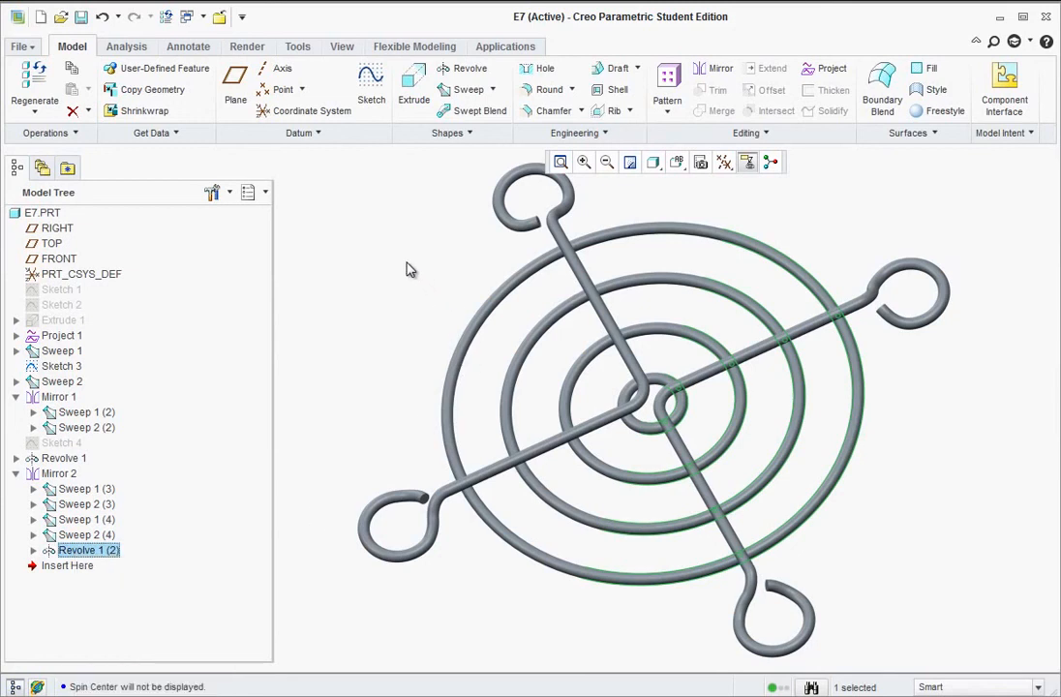
left_click(377, 319)
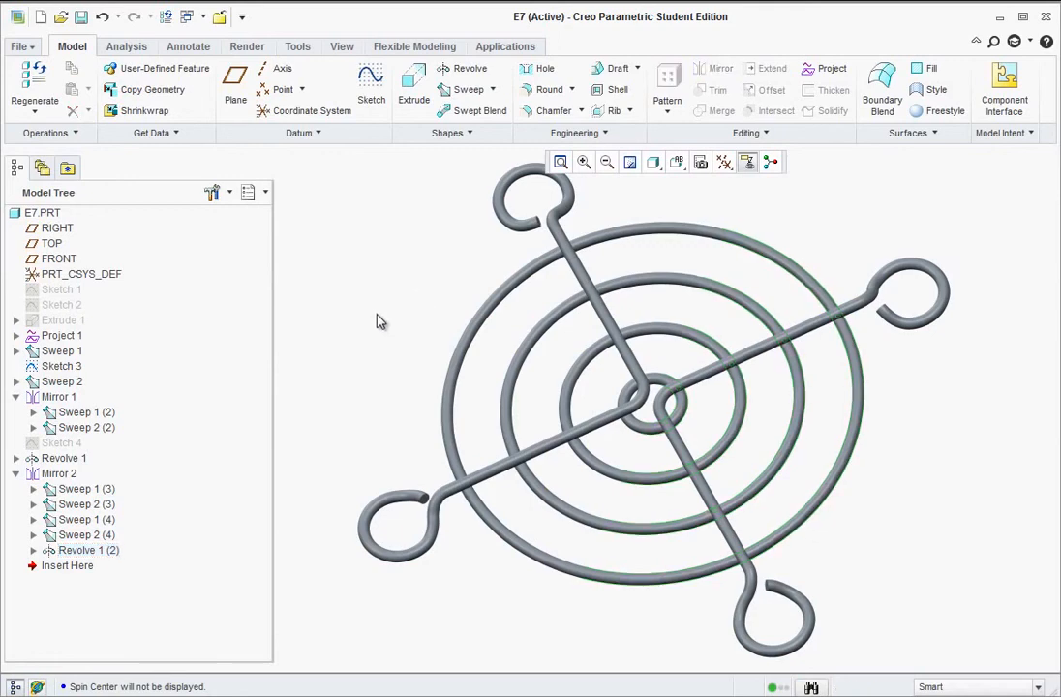
middle_click_drag(377, 319, 457, 409)
mouse_move(560, 407)
middle_mouse_down()
mouse_move(571, 424)
mouse_move(585, 405)
middle_mouse_up()
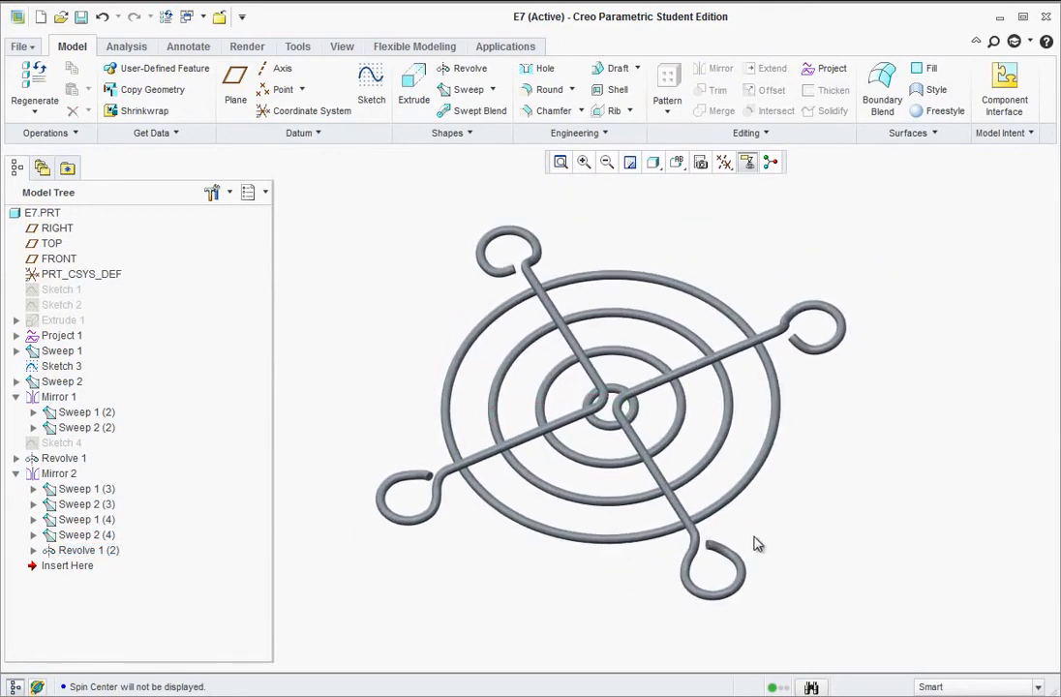